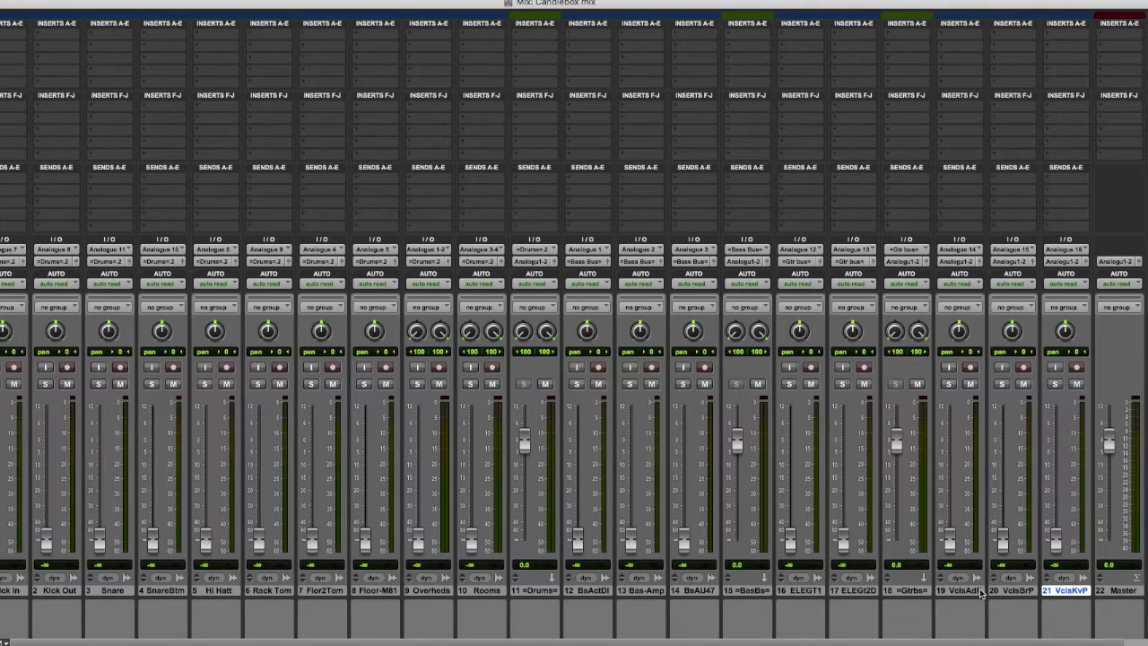
Show the Edit window's tracks from Kick In at the start of the list and play the session from the beginning.
{"action": "key", "text": "super+equal"}
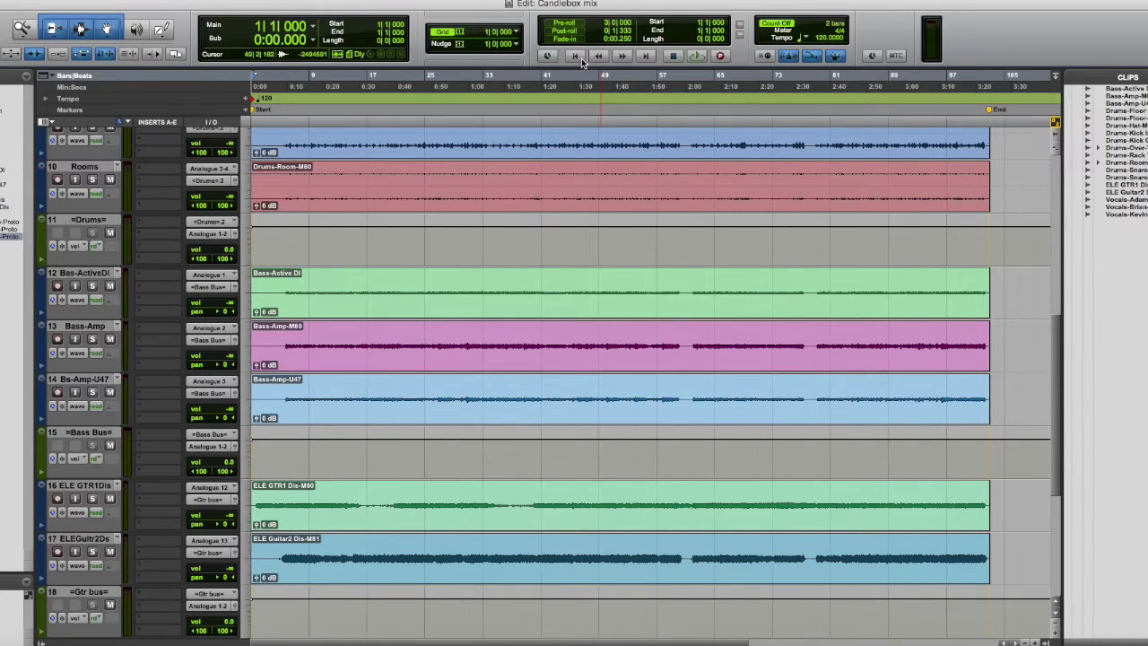
{"action": "scroll", "coordinate": [1057, 301], "scroll_direction": "up", "scroll_amount": 3}
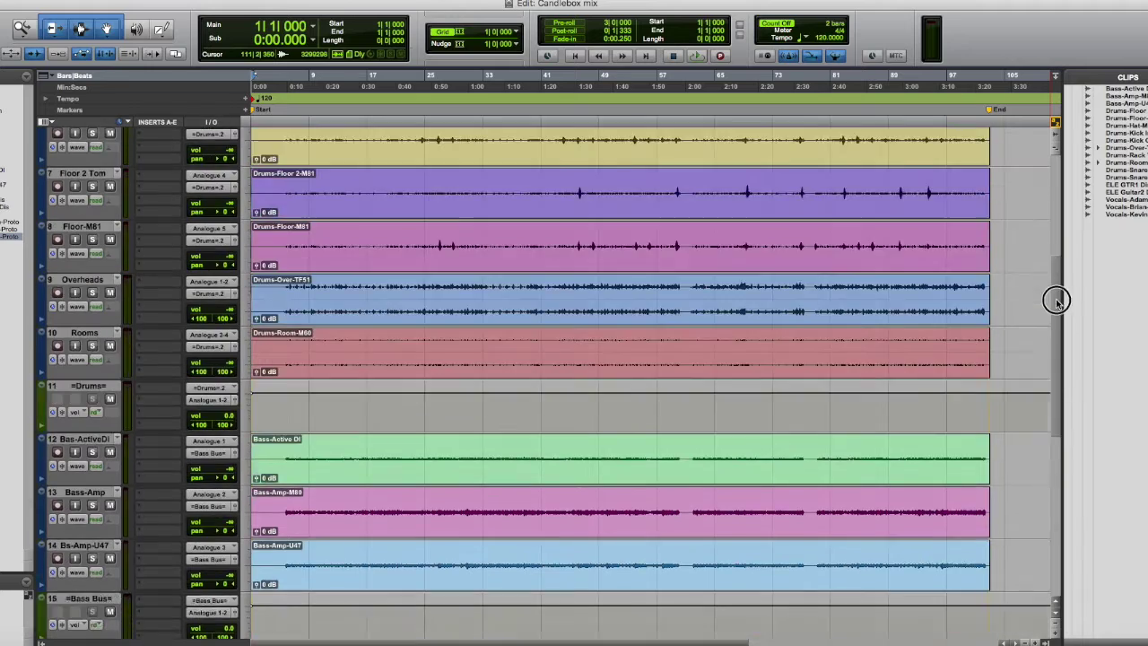
{"action": "left_click_drag", "start_coordinate": [1057, 302], "coordinate": [1049, 198]}
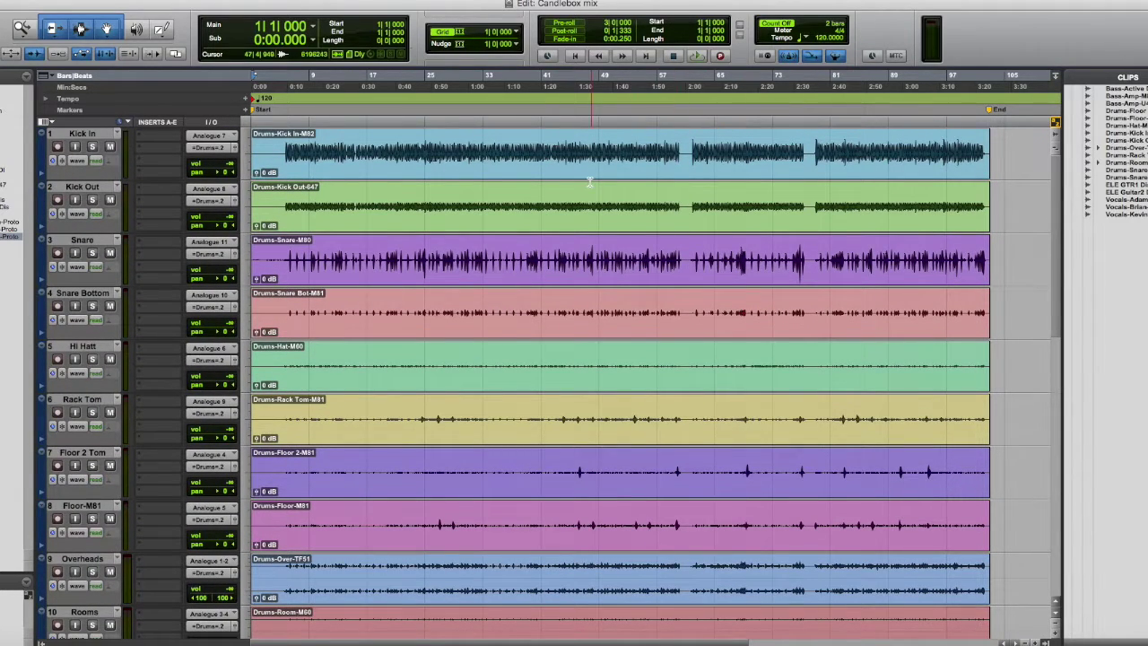
{"action": "key", "text": "space"}
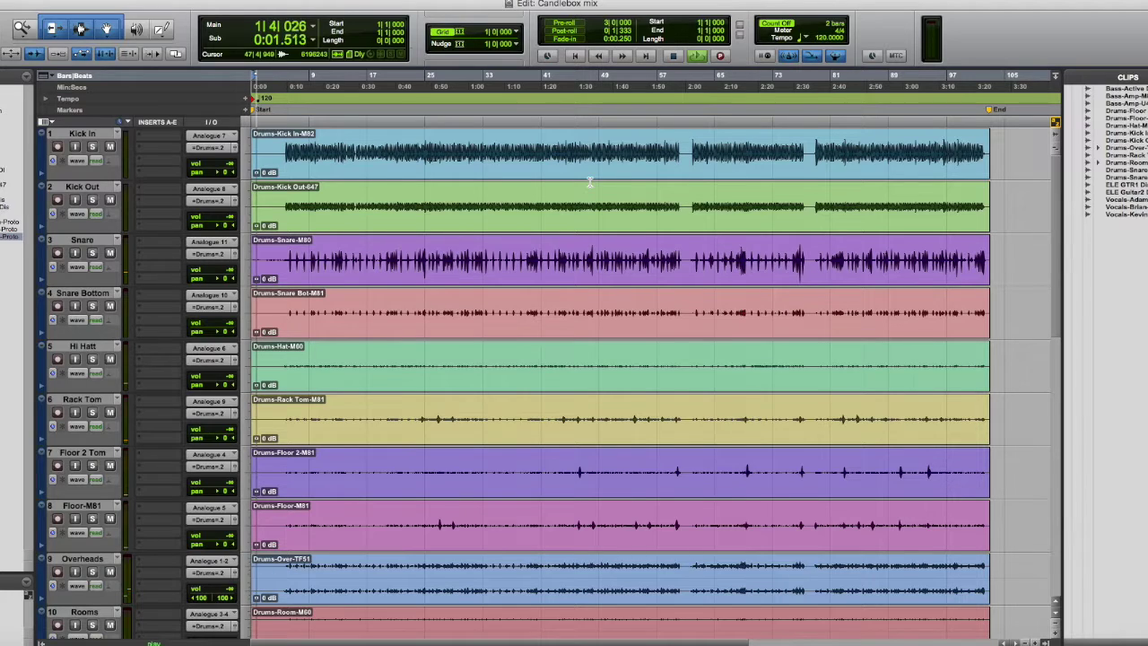
In the Mix window, insert the mono Scheps Omni Channel plug-in on the Kick In track's first insert slot.
{"action": "key", "text": "super+equal"}
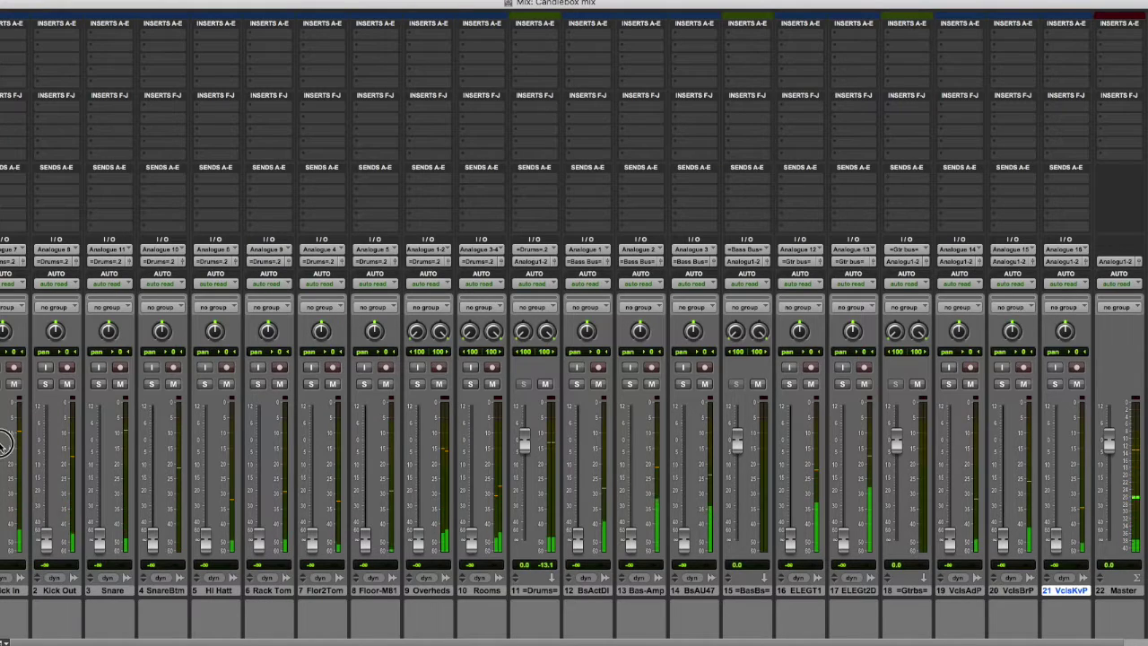
{"action": "left_click", "coordinate": [14, 34]}
{"action": "mouse_move", "coordinate": [52, 61]}
{"action": "mouse_move", "coordinate": [123, 77]}
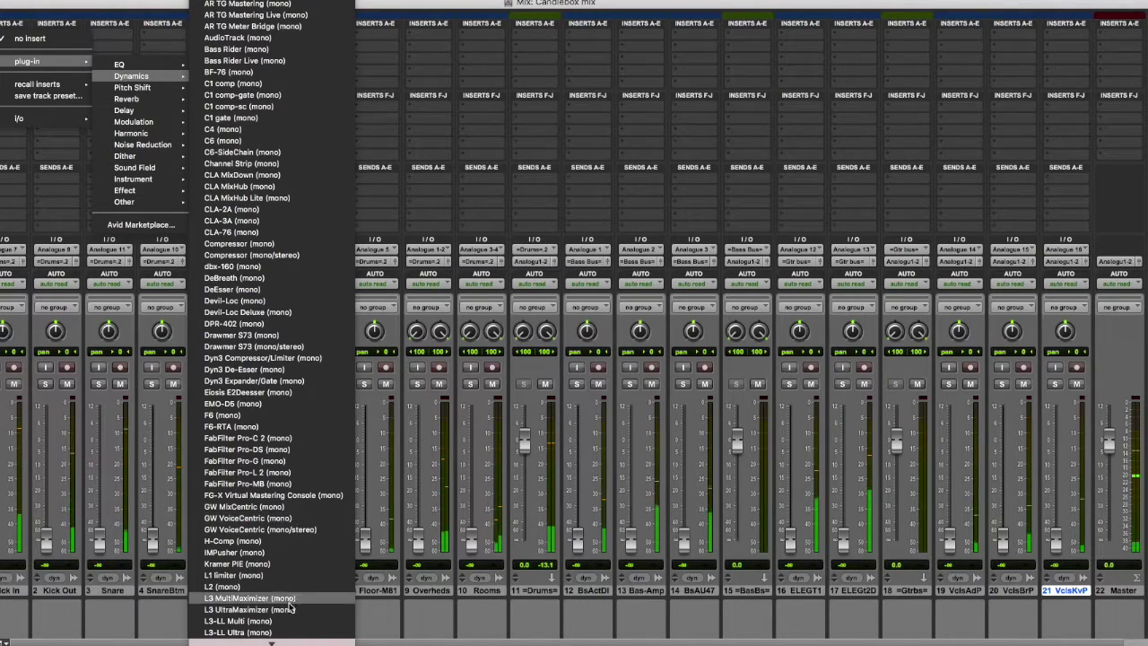
{"action": "mouse_move", "coordinate": [294, 639]}
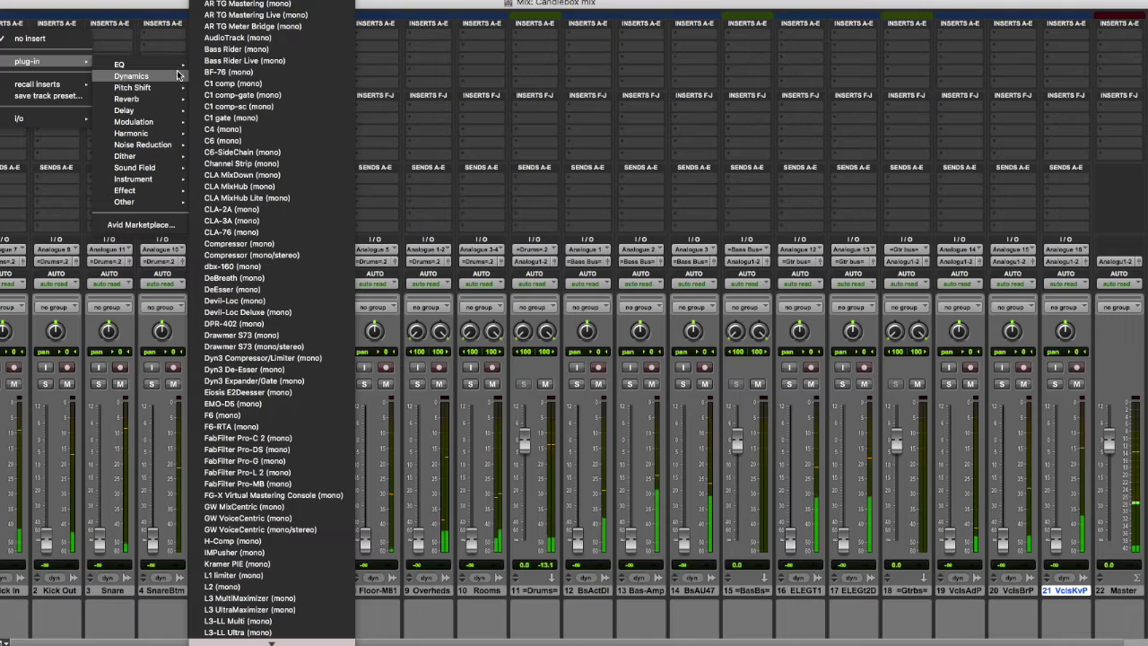
{"action": "mouse_move", "coordinate": [170, 65]}
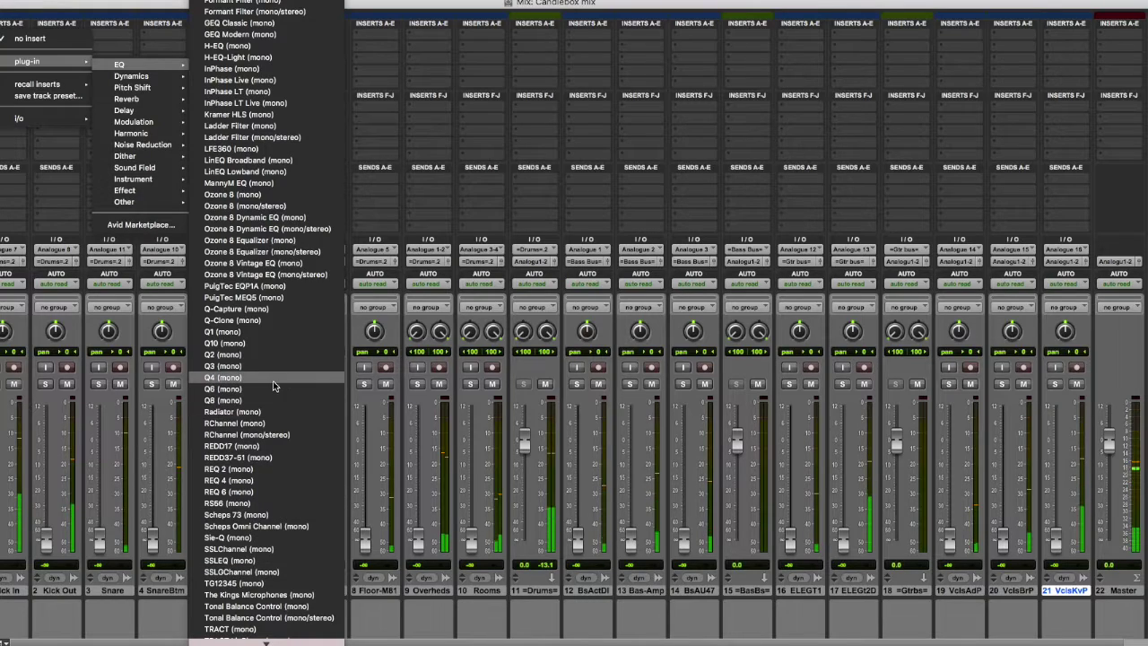
{"action": "left_click", "coordinate": [281, 527]}
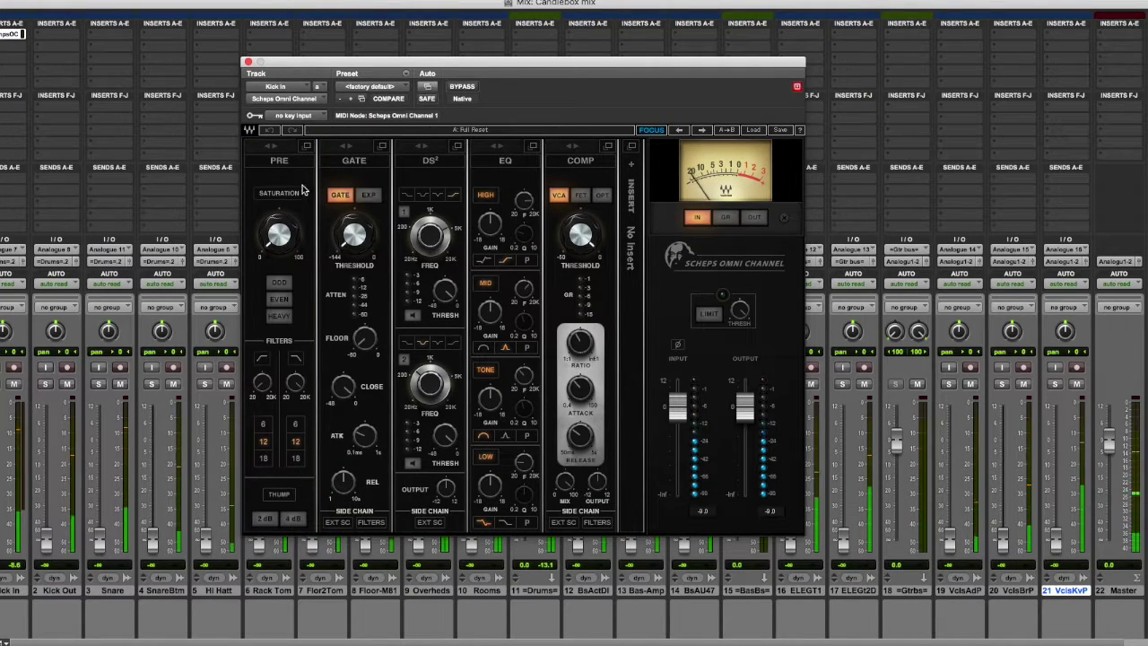
Activate the Gate module on Kick In by raising its threshold well above the default.
{"action": "mouse_move", "coordinate": [356, 223]}
{"action": "left_click_drag", "start_coordinate": [357, 238], "coordinate": [357, 188]}
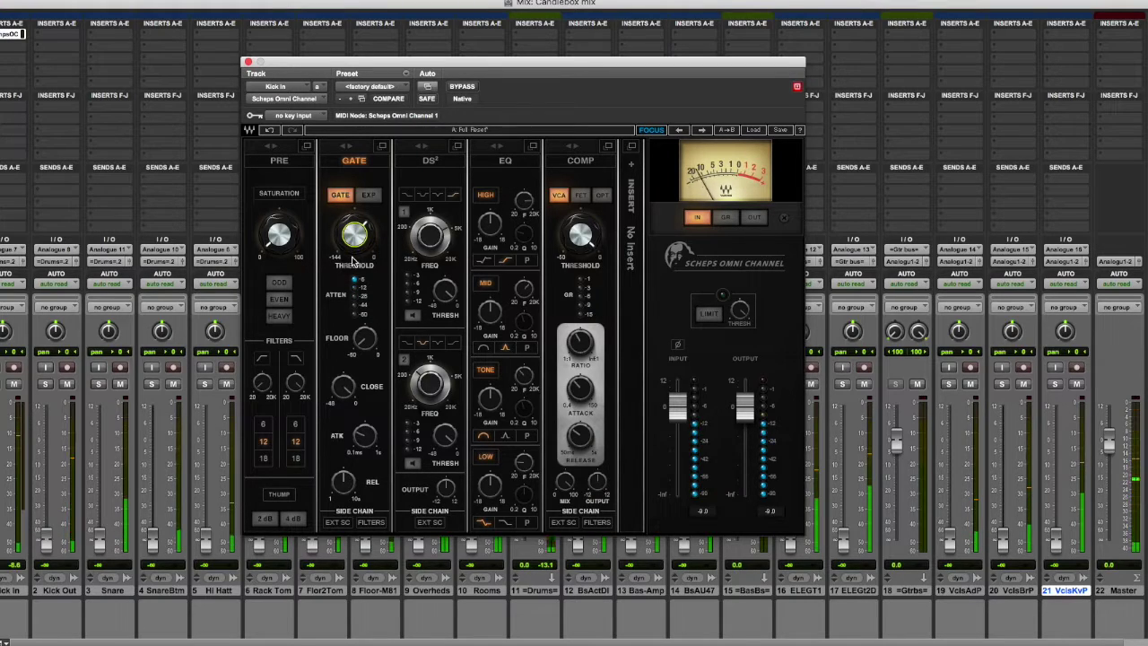
{"action": "left_click_drag", "start_coordinate": [355, 253], "coordinate": [354, 250]}
Adjust the Kick In gate's release and attack times.
{"action": "left_click_drag", "start_coordinate": [347, 484], "coordinate": [347, 481]}
{"action": "left_click", "coordinate": [364, 436]}
{"action": "left_click_drag", "start_coordinate": [344, 483], "coordinate": [344, 475]}
{"action": "left_click", "coordinate": [364, 436]}
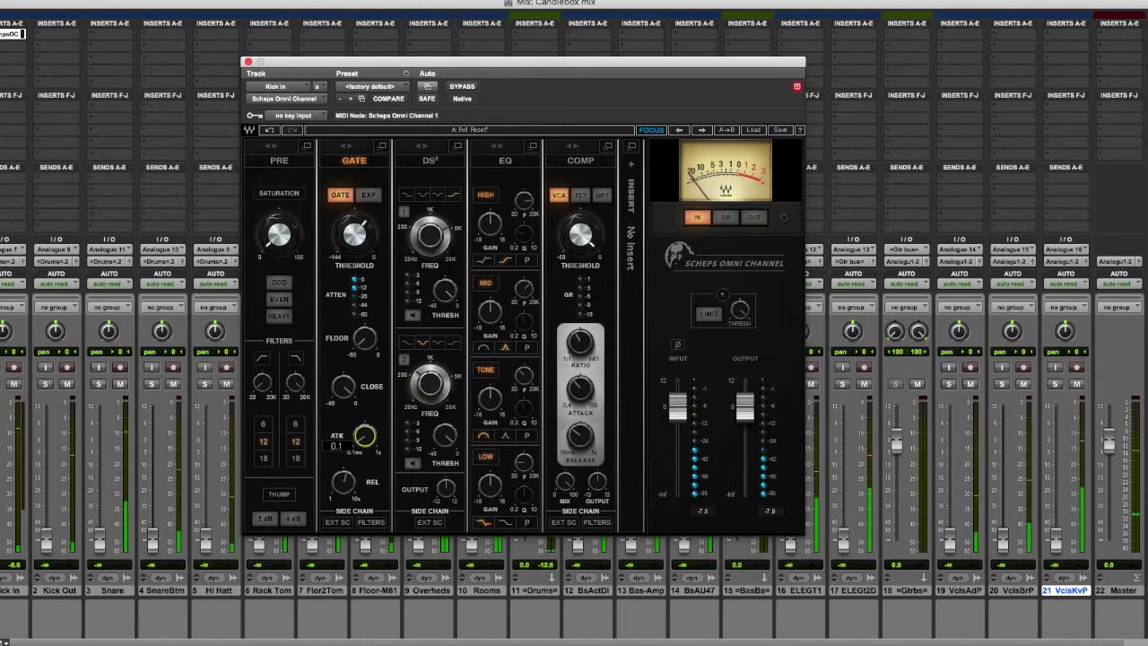
{"action": "left_click_drag", "start_coordinate": [364, 436], "coordinate": [364, 423]}
Fine-tune the Kick In gate threshold, trying about -11.2 before lowering it slightly.
{"action": "left_click", "coordinate": [375, 238]}
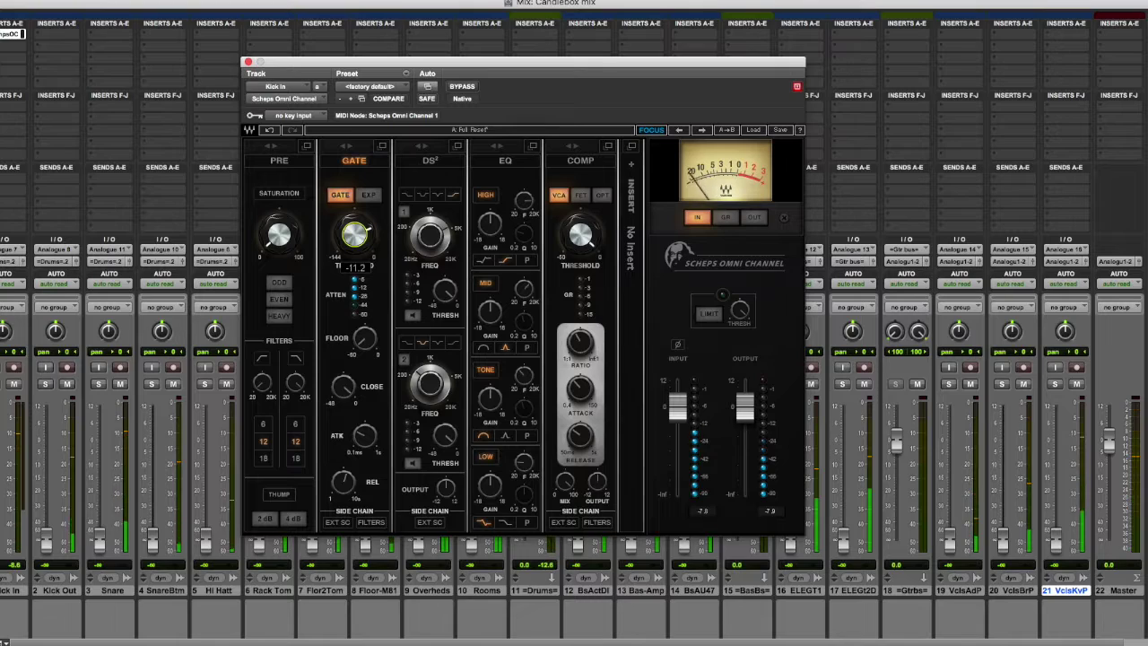
{"action": "left_click_drag", "start_coordinate": [375, 238], "coordinate": [375, 239]}
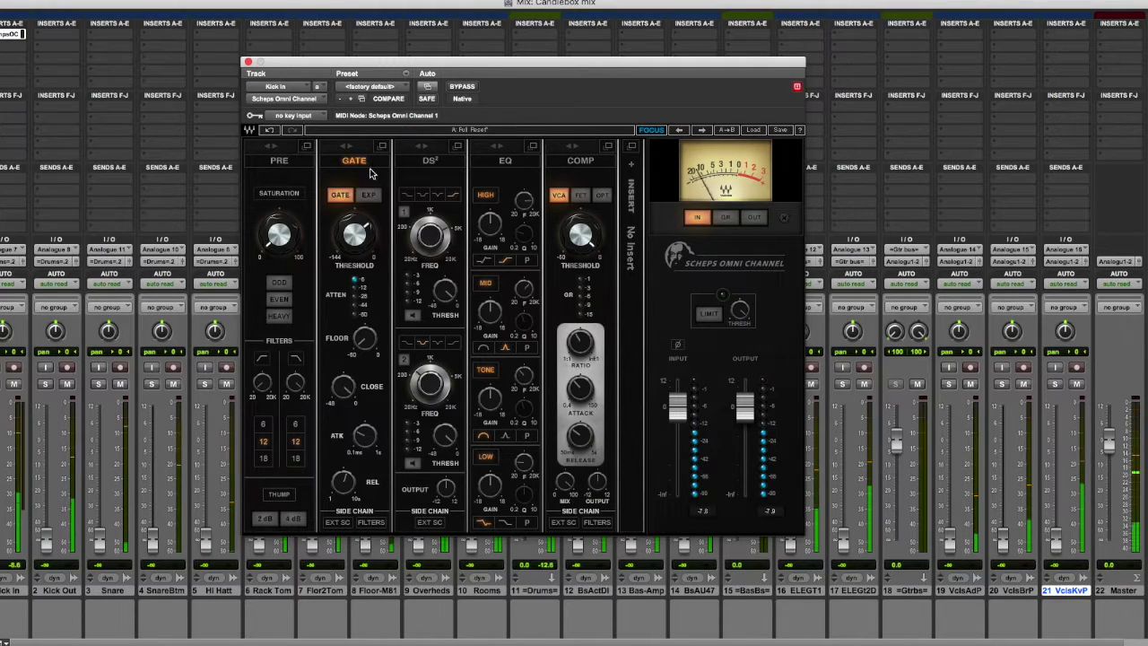
{"action": "left_click_drag", "start_coordinate": [361, 246], "coordinate": [361, 253]}
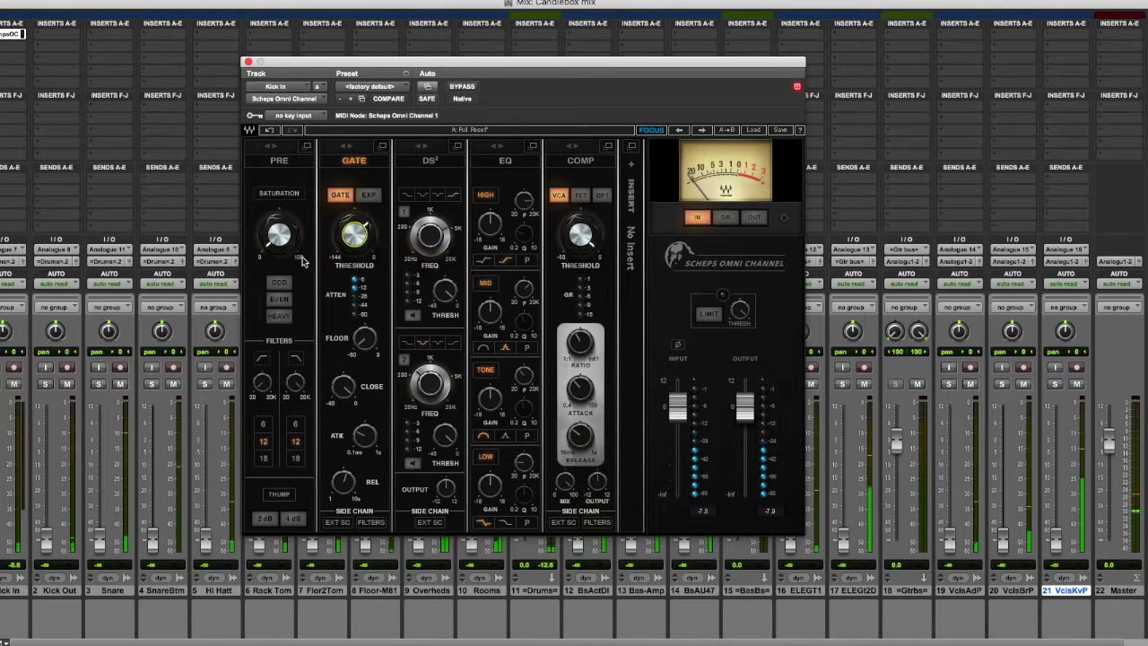
Add Even saturation of about 57.4 in the Pre module and move the Gate module ahead of Pre.
{"action": "left_click", "coordinate": [285, 301]}
{"action": "left_click_drag", "start_coordinate": [283, 238], "coordinate": [284, 186]}
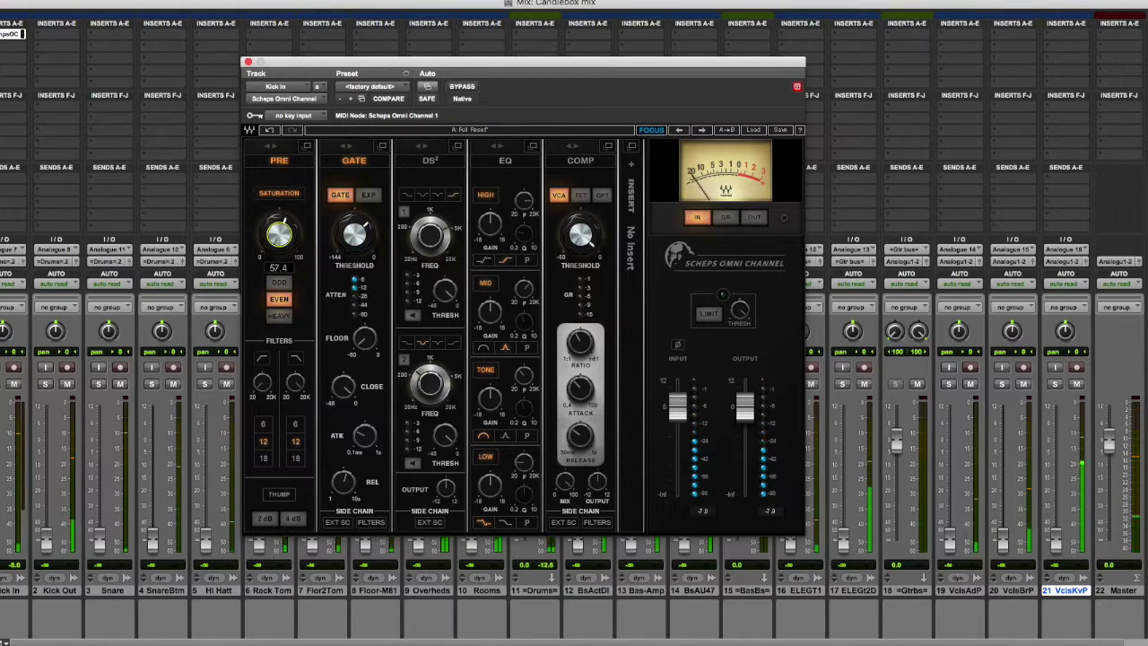
{"action": "left_click_drag", "start_coordinate": [350, 152], "coordinate": [269, 145]}
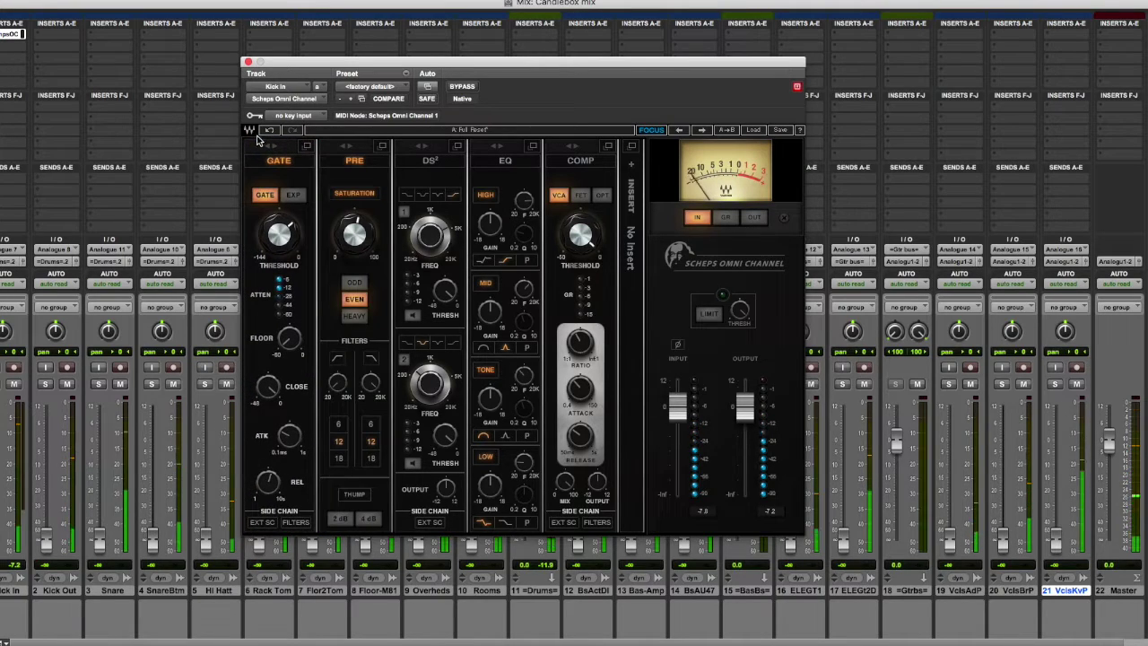
Enable and adjust both Pre filters on Kick In, then try Thump at 4 dB and settle on 2 dB.
{"action": "left_click_drag", "start_coordinate": [338, 384], "coordinate": [371, 400]}
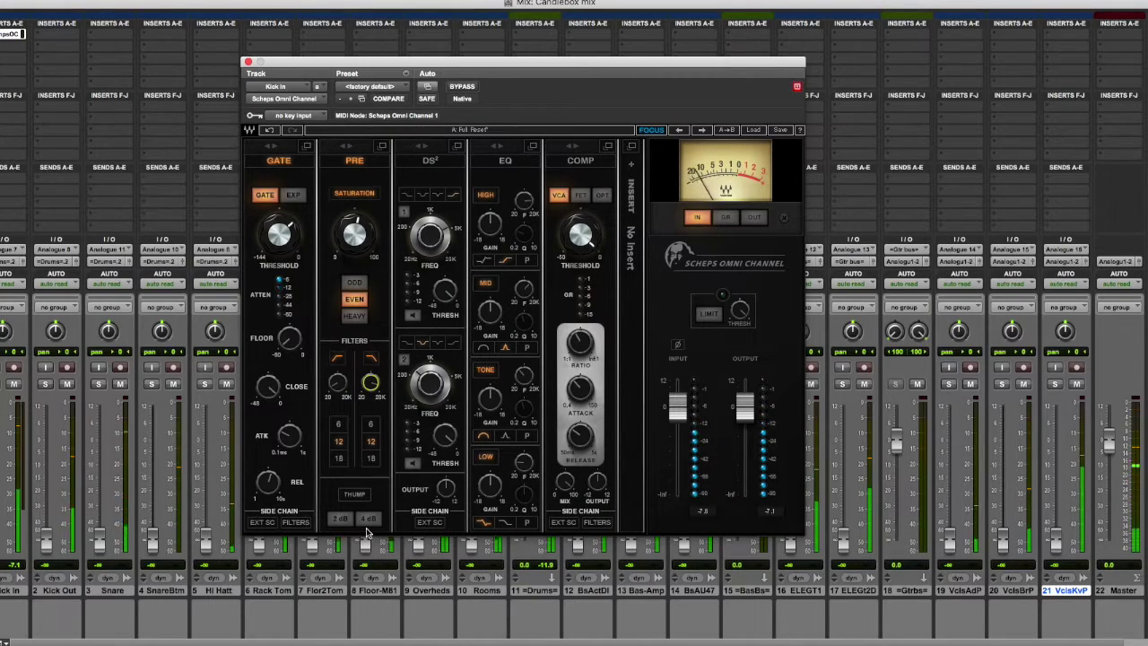
{"action": "left_click", "coordinate": [367, 520]}
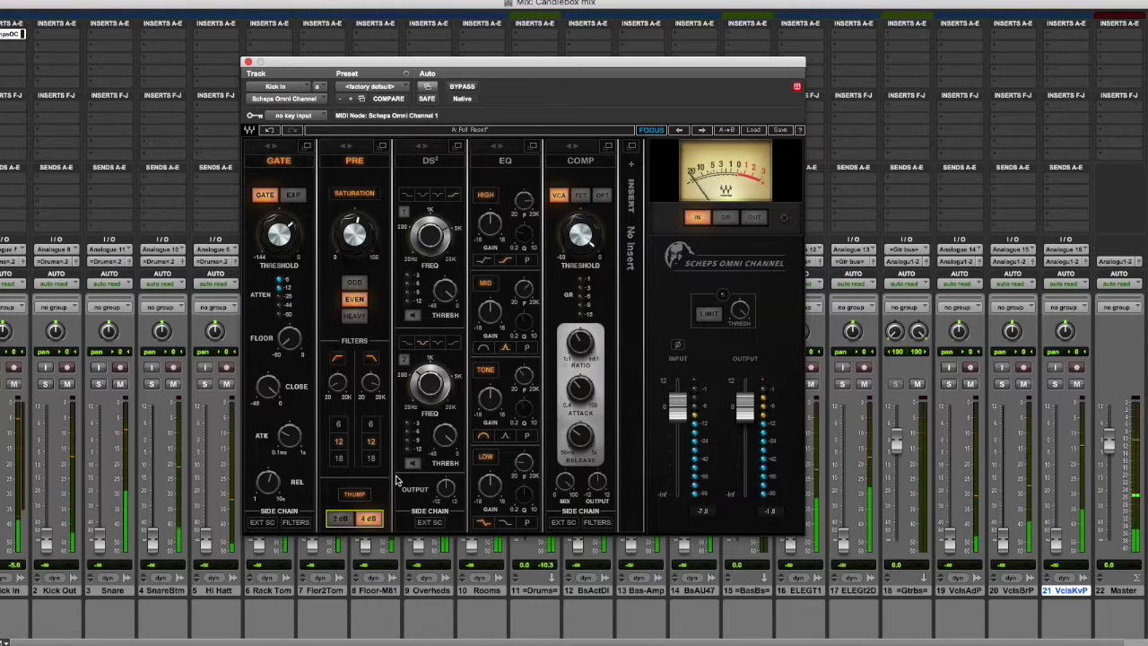
{"action": "left_click", "coordinate": [350, 519]}
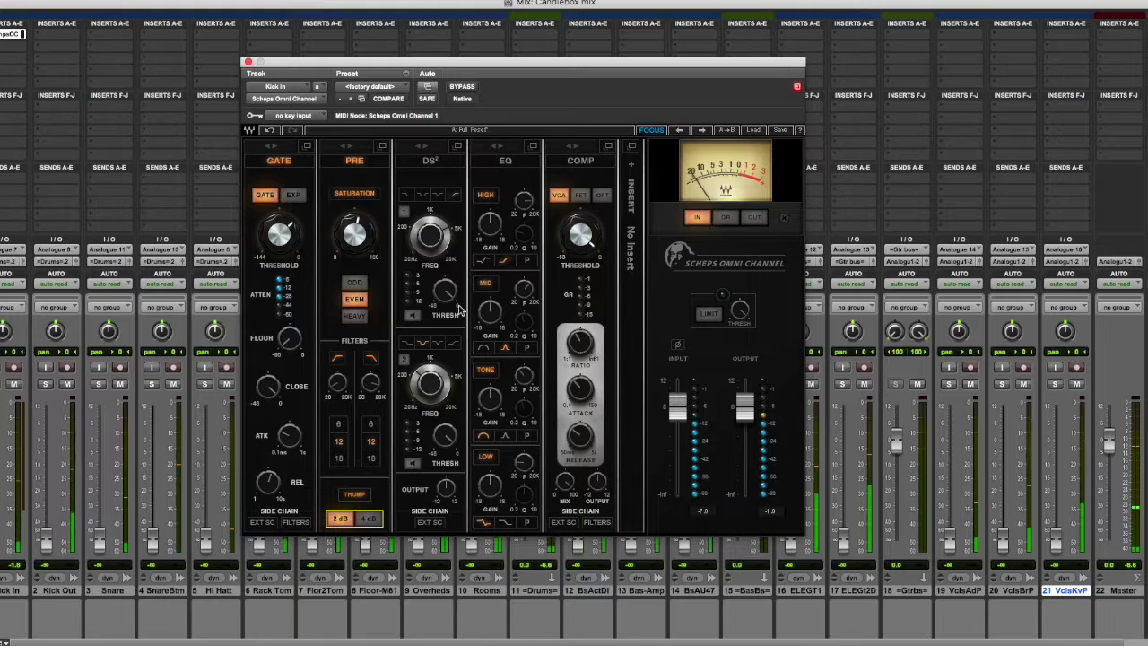
Raise the Kick Out fader to -0.6 dB, compare Kick In's polarity inverted and normal, and close the plug-in window.
{"action": "left_click_drag", "start_coordinate": [46, 540], "coordinate": [47, 465]}
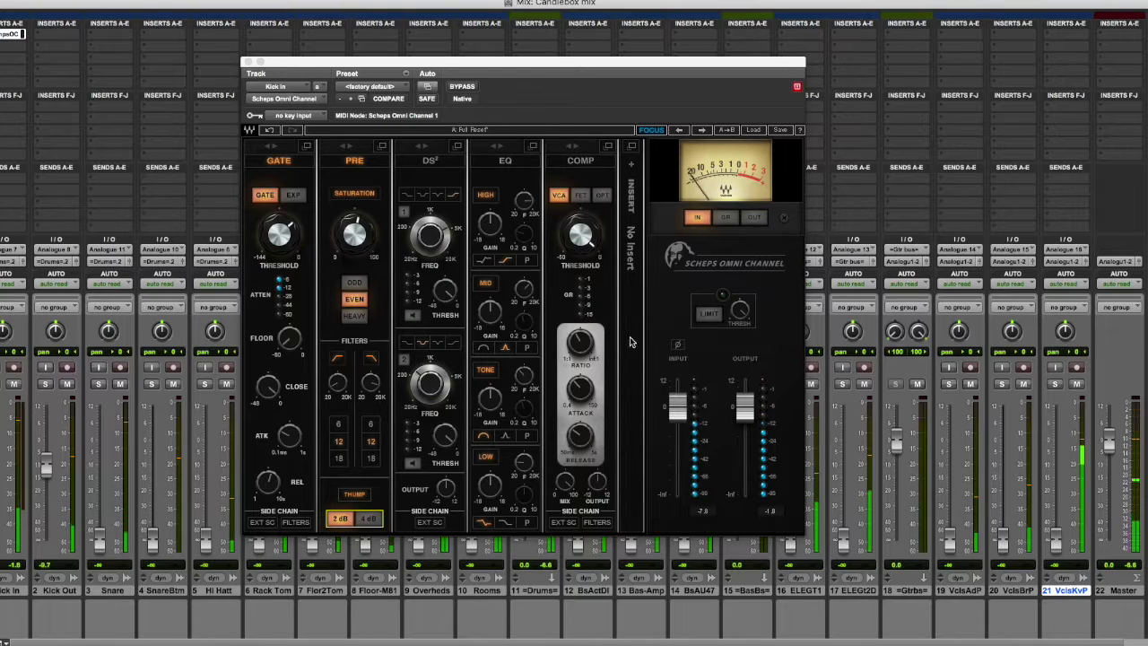
{"action": "left_click_drag", "start_coordinate": [46, 464], "coordinate": [47, 437]}
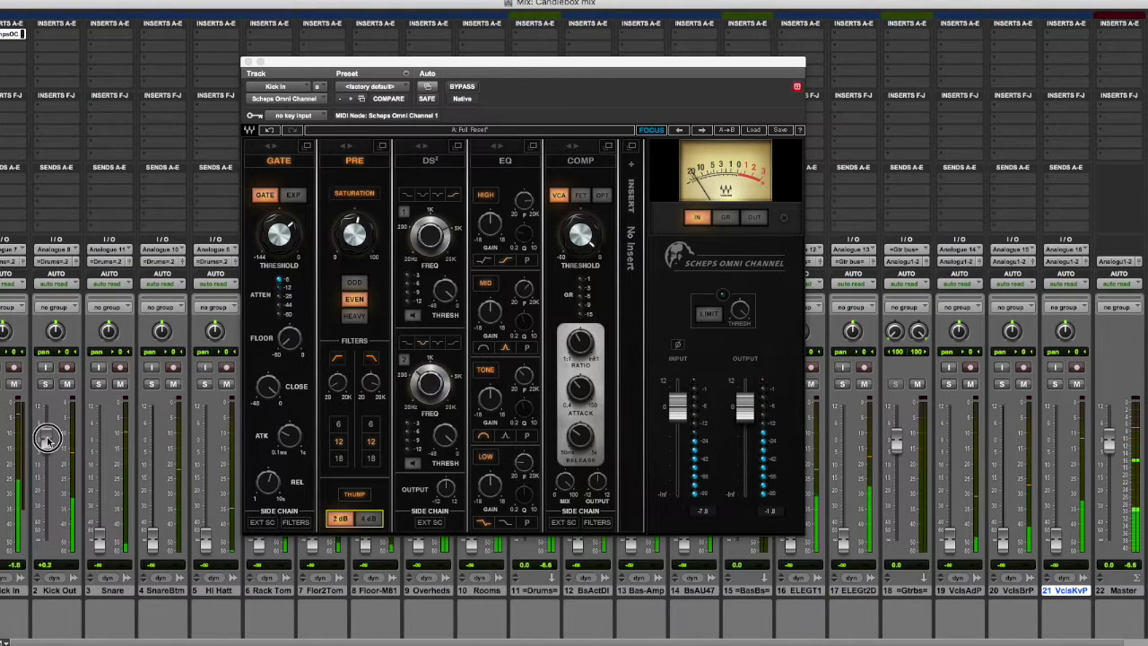
{"action": "left_click", "coordinate": [677, 346]}
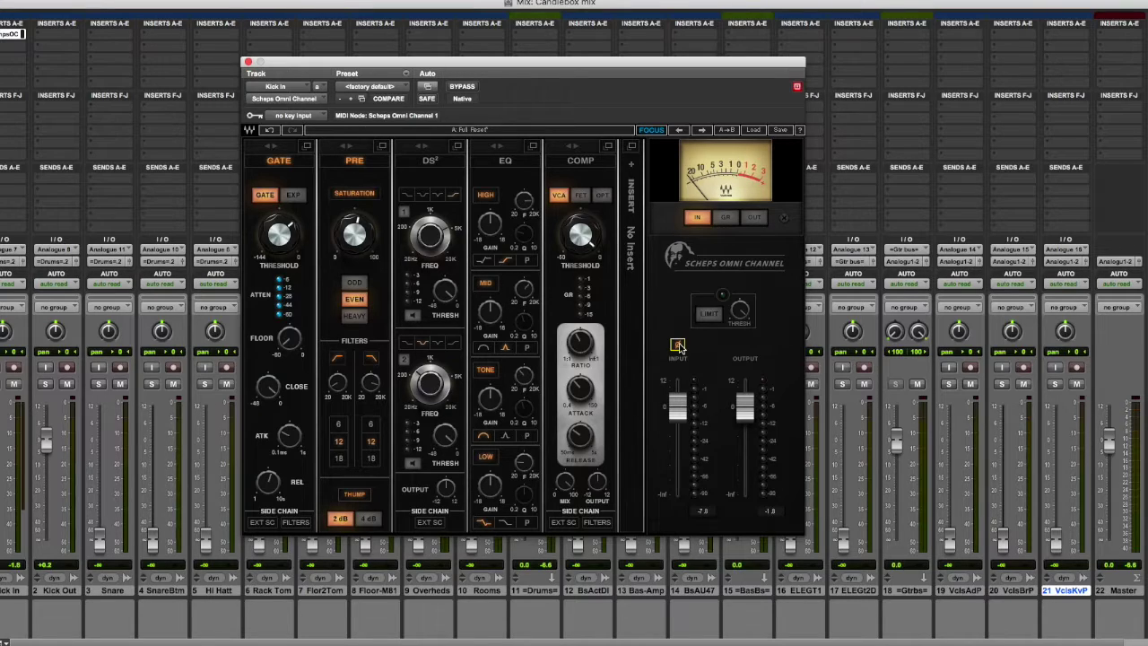
{"action": "left_click", "coordinate": [679, 347]}
{"action": "left_click_drag", "start_coordinate": [47, 442], "coordinate": [50, 448]}
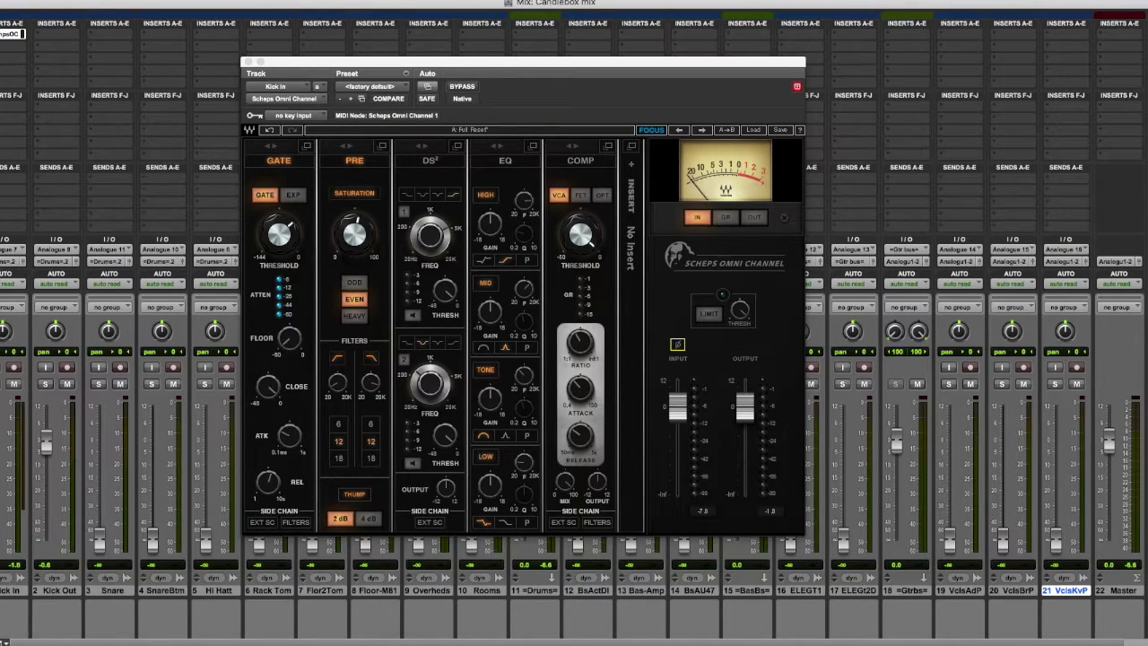
{"action": "left_click", "coordinate": [248, 62]}
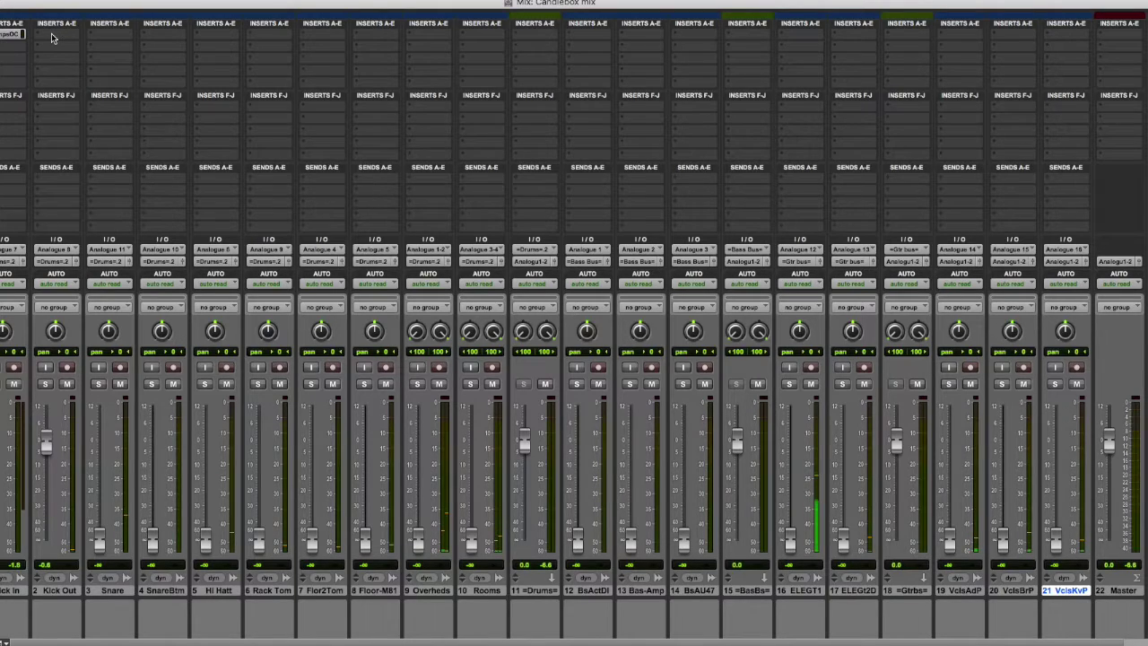
{"action": "key", "text": "super+equal"}
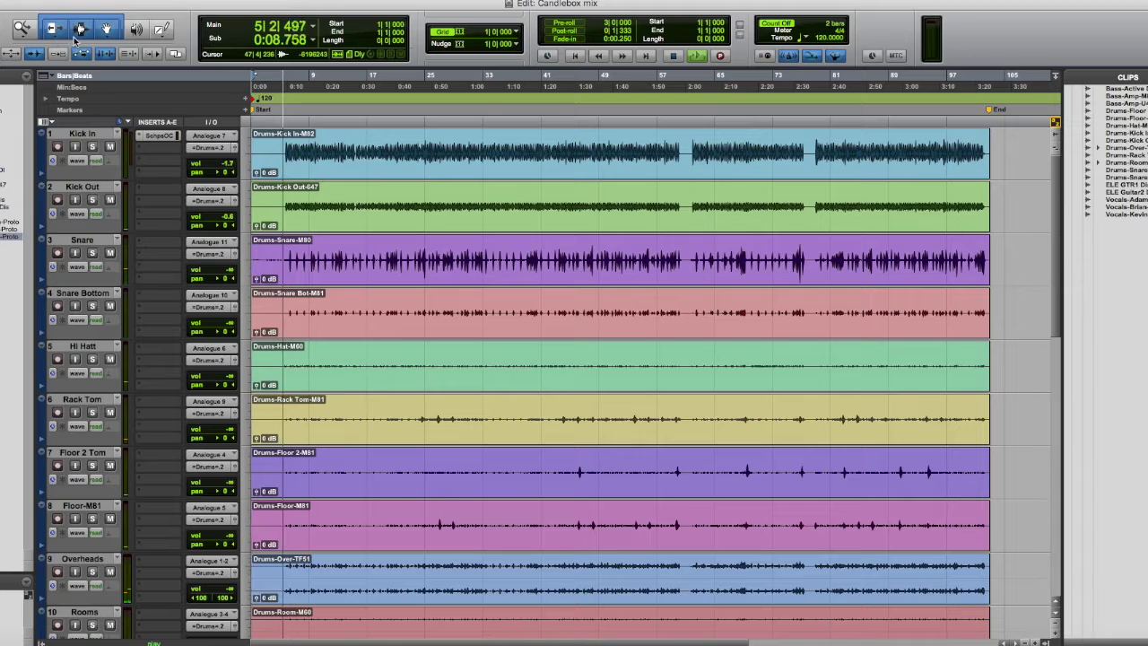
{"action": "left_click", "coordinate": [358, 1]}
{"action": "left_click", "coordinate": [357, 60]}
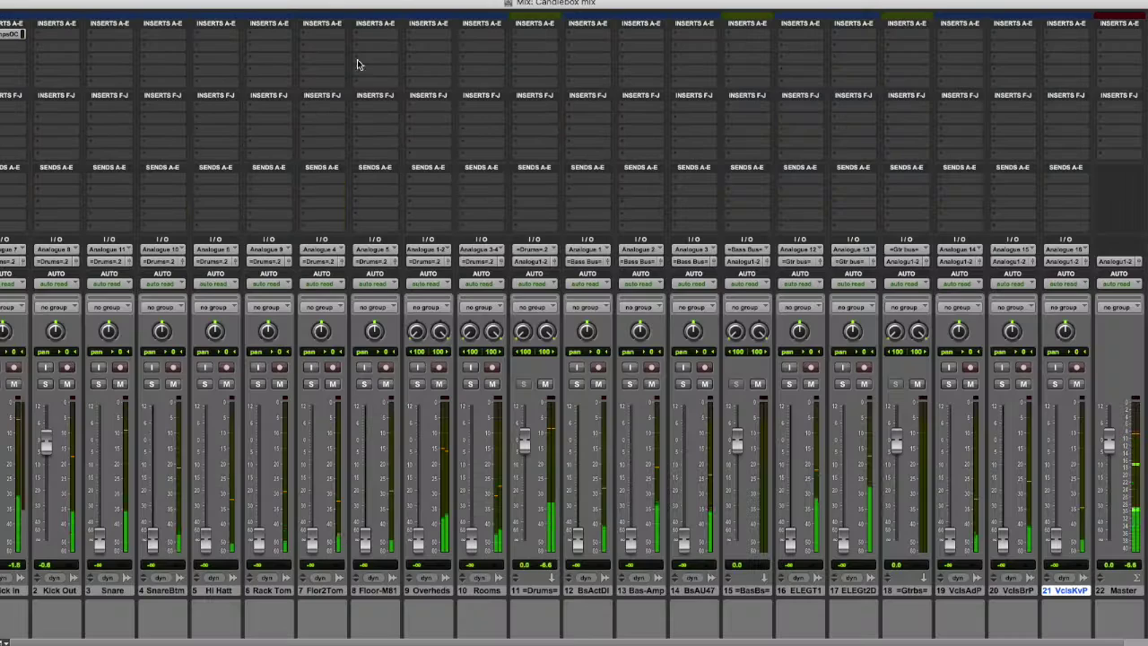
Insert the mono SSLChannel plug-in on the Kick Out track's first insert slot.
{"action": "left_click", "coordinate": [58, 35]}
{"action": "mouse_move", "coordinate": [80, 61]}
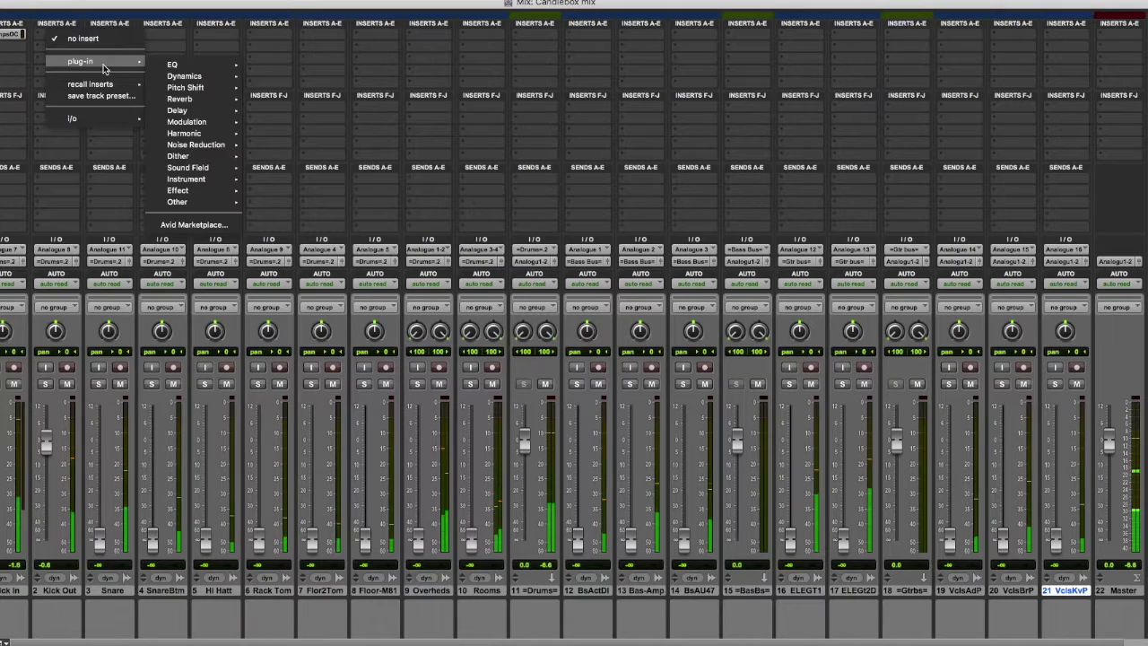
{"action": "mouse_move", "coordinate": [192, 77]}
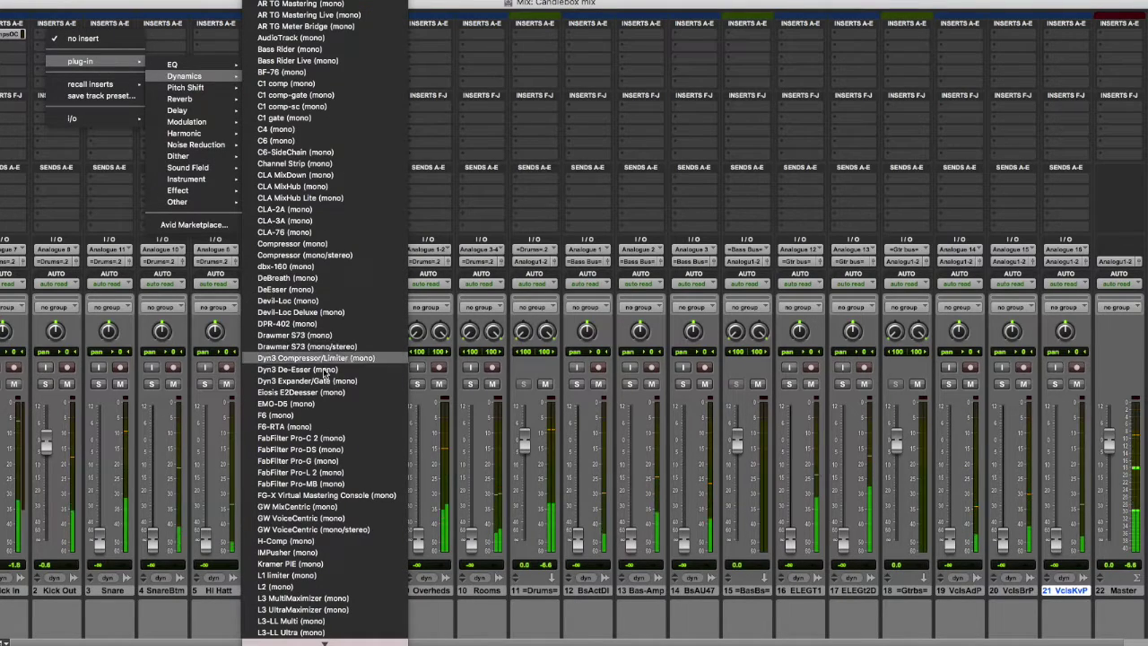
{"action": "scroll", "coordinate": [329, 628], "scroll_direction": "down", "scroll_amount": 10}
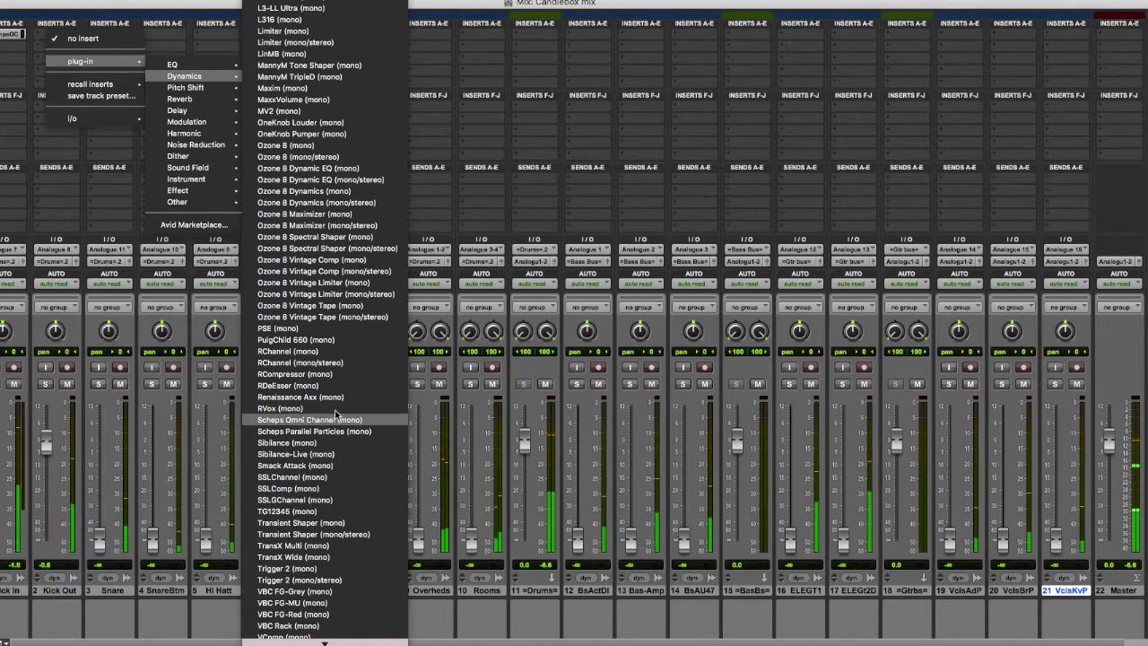
{"action": "left_click", "coordinate": [298, 476]}
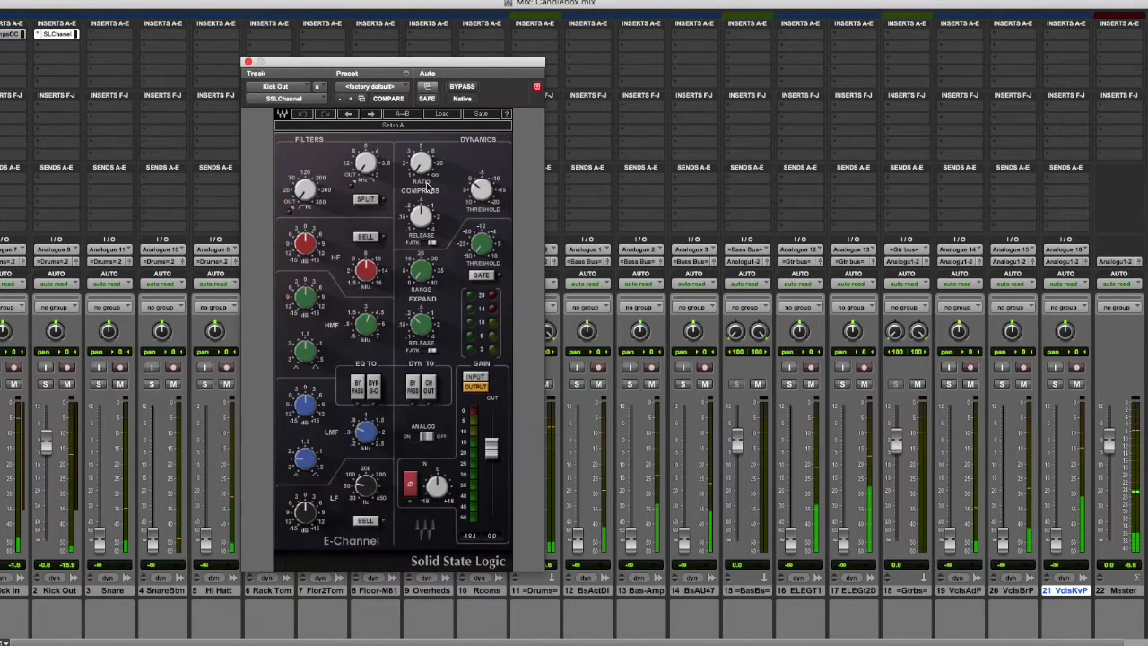
Enable the SSLChannel gate on Kick Out, adjust its range, release and threshold, and move the plug-in window clear of the drum channels.
{"action": "left_click", "coordinate": [480, 275]}
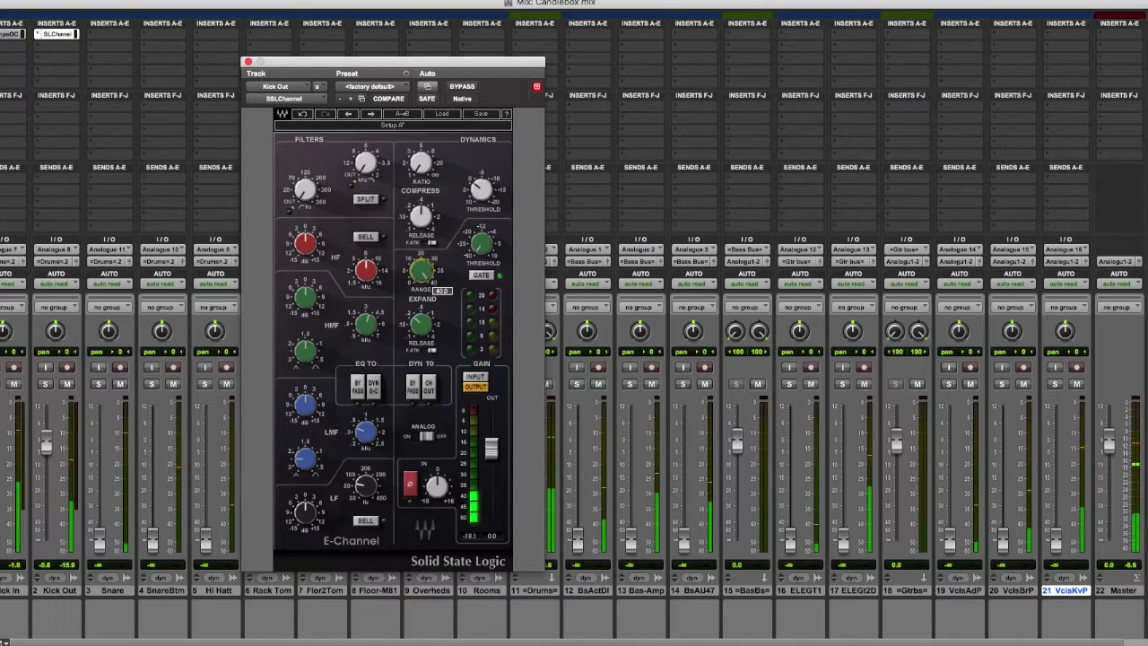
{"action": "left_click", "coordinate": [427, 325]}
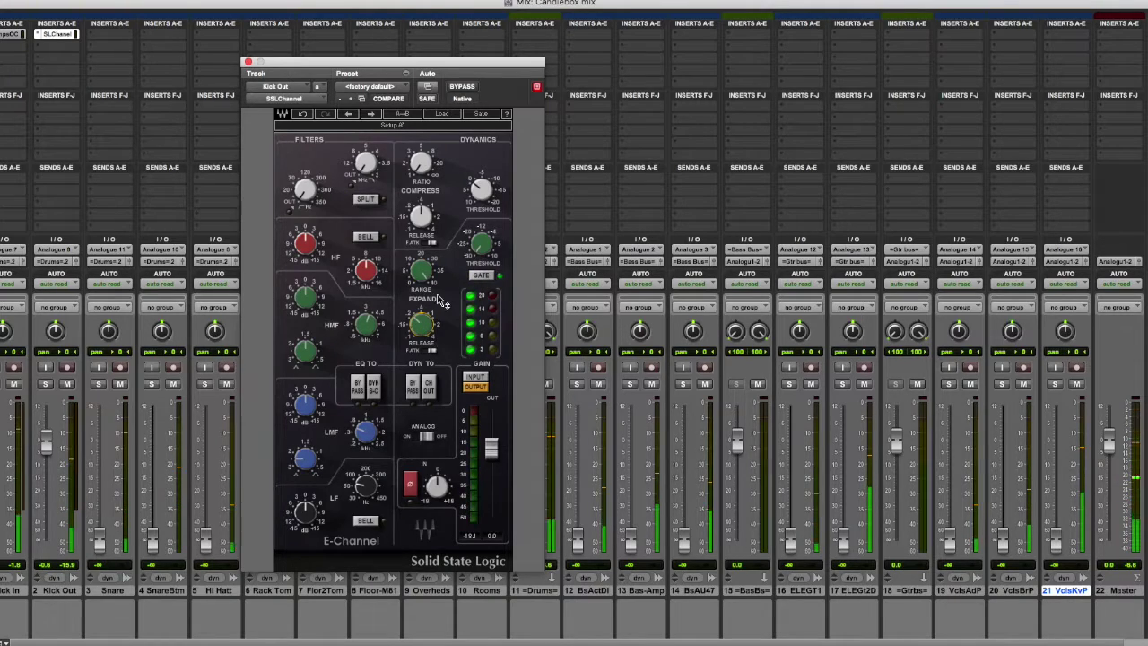
{"action": "left_click_drag", "start_coordinate": [485, 250], "coordinate": [485, 180]}
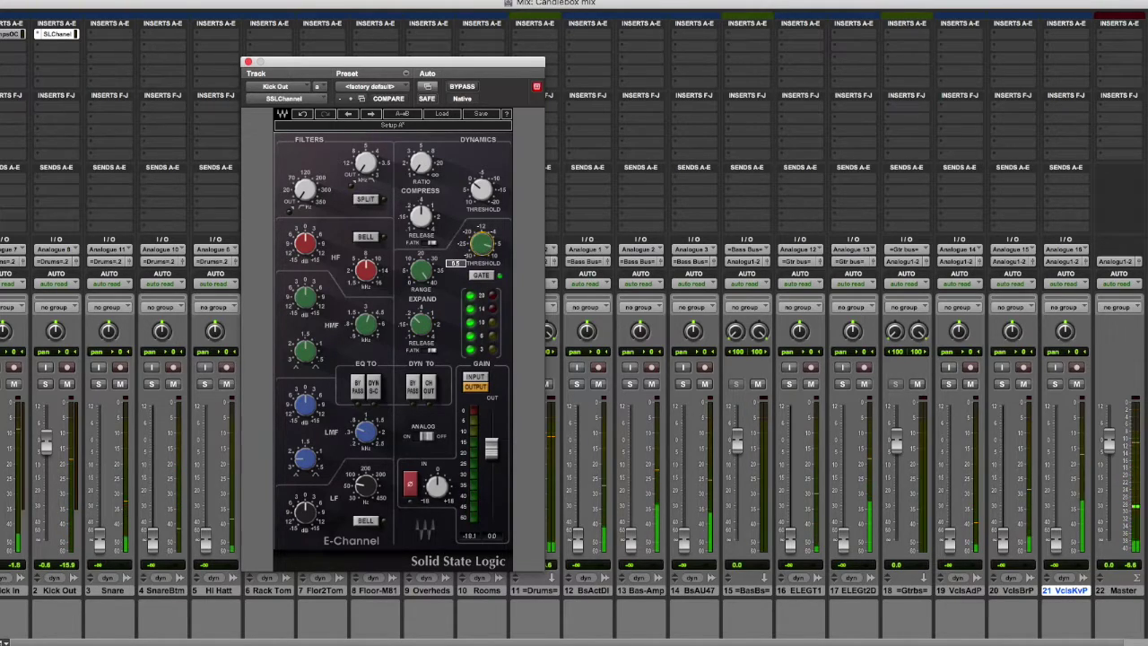
{"action": "left_click_drag", "start_coordinate": [483, 245], "coordinate": [482, 241]}
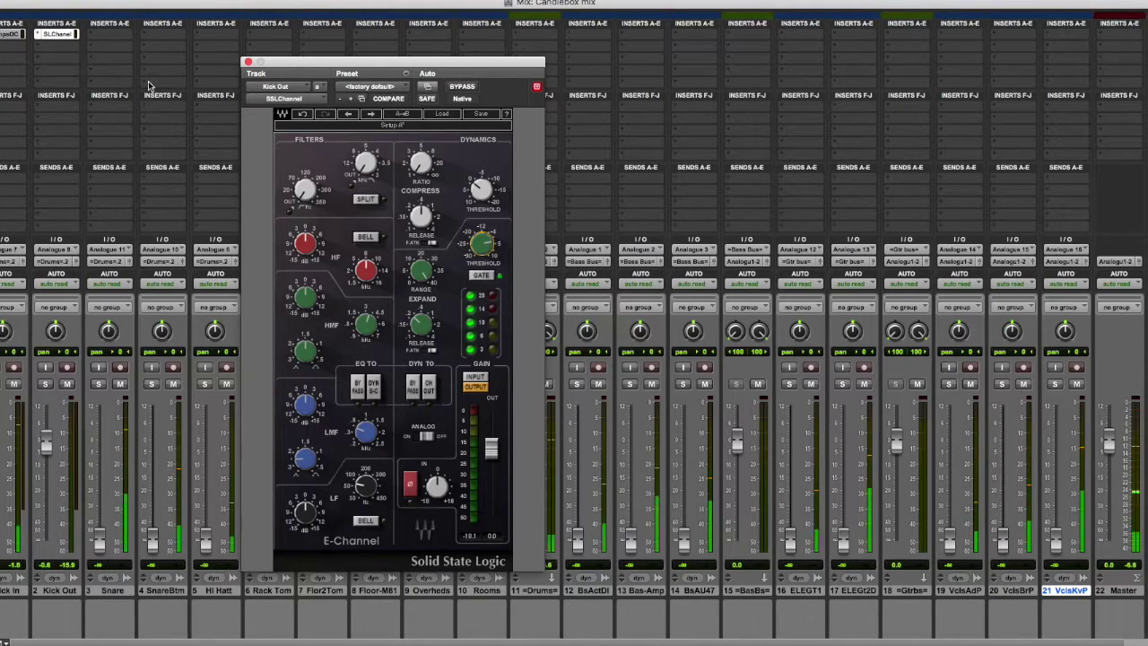
{"action": "left_click_drag", "start_coordinate": [332, 62], "coordinate": [785, 89]}
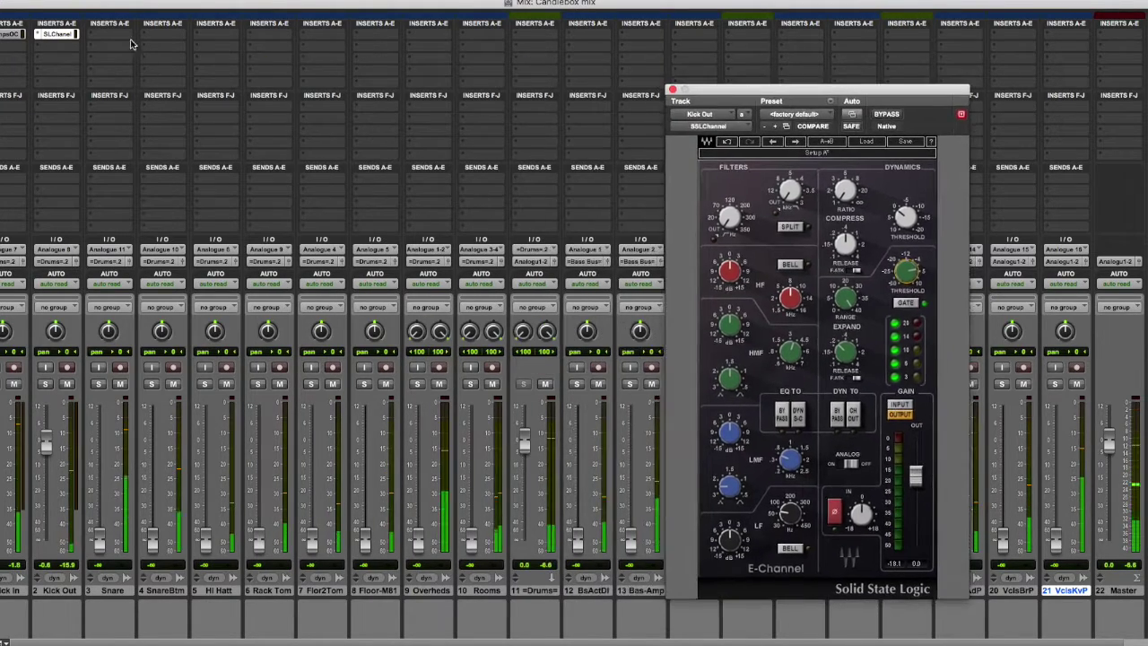
Open Kick In's Scheps Omni Channel, move its window over the drum channels, and boost the EQ's High band gain, adjusting its frequency.
{"action": "left_click", "coordinate": [9, 34]}
{"action": "left_click_drag", "start_coordinate": [773, 88], "coordinate": [242, 77]}
{"action": "mouse_move", "coordinate": [251, 253]}
{"action": "left_click_drag", "start_coordinate": [389, 246], "coordinate": [389, 218]}
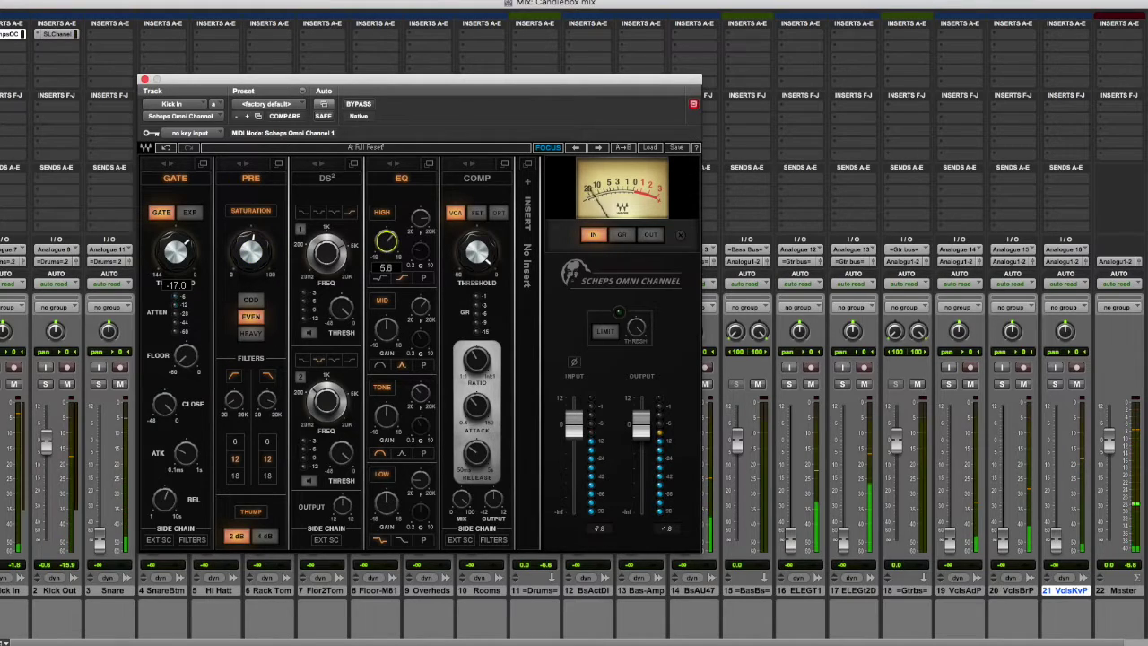
{"action": "mouse_move", "coordinate": [420, 218]}
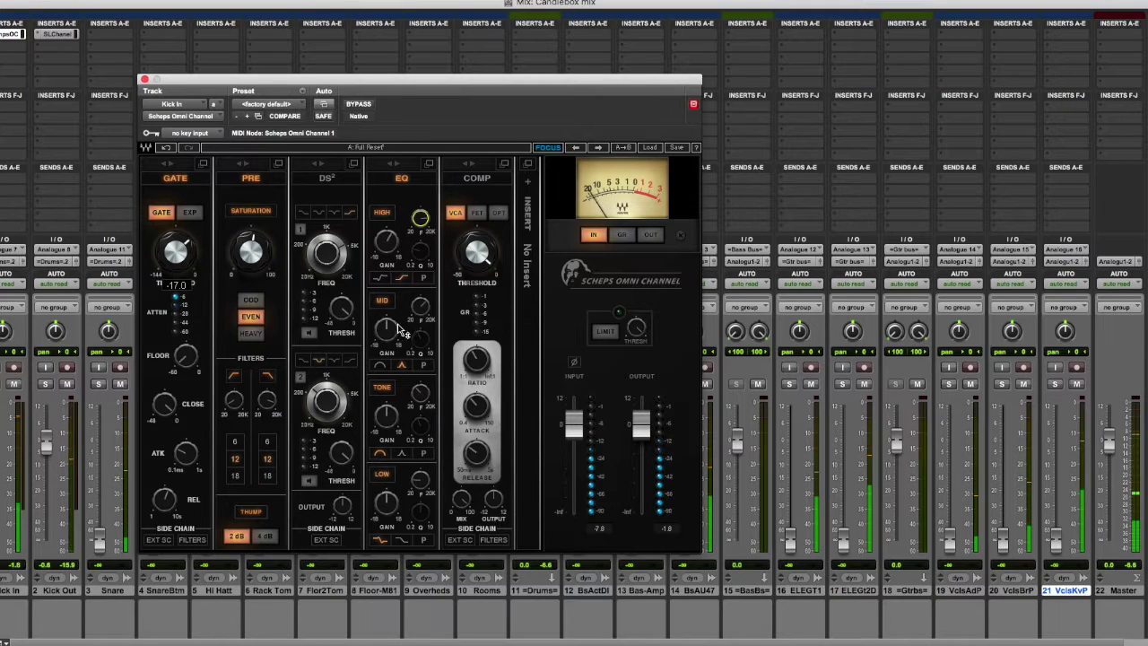
Shape Kick In's EQ with Mid gain about 4.1, a Tone band cut, High gain 9.0, and the Low band switched to P.
{"action": "left_click_drag", "start_coordinate": [389, 330], "coordinate": [389, 326]}
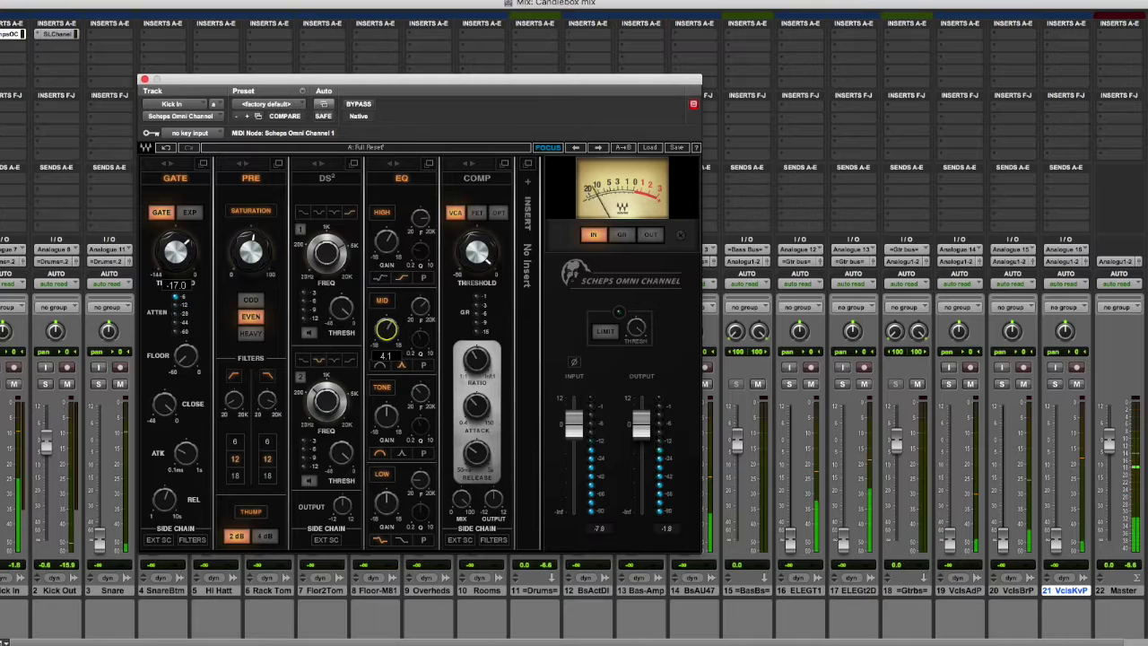
{"action": "mouse_move", "coordinate": [420, 393]}
{"action": "left_mouse_down"}
{"action": "mouse_move", "coordinate": [392, 416]}
{"action": "mouse_move", "coordinate": [419, 390]}
{"action": "left_mouse_up"}
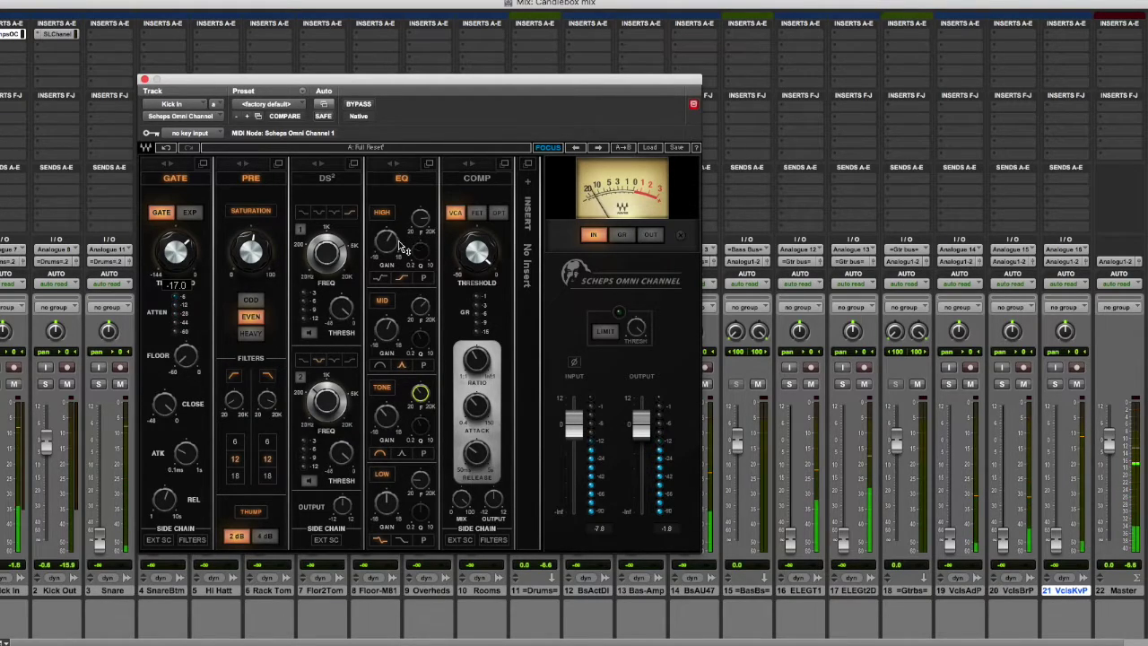
{"action": "left_click_drag", "start_coordinate": [388, 242], "coordinate": [389, 237]}
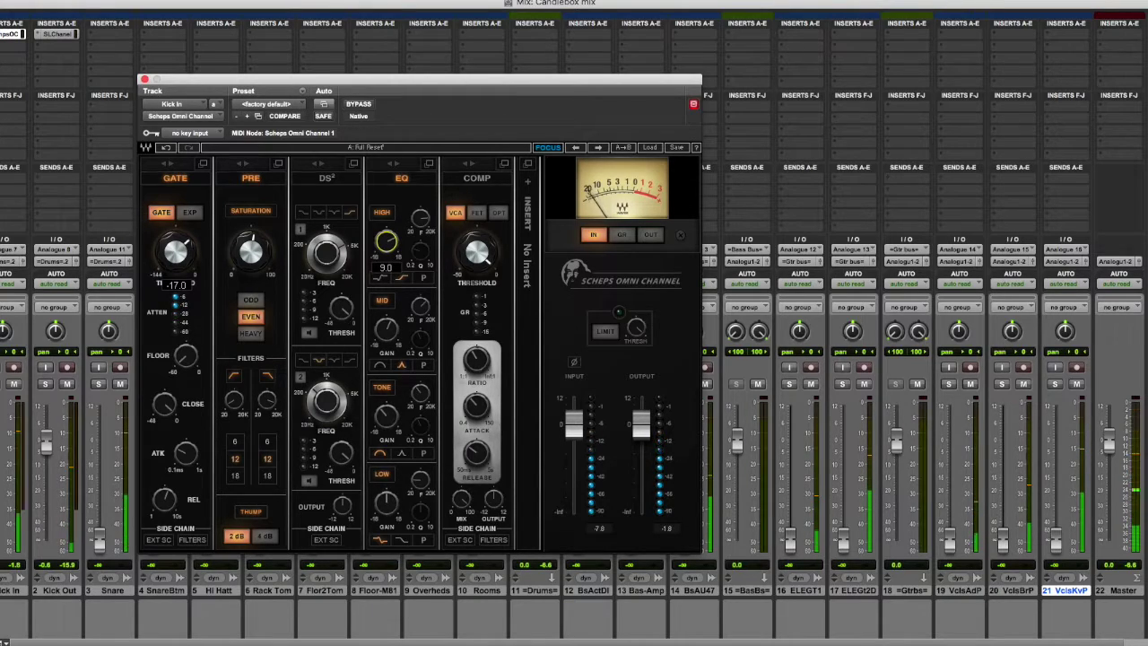
{"action": "left_click_drag", "start_coordinate": [386, 503], "coordinate": [386, 504]}
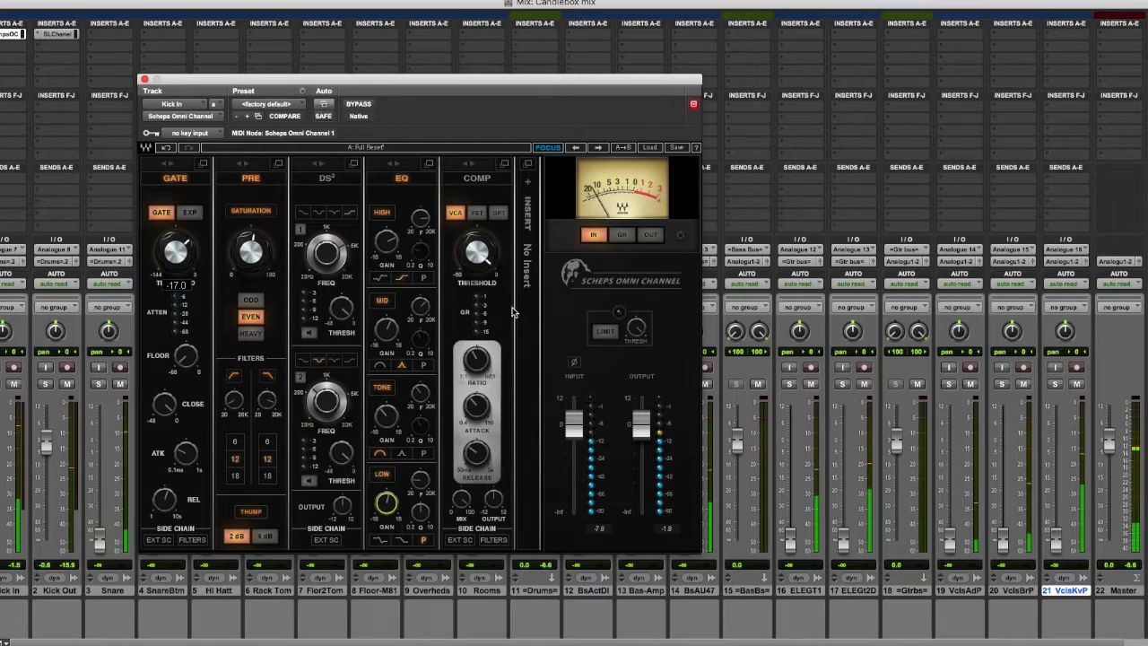
Set Kick In's compressor to FET, threshold -31.75 and attack about 54.75, adjust its ratio and release, and reduce EQ High gain to about 7.5.
{"action": "left_click", "coordinate": [476, 213]}
{"action": "left_click_drag", "start_coordinate": [477, 254], "coordinate": [485, 326]}
{"action": "left_click_drag", "start_coordinate": [480, 406], "coordinate": [480, 408]}
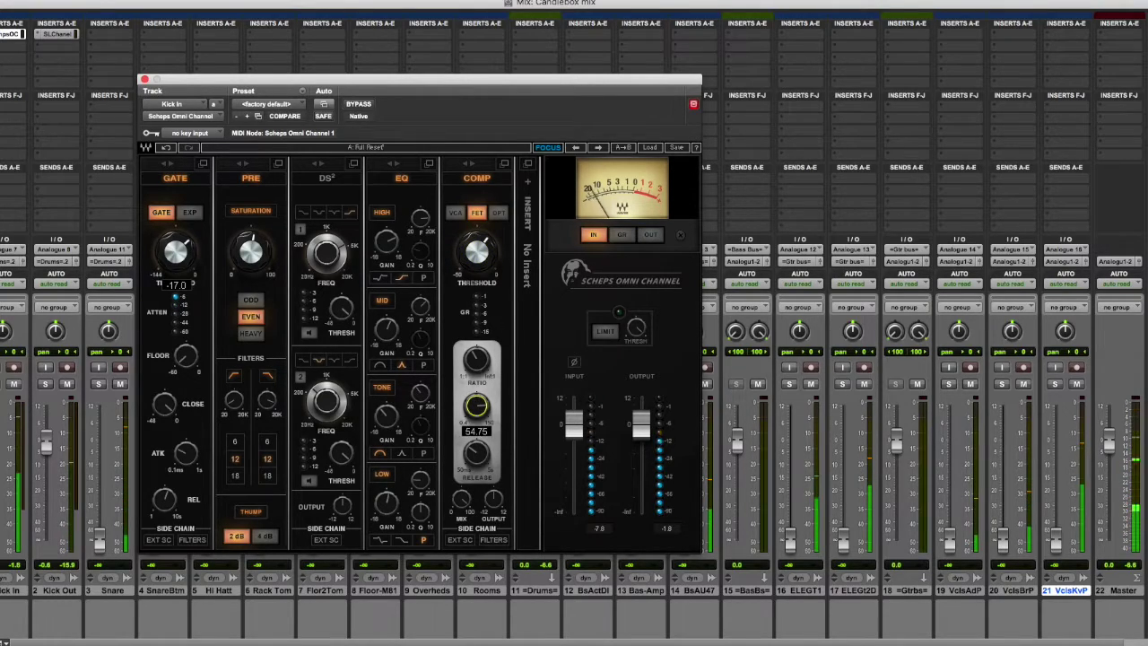
{"action": "left_click", "coordinate": [478, 456]}
{"action": "left_click_drag", "start_coordinate": [477, 253], "coordinate": [478, 244]}
{"action": "left_click", "coordinate": [486, 357]}
{"action": "left_click_drag", "start_coordinate": [478, 253], "coordinate": [478, 266]}
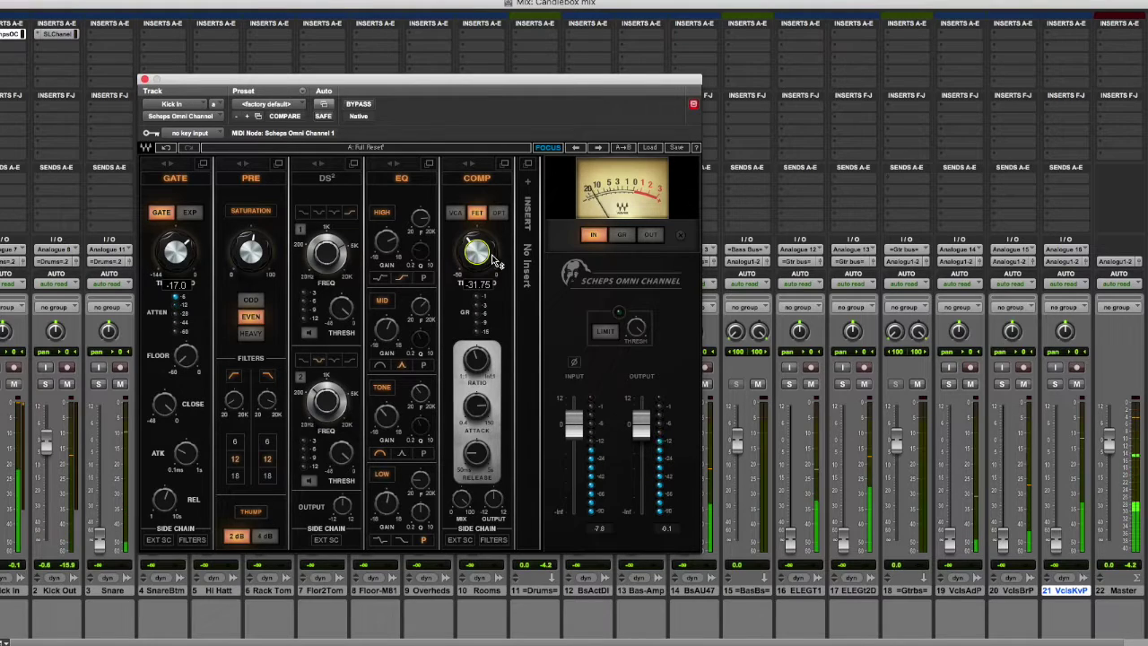
{"action": "left_click_drag", "start_coordinate": [393, 239], "coordinate": [393, 236]}
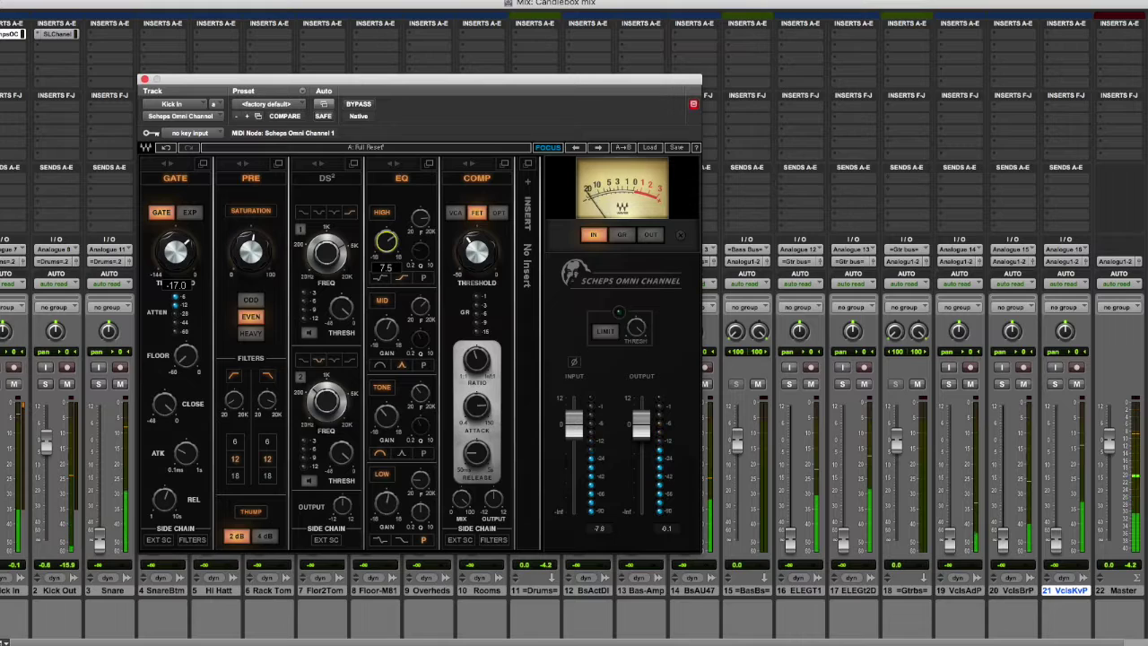
Open Kick Out's SSLChannel and set its compressor to ratio 2.5 and threshold -20, adjusting the release.
{"action": "left_click", "coordinate": [58, 35]}
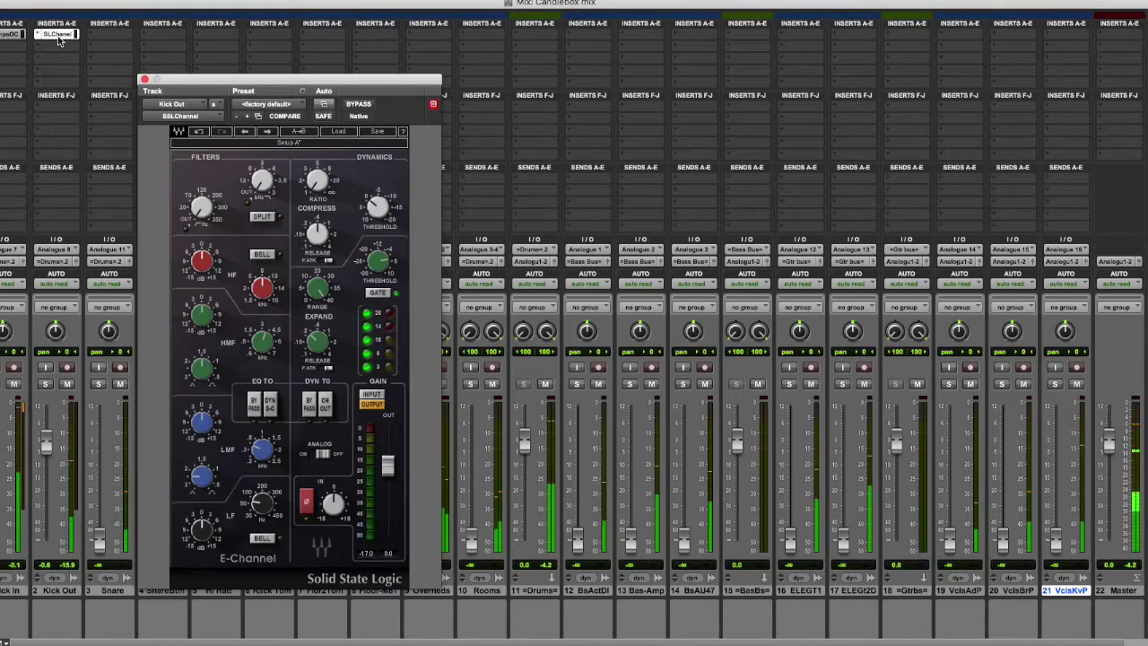
{"action": "left_click", "coordinate": [378, 208]}
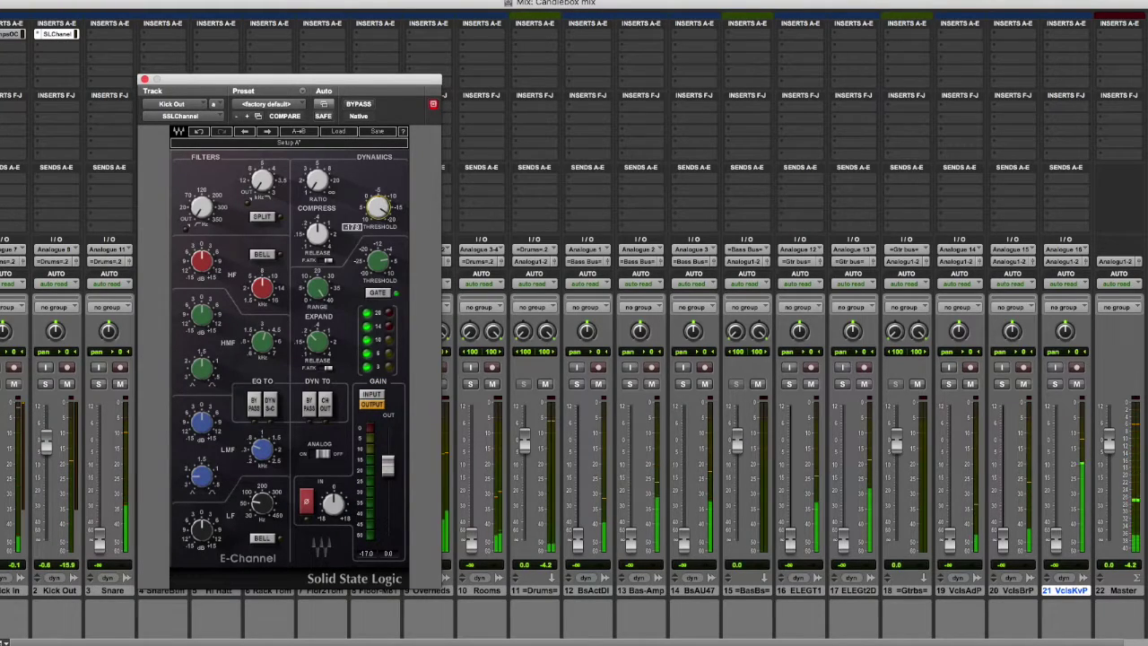
{"action": "left_click", "coordinate": [318, 233]}
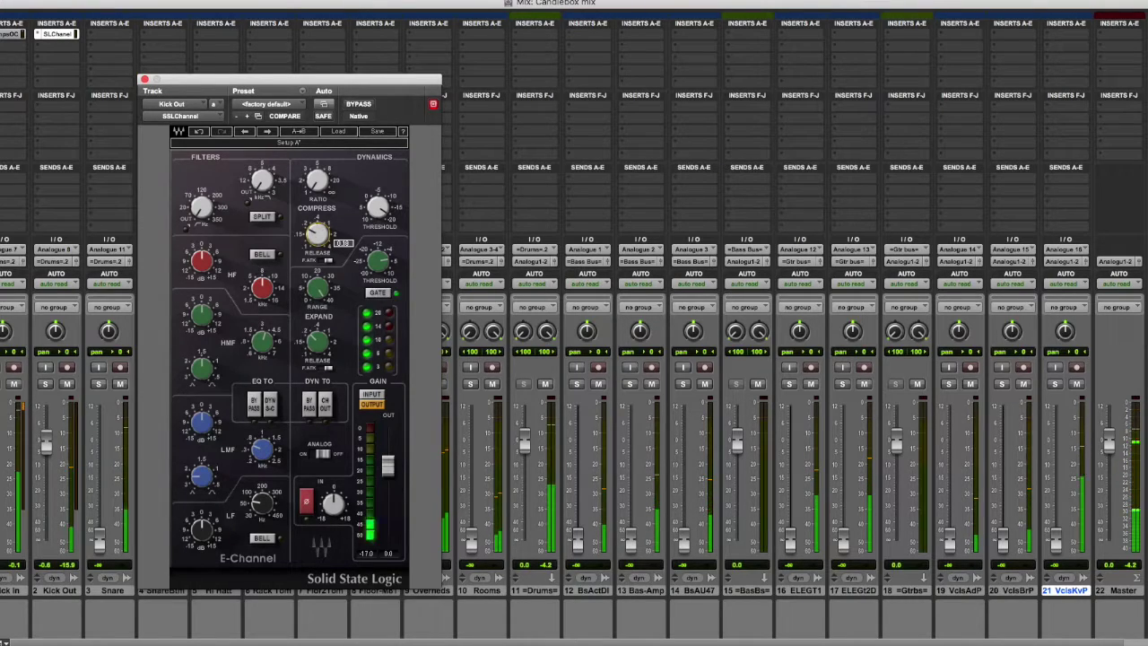
{"action": "left_click", "coordinate": [316, 180]}
{"action": "left_click_drag", "start_coordinate": [316, 180], "coordinate": [317, 208]}
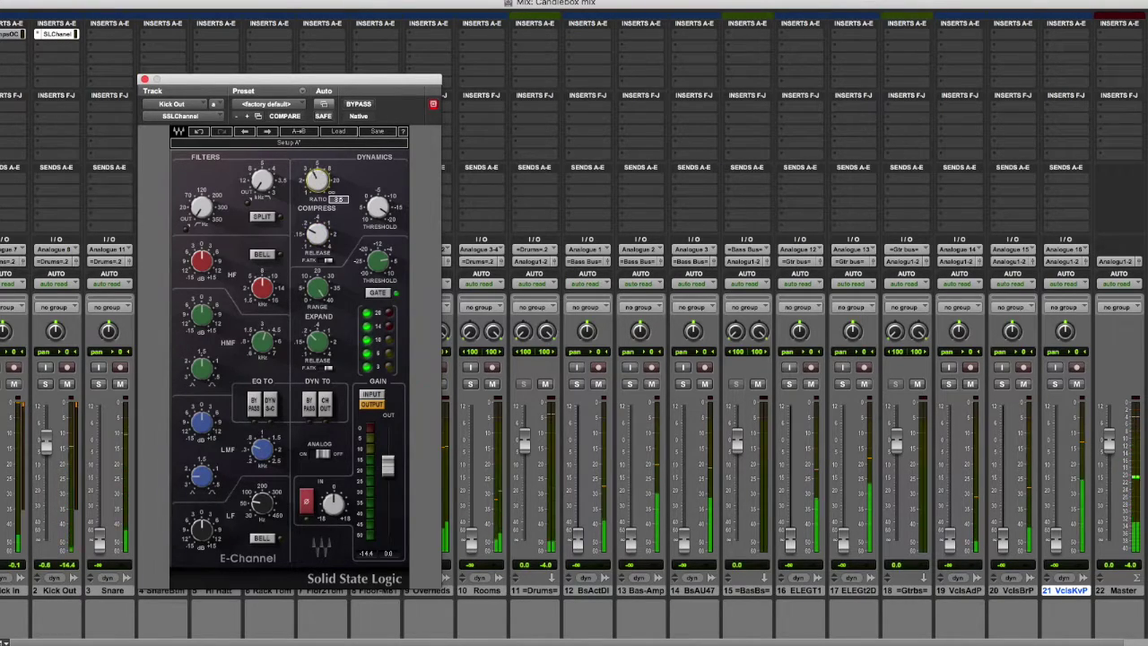
{"action": "left_click", "coordinate": [377, 207]}
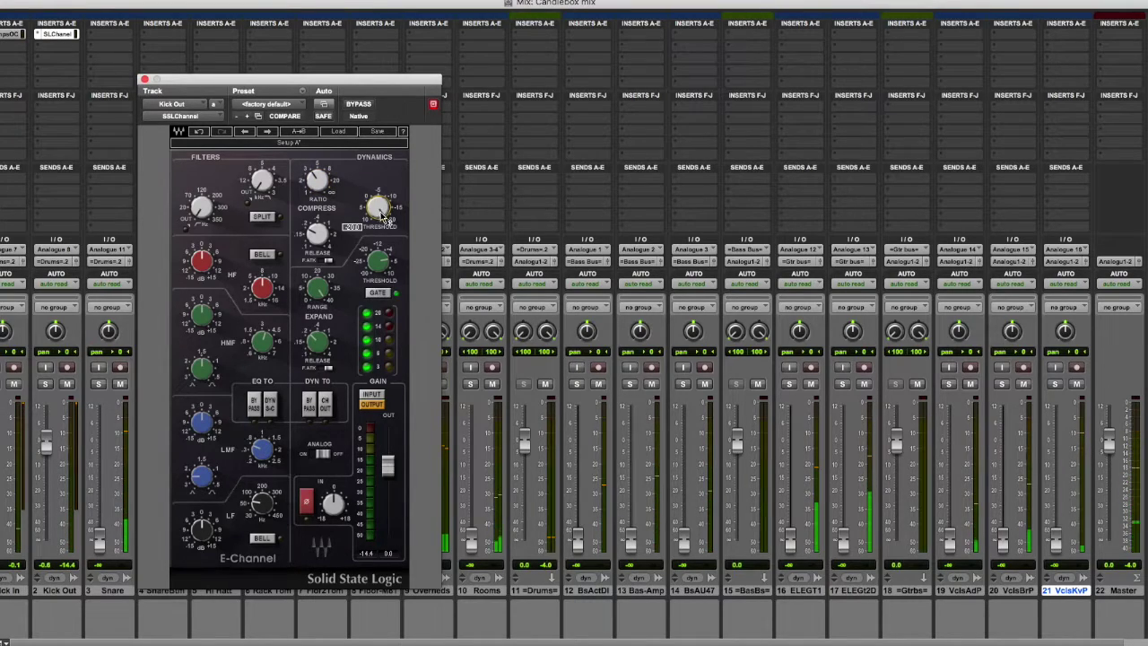
Cut Kick Out's LMF band by about 6 dB, adjust its frequency and Q, boost LF slightly and engage the high-pass filter.
{"action": "left_click", "coordinate": [262, 450]}
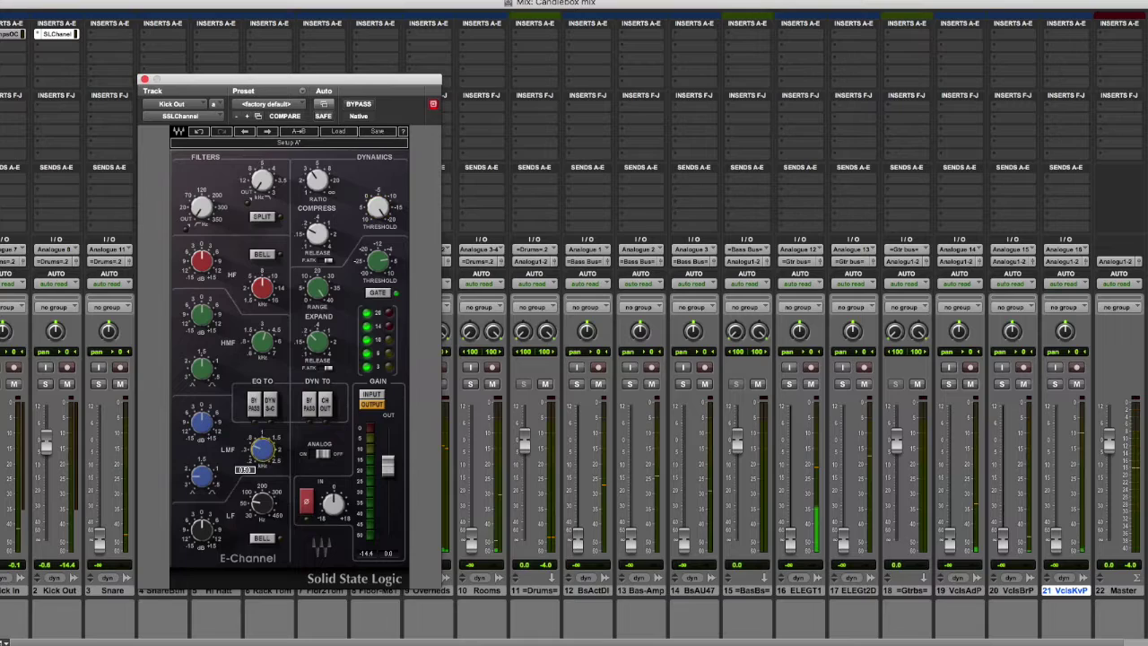
{"action": "left_click_drag", "start_coordinate": [208, 426], "coordinate": [207, 455]}
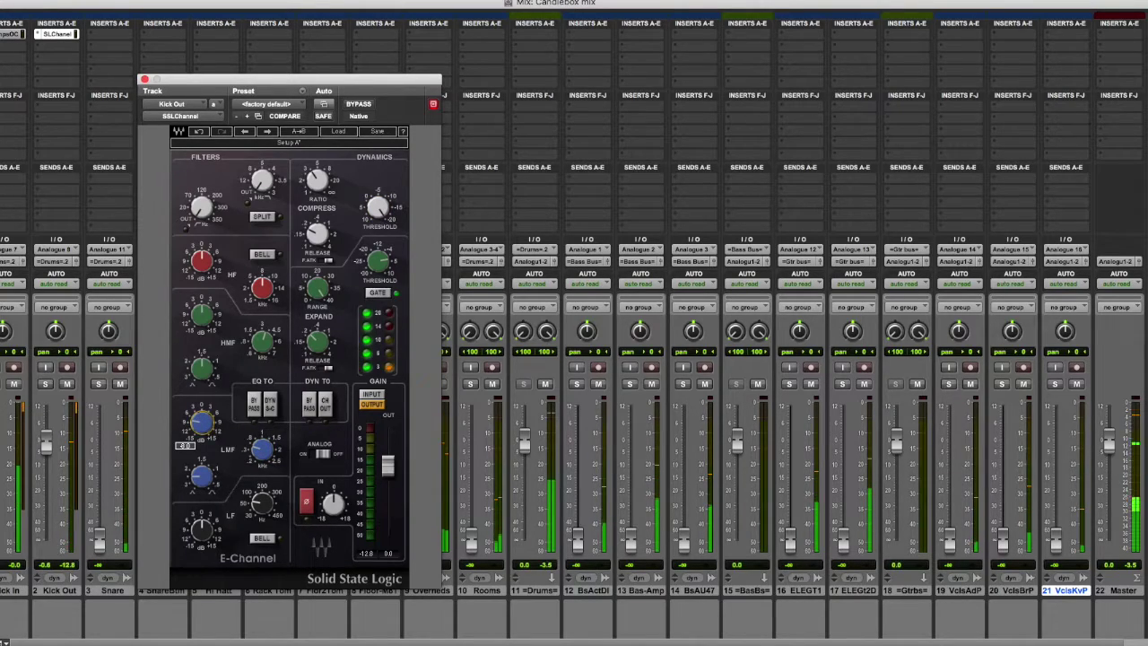
{"action": "left_click_drag", "start_coordinate": [206, 475], "coordinate": [207, 440]}
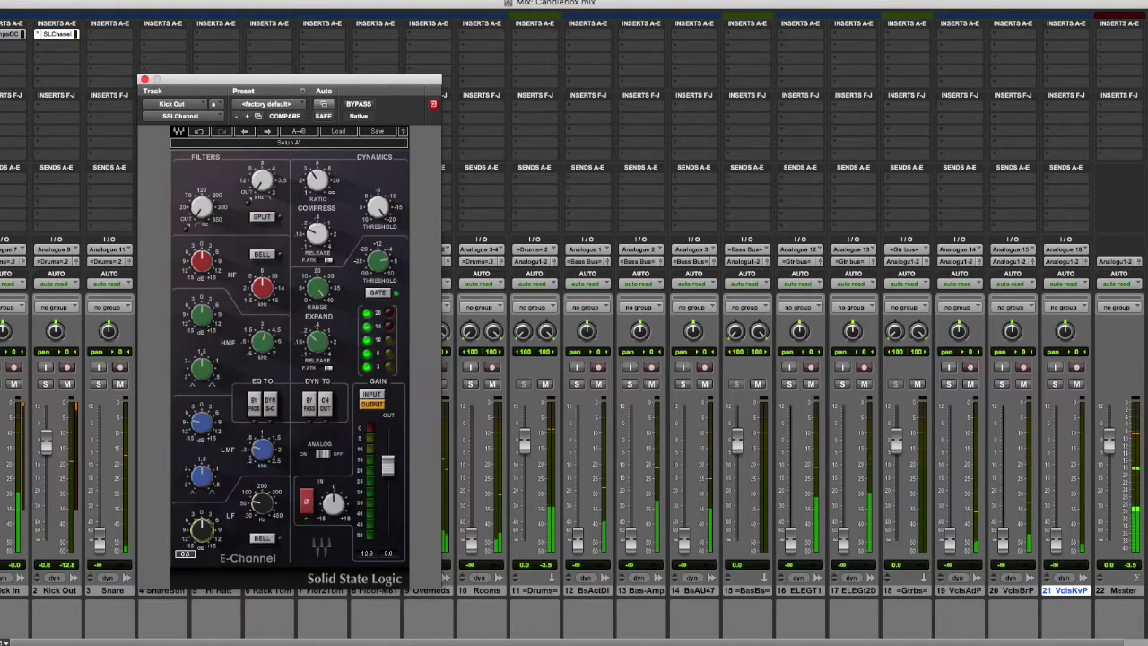
{"action": "left_click_drag", "start_coordinate": [202, 530], "coordinate": [201, 544]}
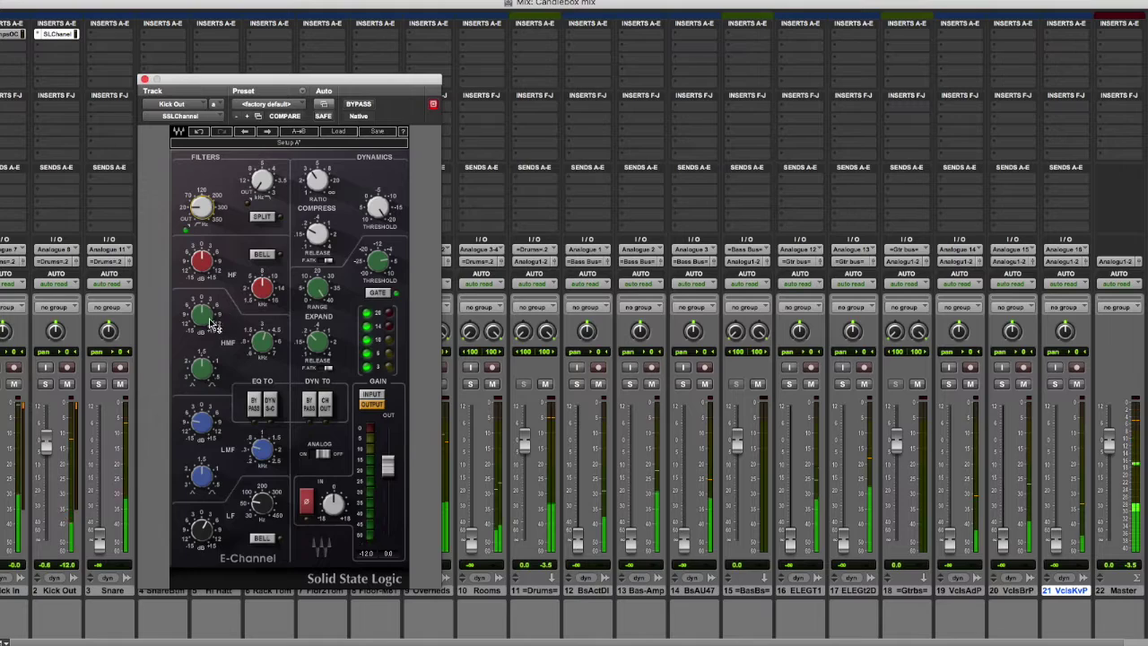
Adjust Kick Out's HMF and HF gains and engage the low-pass filter in the SSLChannel.
{"action": "left_click_drag", "start_coordinate": [202, 312], "coordinate": [202, 341]}
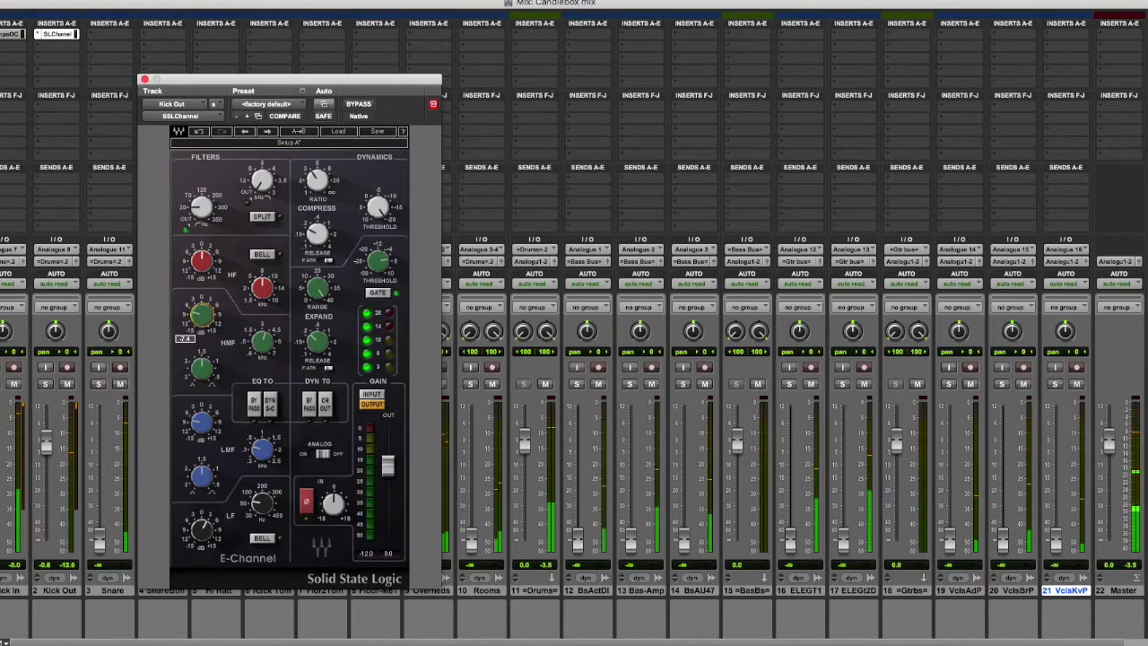
{"action": "left_click_drag", "start_coordinate": [202, 316], "coordinate": [202, 313]}
{"action": "mouse_move", "coordinate": [200, 270]}
{"action": "left_mouse_down"}
{"action": "mouse_move", "coordinate": [200, 239]}
{"action": "mouse_move", "coordinate": [200, 252]}
{"action": "left_mouse_up"}
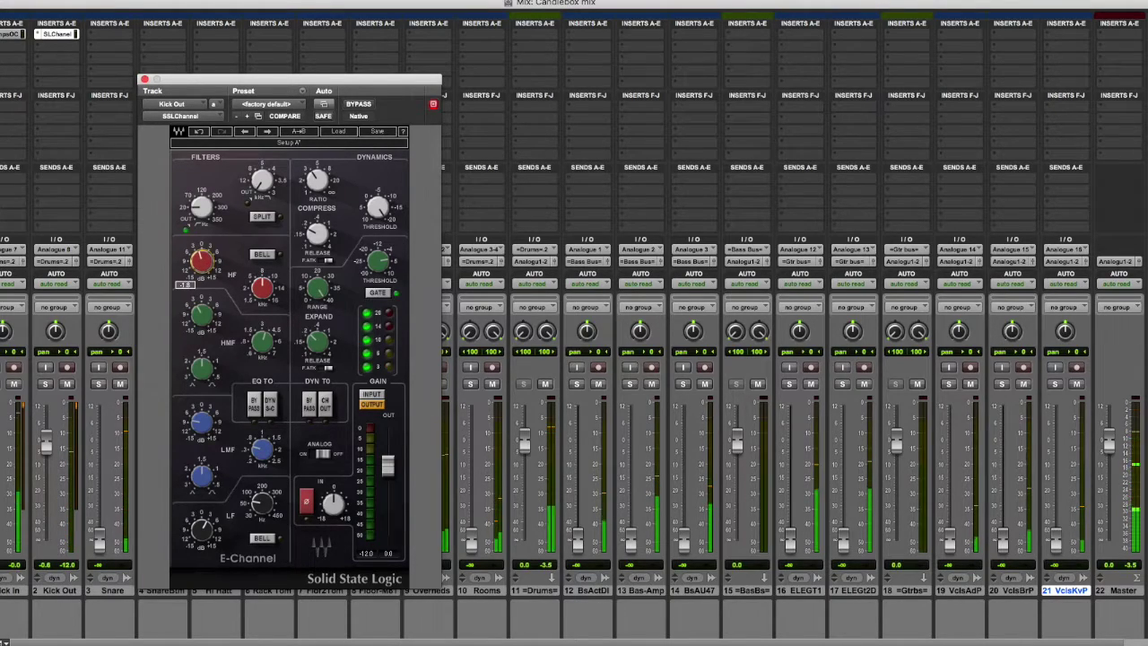
{"action": "mouse_move", "coordinate": [268, 183]}
{"action": "left_mouse_down"}
{"action": "mouse_move", "coordinate": [268, 150]}
{"action": "mouse_move", "coordinate": [262, 190]}
{"action": "left_mouse_up"}
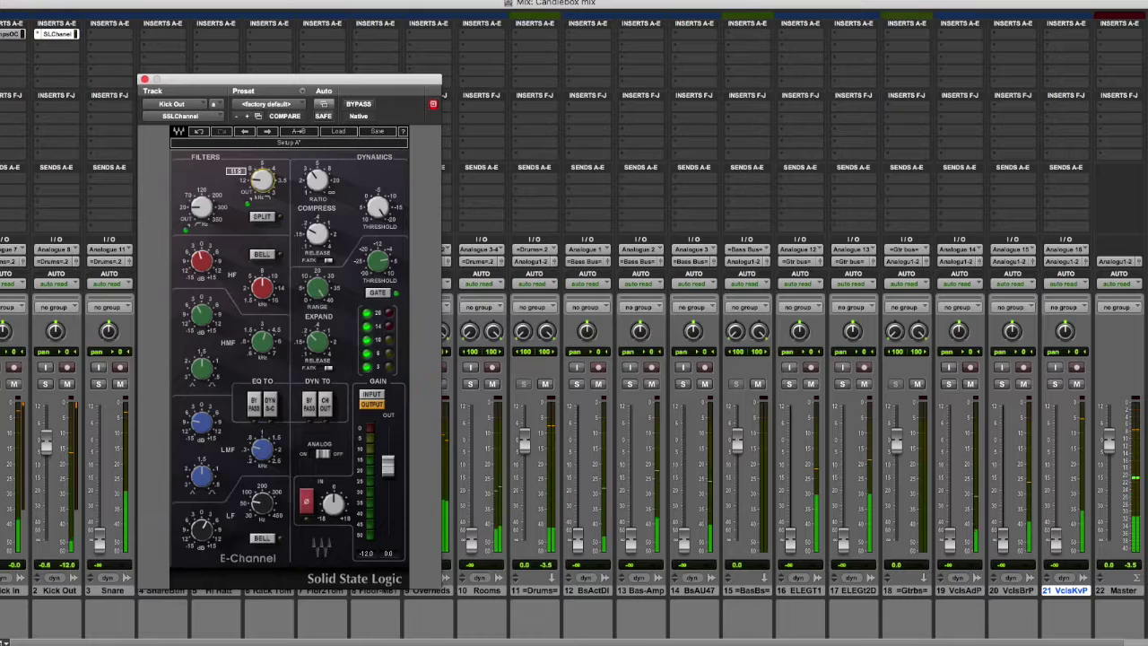
{"action": "mouse_move", "coordinate": [202, 260]}
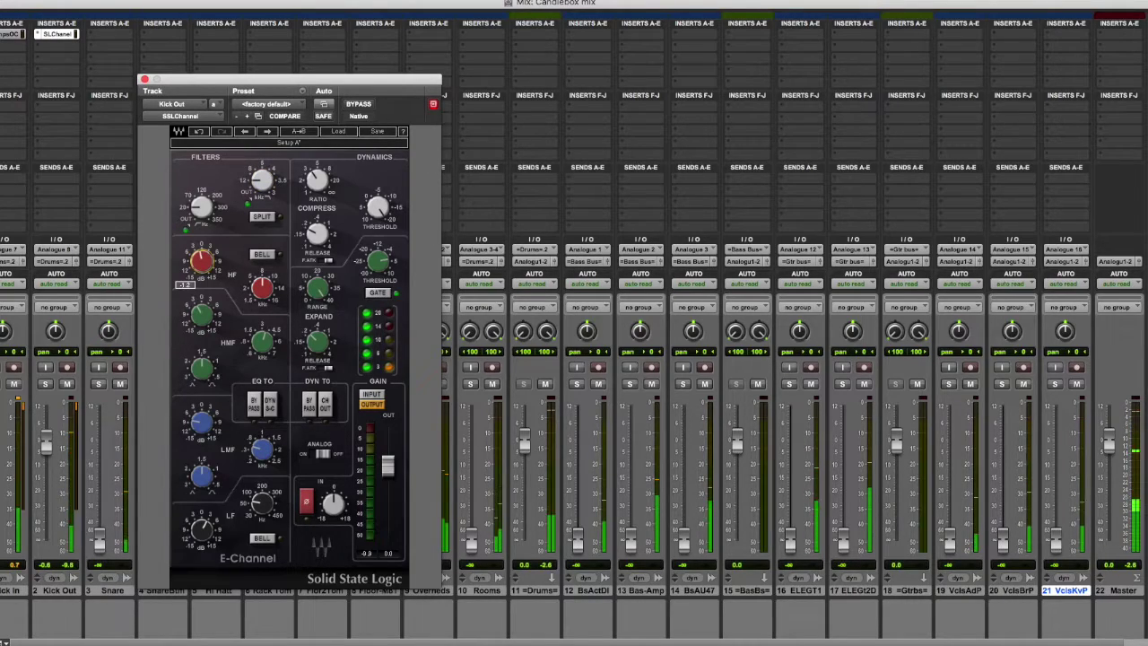
{"action": "left_click_drag", "start_coordinate": [202, 261], "coordinate": [202, 266]}
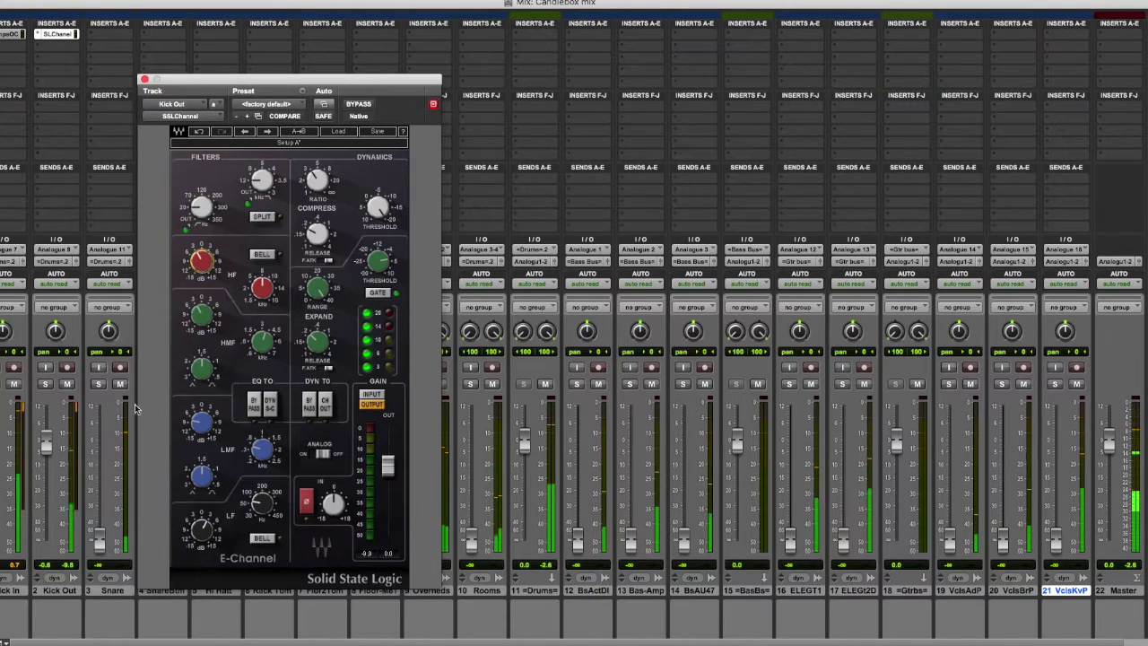
Lower the Kick Out fader to -4.1 dB, reduce Kick In's plug-in output, adjust its compressor output, and close the plug-in window.
{"action": "left_click", "coordinate": [14, 565]}
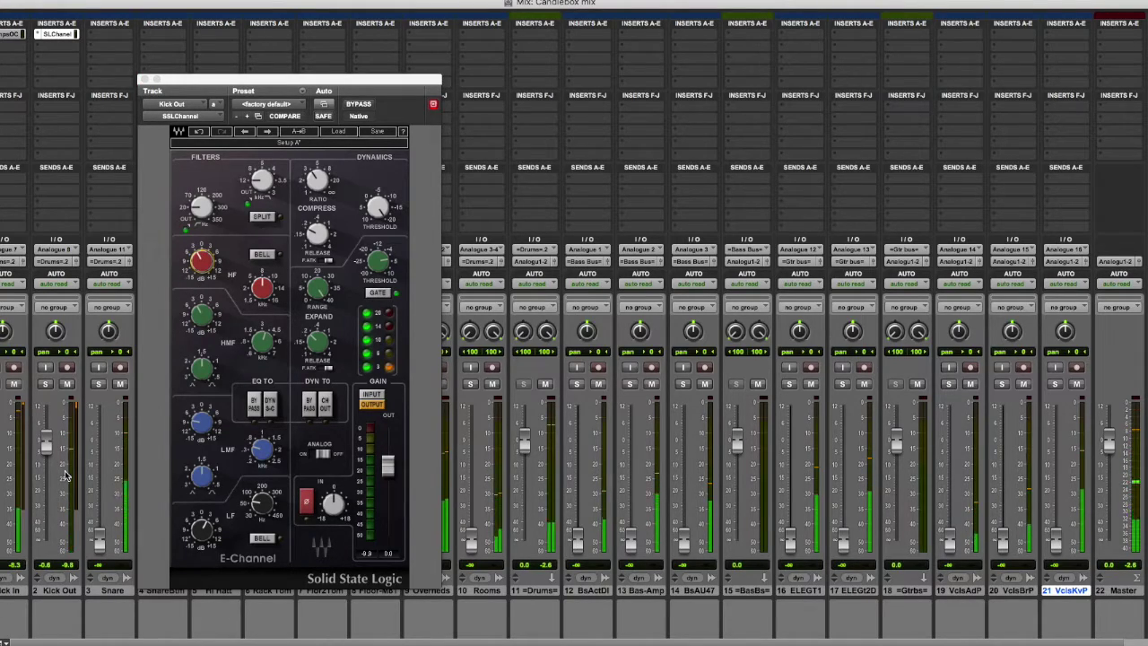
{"action": "mouse_move", "coordinate": [46, 442]}
{"action": "left_mouse_down"}
{"action": "mouse_move", "coordinate": [45, 498]}
{"action": "mouse_move", "coordinate": [46, 448]}
{"action": "left_mouse_up"}
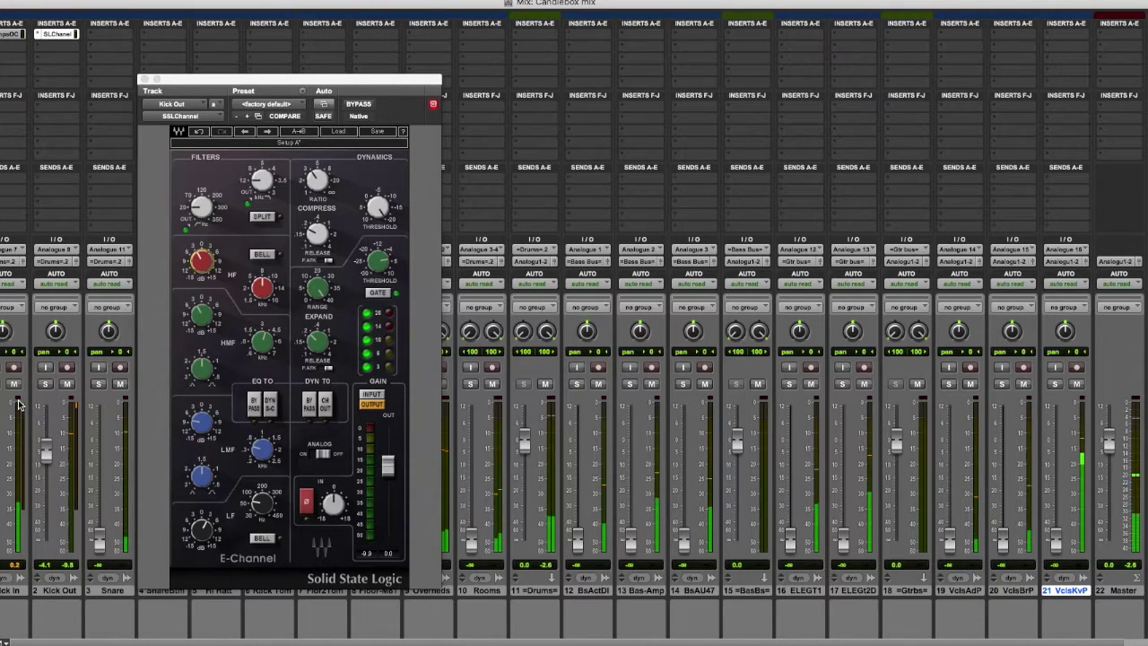
{"action": "left_click", "coordinate": [12, 35]}
{"action": "left_click_drag", "start_coordinate": [640, 422], "coordinate": [641, 429]}
{"action": "left_click", "coordinate": [659, 398]}
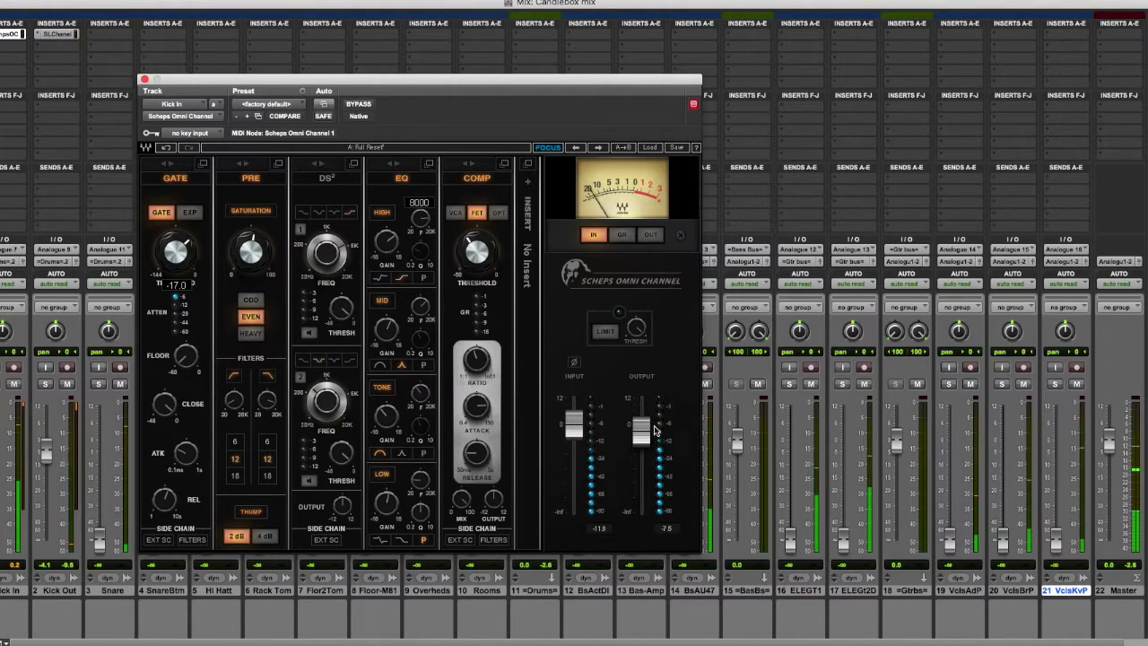
{"action": "mouse_move", "coordinate": [494, 253]}
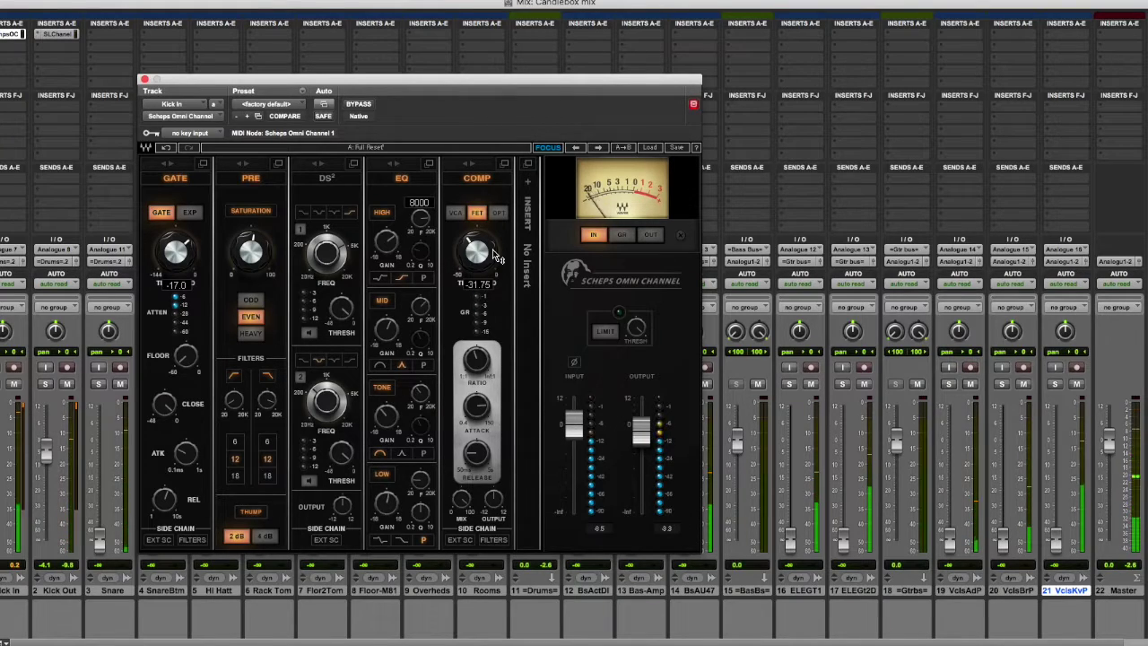
{"action": "left_click_drag", "start_coordinate": [496, 506], "coordinate": [496, 511]}
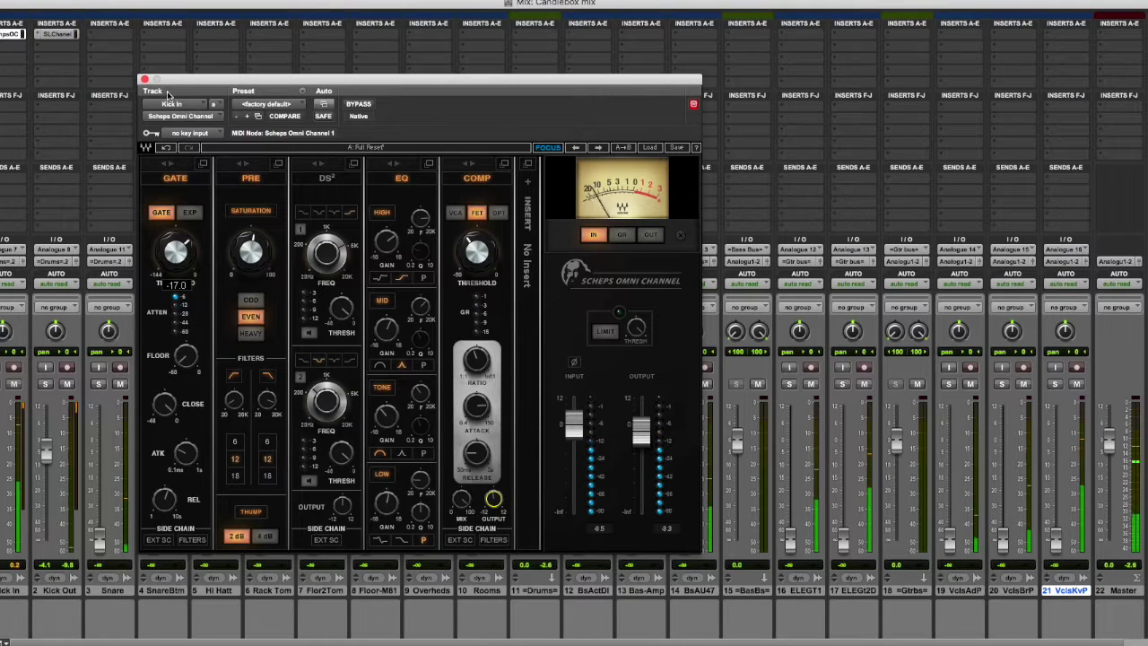
{"action": "left_click", "coordinate": [144, 79]}
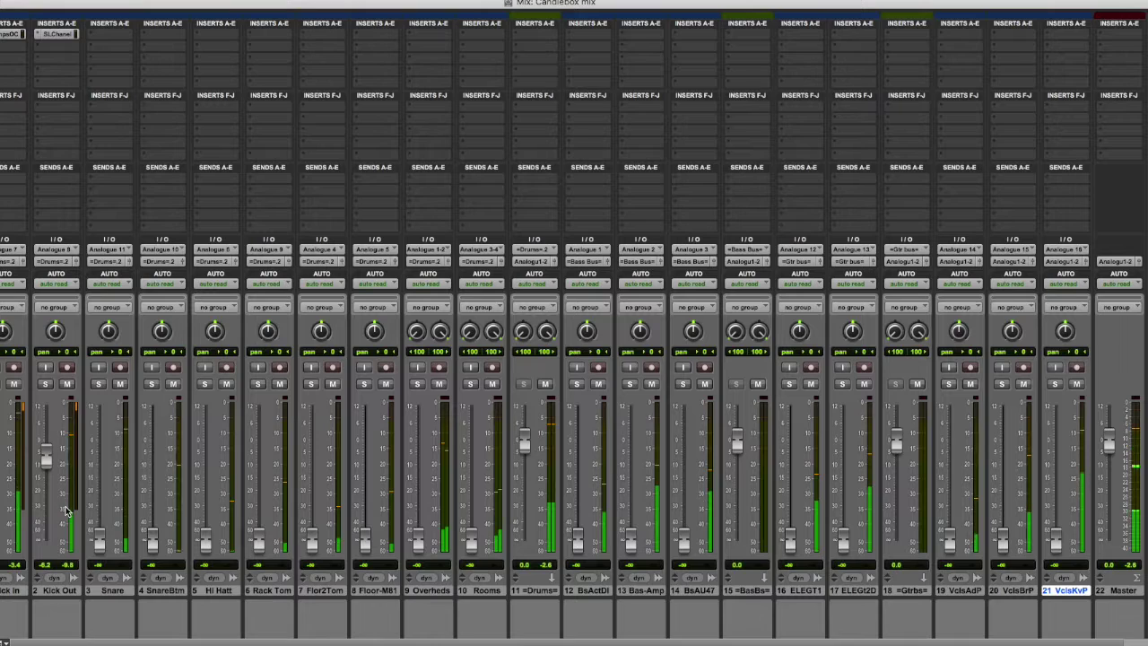
Lower the Kick Out fader to about -8.4 dB against Kick In, resetting the drum bus peak reading between changes.
{"action": "left_click", "coordinate": [549, 565]}
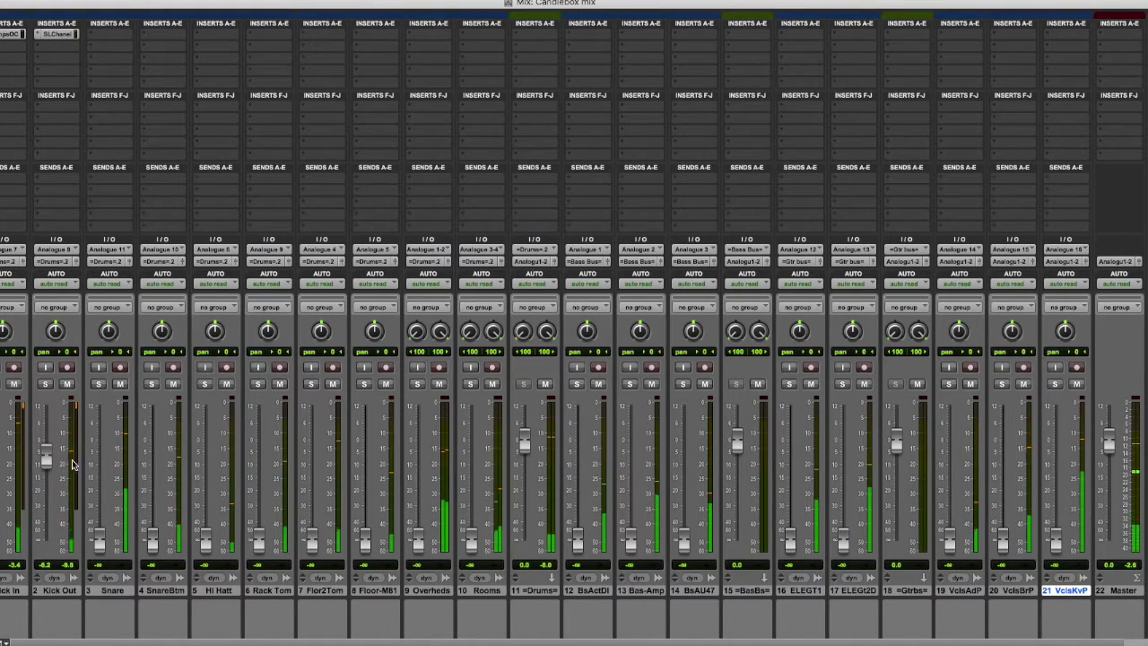
{"action": "left_click", "coordinate": [49, 465]}
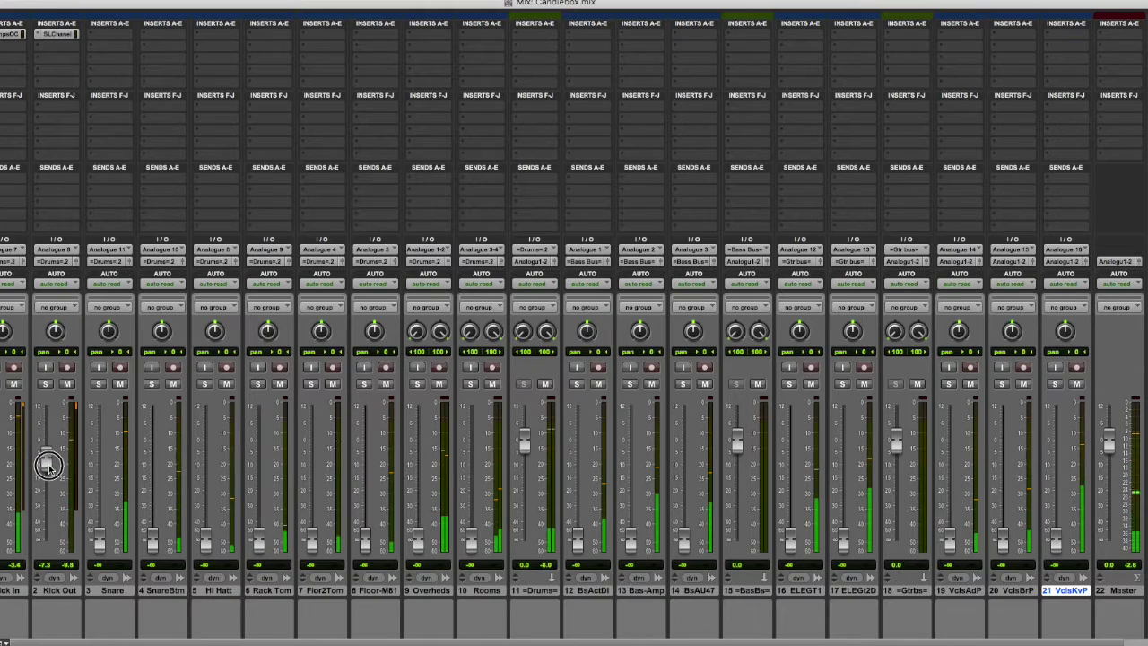
{"action": "left_click", "coordinate": [550, 567]}
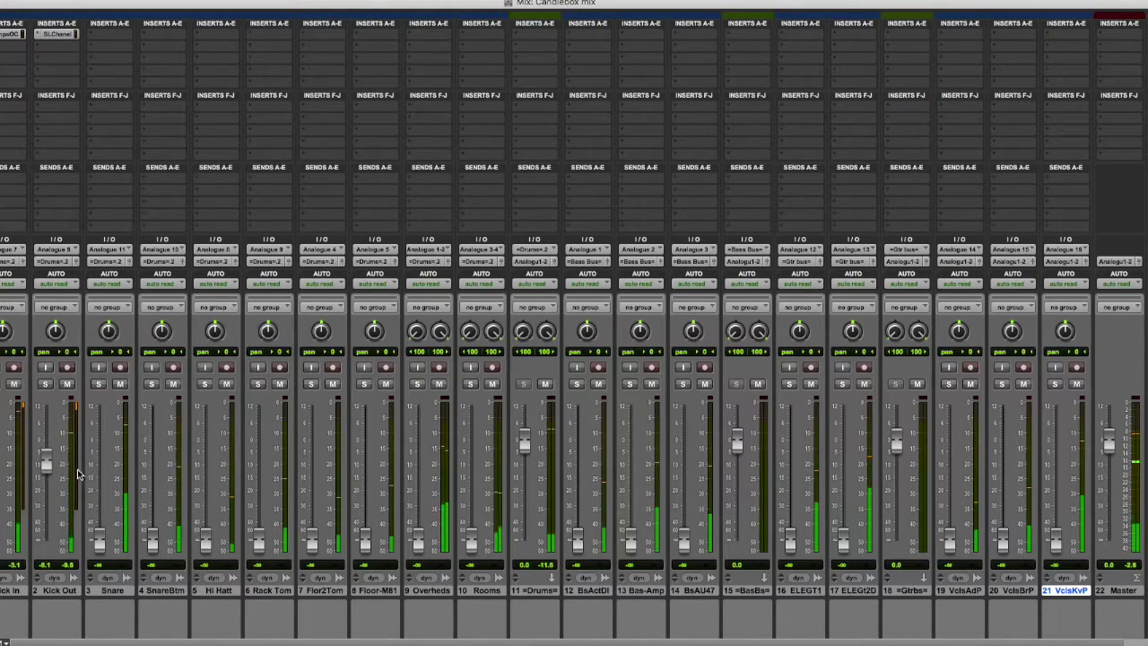
{"action": "left_click_drag", "start_coordinate": [46, 462], "coordinate": [48, 471]}
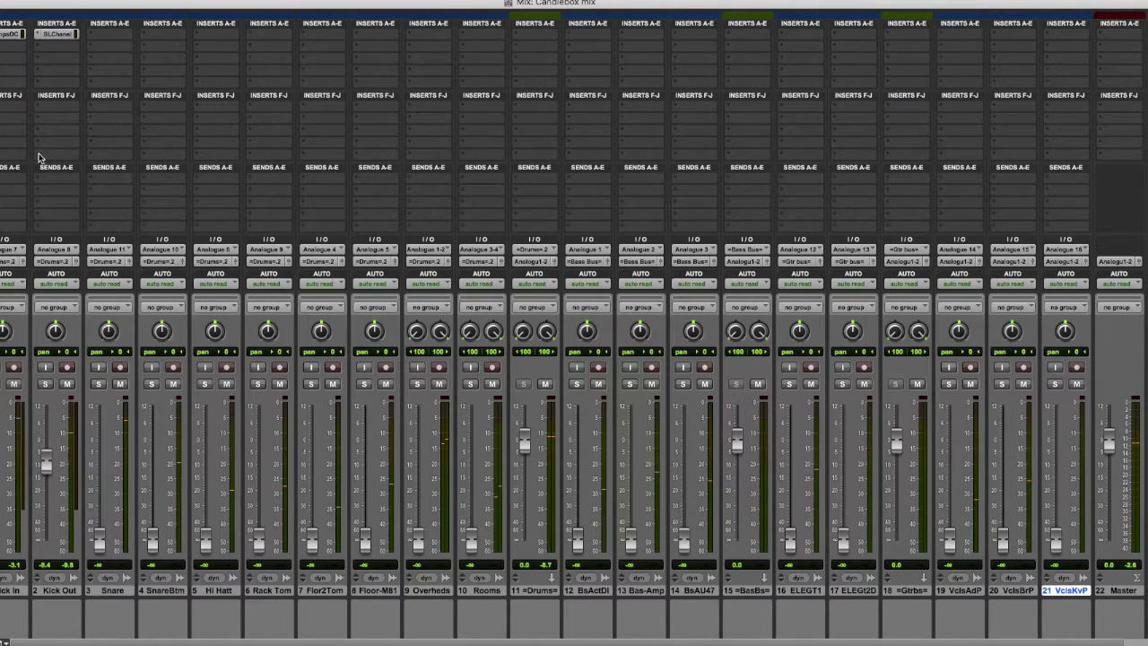
Reopen Kick In's Scheps Omni Channel and review the gate's threshold, attack and release settings.
{"action": "left_click", "coordinate": [16, 35]}
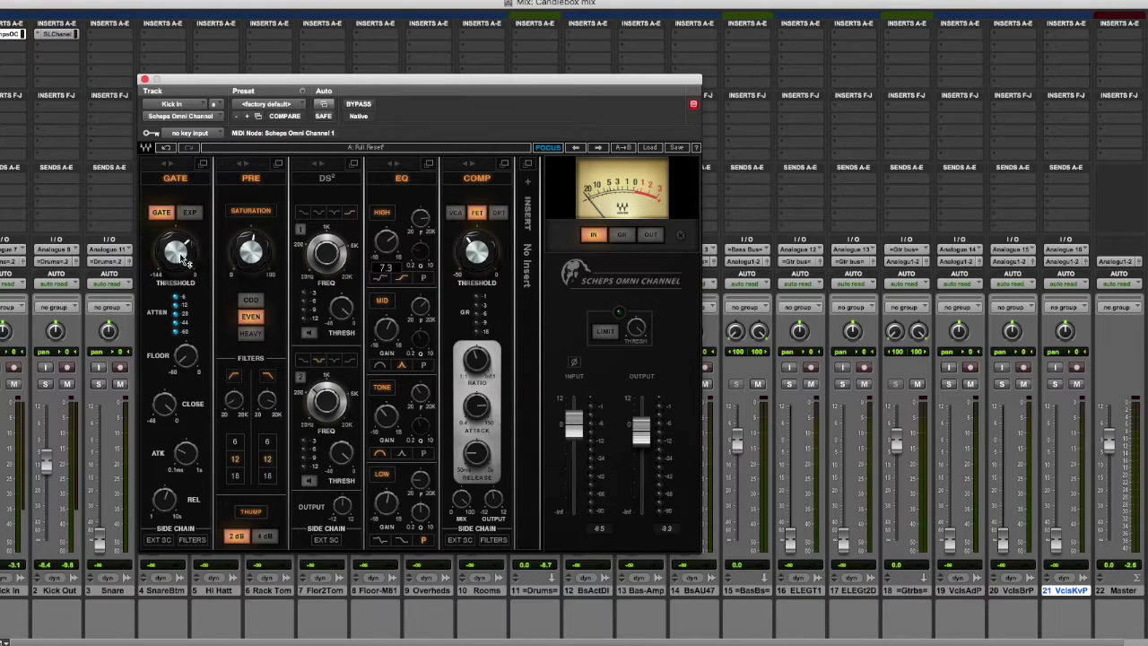
{"action": "mouse_move", "coordinate": [186, 454]}
{"action": "left_click", "coordinate": [165, 501]}
{"action": "left_click", "coordinate": [3, 382]}
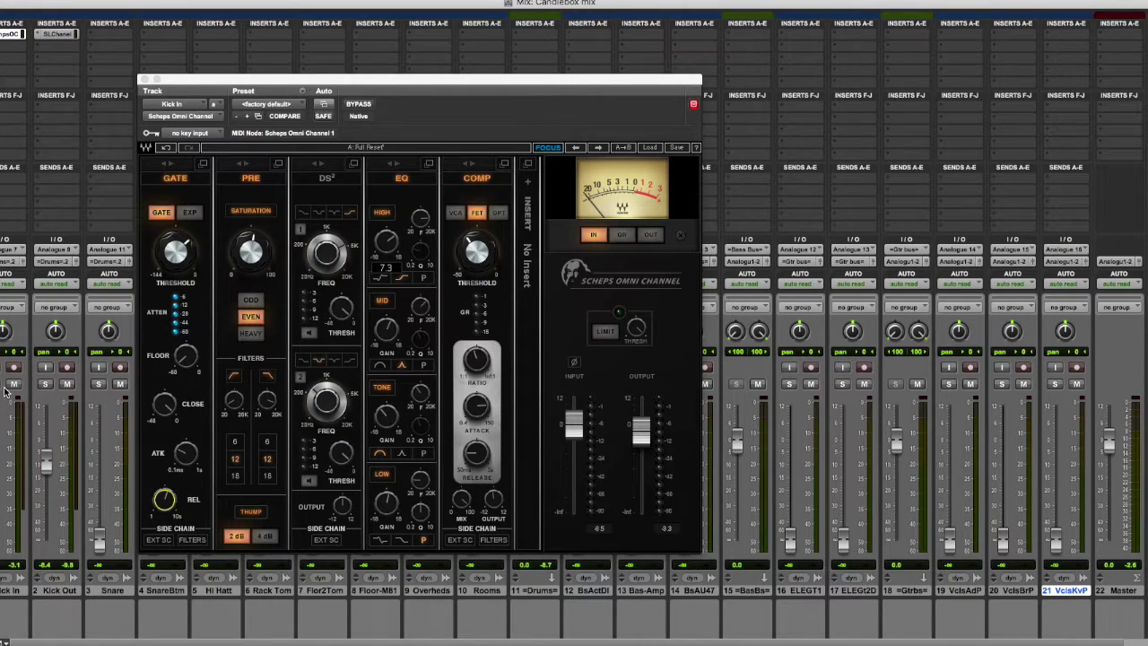
Switch to the Edit window, solo Kick In and play it from about bar 10 with its channel-strip plug-in in view.
{"action": "key", "text": "super+equal"}
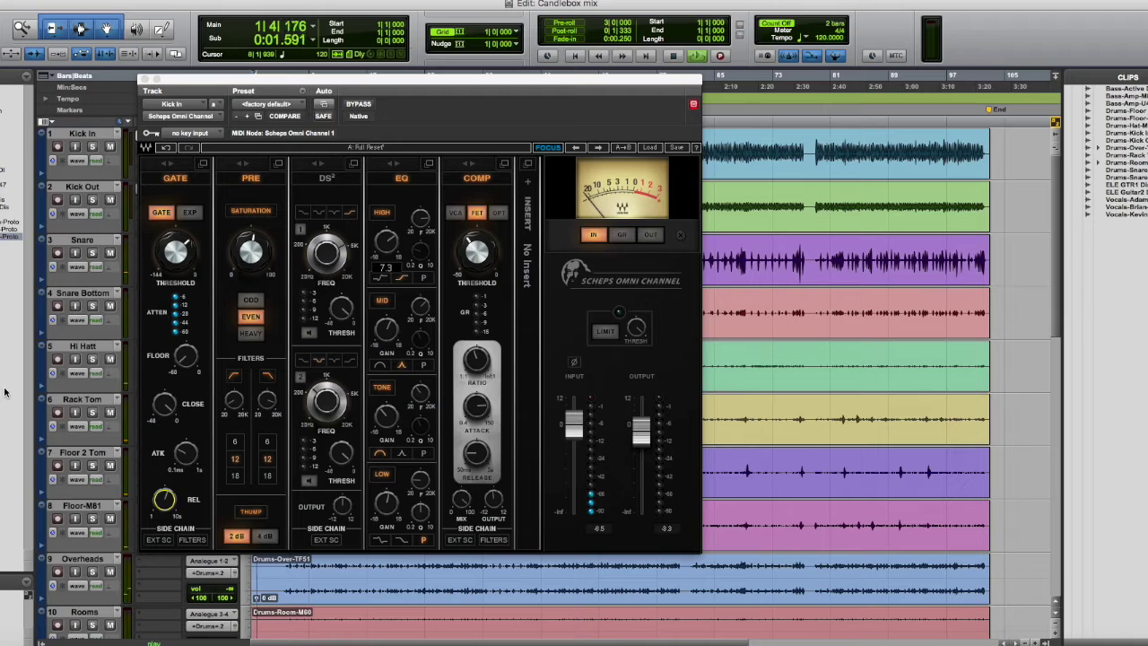
{"action": "left_click_drag", "start_coordinate": [333, 81], "coordinate": [535, 218]}
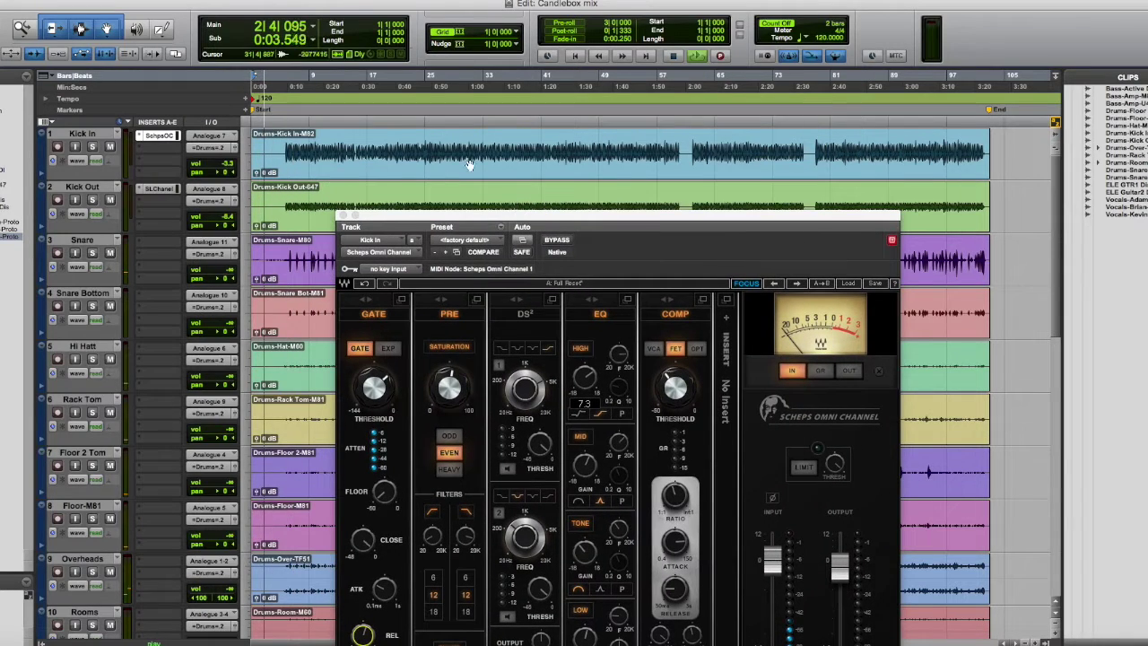
{"action": "left_click", "coordinate": [318, 87]}
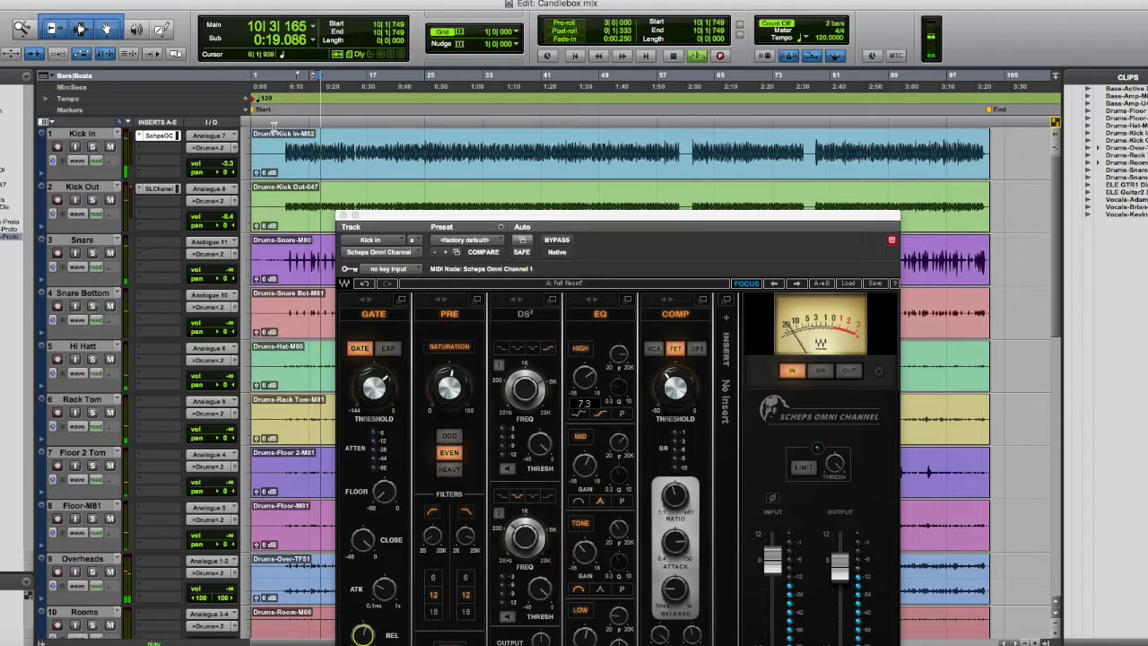
{"action": "left_click", "coordinate": [92, 147]}
{"action": "left_click_drag", "start_coordinate": [441, 215], "coordinate": [287, 47]}
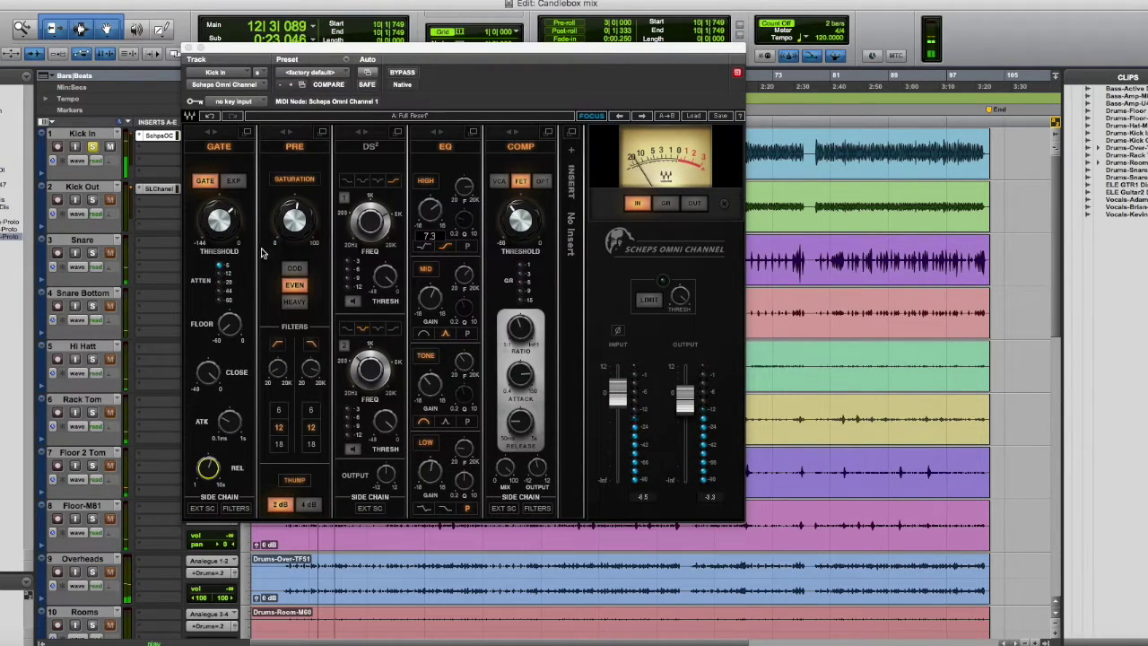
Examine the Kick In gate's floor setting during playback, stop, and check the pre section's filter setting.
{"action": "left_click", "coordinate": [230, 327]}
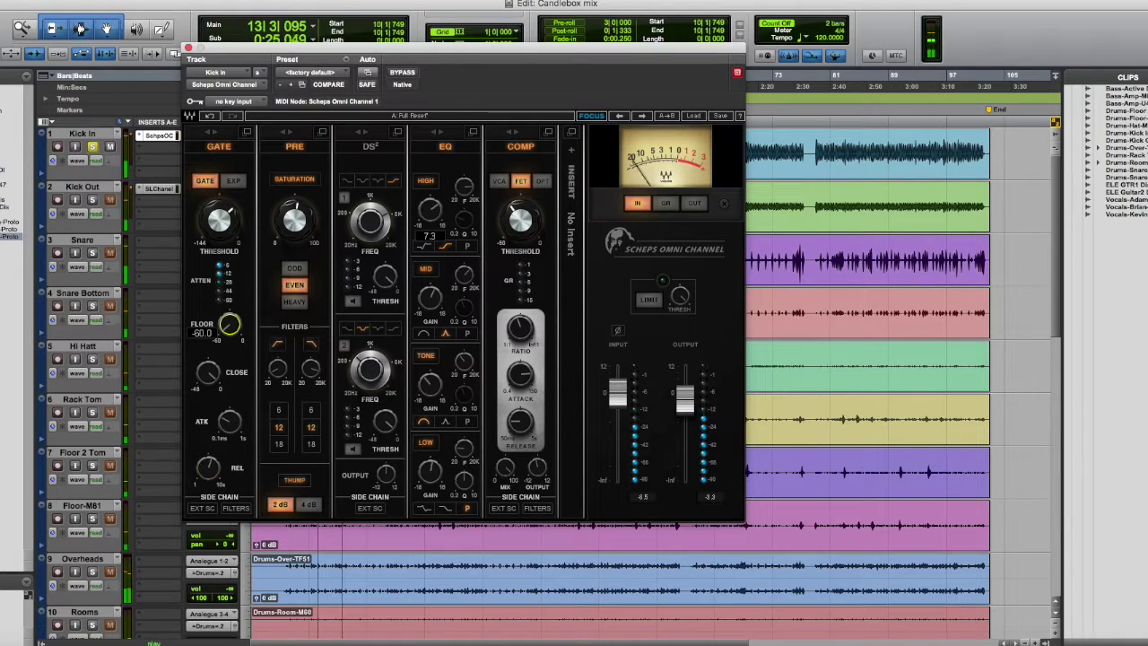
{"action": "key", "text": "space"}
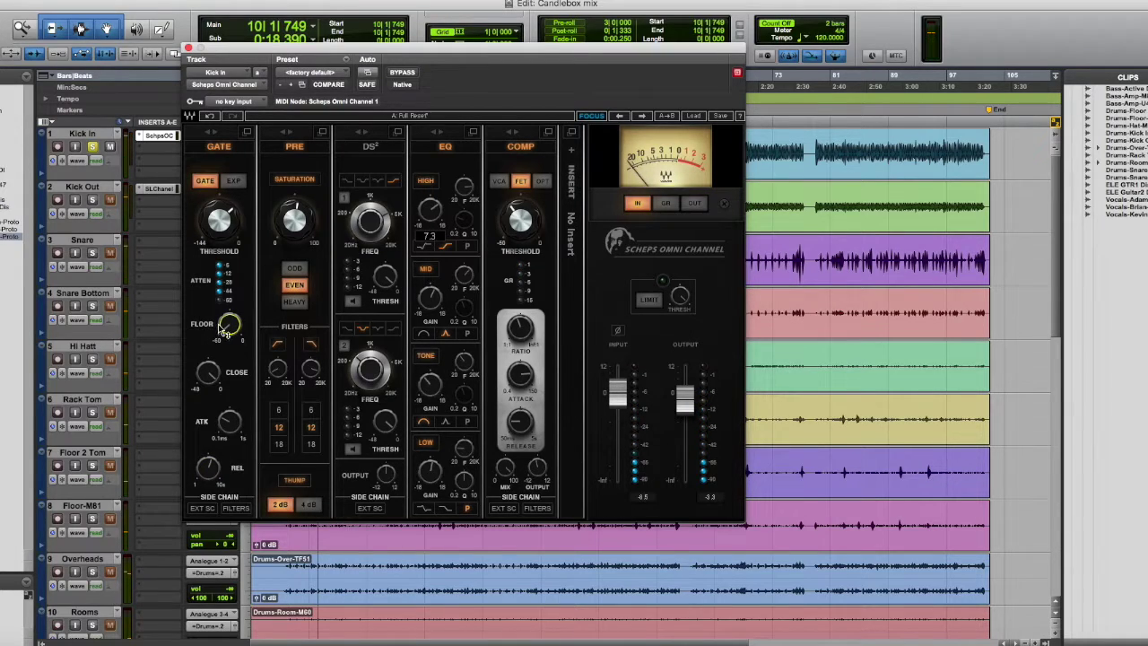
{"action": "left_click", "coordinate": [232, 329]}
{"action": "left_click", "coordinate": [277, 369]}
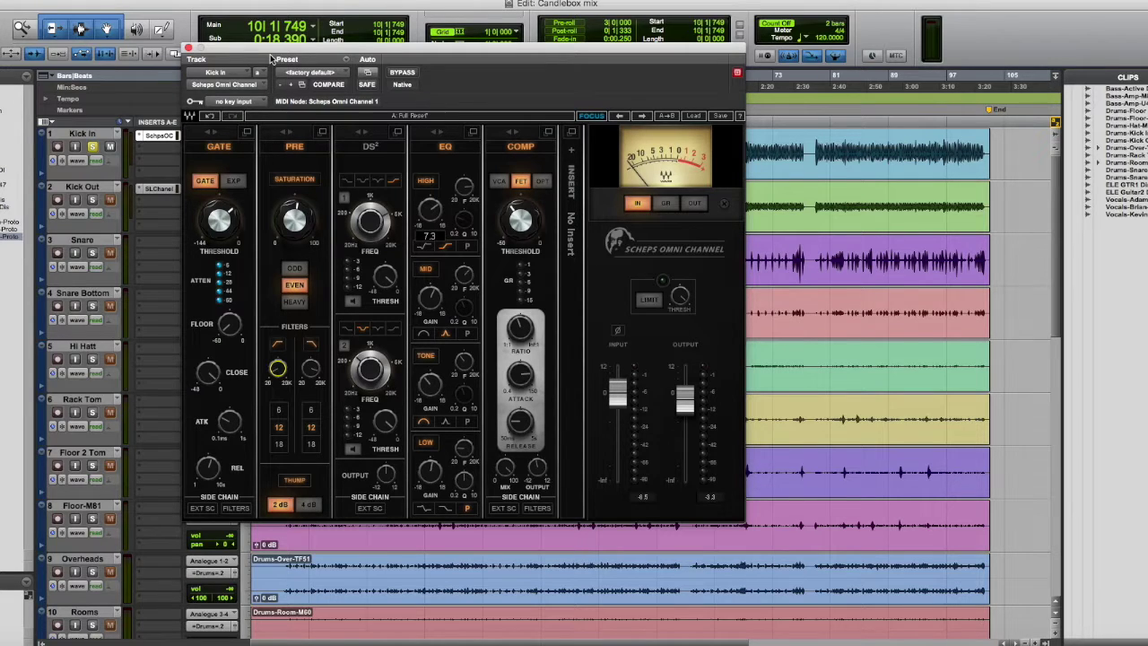
{"action": "left_click_drag", "start_coordinate": [269, 52], "coordinate": [299, 93]}
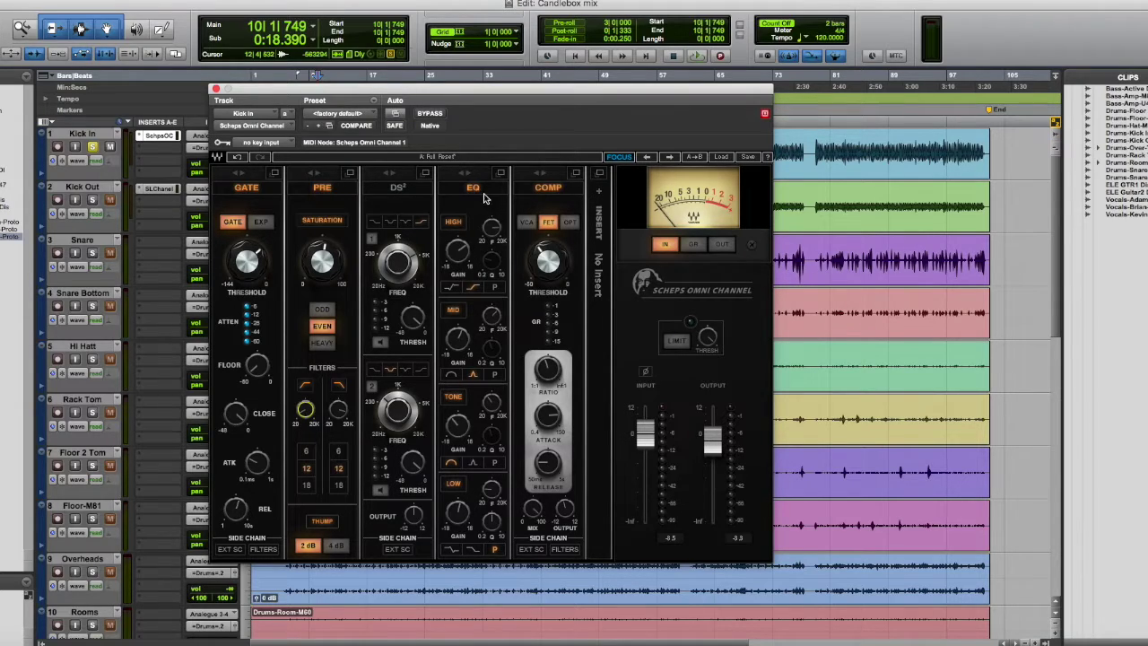
Review the frequency and gain settings of Kick In's High, Mid, Tone and Low EQ bands and close the plug-in window.
{"action": "left_click", "coordinate": [464, 251]}
{"action": "left_click", "coordinate": [495, 231]}
{"action": "mouse_move", "coordinate": [468, 251]}
{"action": "left_click", "coordinate": [491, 321]}
{"action": "left_click_drag", "start_coordinate": [491, 321], "coordinate": [491, 318]}
{"action": "left_click", "coordinate": [463, 346]}
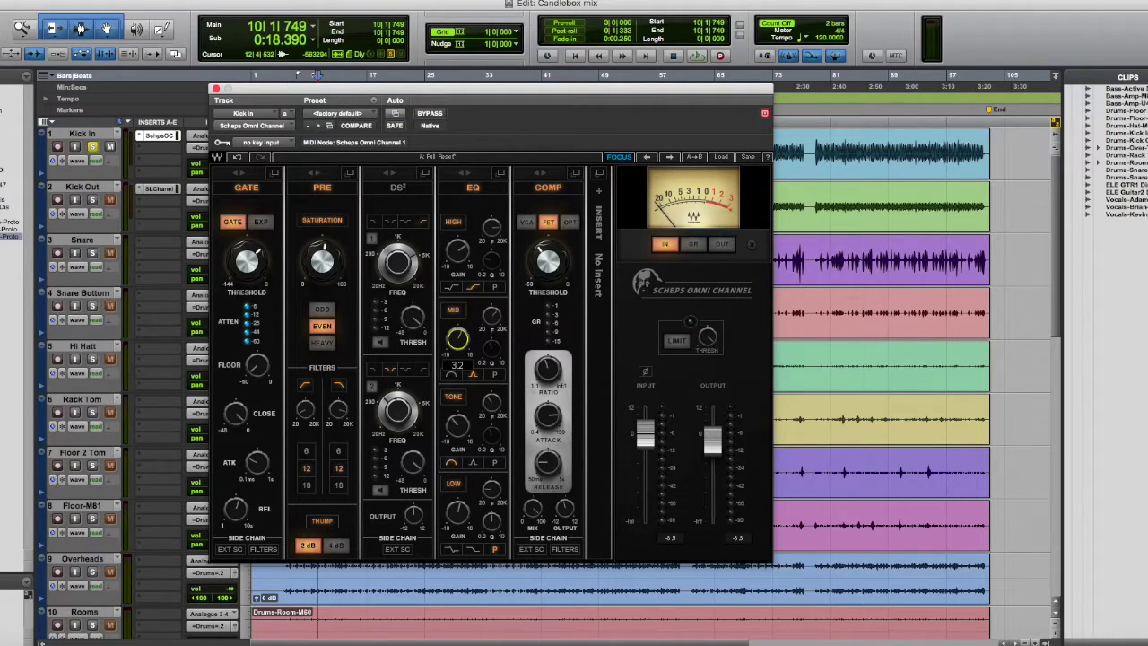
{"action": "left_click", "coordinate": [491, 404]}
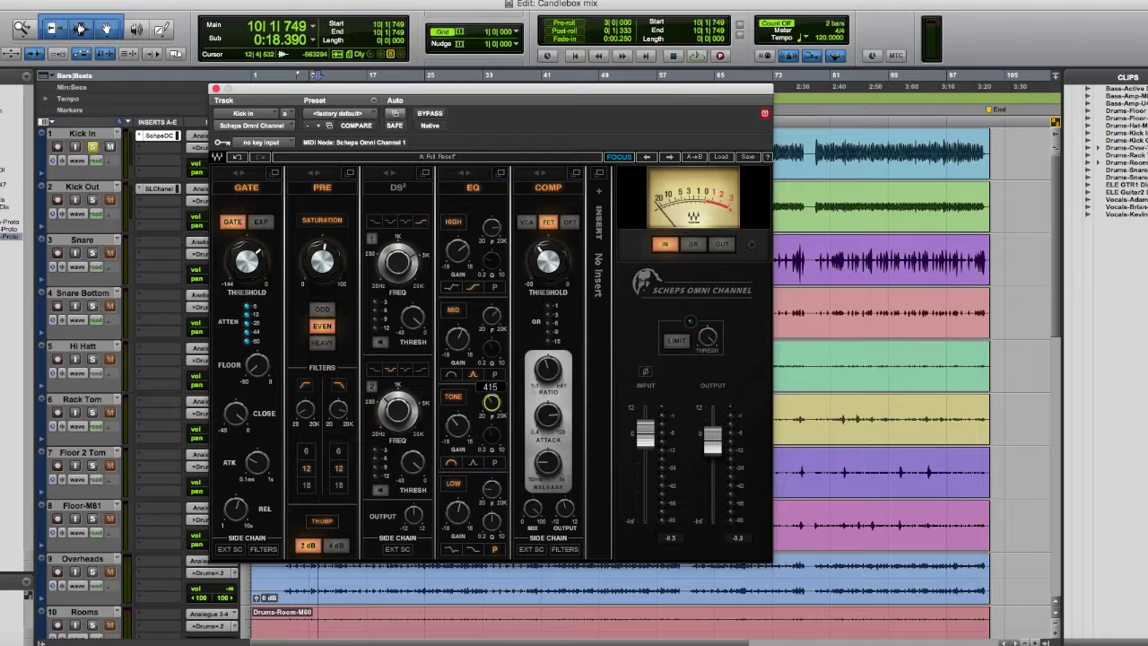
{"action": "left_click", "coordinate": [460, 428]}
{"action": "left_click", "coordinate": [458, 511]}
{"action": "mouse_move", "coordinate": [554, 251]}
{"action": "left_click", "coordinate": [216, 90]}
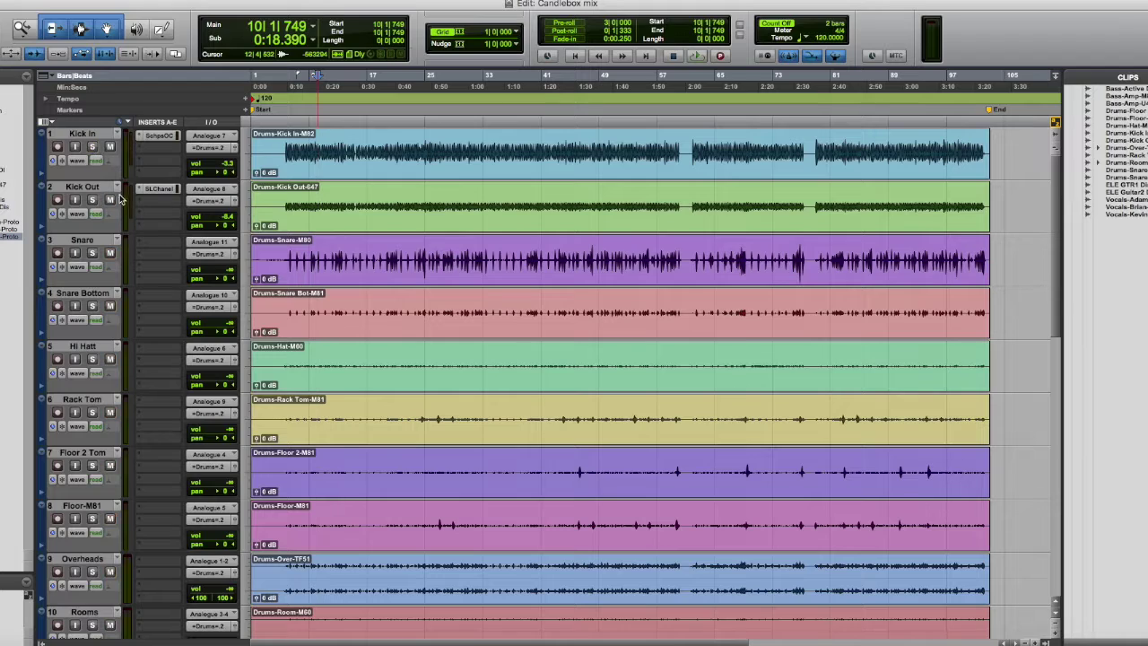
Solo Kick Out and briefly audition its SSLChannel while checking the compressor's ratio and release, then unsolo it and close the plug-in.
{"action": "left_click", "coordinate": [91, 199]}
{"action": "left_click", "coordinate": [154, 190]}
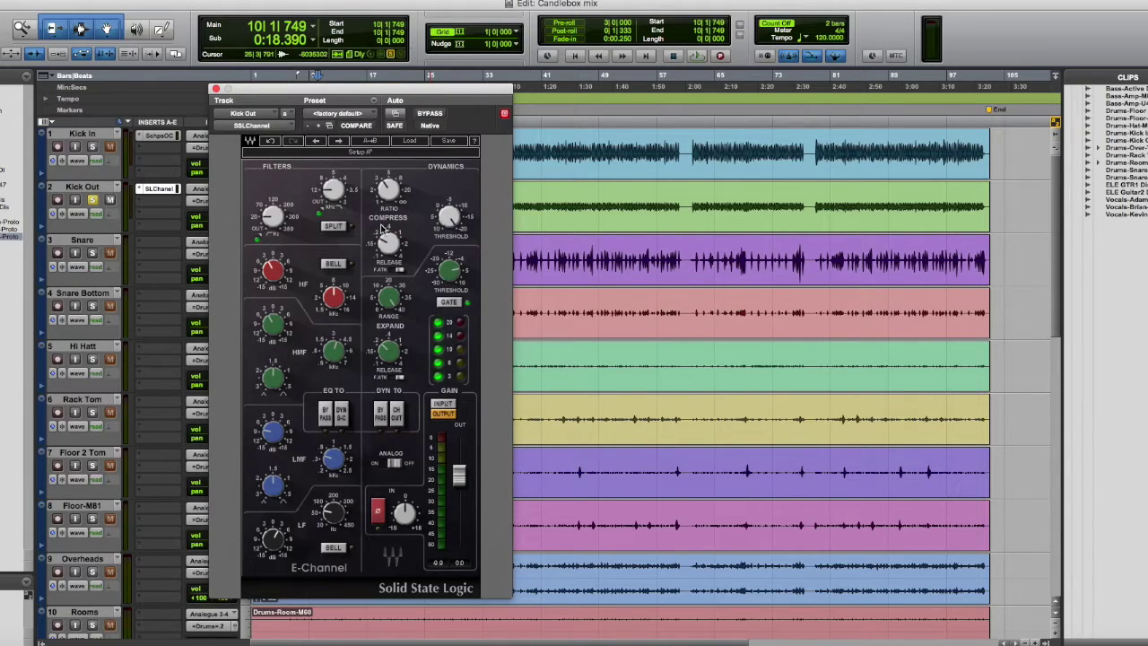
{"action": "mouse_move", "coordinate": [388, 188]}
{"action": "mouse_move", "coordinate": [387, 242]}
{"action": "key", "text": "space"}
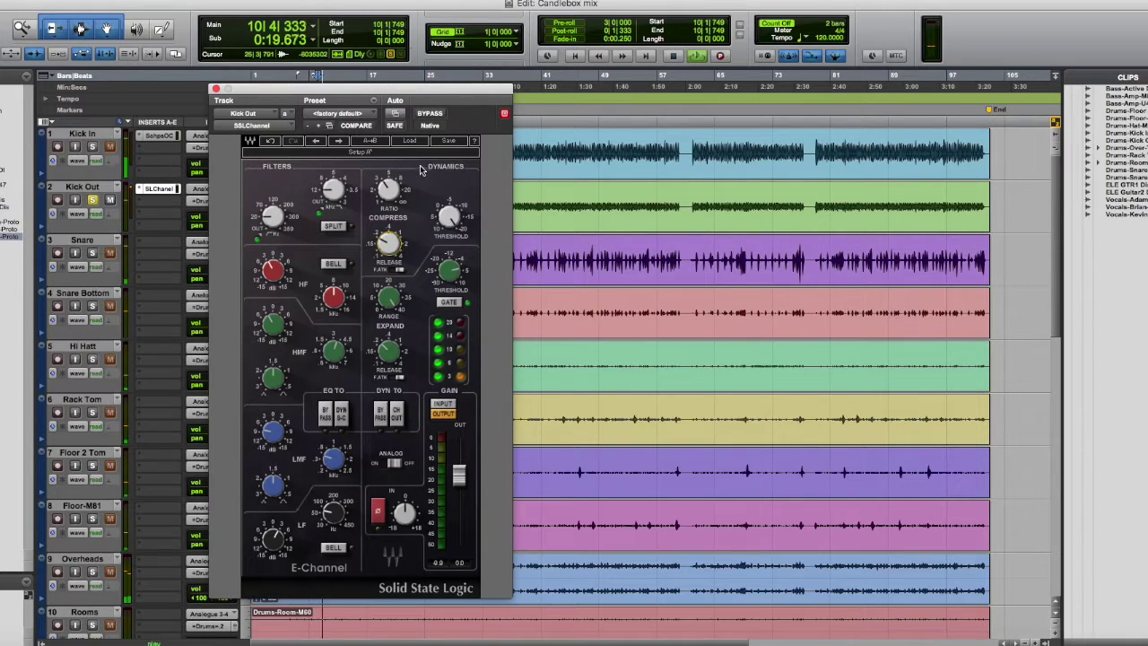
{"action": "key", "text": "space"}
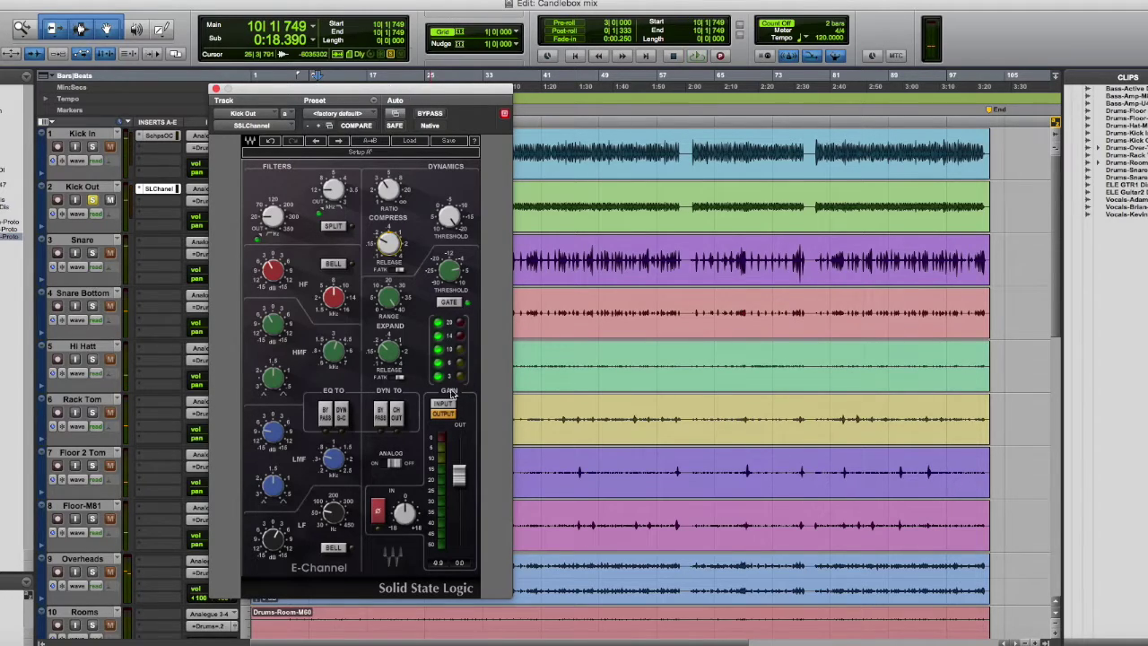
{"action": "left_click", "coordinate": [93, 201]}
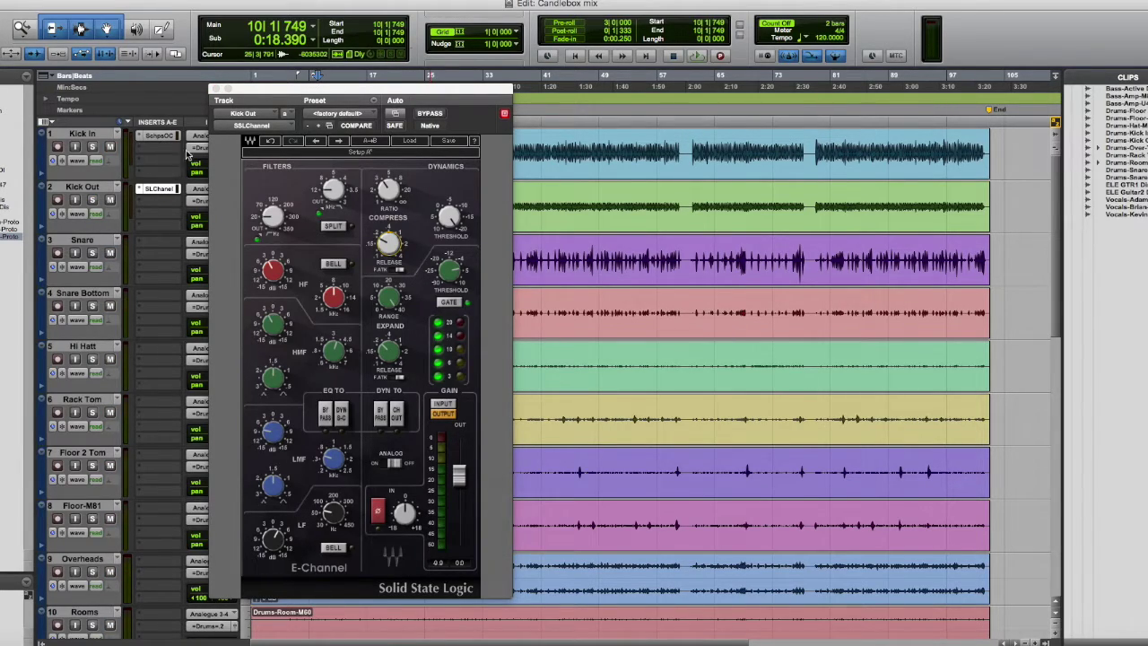
{"action": "left_click", "coordinate": [215, 90]}
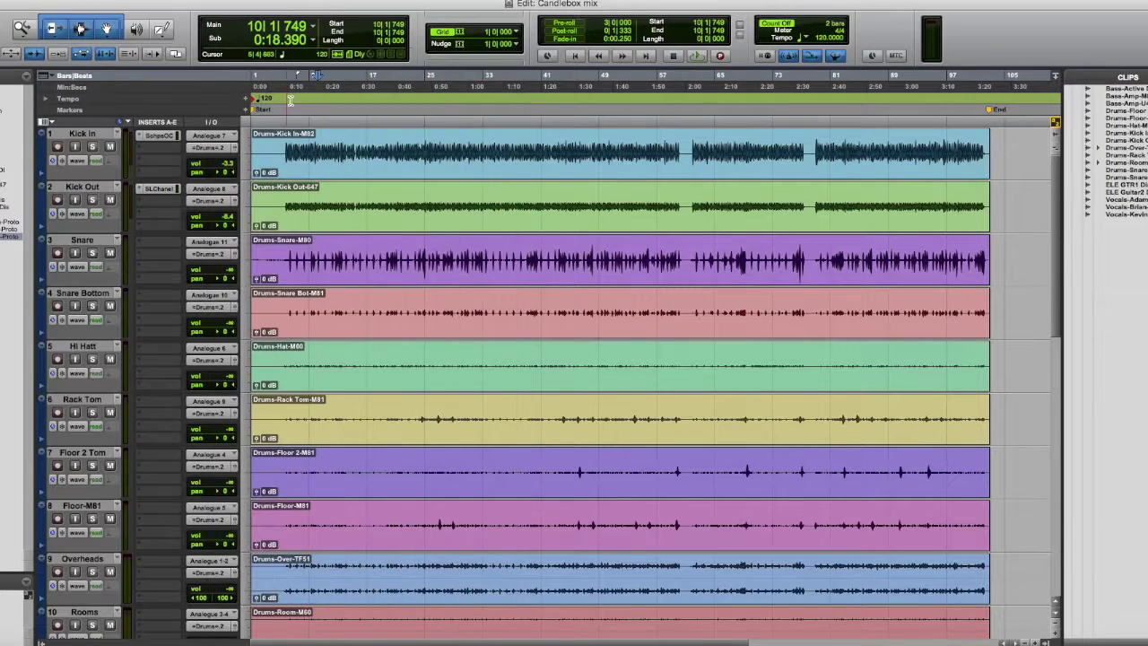
Play the song from about bar 7 and raise the Snare volume to about -7.9 dB against the kicks.
{"action": "left_click", "coordinate": [300, 86]}
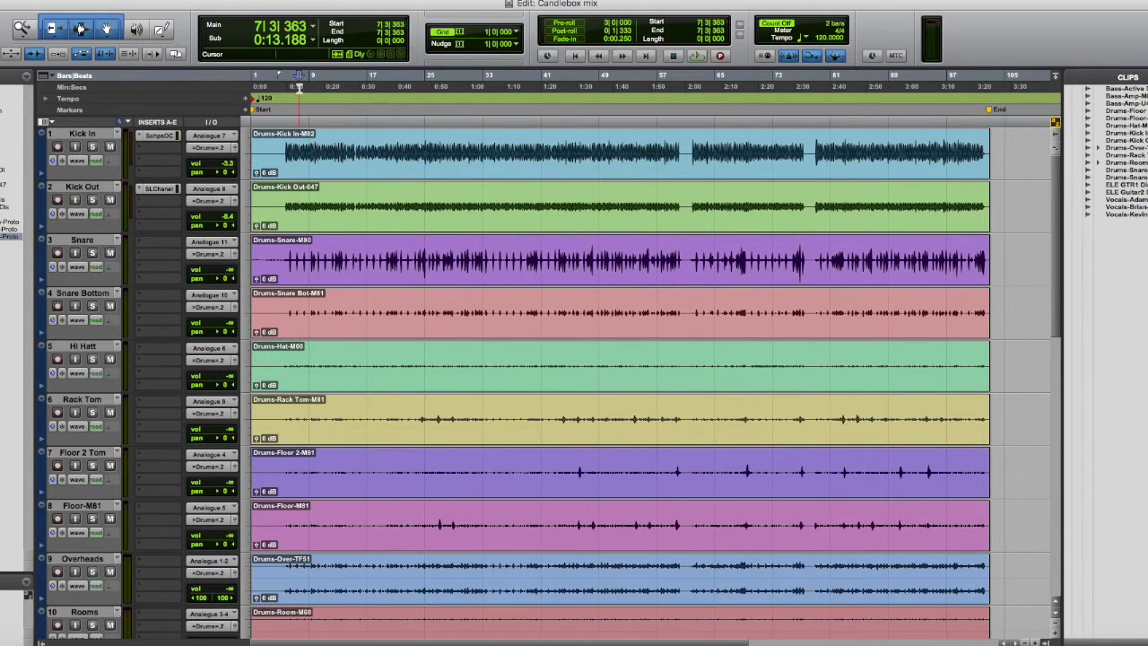
{"action": "key", "text": "space"}
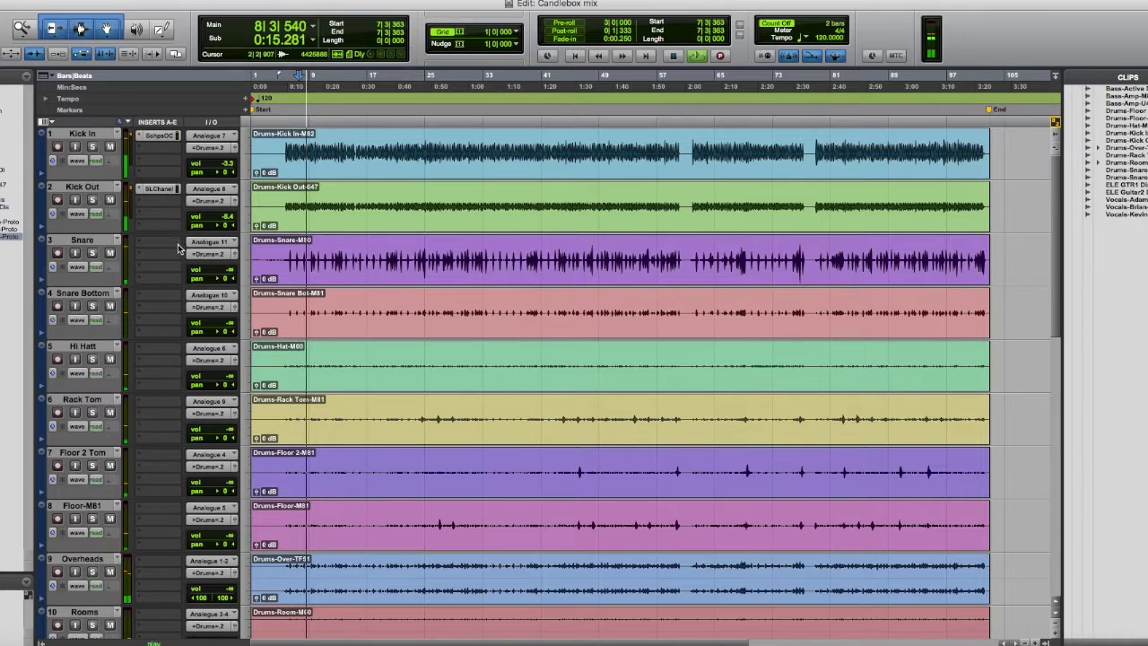
{"action": "left_click", "coordinate": [228, 271]}
{"action": "left_click_drag", "start_coordinate": [229, 271], "coordinate": [232, 239]}
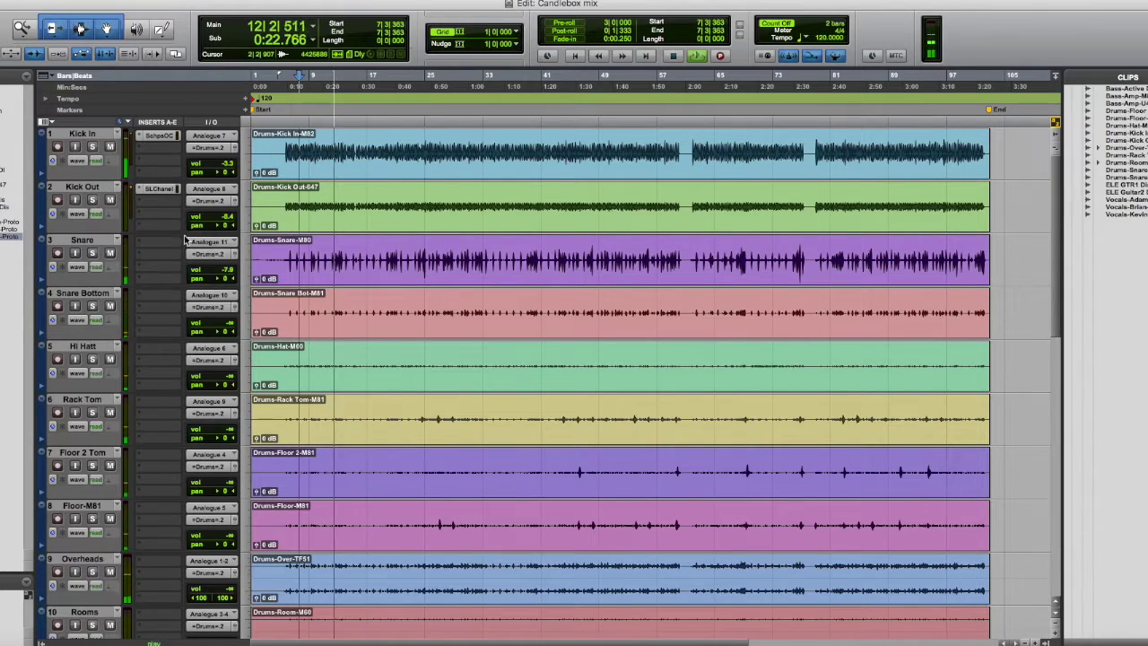
Stop playback, solo the Snare and raise its fader to +0.4 dB in the Mix window.
{"action": "key", "text": "space"}
{"action": "left_click", "coordinate": [92, 253]}
{"action": "left_click_drag", "start_coordinate": [230, 270], "coordinate": [232, 269]}
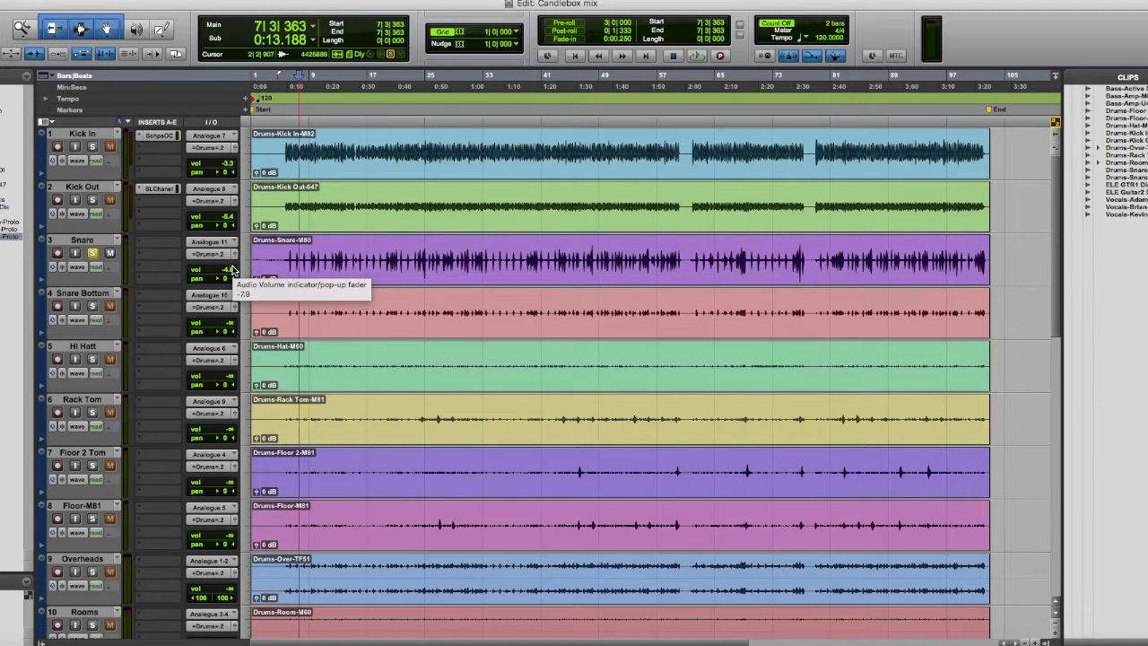
{"action": "key", "text": "super+equal"}
{"action": "left_click_drag", "start_coordinate": [100, 456], "coordinate": [100, 447]}
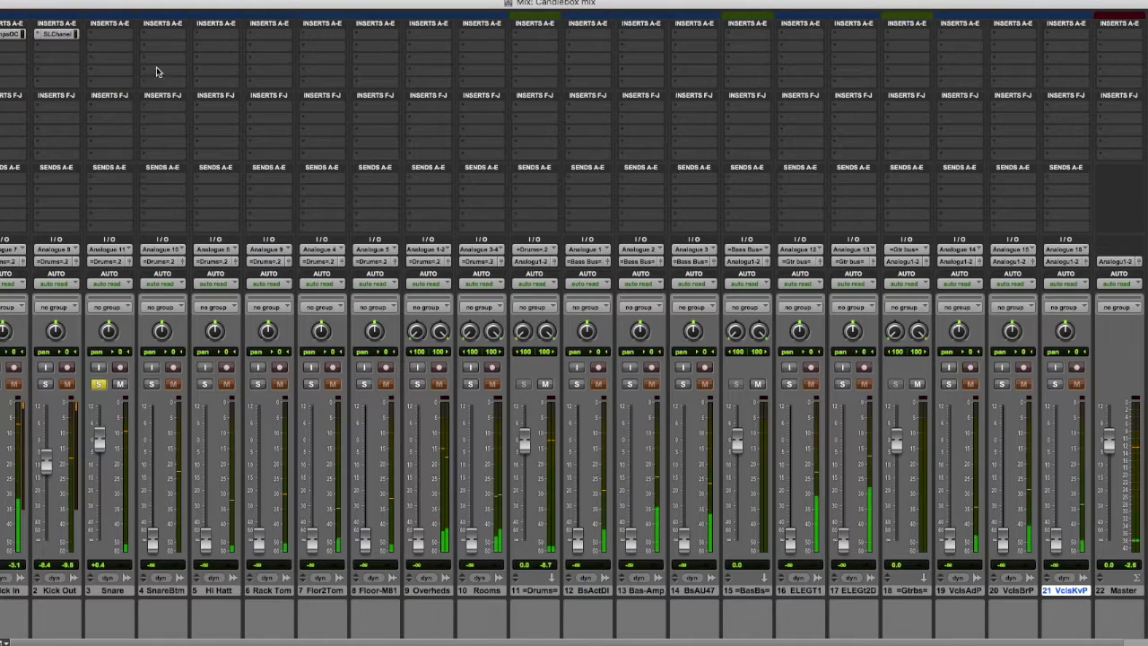
{"action": "left_click", "coordinate": [108, 36]}
{"action": "mouse_move", "coordinate": [148, 61]}
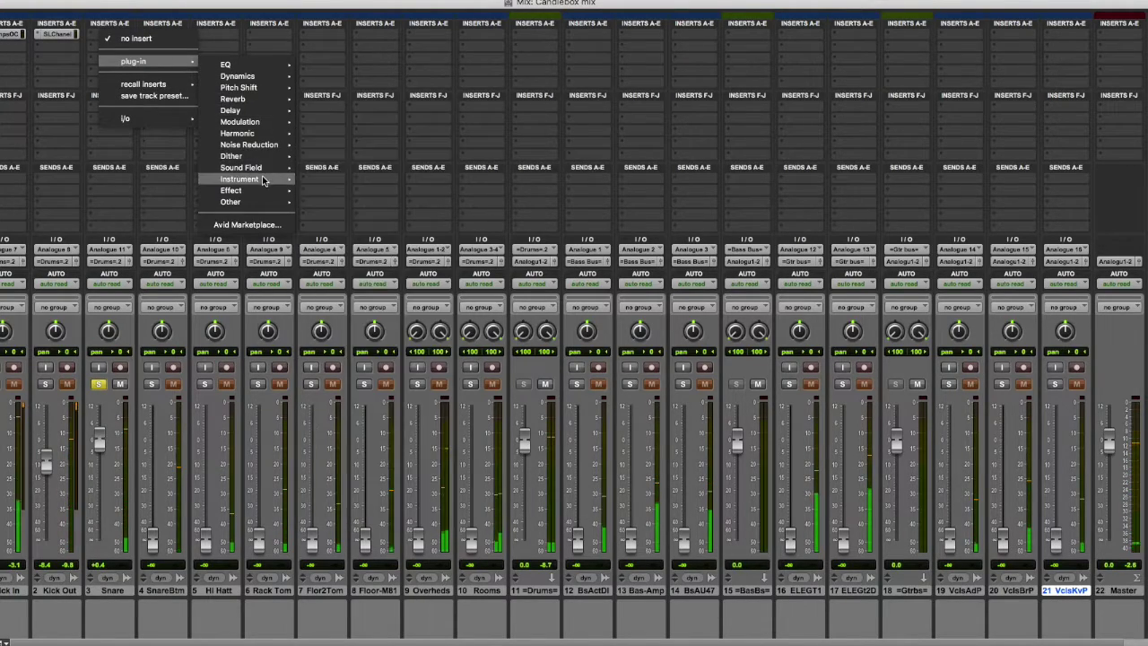
{"action": "mouse_move", "coordinate": [265, 81]}
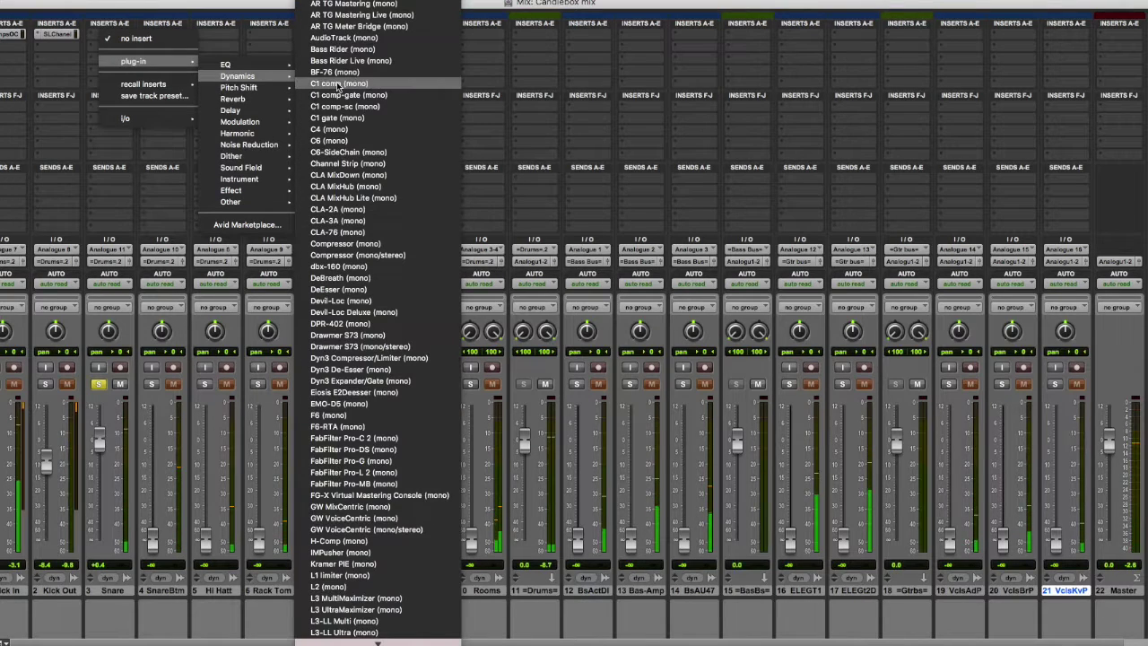
{"action": "left_click", "coordinate": [257, 9]}
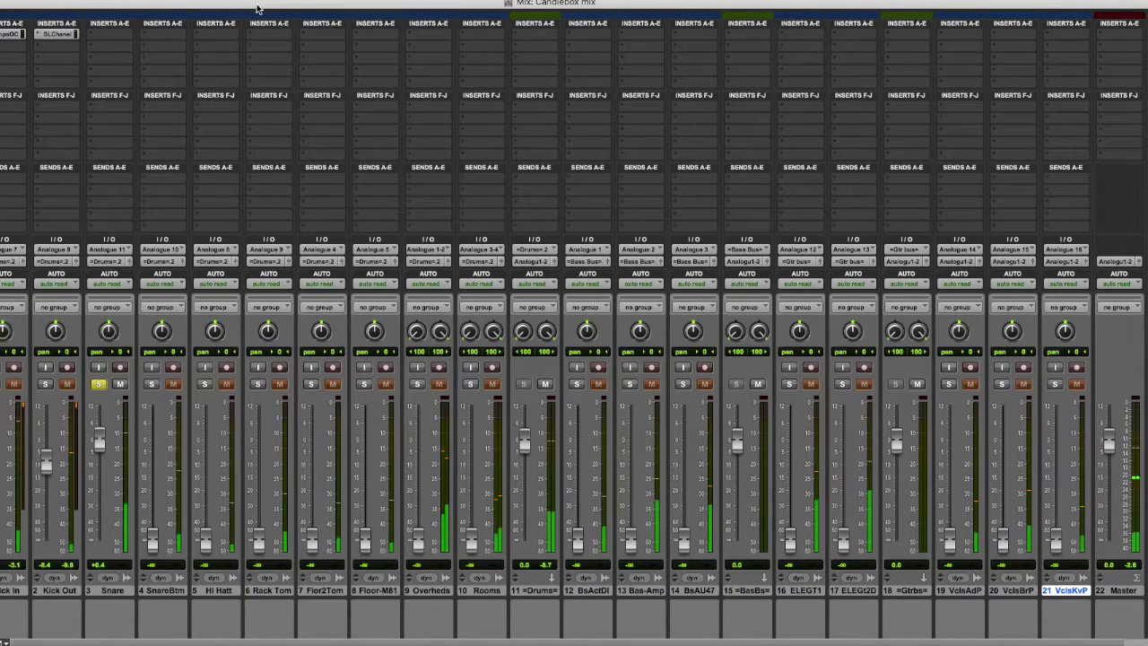
Insert a mono Dyn3 Expander/Gate on the Snare and set range to -80 dB, attack to 10 µs and ratio to 100:1.
{"action": "left_click", "coordinate": [107, 33]}
{"action": "mouse_move", "coordinate": [266, 79]}
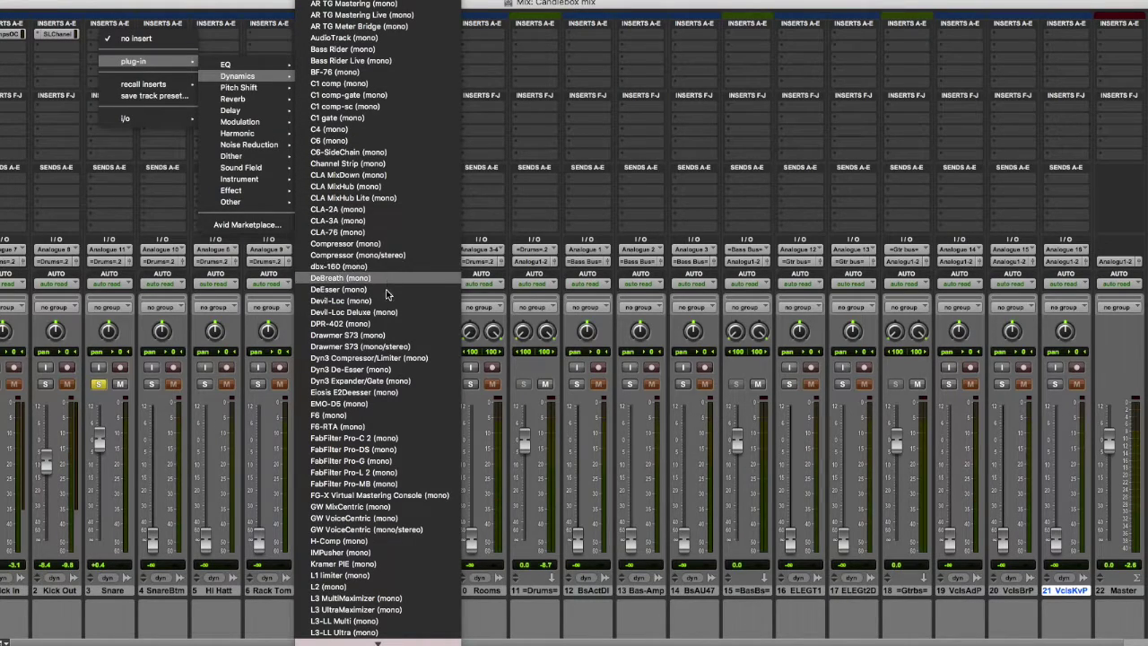
{"action": "left_click", "coordinate": [390, 381]}
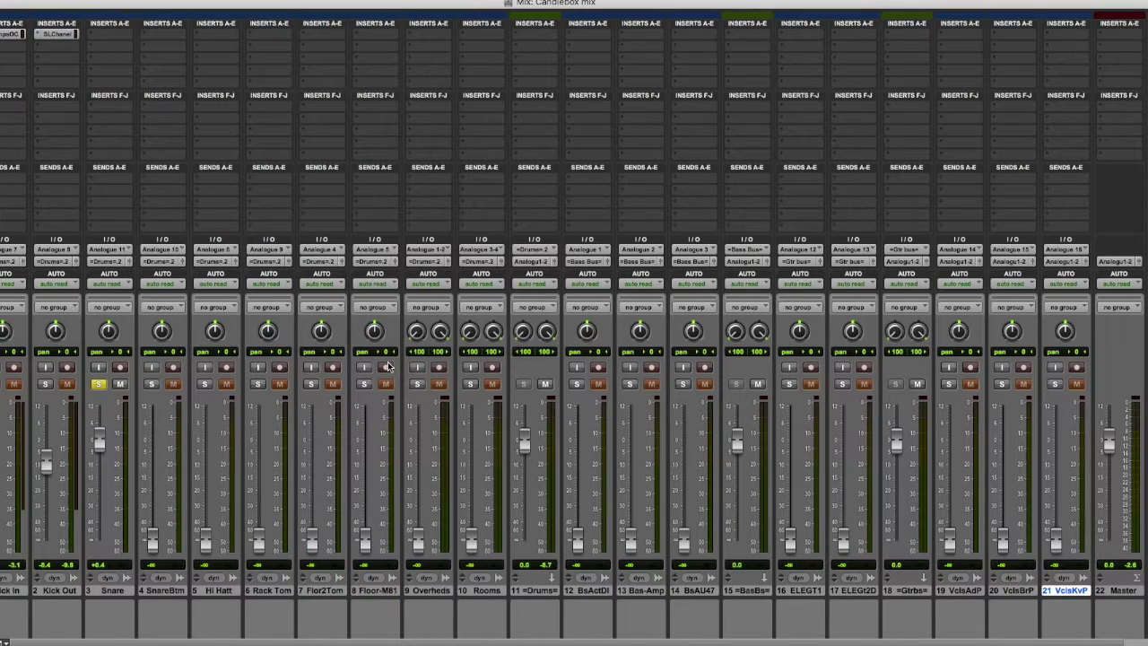
{"action": "left_click_drag", "start_coordinate": [368, 269], "coordinate": [351, 349]}
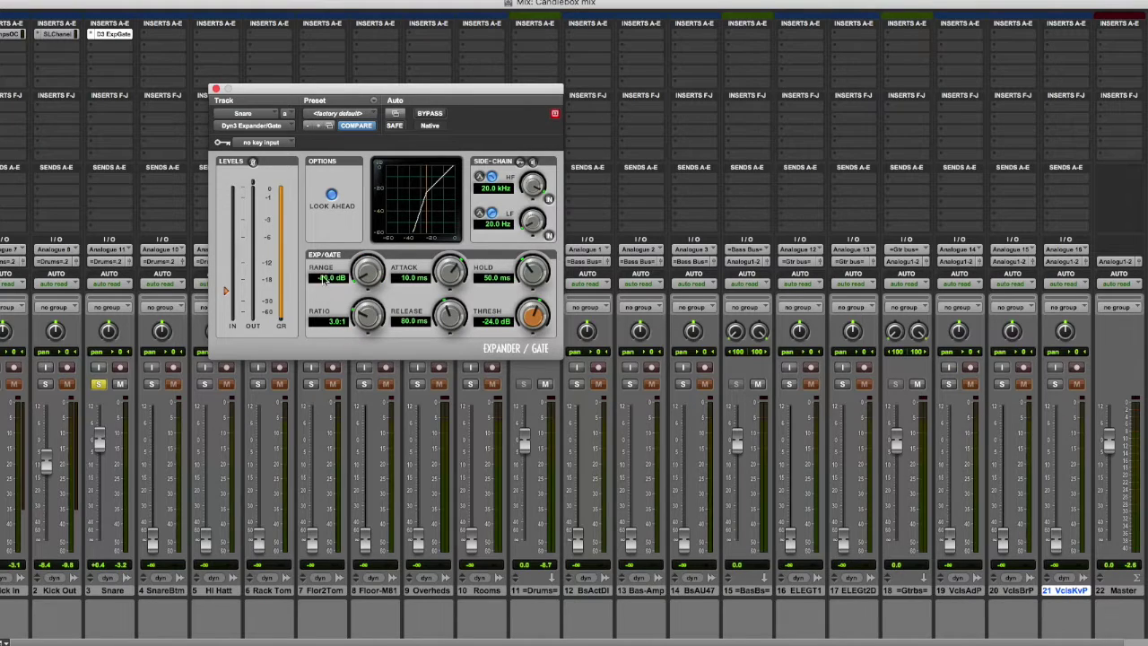
{"action": "left_click_drag", "start_coordinate": [450, 269], "coordinate": [438, 336]}
{"action": "left_click_drag", "start_coordinate": [372, 316], "coordinate": [377, 224]}
Play the soloed Snare in the Edit window and set the gate's hold to 81.2 ms, threshold to -14.4 dB and release to 404.7 ms.
{"action": "key", "text": "super+equal"}
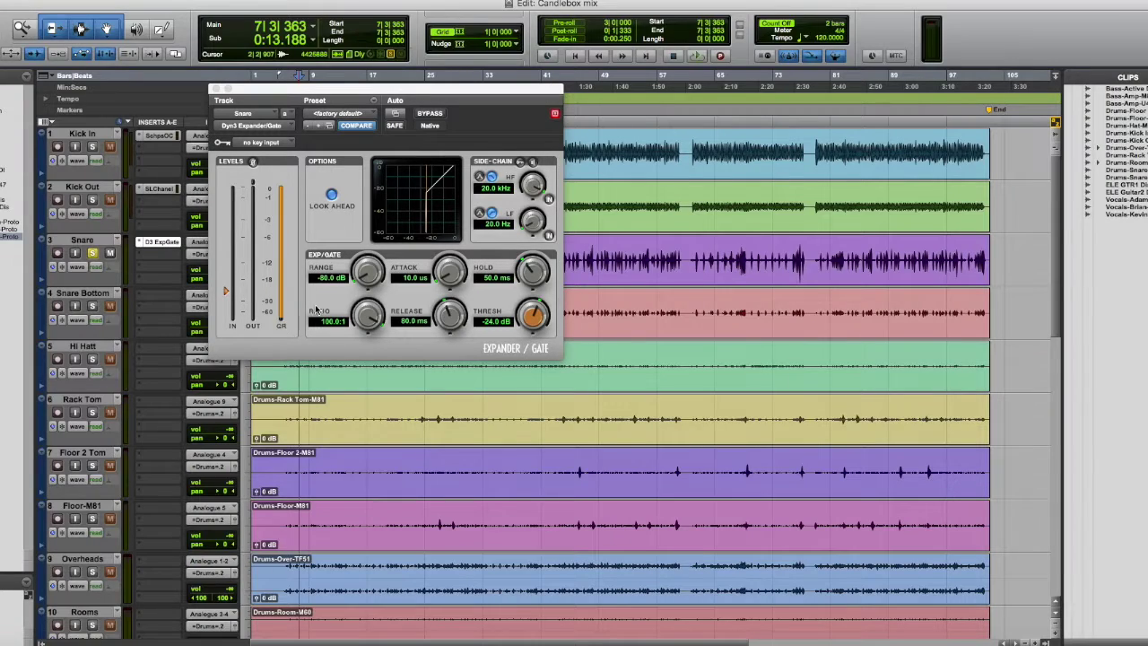
{"action": "left_click_drag", "start_coordinate": [403, 86], "coordinate": [420, 147]}
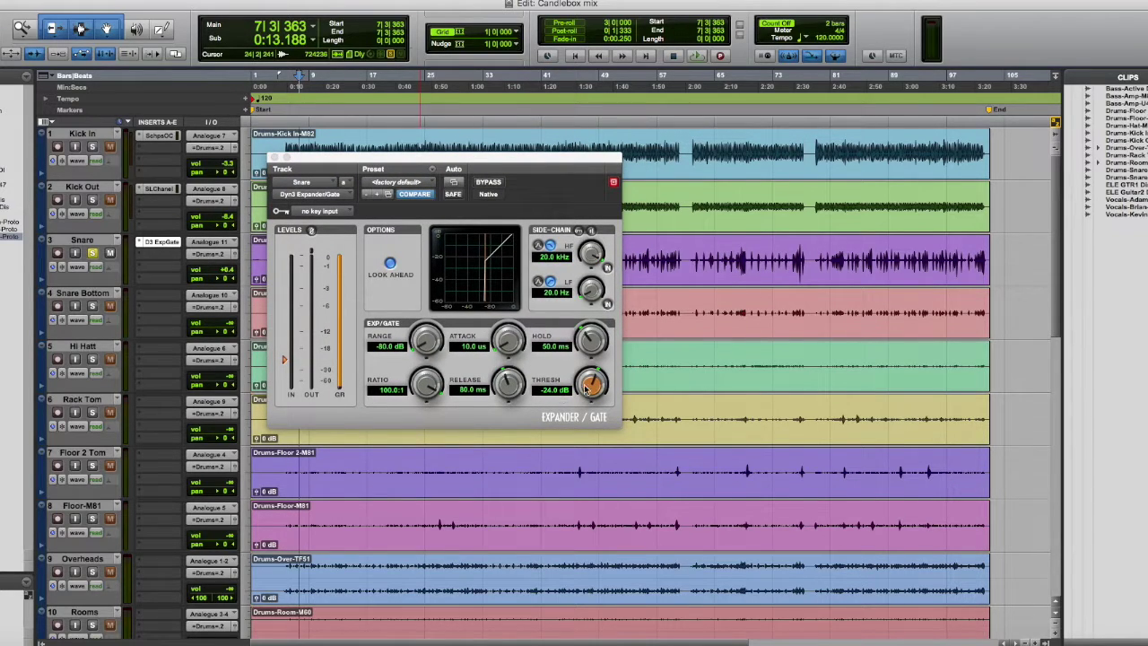
{"action": "key", "text": "space"}
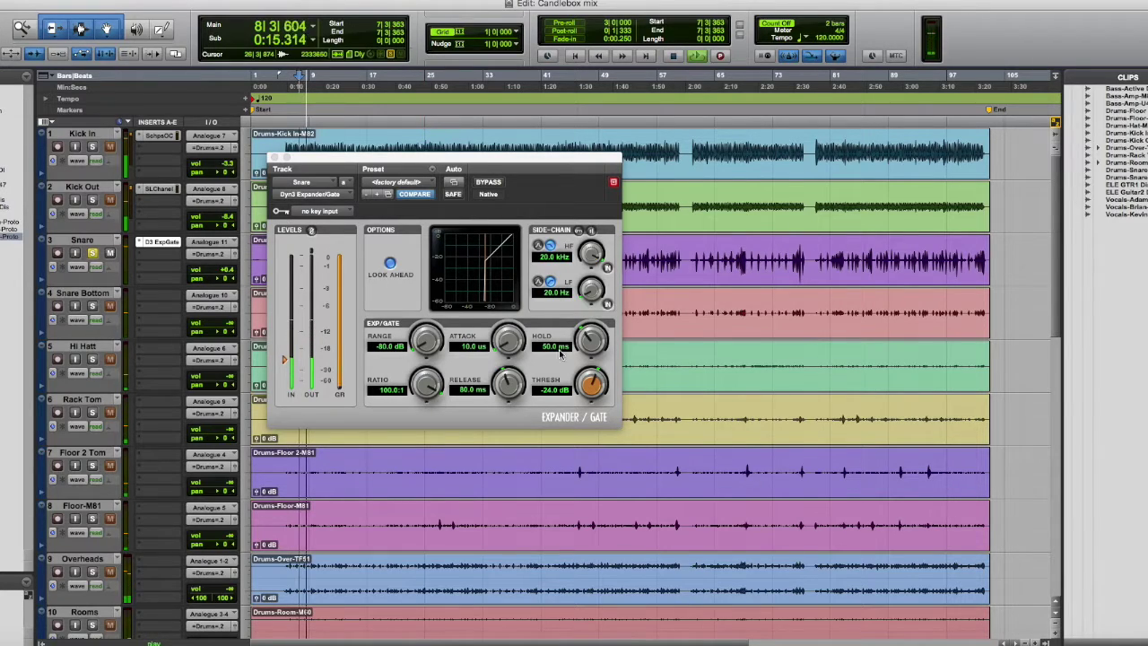
{"action": "left_click_drag", "start_coordinate": [502, 386], "coordinate": [505, 366]}
{"action": "left_click_drag", "start_coordinate": [591, 384], "coordinate": [590, 321]}
{"action": "left_click_drag", "start_coordinate": [509, 384], "coordinate": [510, 368]}
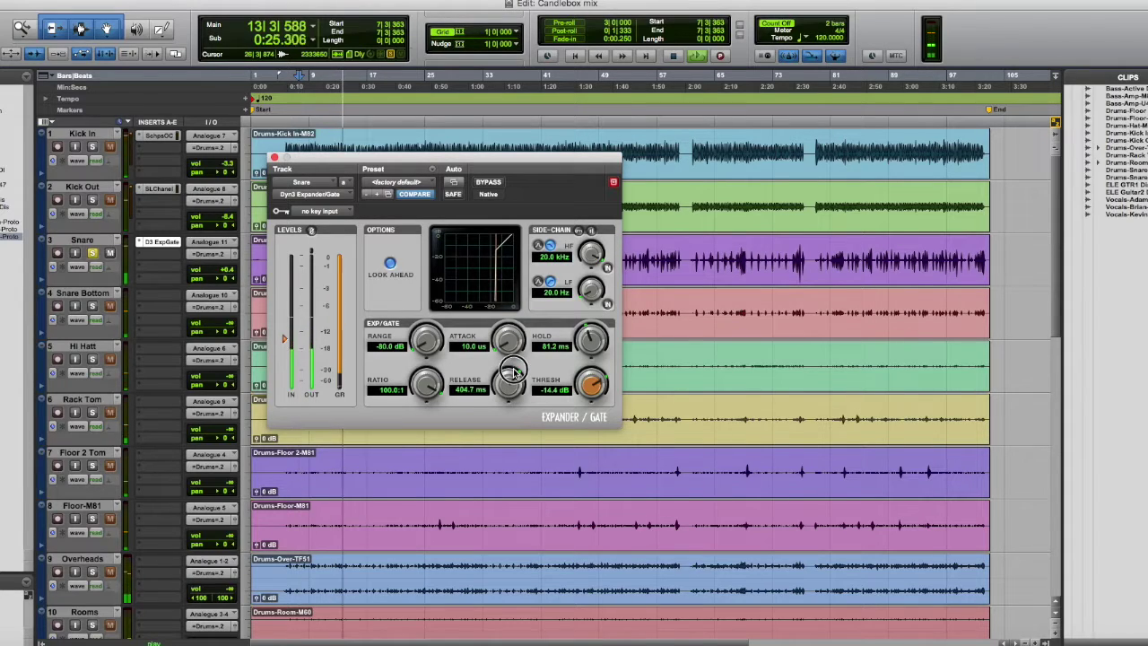
Refine the Snare gate to a 33.5:1 ratio, -15.8 dB threshold, 528.7 ms release and 184.1 ms hold.
{"action": "mouse_move", "coordinate": [590, 341]}
{"action": "left_mouse_down"}
{"action": "mouse_move", "coordinate": [589, 329]}
{"action": "mouse_move", "coordinate": [592, 339]}
{"action": "left_mouse_up"}
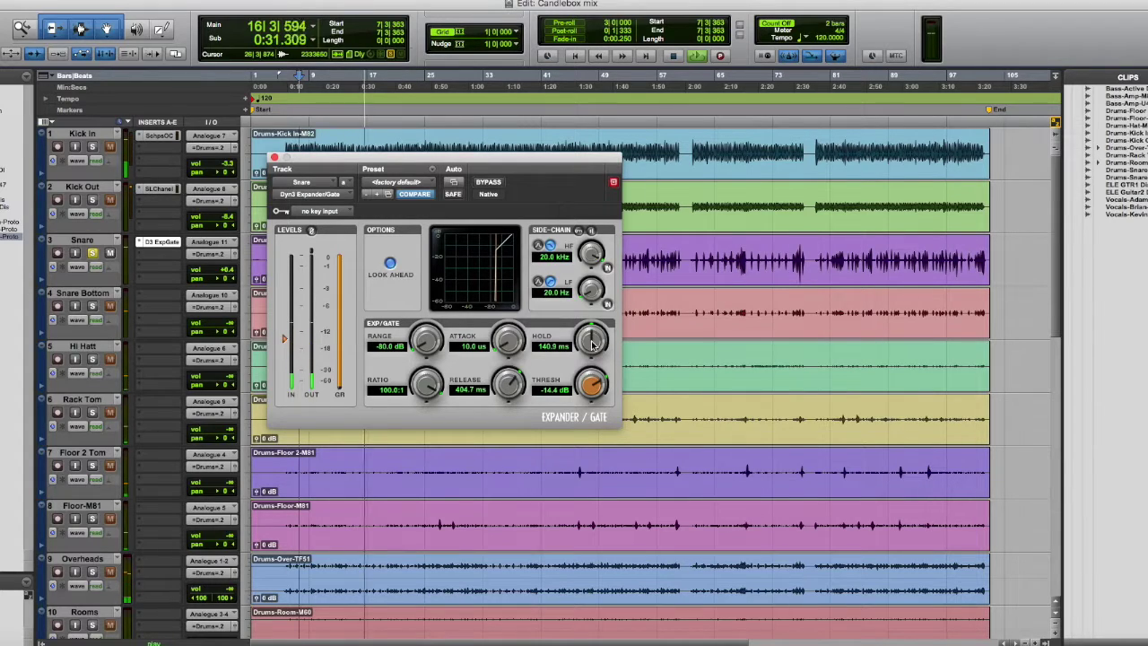
{"action": "left_click_drag", "start_coordinate": [426, 383], "coordinate": [406, 408]}
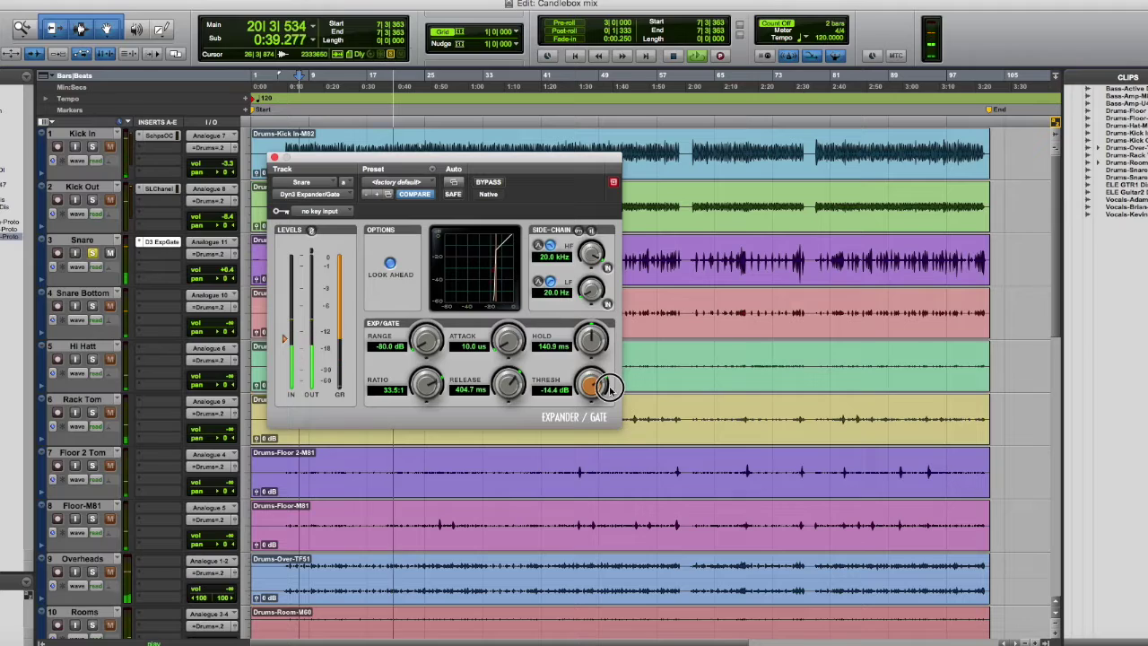
{"action": "left_click_drag", "start_coordinate": [603, 384], "coordinate": [601, 393]}
{"action": "left_click_drag", "start_coordinate": [525, 391], "coordinate": [526, 376]}
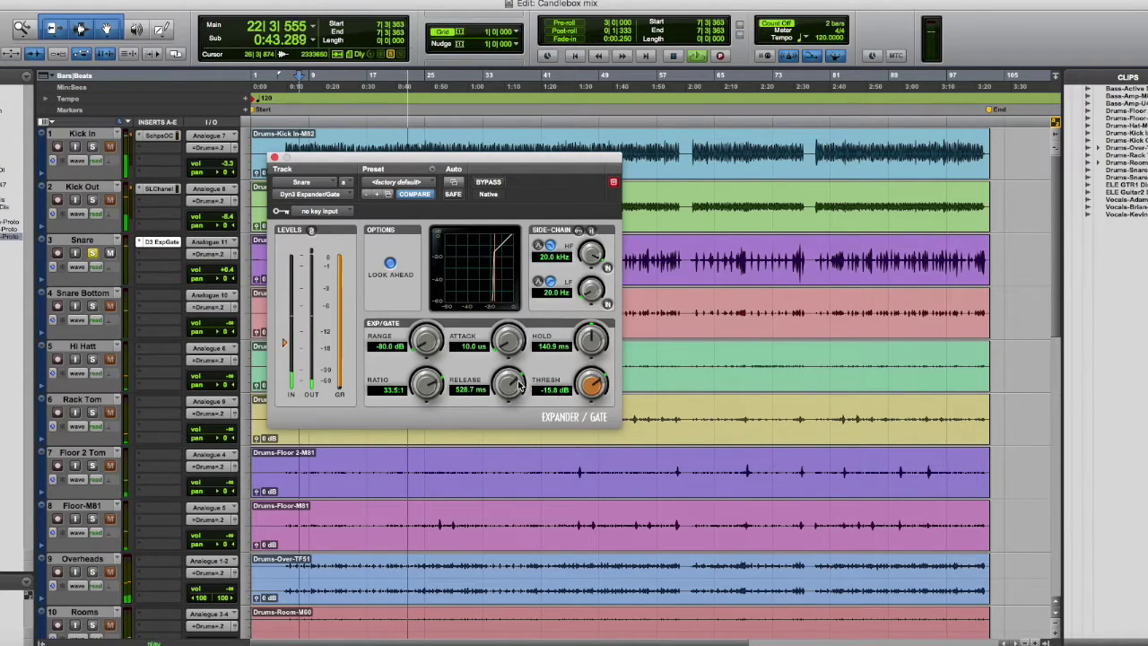
{"action": "left_click_drag", "start_coordinate": [594, 345], "coordinate": [590, 339]}
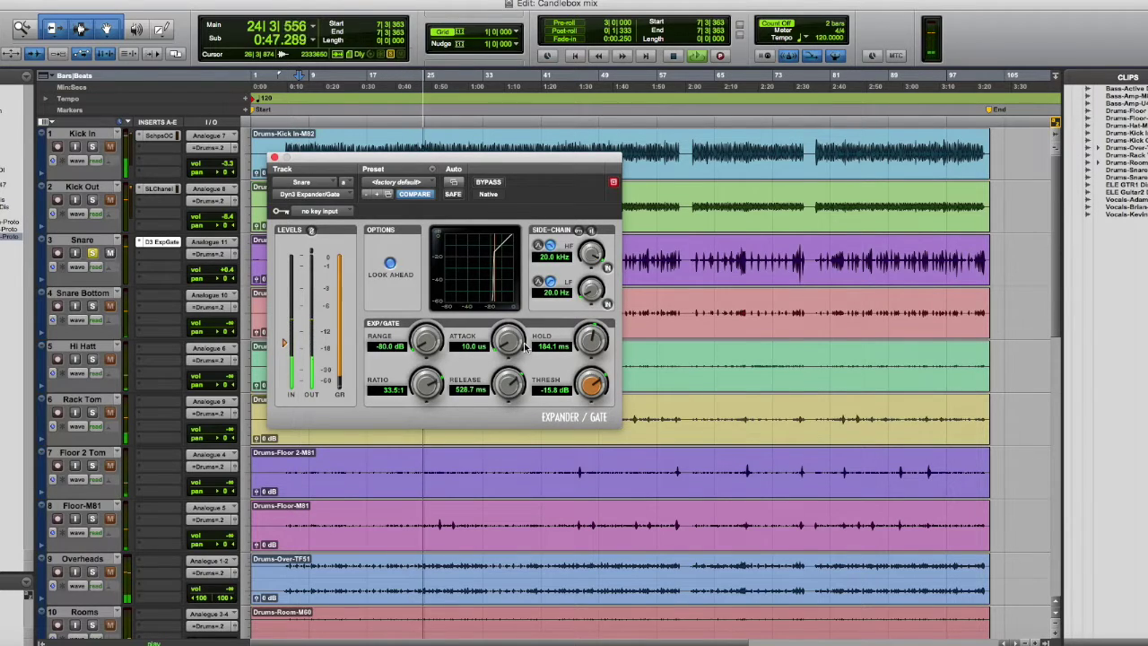
Refine the Snare gate to a -16.7 dB threshold, 519.9 ms release and 187.2 ms hold, comparing it with bypass during playback.
{"action": "left_click_drag", "start_coordinate": [602, 384], "coordinate": [603, 392]}
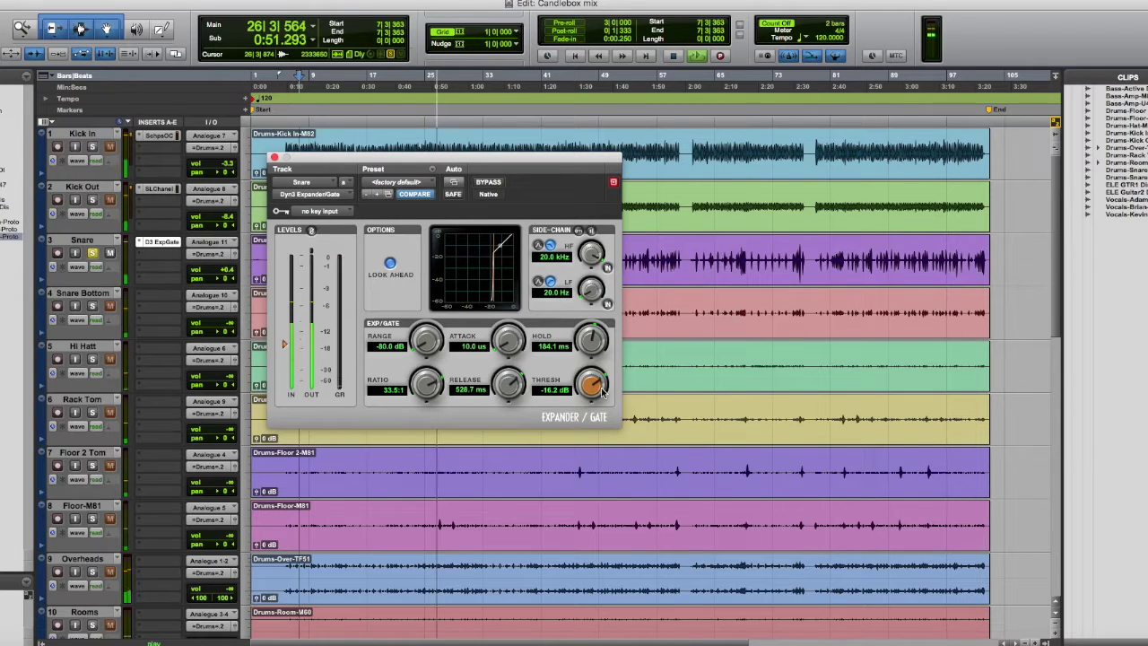
{"action": "left_click_drag", "start_coordinate": [526, 384], "coordinate": [595, 395]}
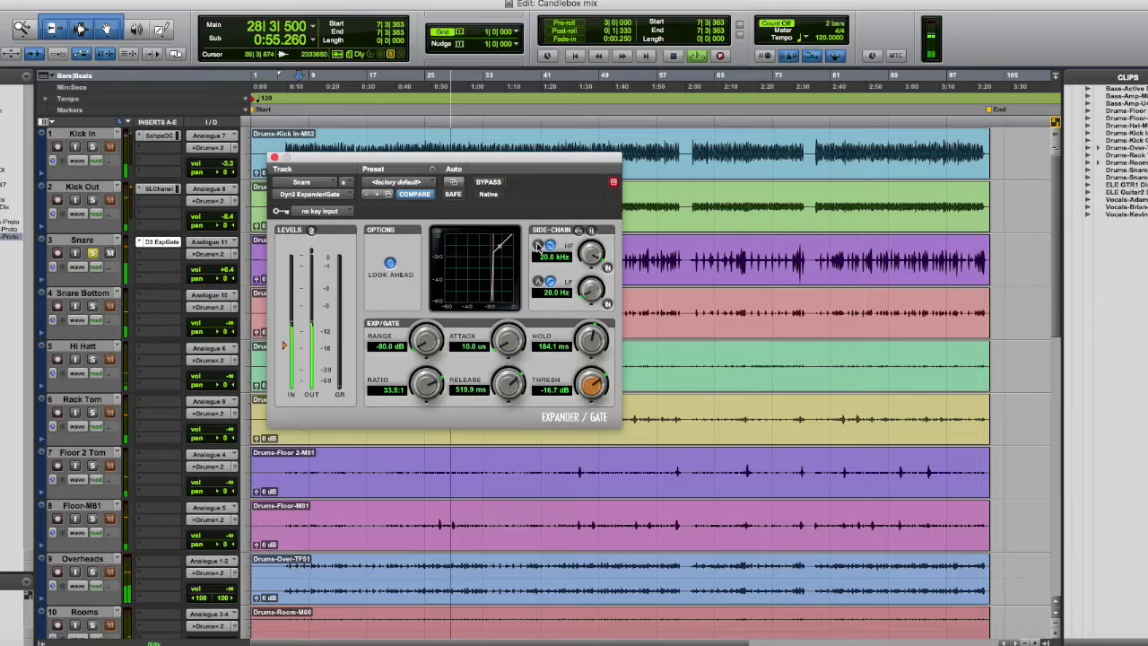
{"action": "left_click", "coordinate": [496, 184]}
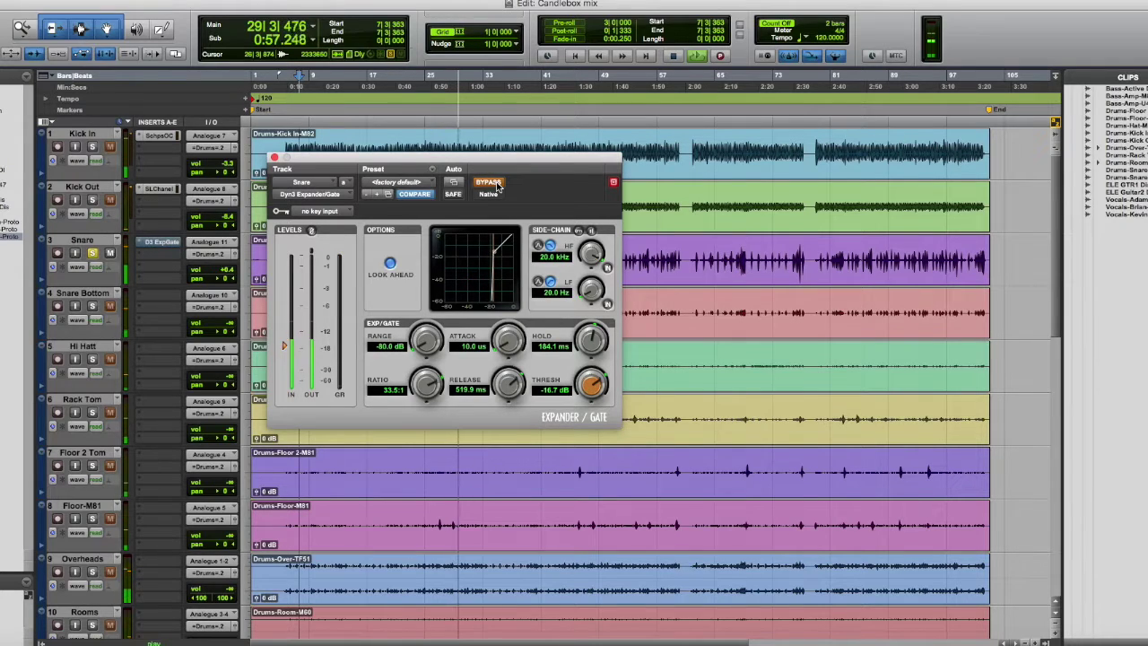
{"action": "left_click", "coordinate": [496, 184]}
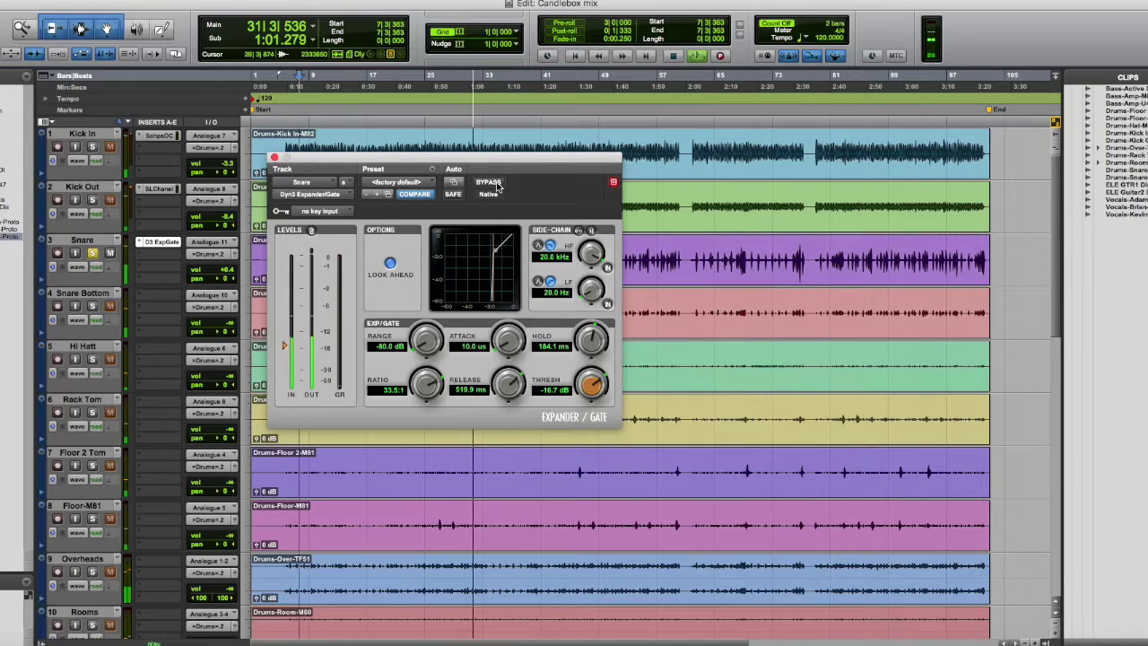
{"action": "left_click_drag", "start_coordinate": [591, 339], "coordinate": [592, 336]}
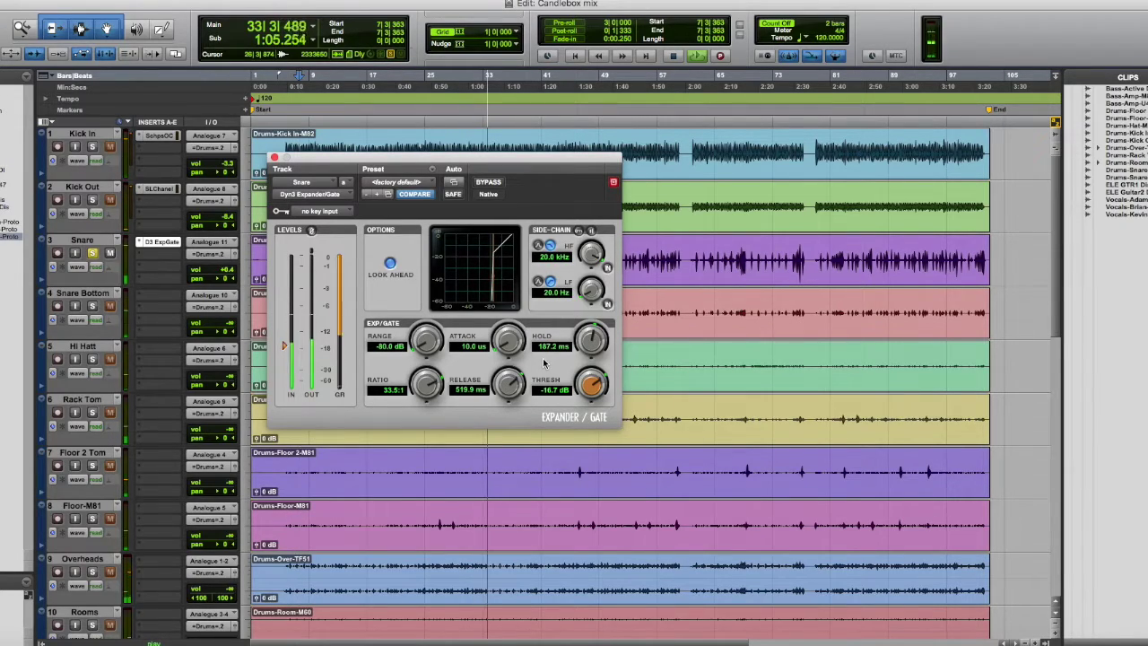
{"action": "key", "text": "space"}
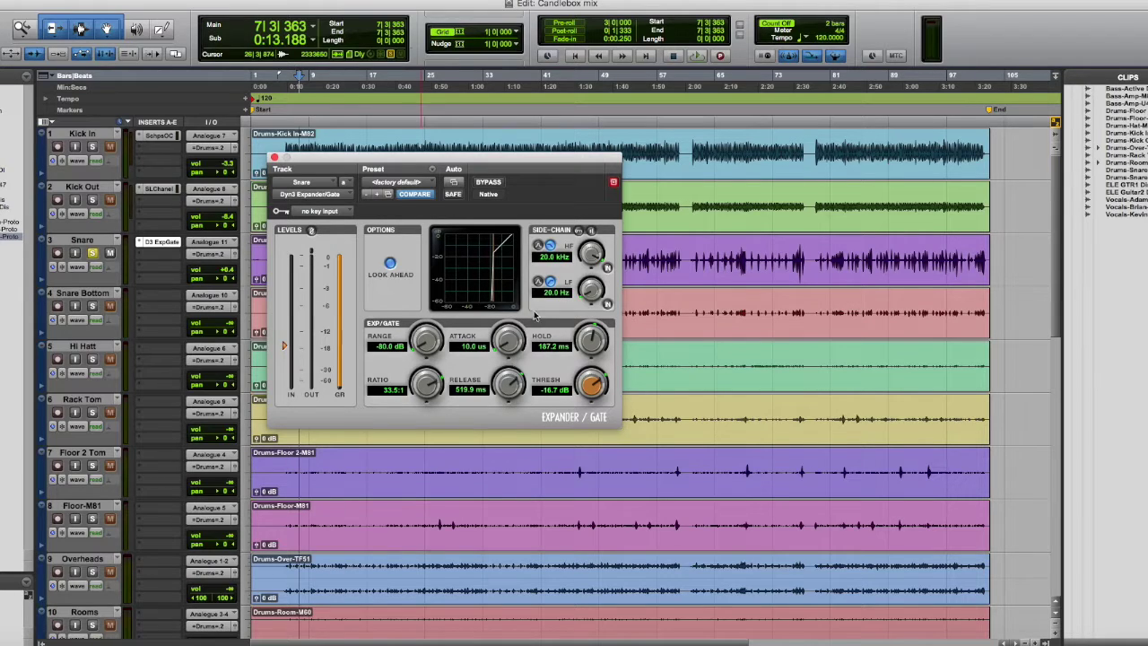
Insert mono Virtual Tape Machines after the Snare gate, set its input to +11.9 dB, and play the soloed track briefly.
{"action": "left_click", "coordinate": [275, 158]}
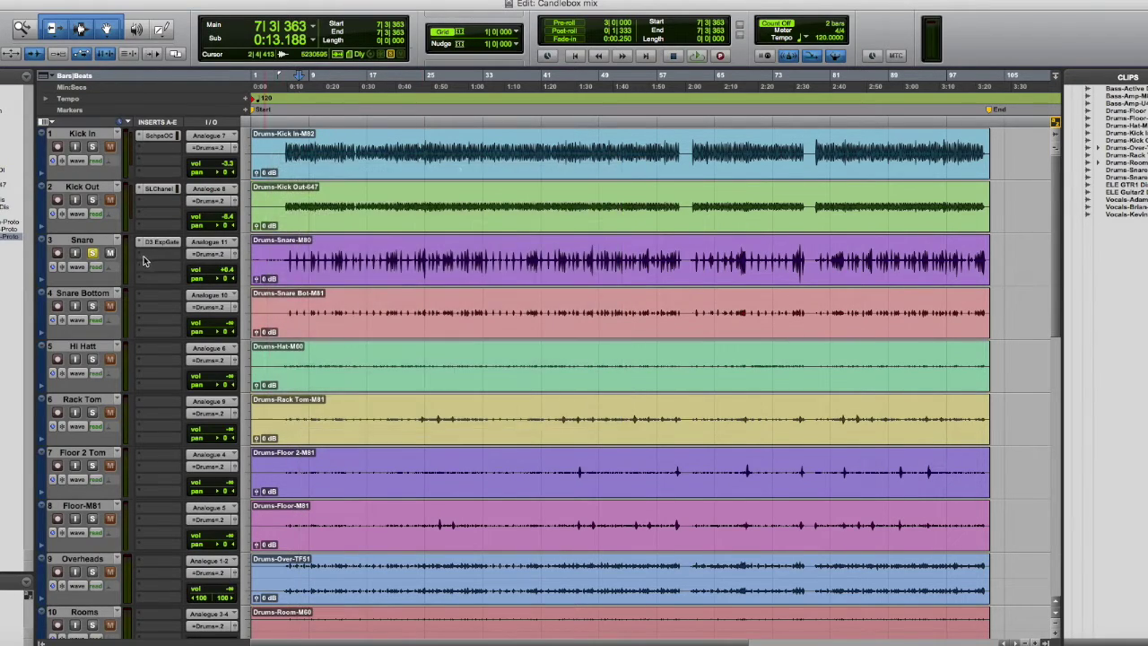
{"action": "left_click", "coordinate": [159, 242]}
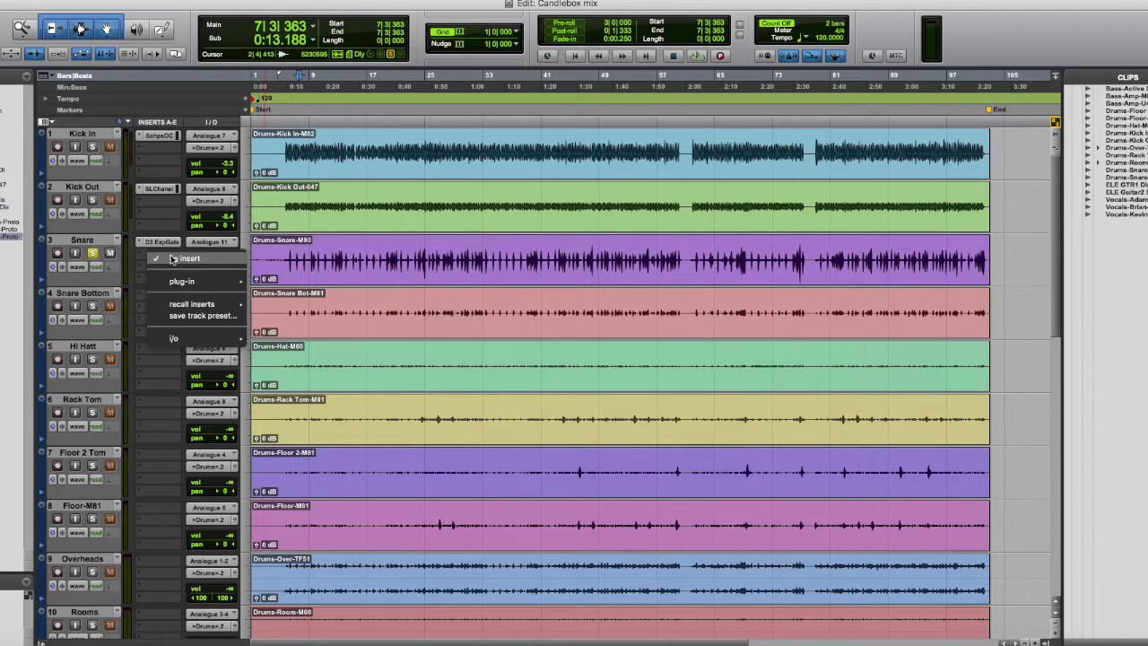
{"action": "mouse_move", "coordinate": [207, 281]}
{"action": "mouse_move", "coordinate": [308, 298]}
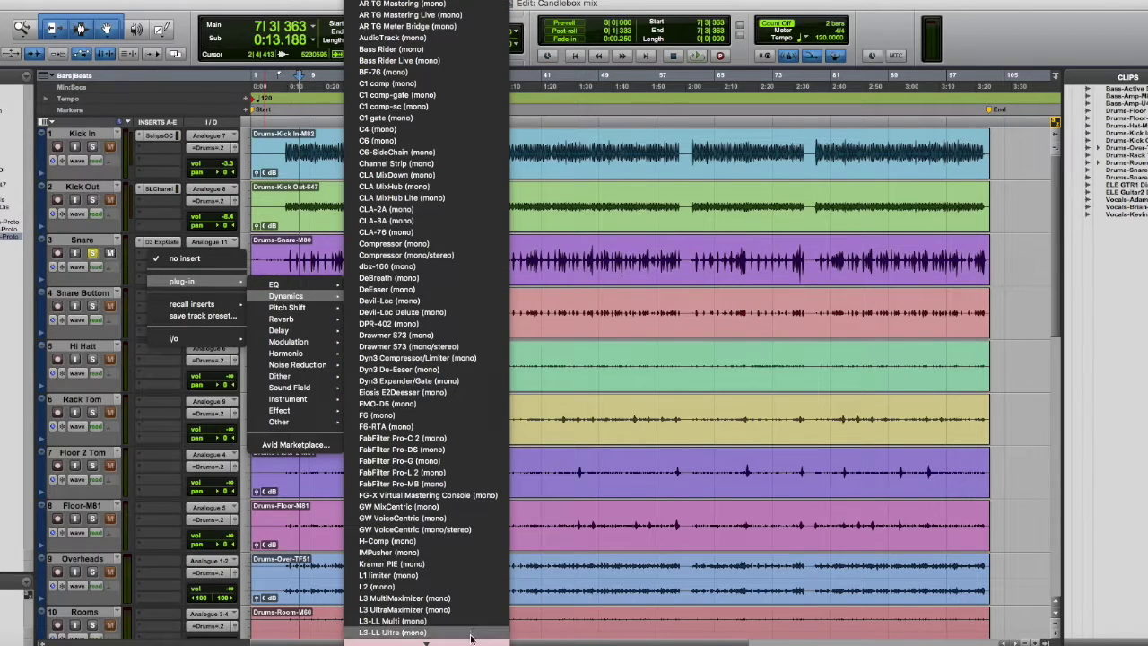
{"action": "mouse_move", "coordinate": [296, 352]}
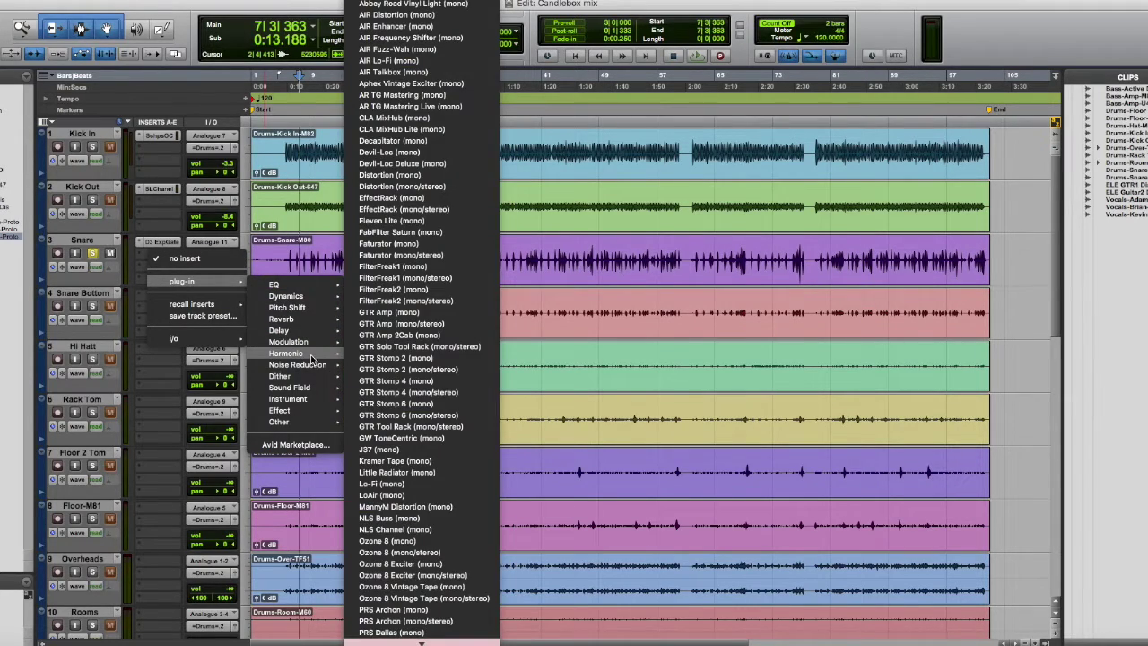
{"action": "mouse_move", "coordinate": [437, 642]}
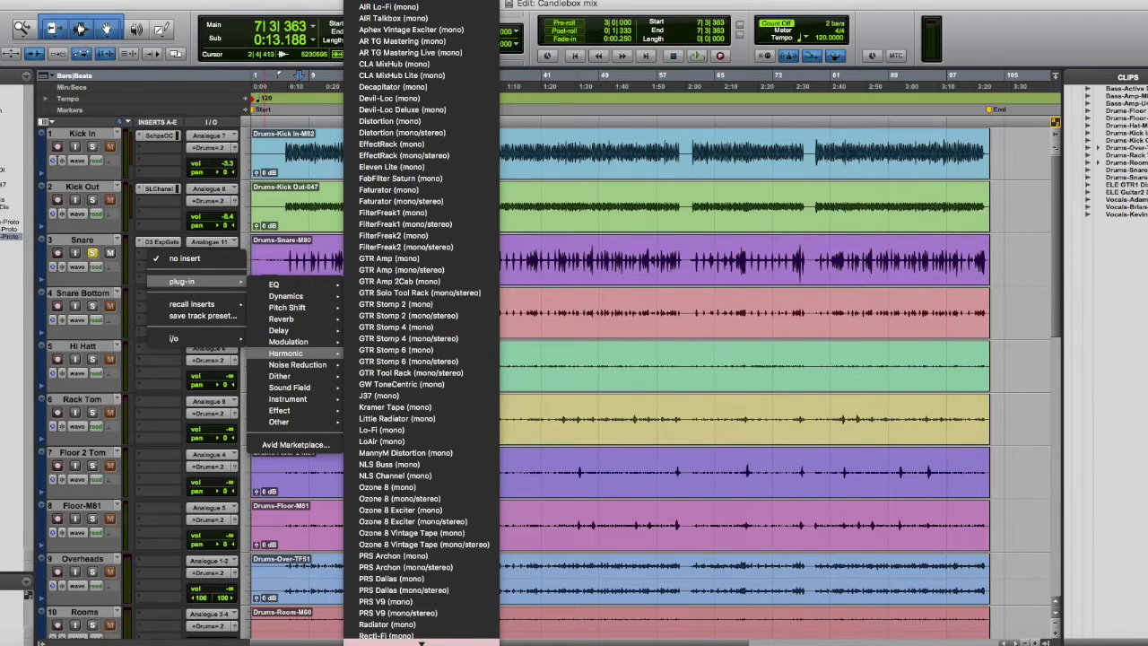
{"action": "left_click", "coordinate": [435, 632]}
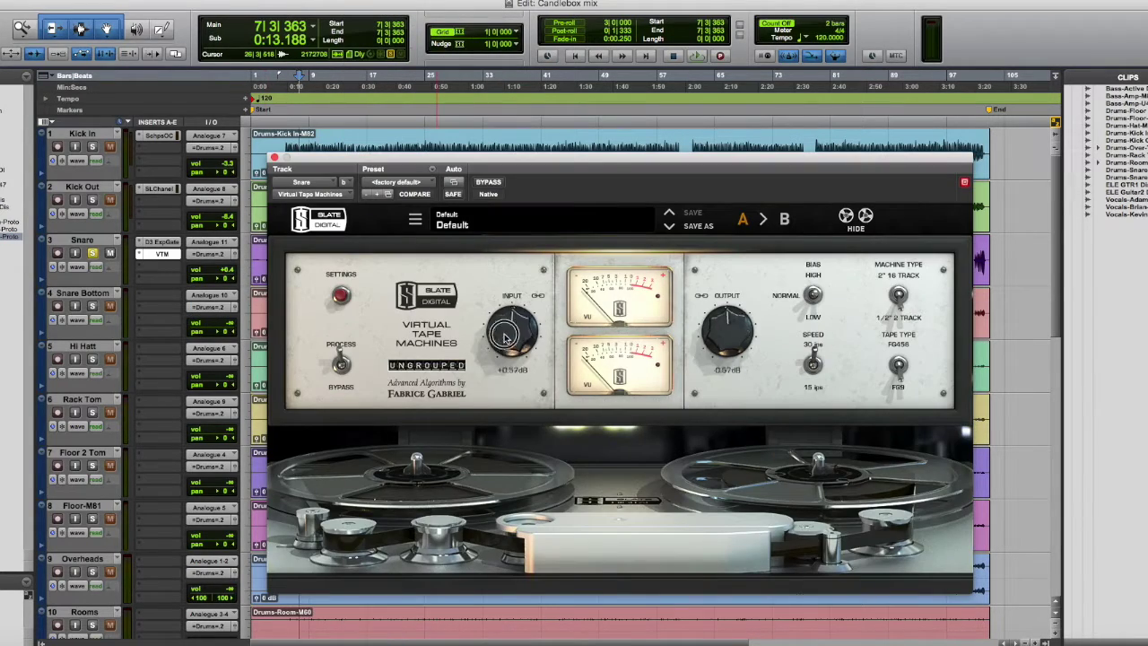
{"action": "left_click_drag", "start_coordinate": [506, 337], "coordinate": [501, 281]}
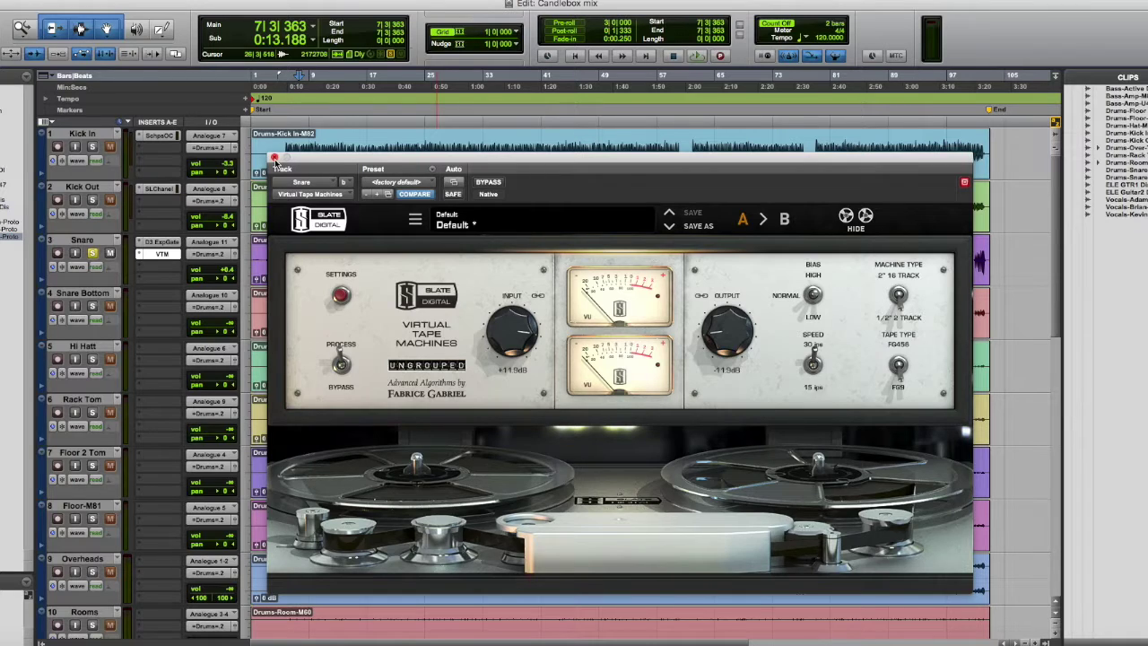
{"action": "left_click", "coordinate": [274, 158]}
{"action": "key", "text": "space"}
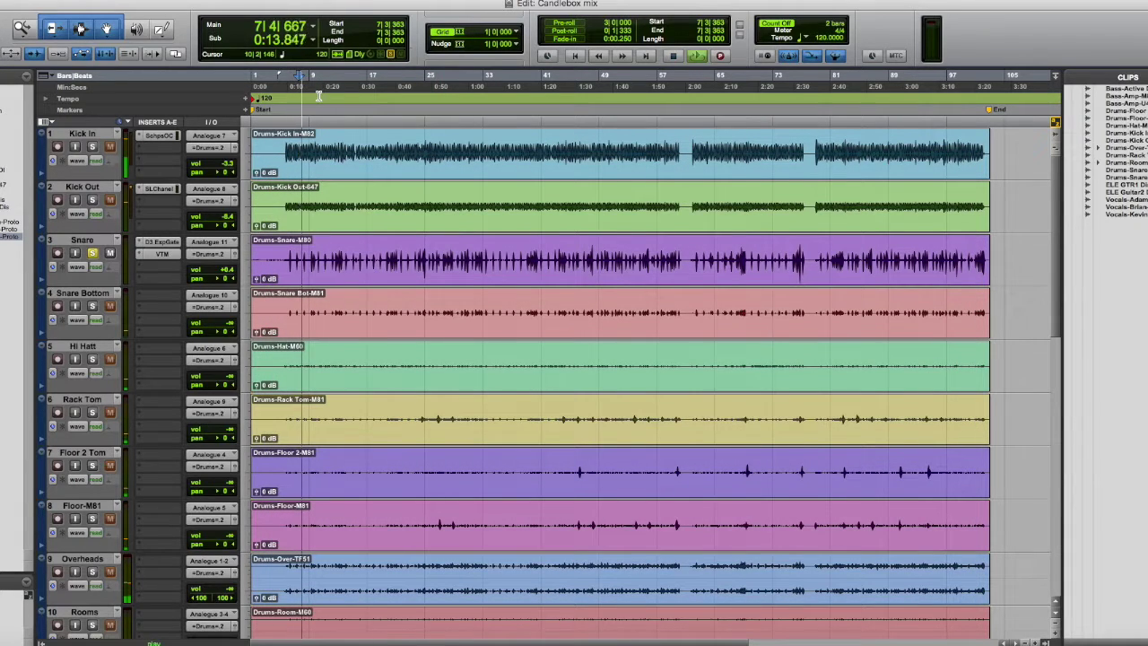
{"action": "key", "text": "space"}
Insert a mono CLA-76 compressor after the tape plug-in on the Snare and choose the Bluey revision.
{"action": "left_click", "coordinate": [167, 269]}
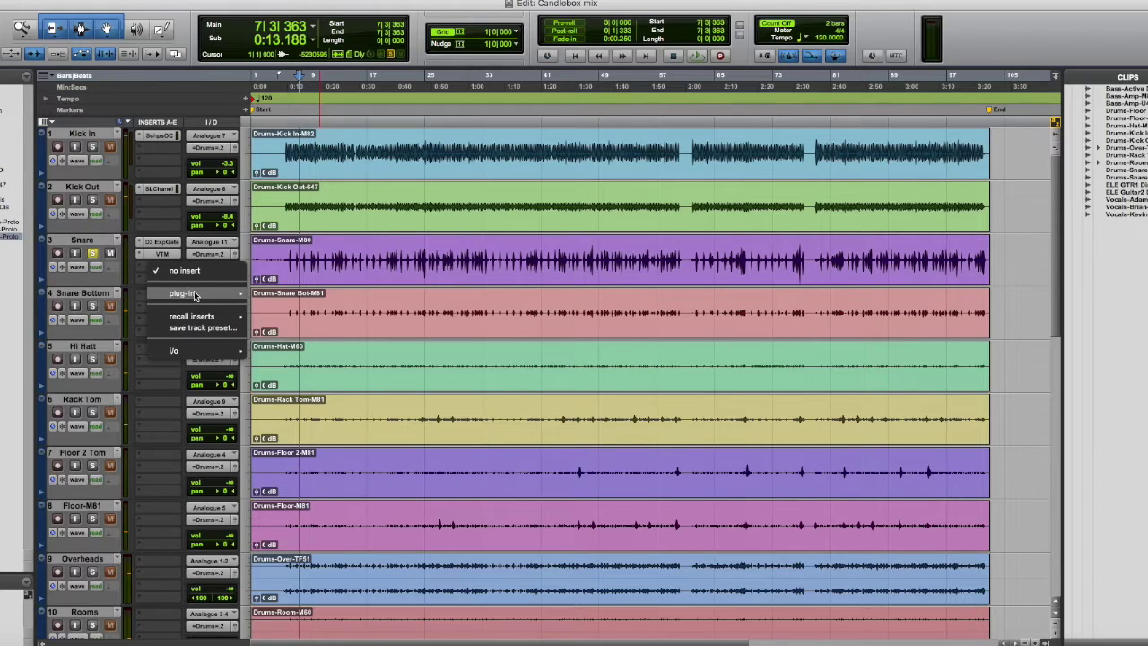
{"action": "mouse_move", "coordinate": [302, 308]}
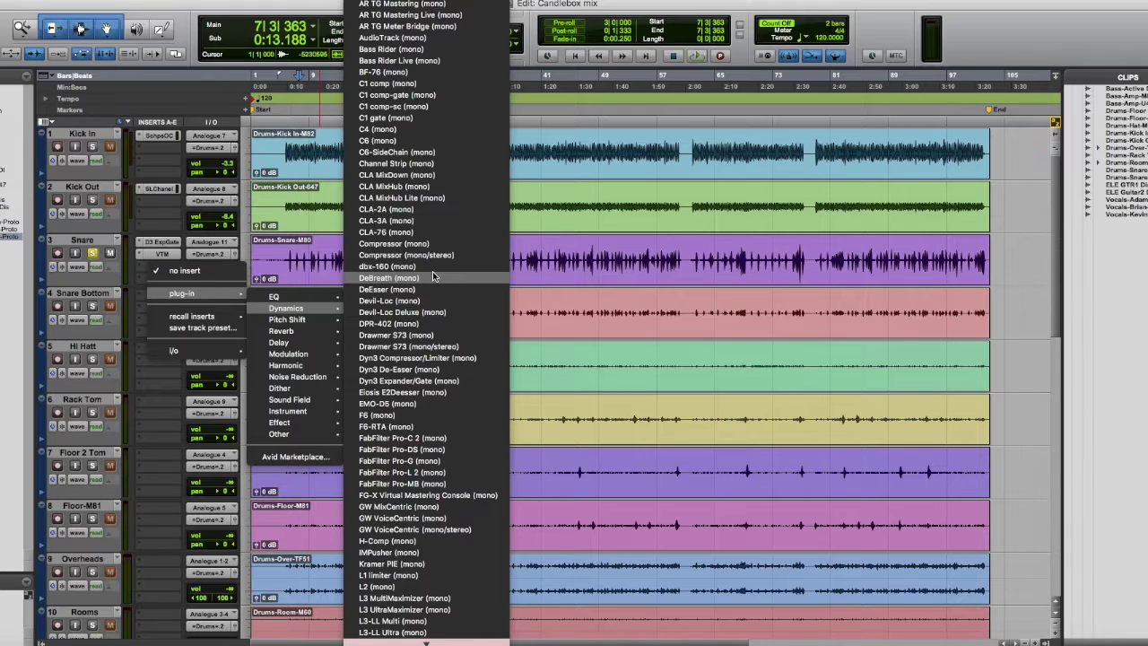
{"action": "left_click", "coordinate": [413, 235]}
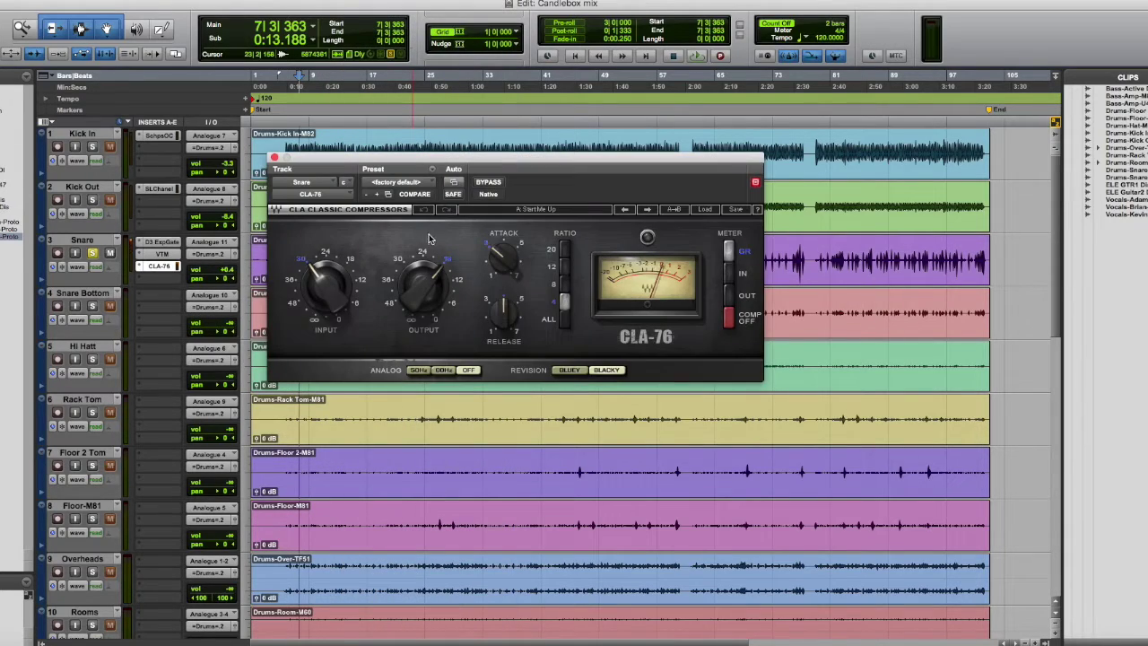
{"action": "left_click", "coordinate": [582, 373]}
{"action": "left_click", "coordinate": [598, 369]}
{"action": "left_click", "coordinate": [580, 375]}
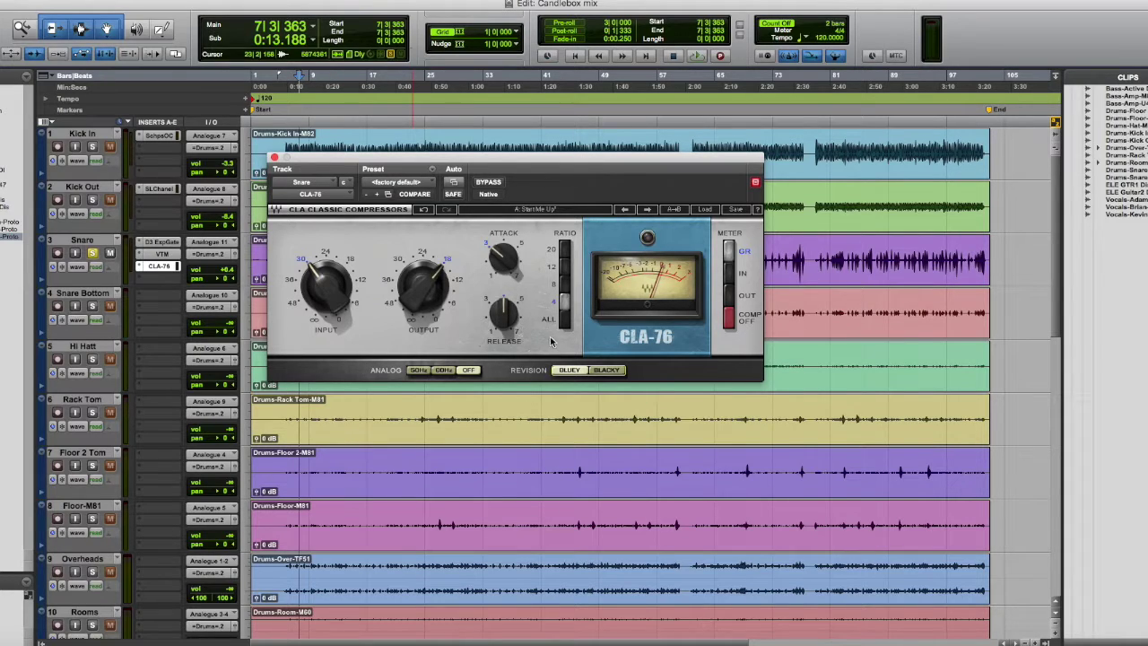
{"action": "left_click", "coordinate": [606, 370]}
{"action": "left_click", "coordinate": [577, 370]}
Play the Snare from around bar 16 and raise the CLA-76 input to between the 30 and 24 marks.
{"action": "left_click", "coordinate": [369, 79]}
{"action": "key", "text": "space"}
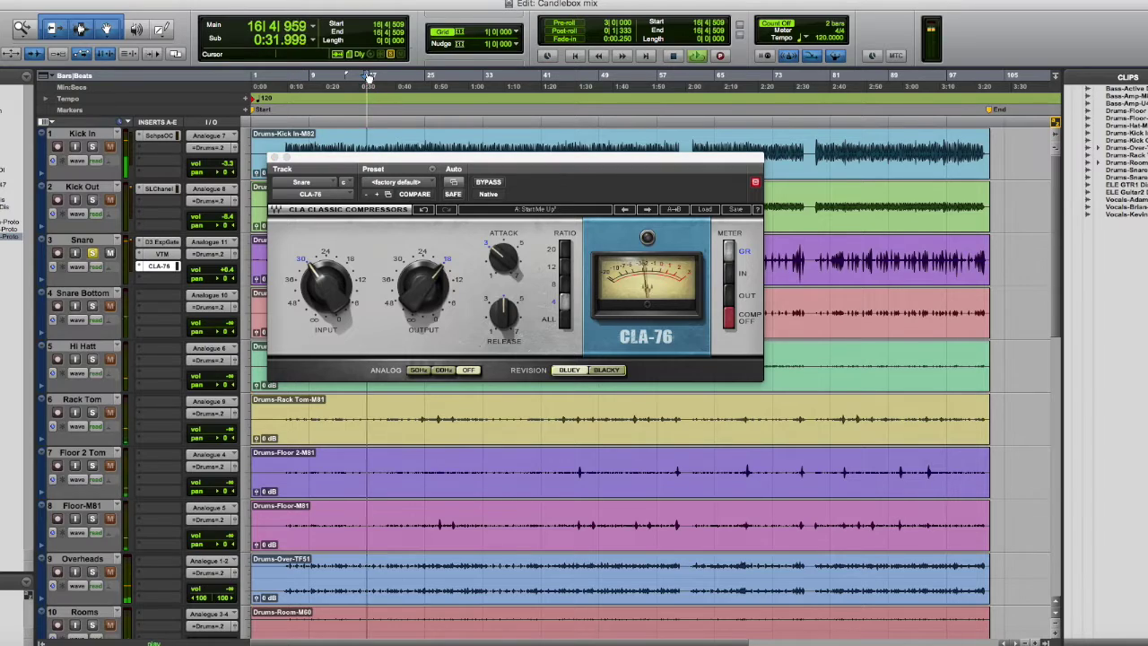
{"action": "mouse_move", "coordinate": [325, 285]}
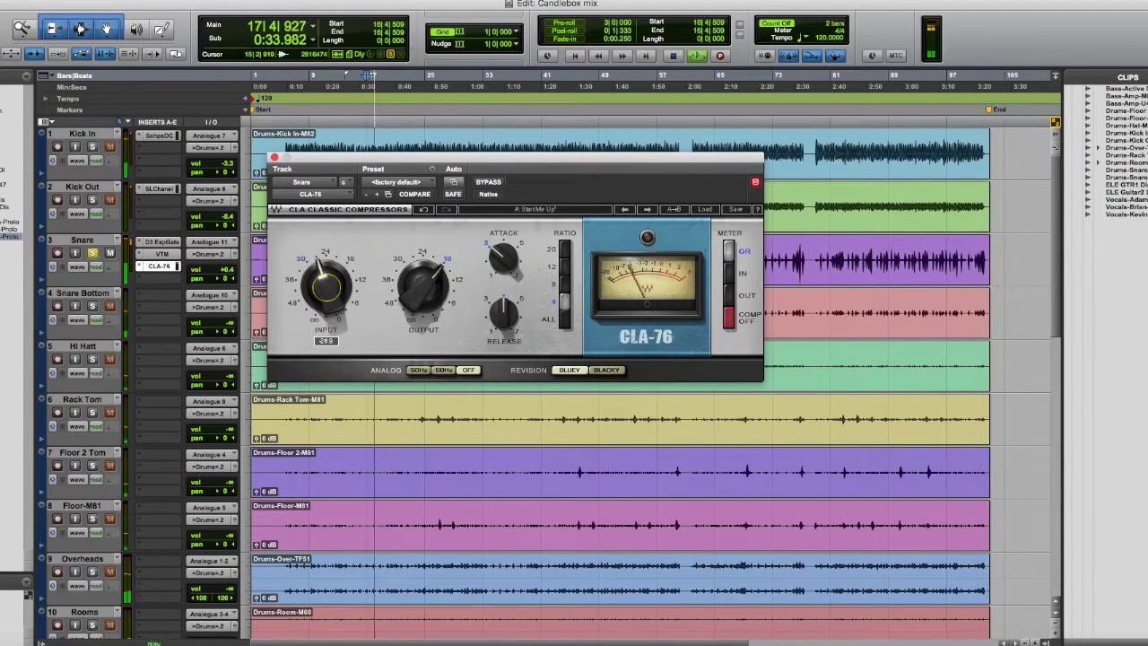
{"action": "mouse_move", "coordinate": [503, 310]}
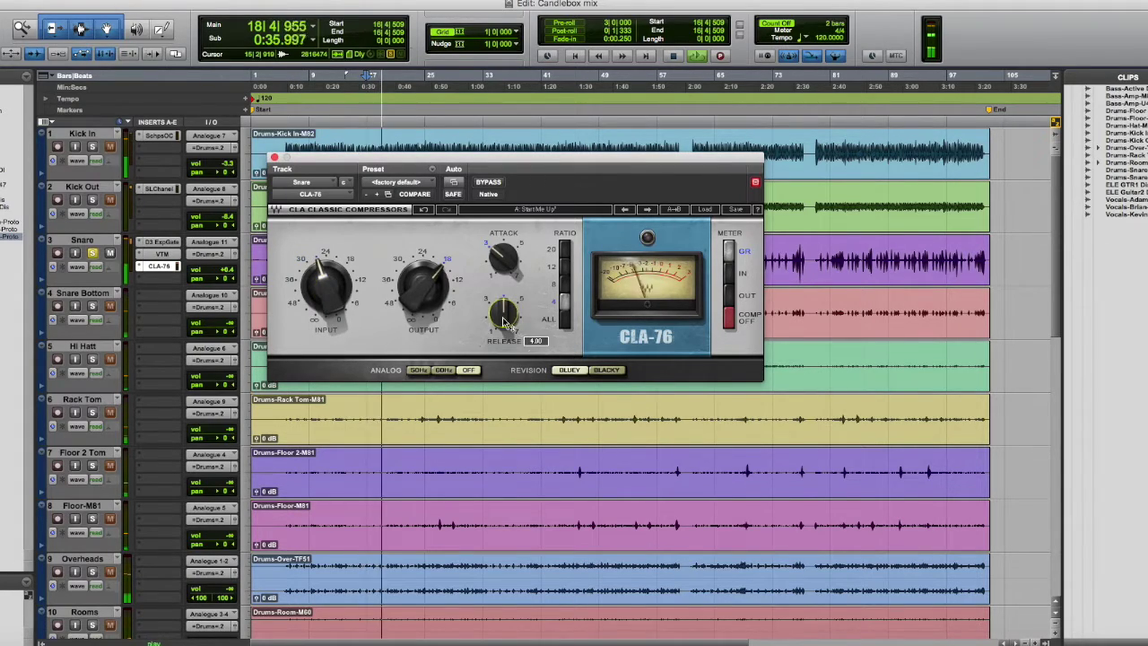
{"action": "mouse_move", "coordinate": [503, 260]}
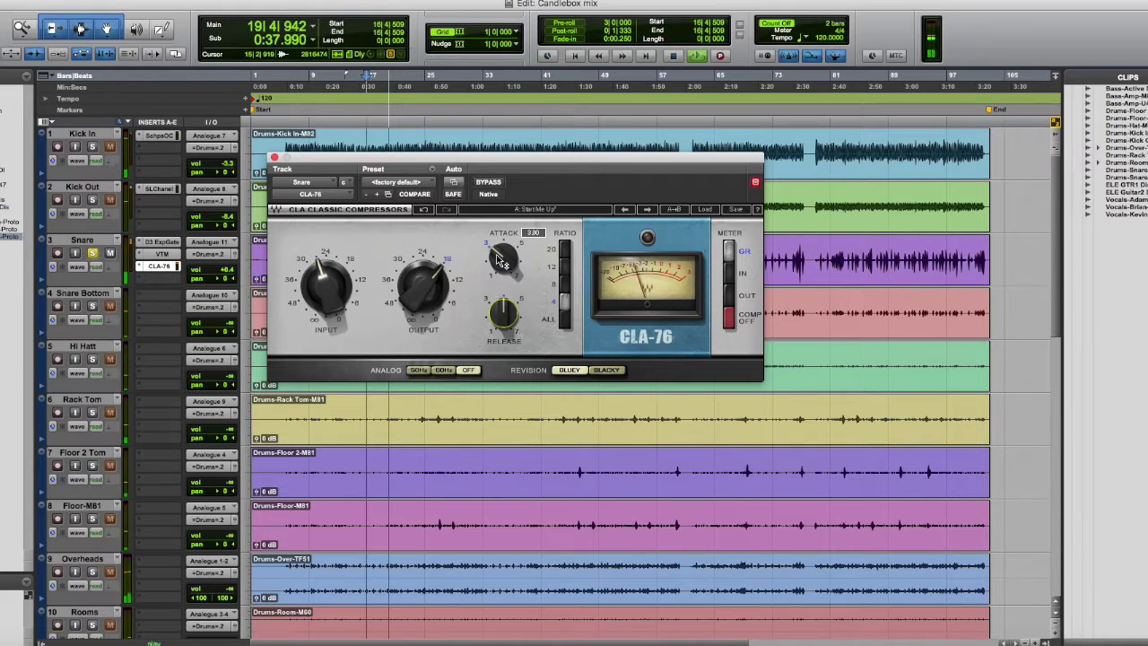
{"action": "key", "text": "space"}
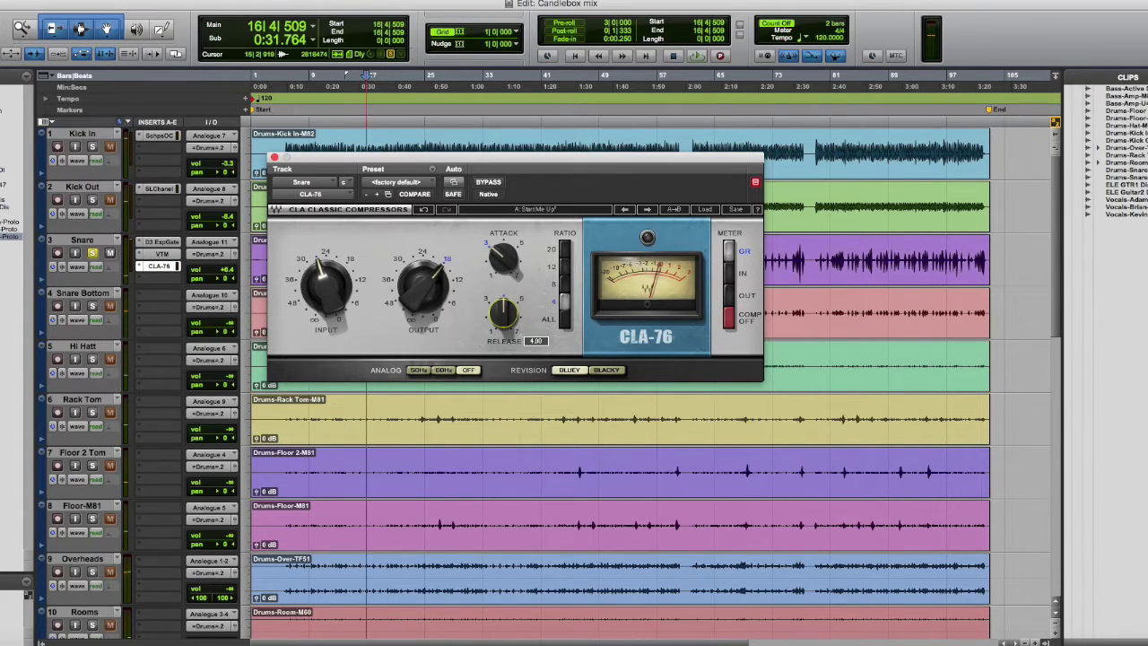
Set the CLA-76 release to 5.90 and its attack slightly below 3, comparing with bypass during playback from bar 15.
{"action": "left_click_drag", "start_coordinate": [503, 311], "coordinate": [504, 283]}
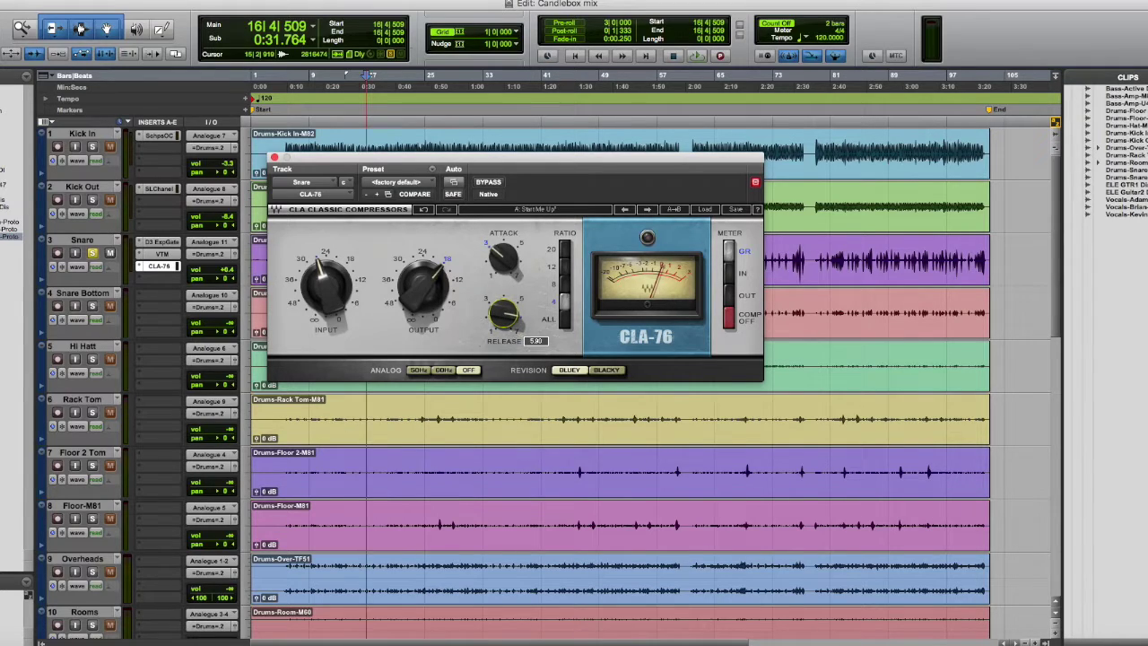
{"action": "left_click_drag", "start_coordinate": [505, 258], "coordinate": [505, 262]}
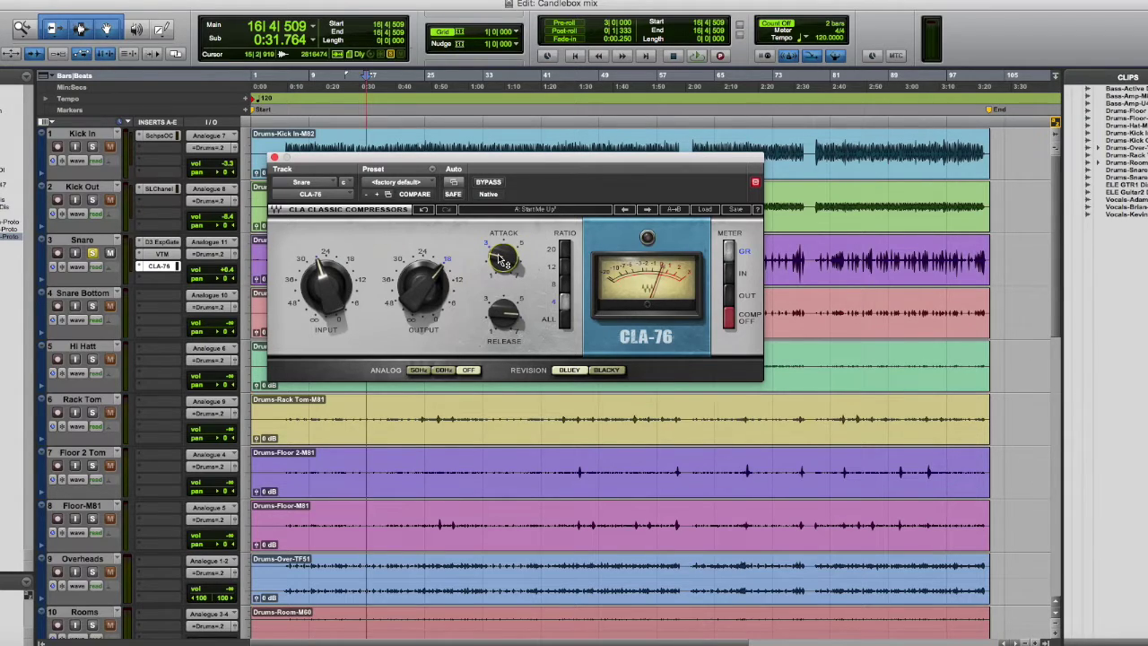
{"action": "left_click", "coordinate": [359, 142]}
{"action": "key", "text": "space"}
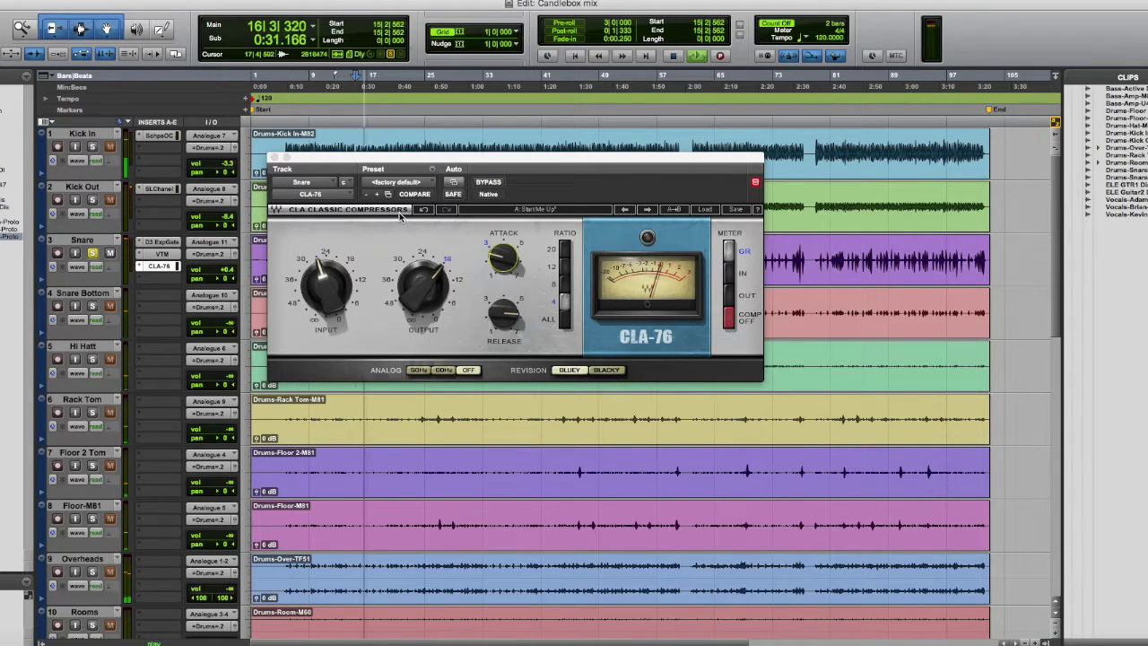
{"action": "left_click", "coordinate": [499, 185]}
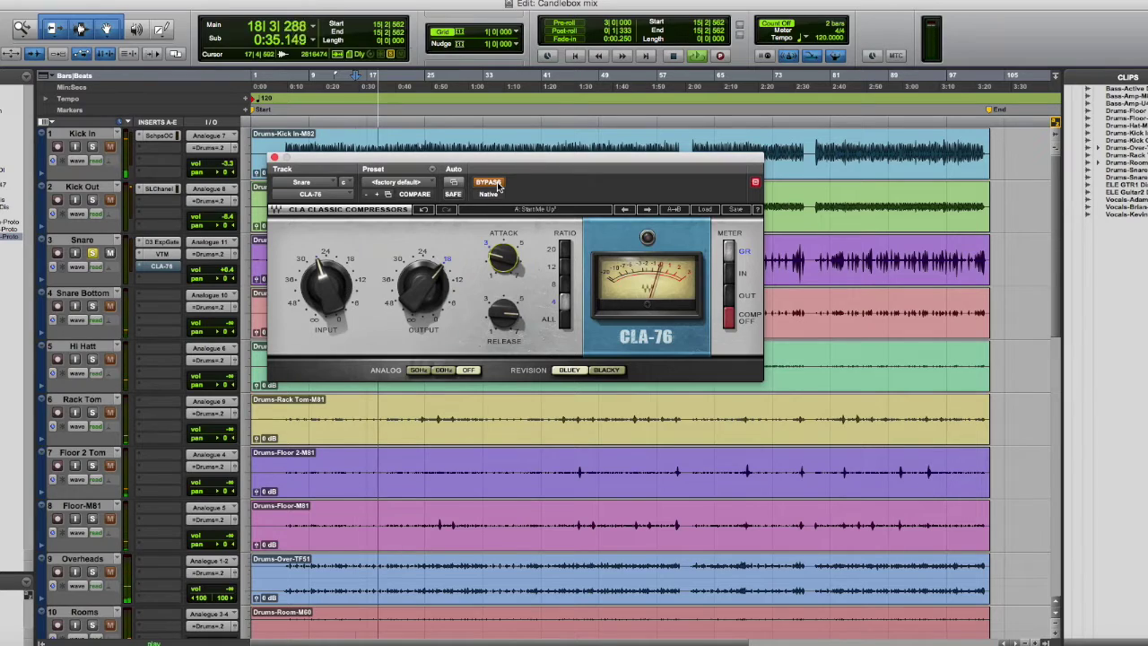
{"action": "key", "text": "space"}
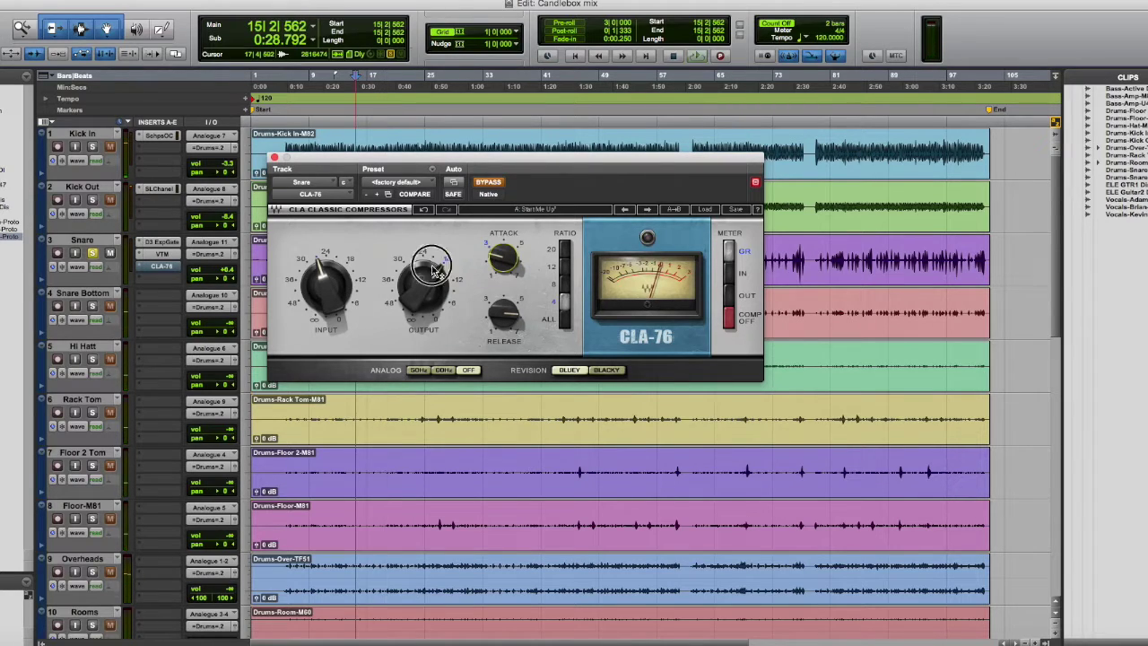
Lower the CLA-76 output slightly below the 18 mark, compare it in playback, and leave the compressor bypassed with its window closed.
{"action": "left_click", "coordinate": [490, 183]}
{"action": "key", "text": "space"}
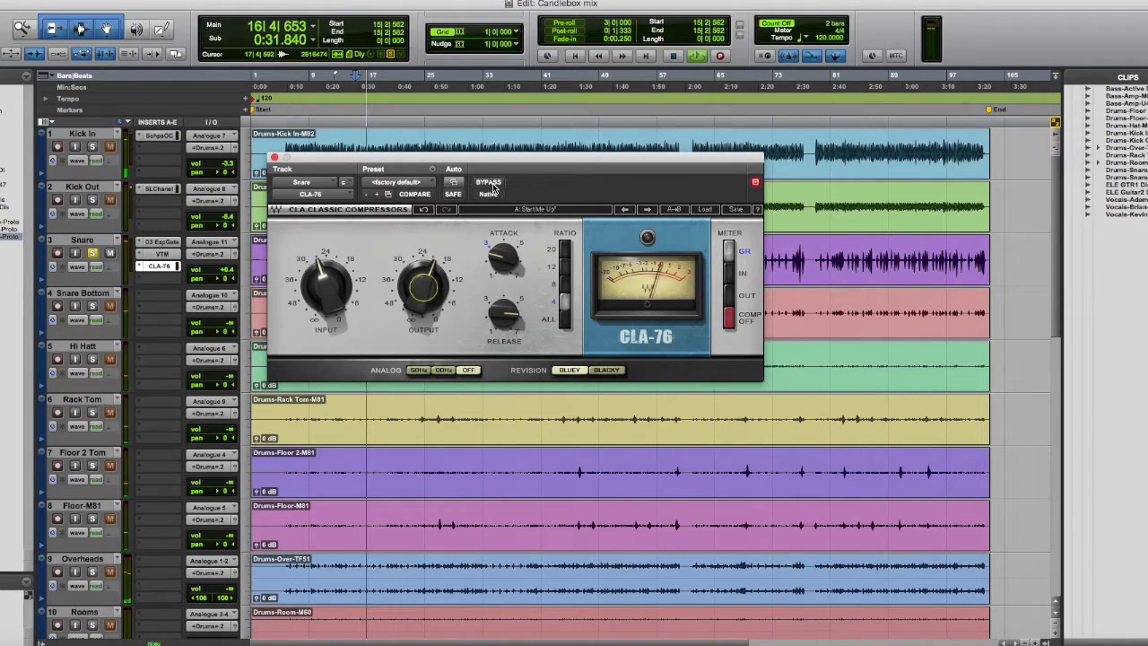
{"action": "left_click", "coordinate": [490, 184]}
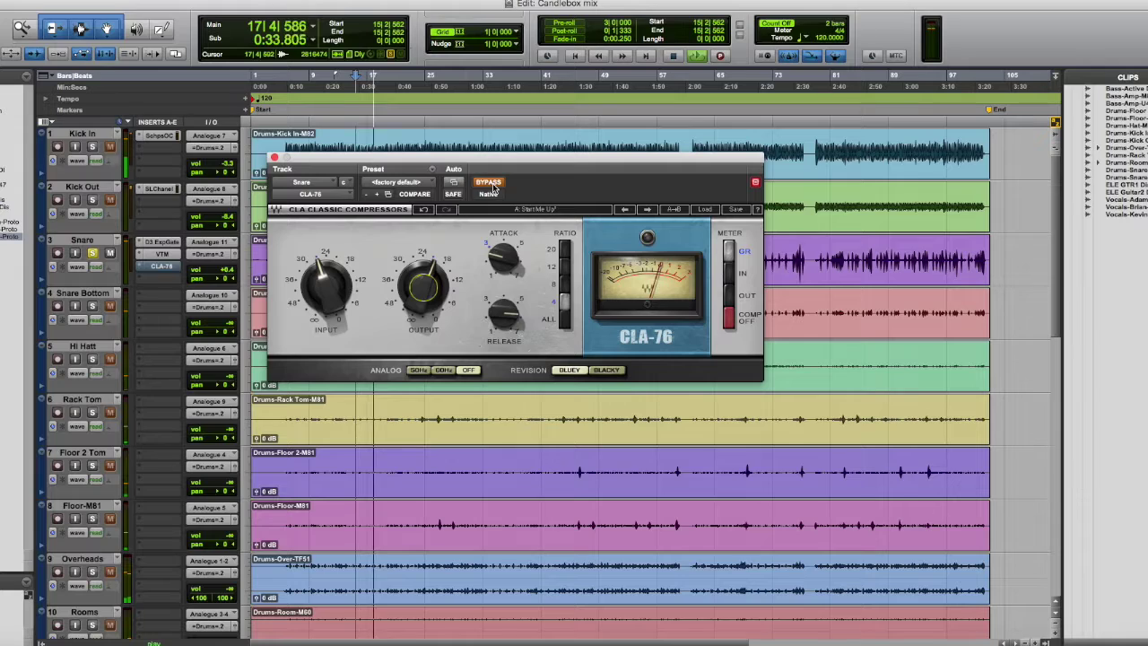
{"action": "key", "text": "space"}
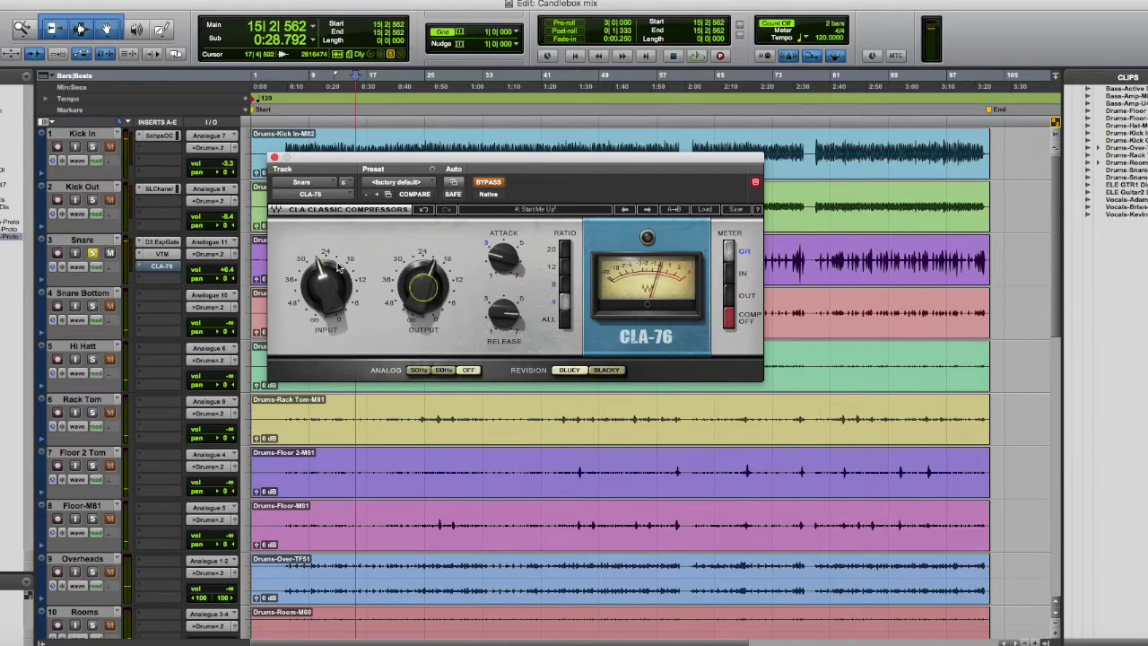
{"action": "left_click", "coordinate": [274, 157]}
Unsolo the Snare, play the drums from around bar 9, and set the Snare volume to 0.0 dB.
{"action": "left_click", "coordinate": [94, 255]}
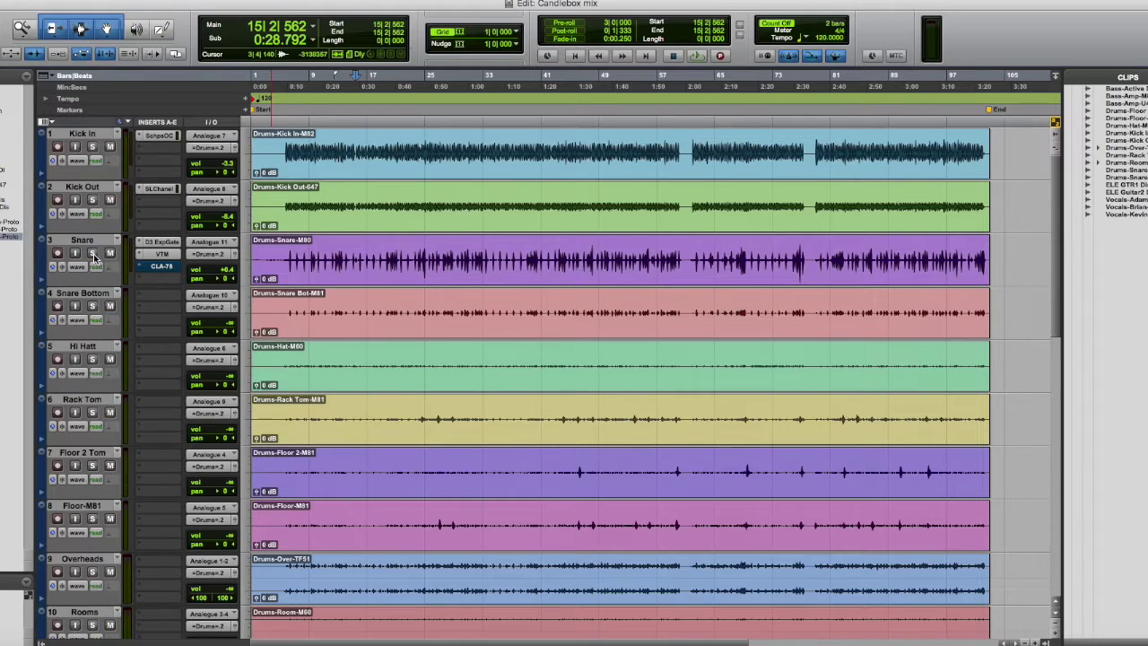
{"action": "left_click", "coordinate": [313, 83]}
{"action": "key", "text": "space"}
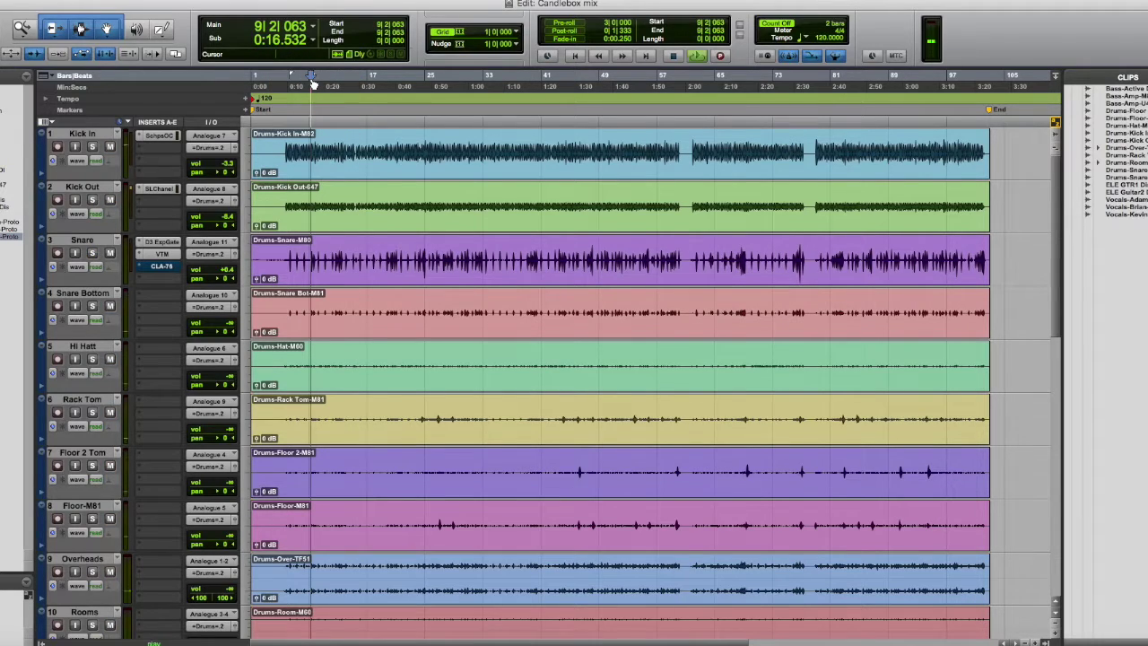
{"action": "left_click", "coordinate": [231, 272]}
{"action": "left_click_drag", "start_coordinate": [233, 270], "coordinate": [233, 275]}
{"action": "key", "text": "space"}
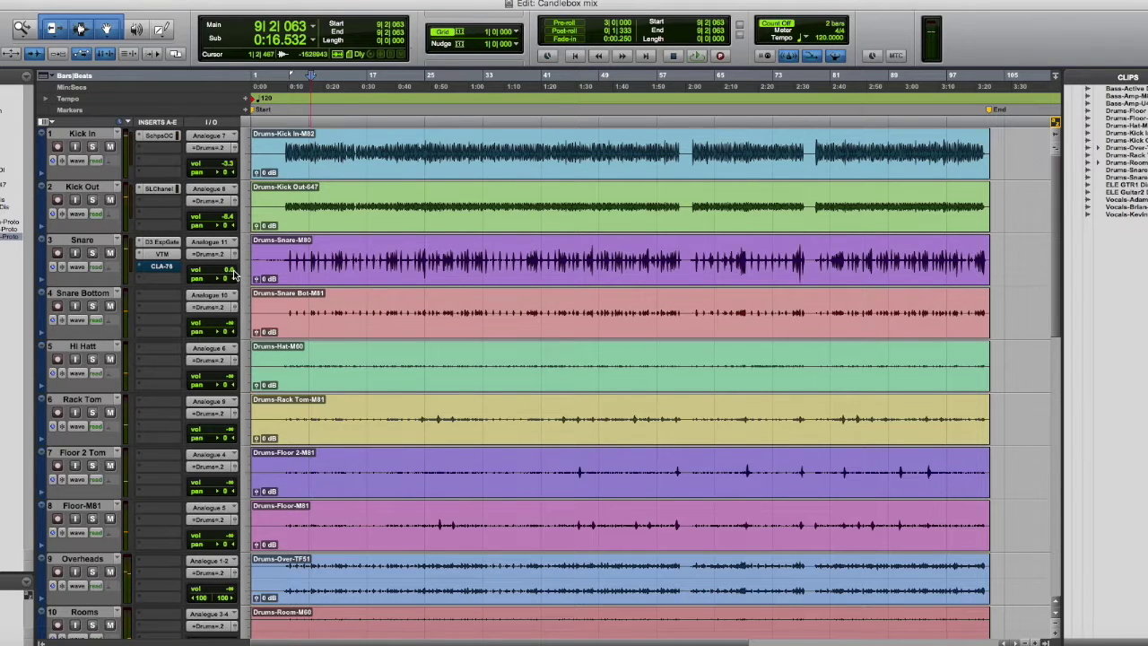
Raise the Snare Bottom fader to -4.1 dB in the Mix window and solo the track.
{"action": "key", "text": "ctrl+equal"}
{"action": "left_click_drag", "start_coordinate": [152, 539], "coordinate": [154, 455]}
{"action": "left_click", "coordinate": [153, 386]}
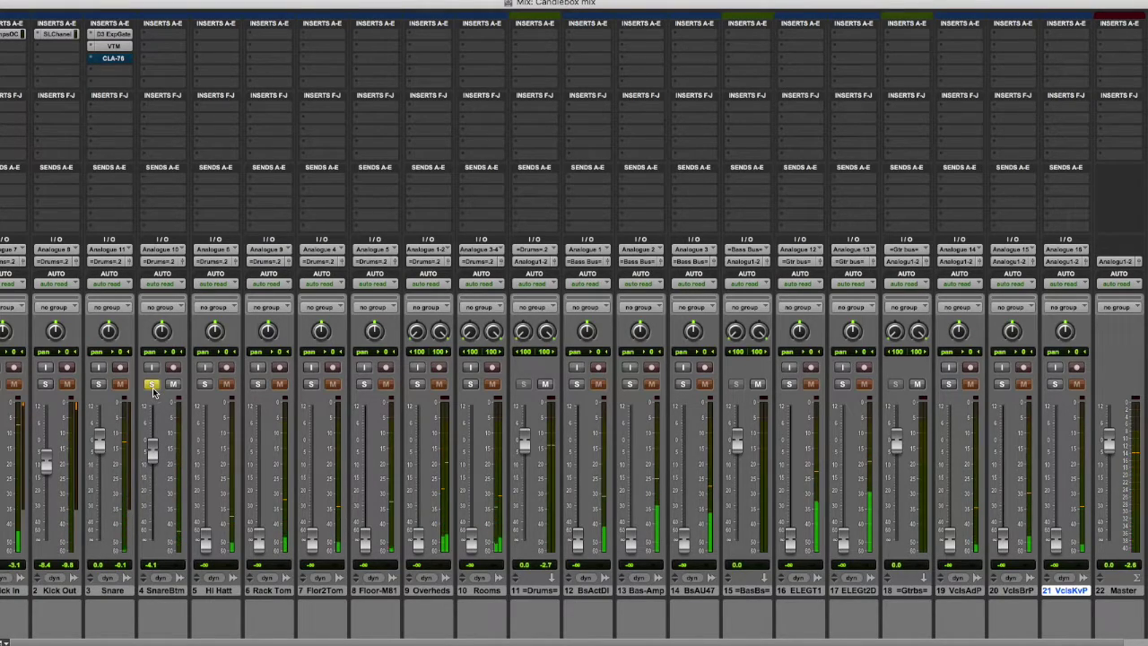
Unsolo the Snare Bottom track and insert SSLGChannel (mono) in its first insert slot, moving the plug-in window fully into view.
{"action": "left_click", "coordinate": [153, 386]}
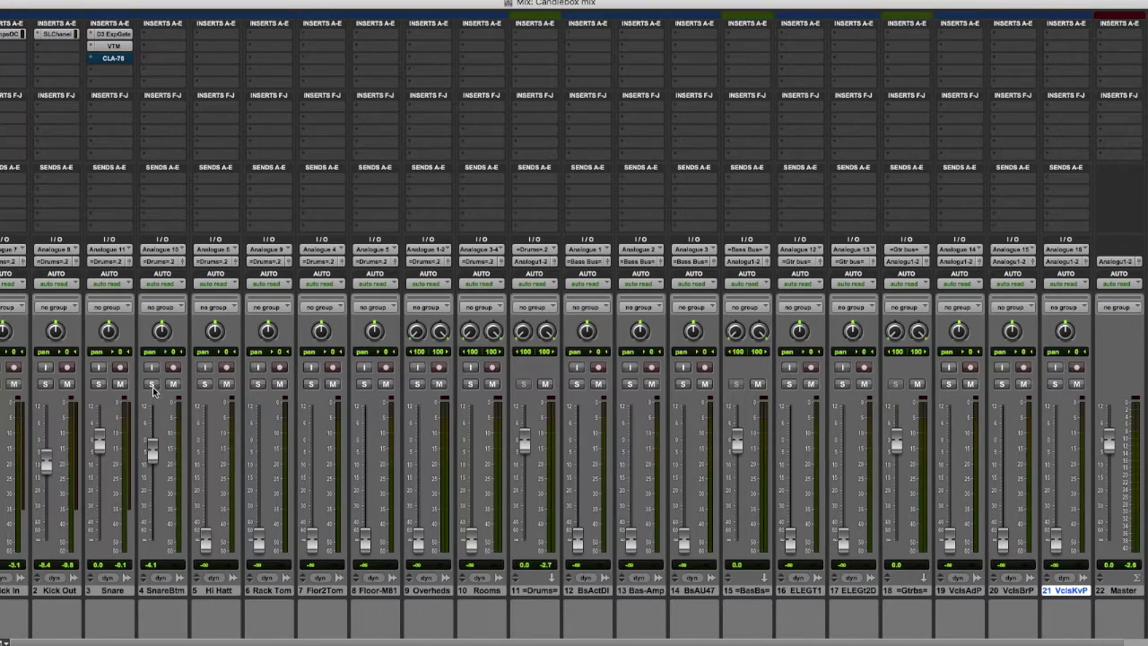
{"action": "left_click", "coordinate": [169, 34]}
{"action": "mouse_move", "coordinate": [206, 61]}
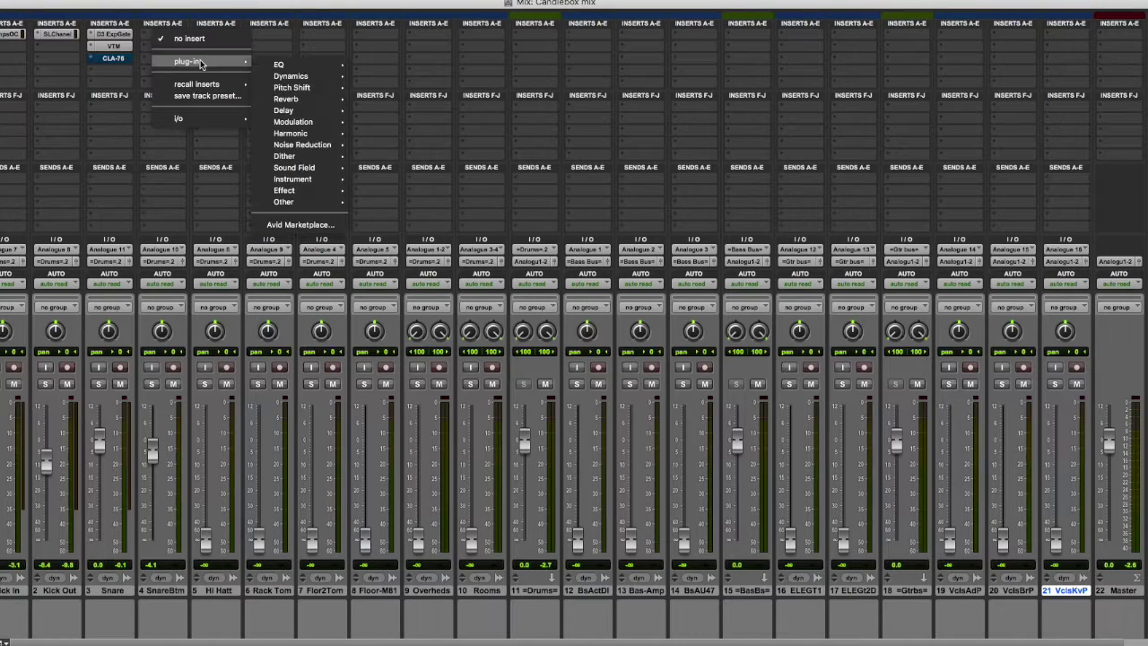
{"action": "mouse_move", "coordinate": [277, 76]}
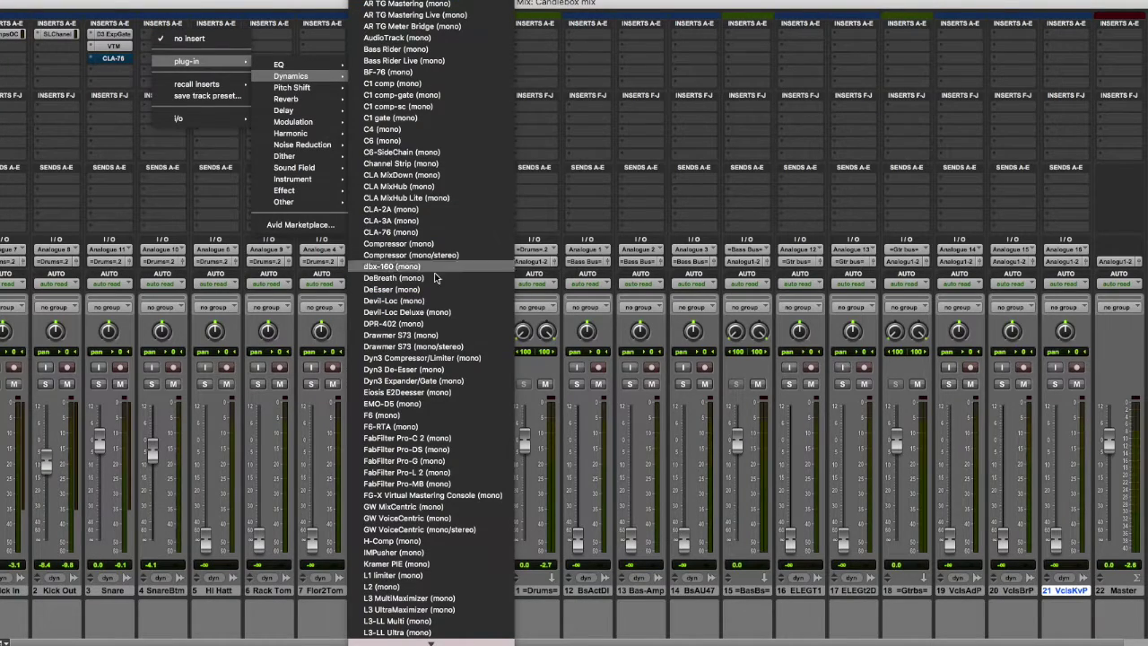
{"action": "mouse_move", "coordinate": [415, 642]}
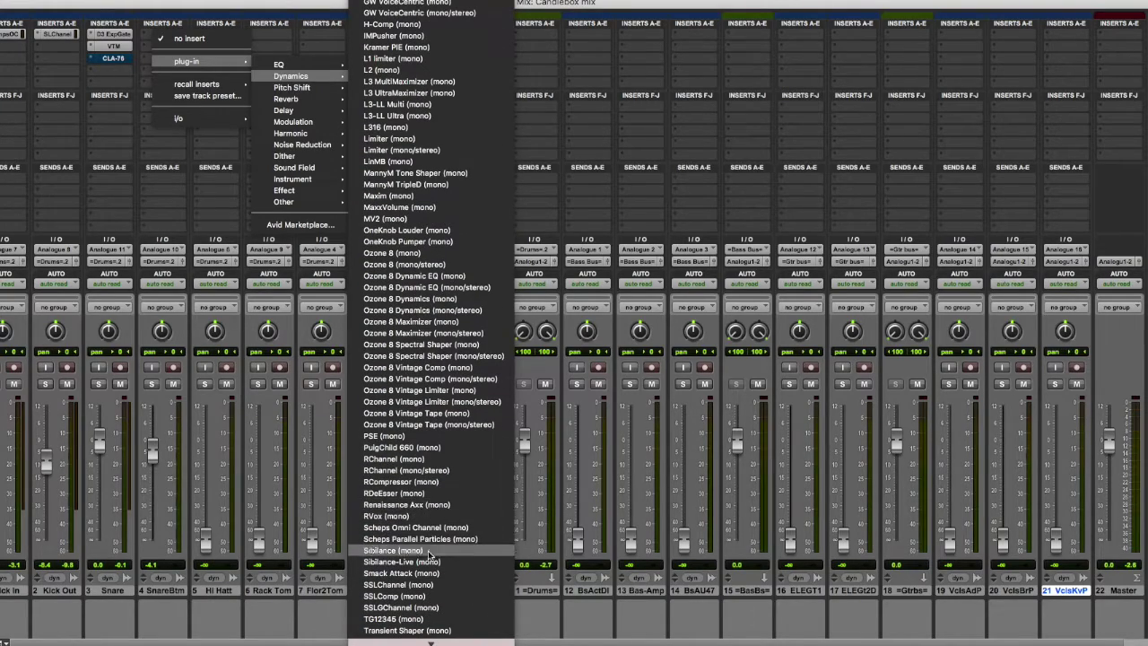
{"action": "left_click", "coordinate": [420, 607]}
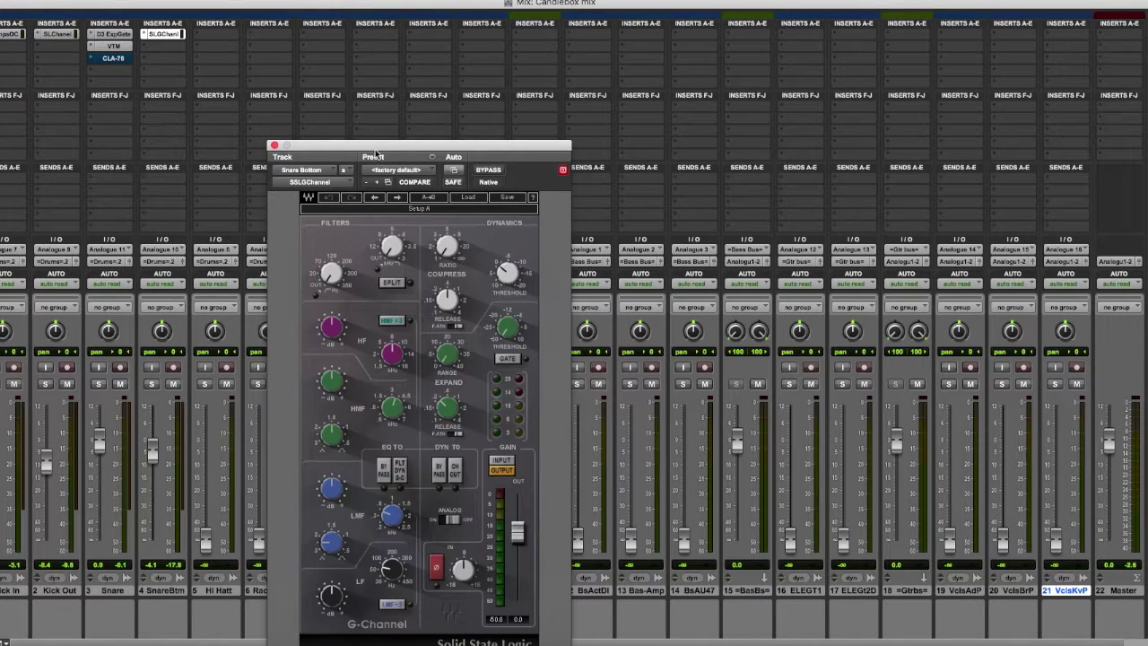
{"action": "left_click_drag", "start_coordinate": [375, 154], "coordinate": [357, 92]}
Set the Snare Bottom's high-pass filter near the 70 Hz mark, adjust the HF frequency, and boost the HF gain.
{"action": "left_click_drag", "start_coordinate": [311, 223], "coordinate": [311, 235]}
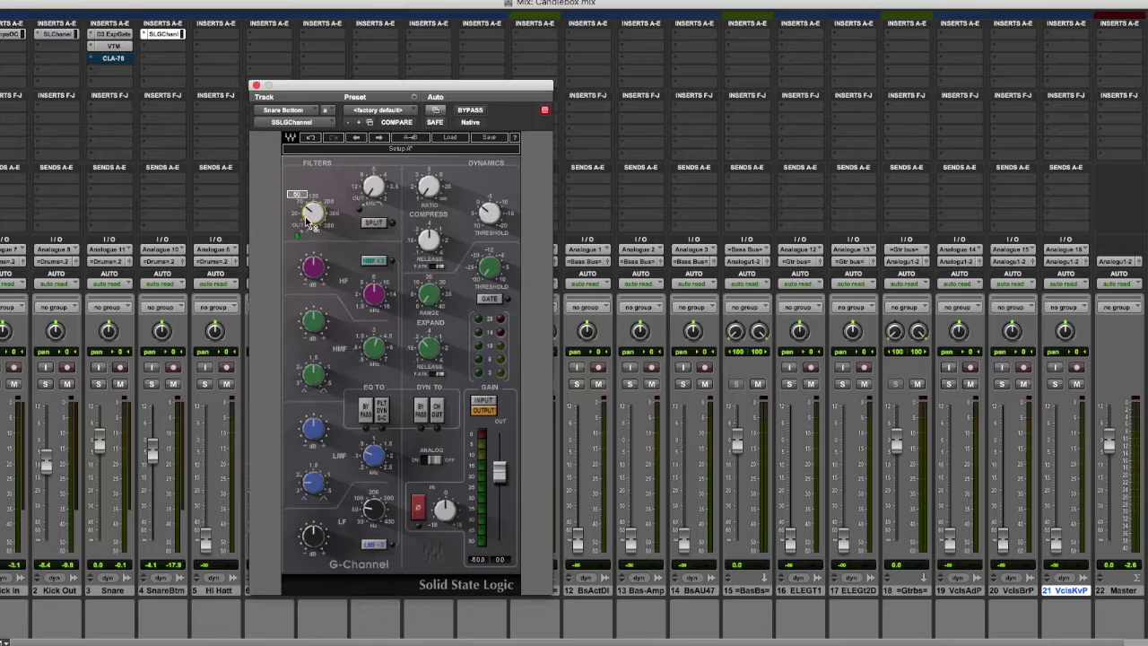
{"action": "left_click_drag", "start_coordinate": [375, 296], "coordinate": [375, 300]}
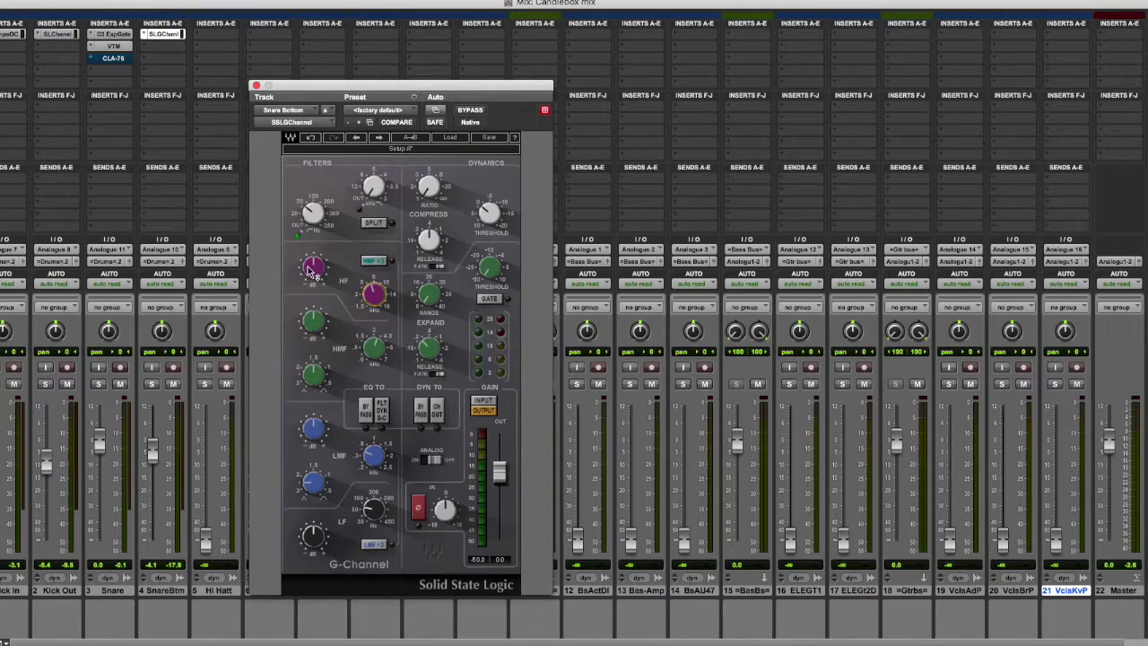
{"action": "left_click_drag", "start_coordinate": [315, 271], "coordinate": [315, 266]}
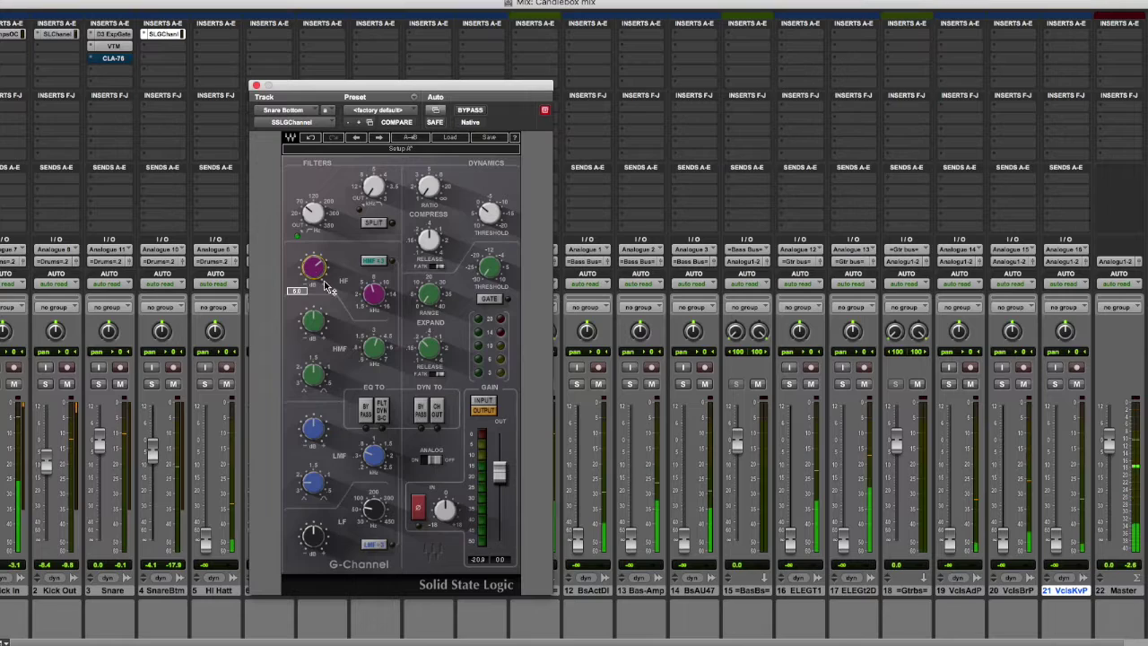
Boost the Snare Bottom's HMF gain slightly, cut its LMF gain slightly, and adjust the LMF and LF frequencies.
{"action": "left_click_drag", "start_coordinate": [374, 350], "coordinate": [314, 334]}
{"action": "left_click", "coordinate": [313, 428]}
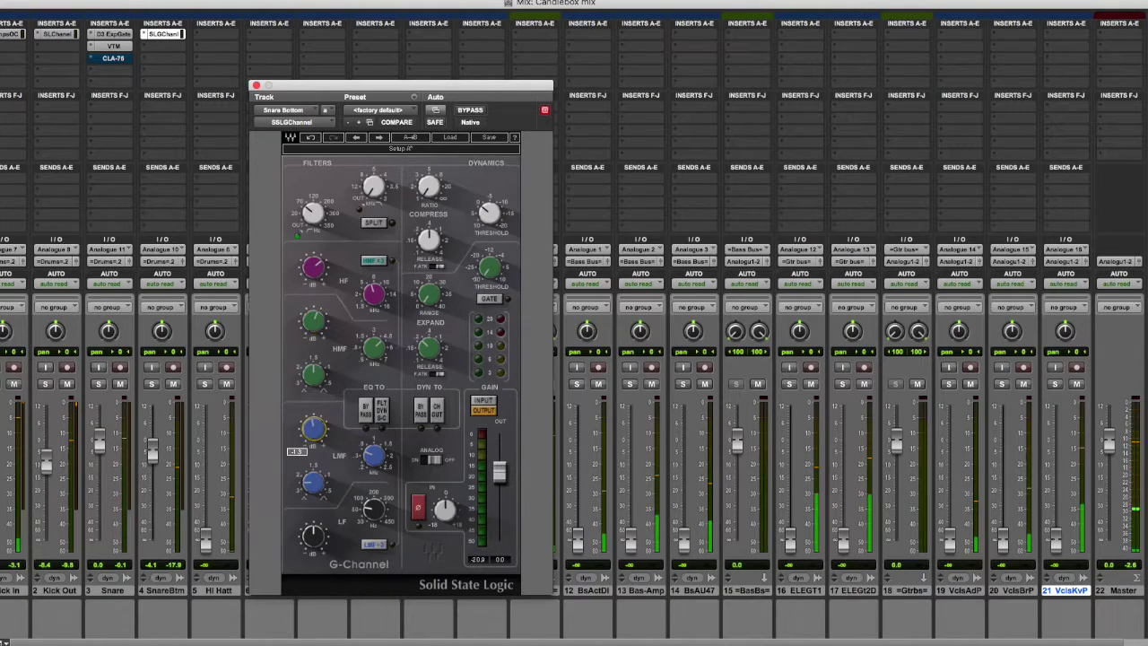
{"action": "left_click", "coordinate": [373, 454]}
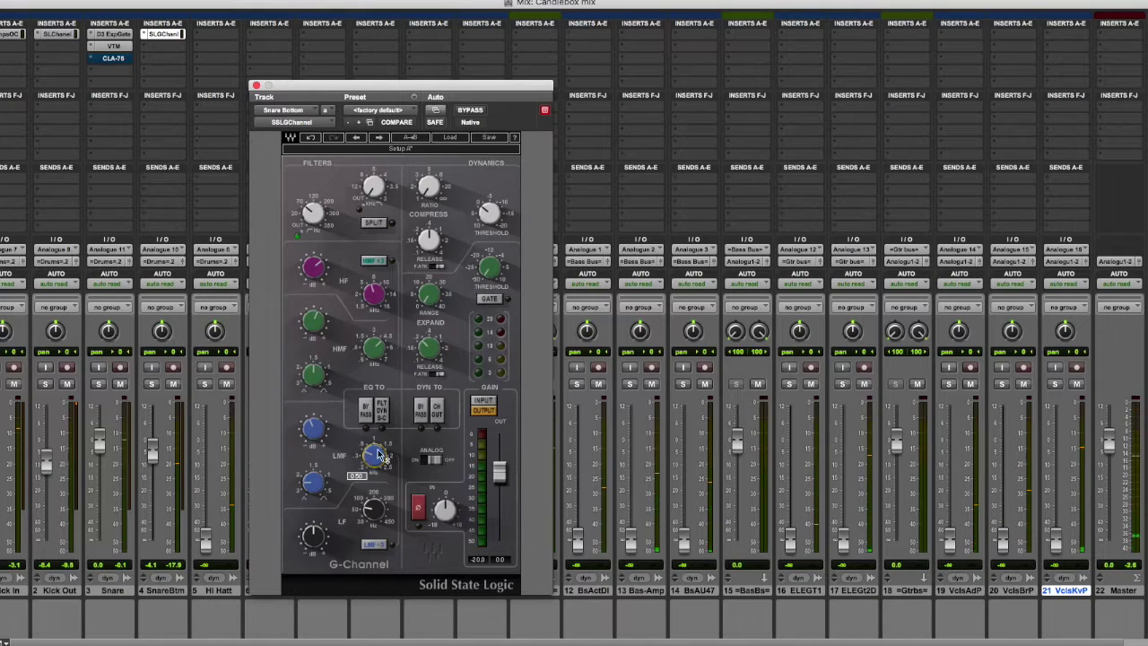
{"action": "left_click", "coordinate": [376, 516]}
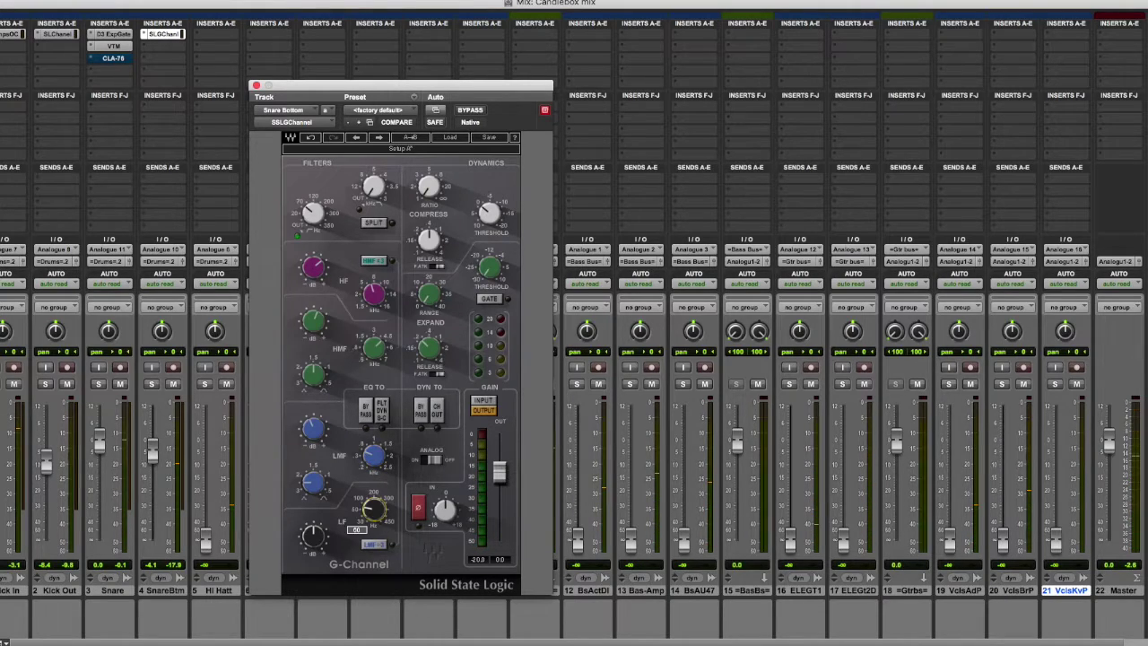
Compress the Snare Bottom during playback with a higher ratio, shorter release, threshold near -20, and increased input gain.
{"action": "left_click", "coordinate": [430, 186]}
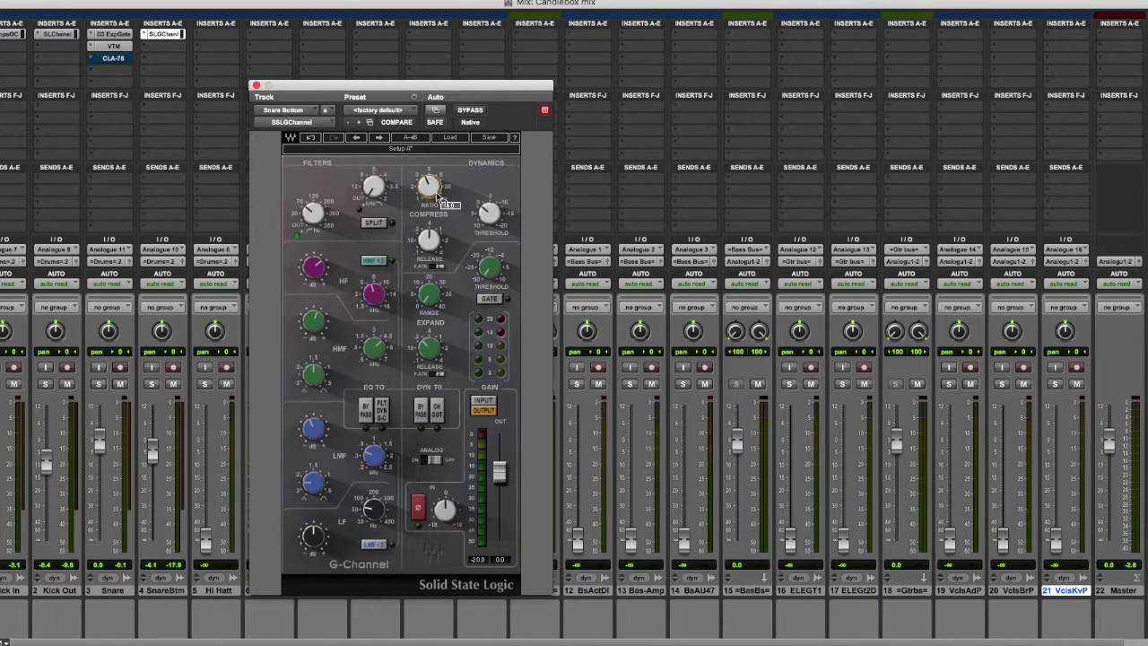
{"action": "left_click", "coordinate": [429, 239]}
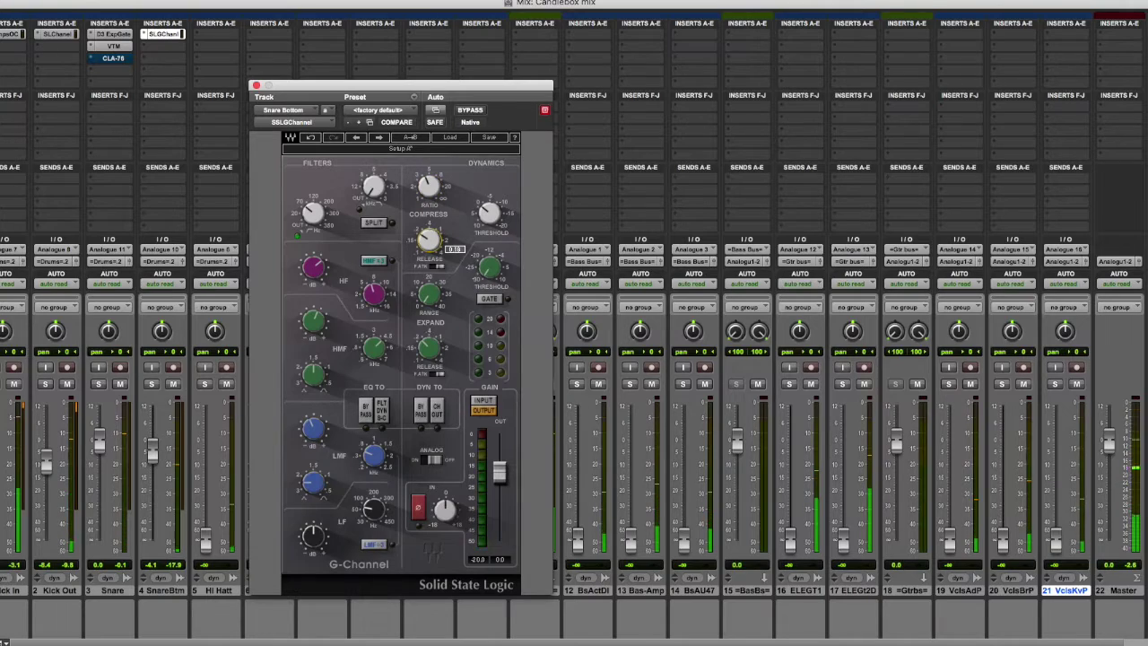
{"action": "left_click_drag", "start_coordinate": [491, 214], "coordinate": [491, 170]}
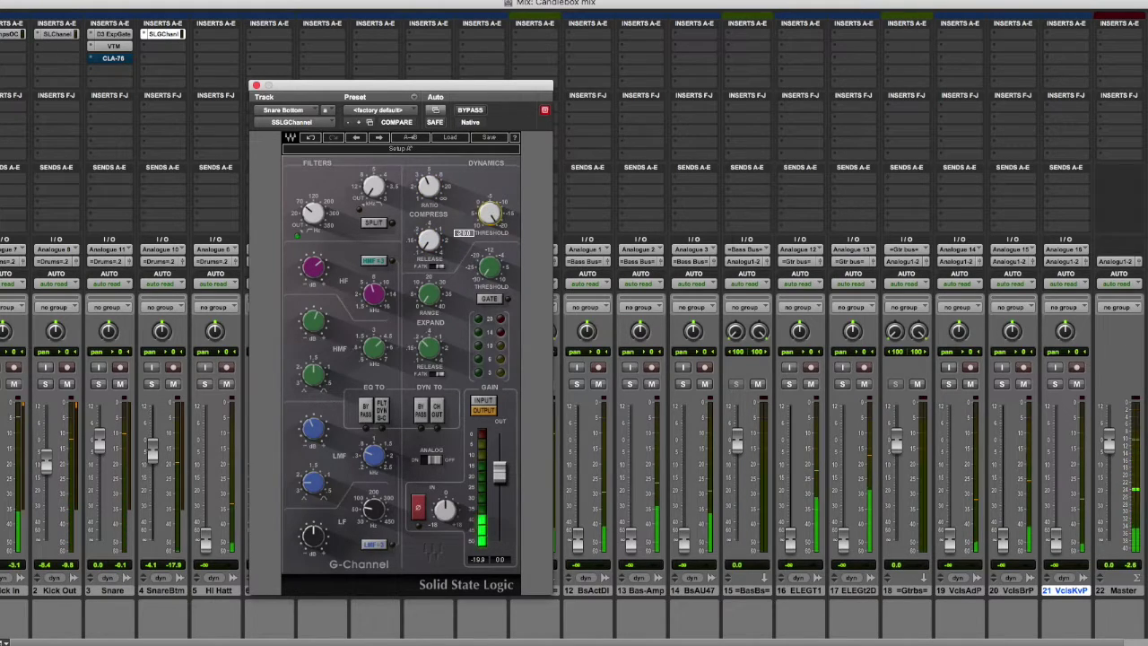
{"action": "left_click_drag", "start_coordinate": [490, 214], "coordinate": [490, 219]}
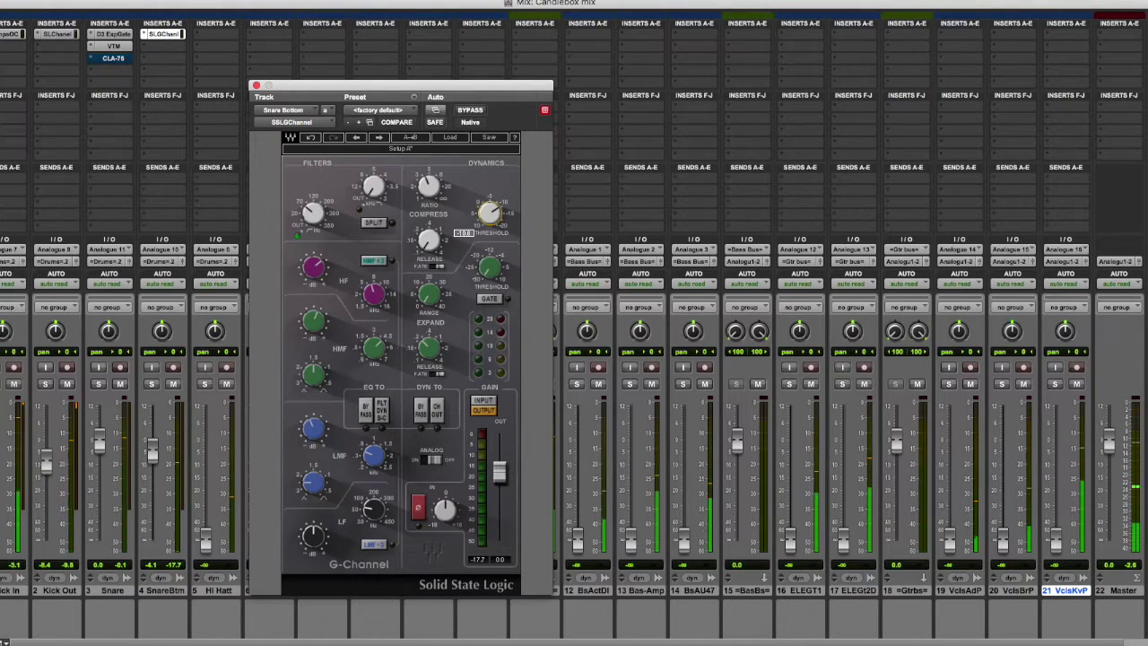
{"action": "left_click_drag", "start_coordinate": [450, 508], "coordinate": [450, 490]}
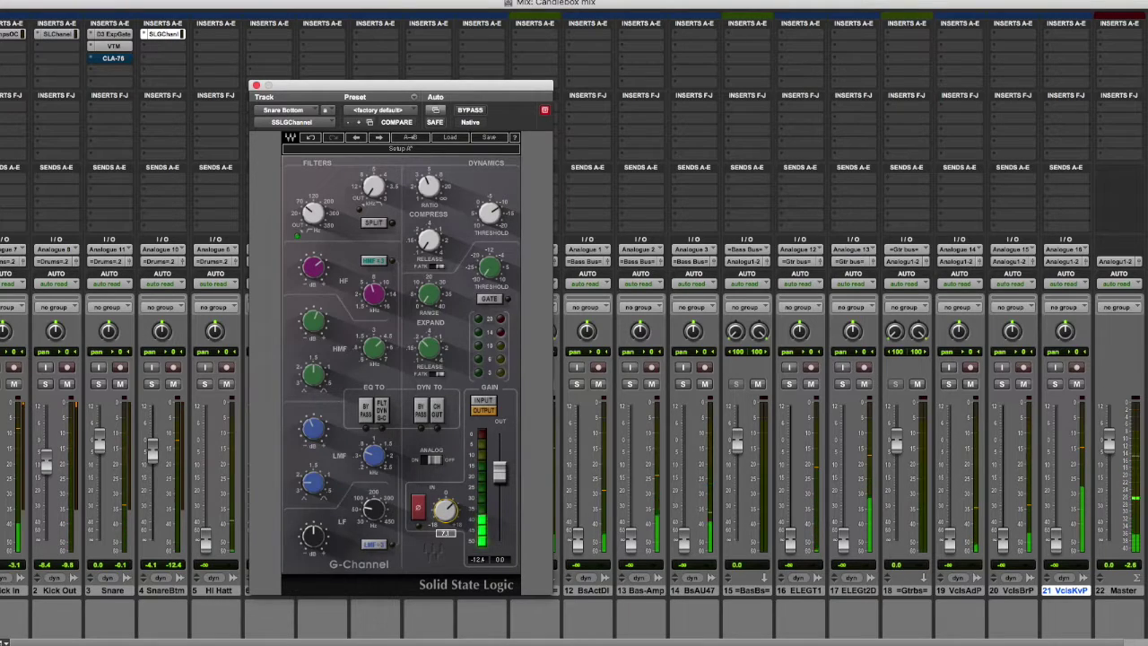
{"action": "left_click", "coordinate": [505, 213]}
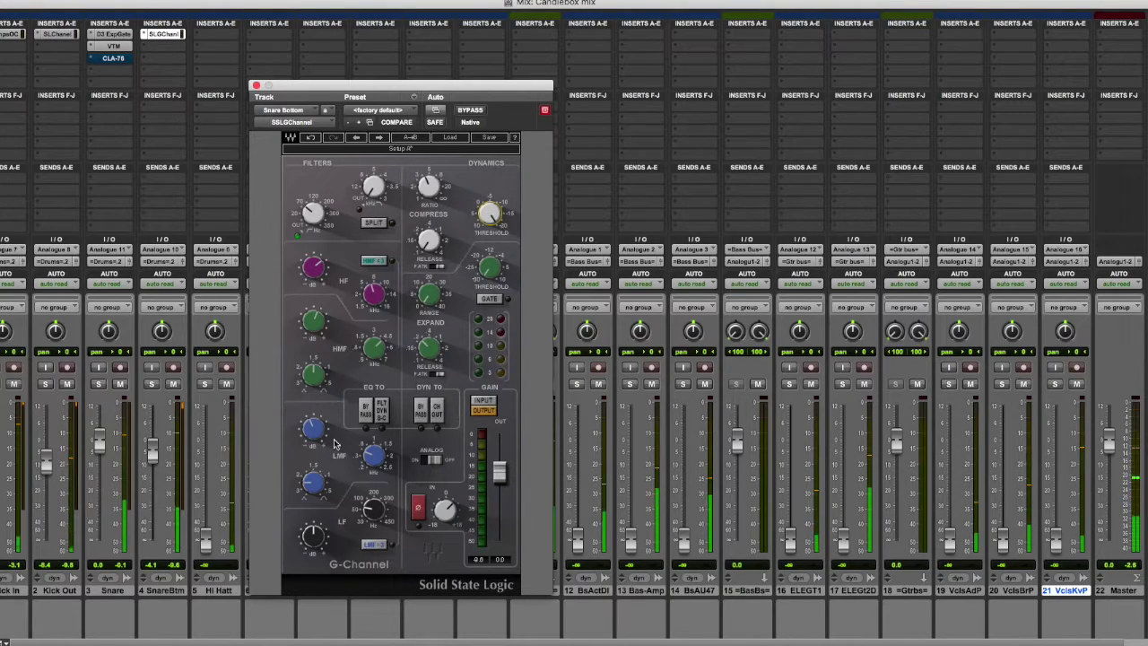
Raise the Snare Bottom to +0.4 dB, solo it with the Snare to test the input polarity, and clear both solos.
{"action": "left_click_drag", "start_coordinate": [154, 451], "coordinate": [154, 436]}
{"action": "left_click", "coordinate": [98, 383]}
{"action": "left_click", "coordinate": [151, 384]}
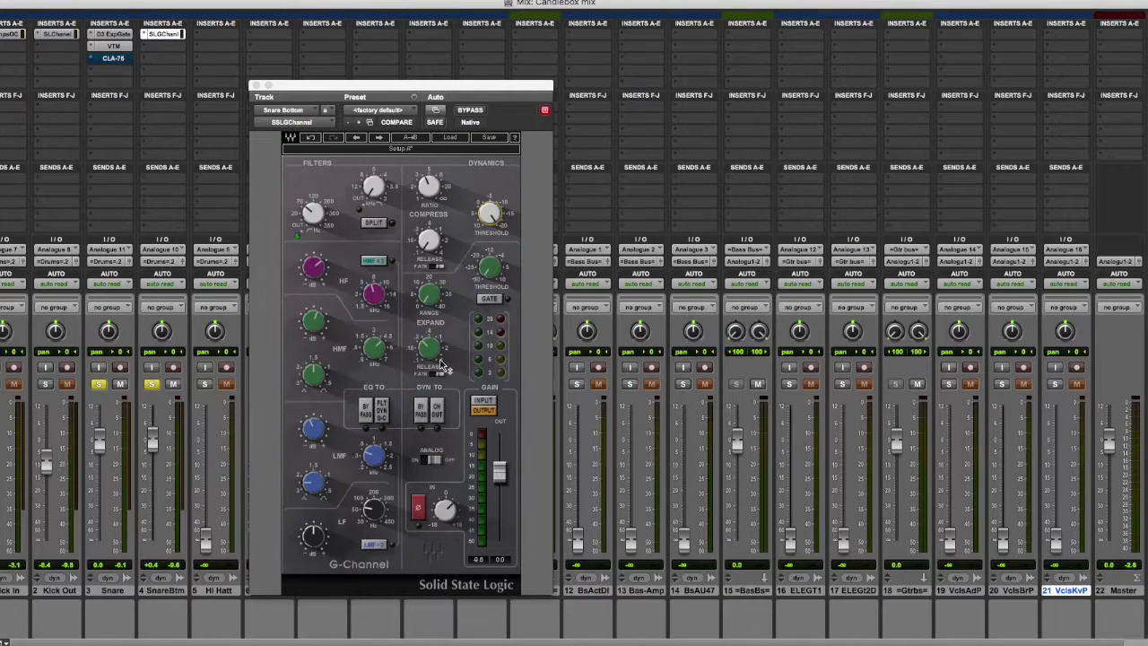
{"action": "left_click", "coordinate": [419, 509]}
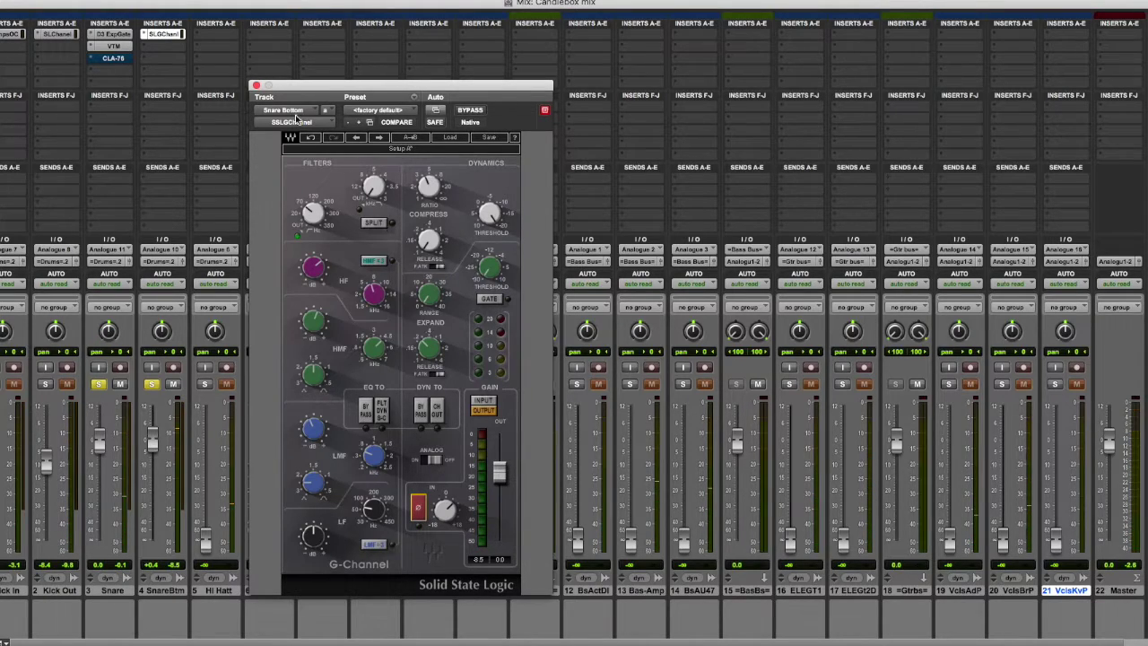
{"action": "left_click", "coordinate": [256, 86]}
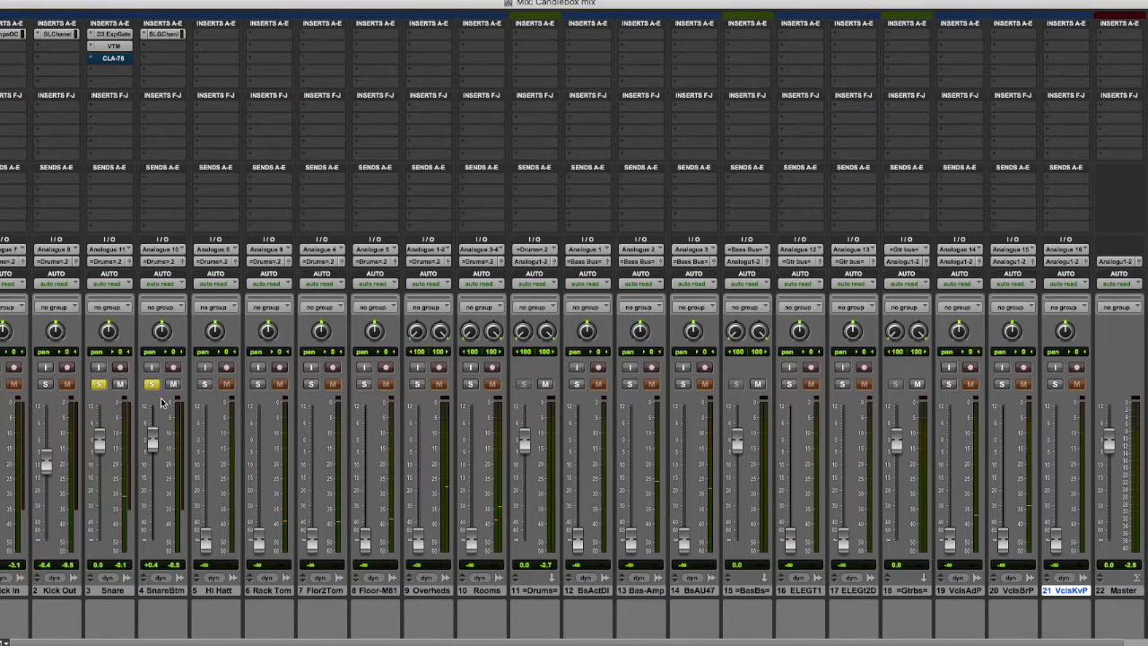
{"action": "left_click", "coordinate": [154, 386]}
{"action": "left_click", "coordinate": [99, 385]}
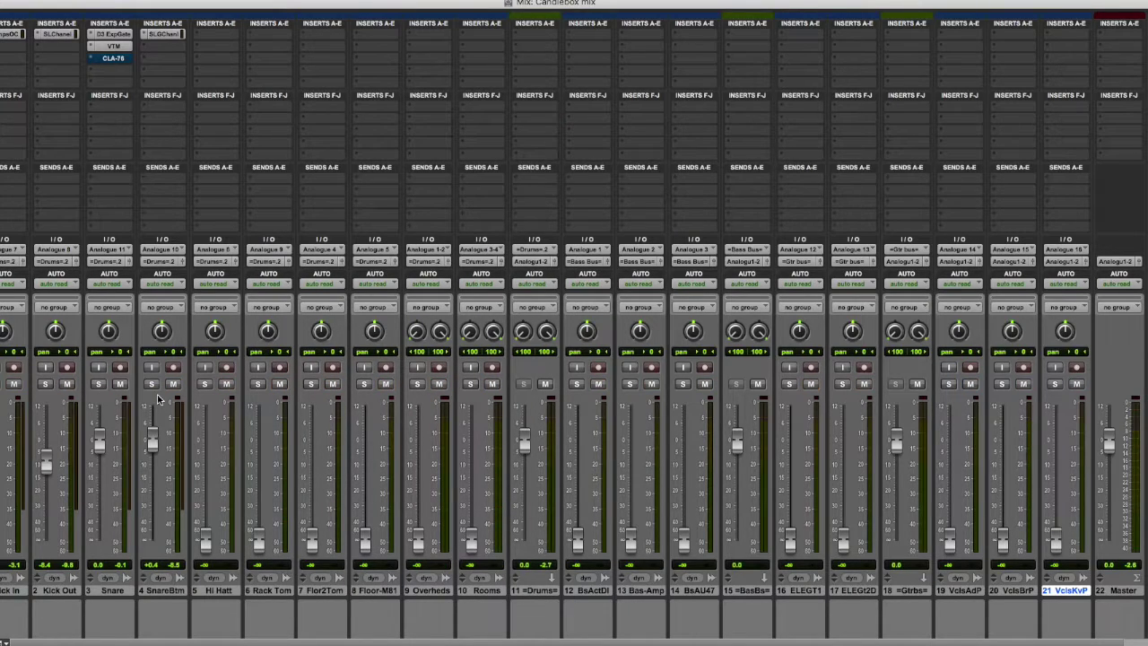
Pull the Snare Bottom fader fully down, bring it up to -14.2 dB during playback, and compare the blend by muting it.
{"action": "left_click_drag", "start_coordinate": [153, 439], "coordinate": [152, 594]}
{"action": "left_click_drag", "start_coordinate": [154, 541], "coordinate": [154, 478]}
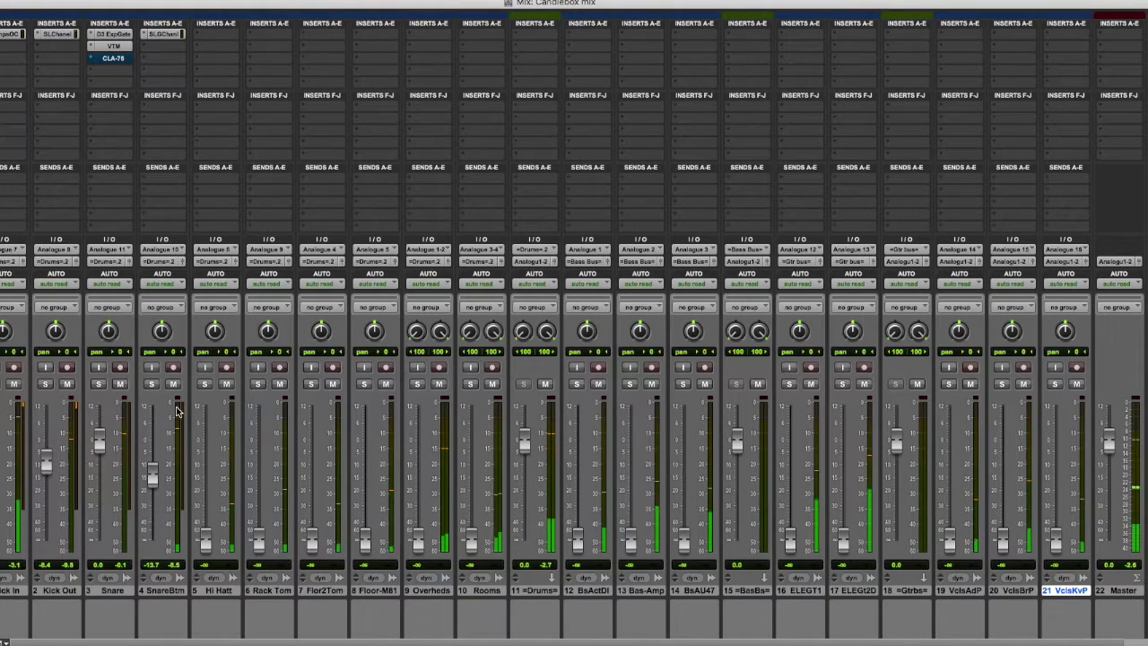
{"action": "left_click", "coordinate": [175, 388]}
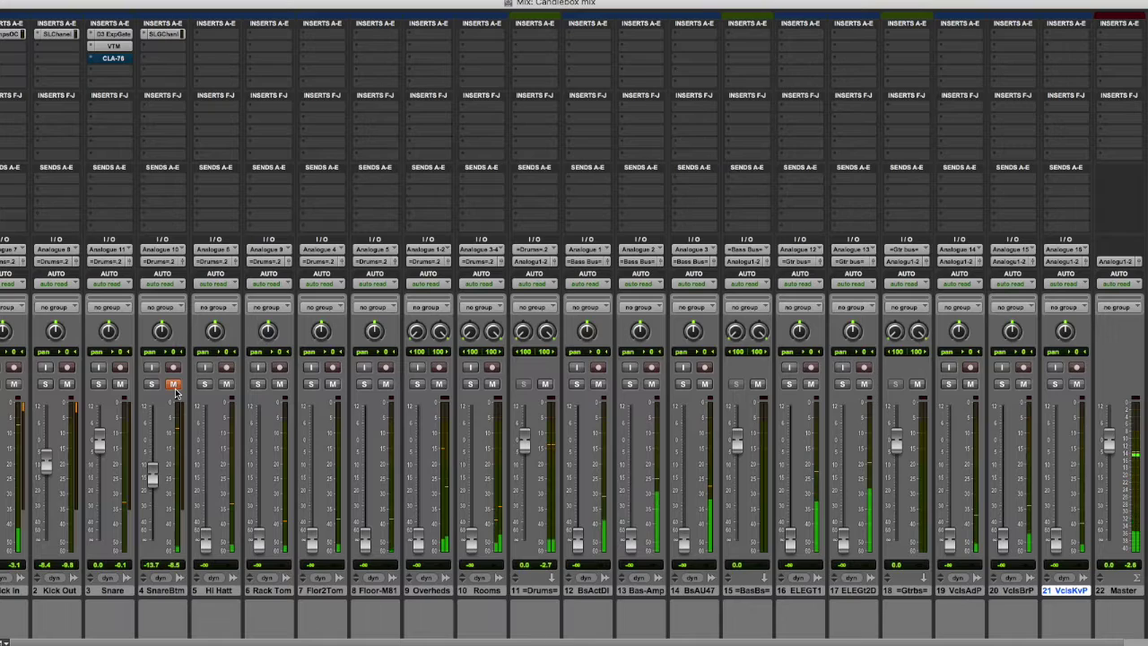
{"action": "left_click", "coordinate": [175, 386]}
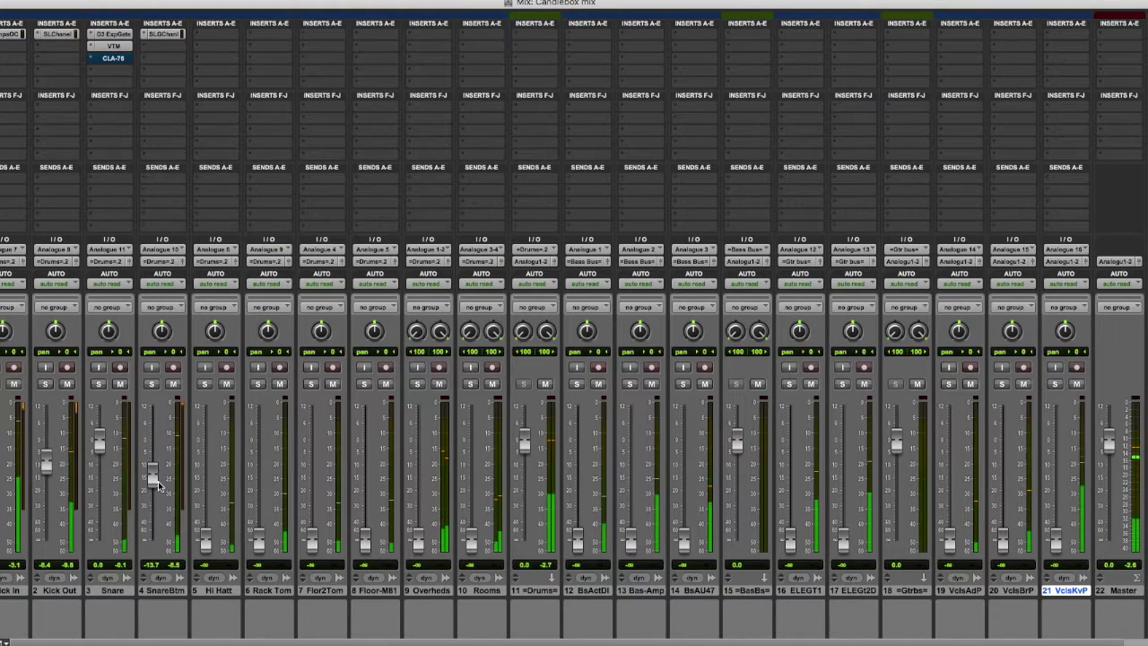
{"action": "left_click_drag", "start_coordinate": [164, 471], "coordinate": [158, 487]}
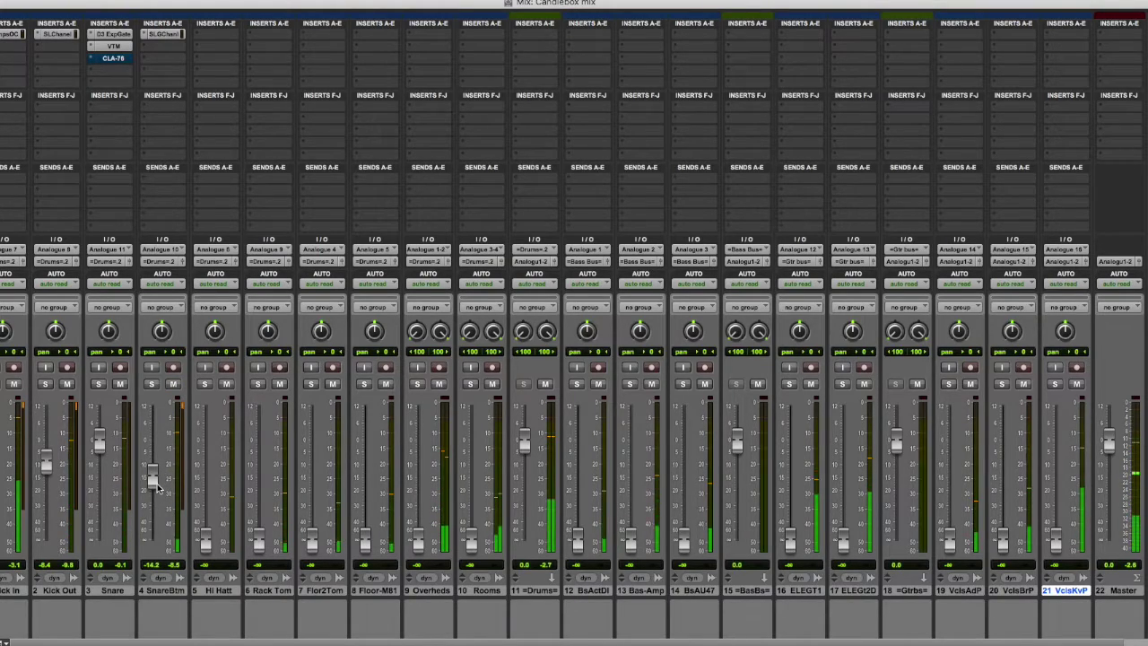
Reopen the Snare Bottom's SSLGChannel and set the expander range slightly below its 40 mark during playback.
{"action": "left_click", "coordinate": [171, 36]}
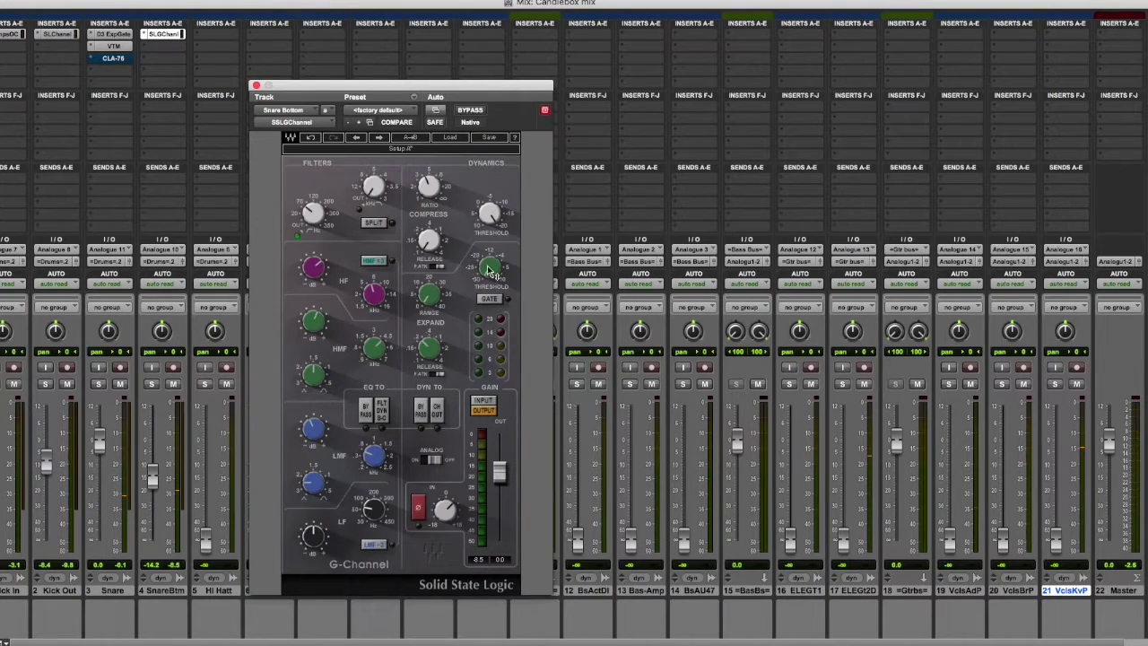
{"action": "left_click", "coordinate": [490, 300]}
{"action": "mouse_move", "coordinate": [429, 296]}
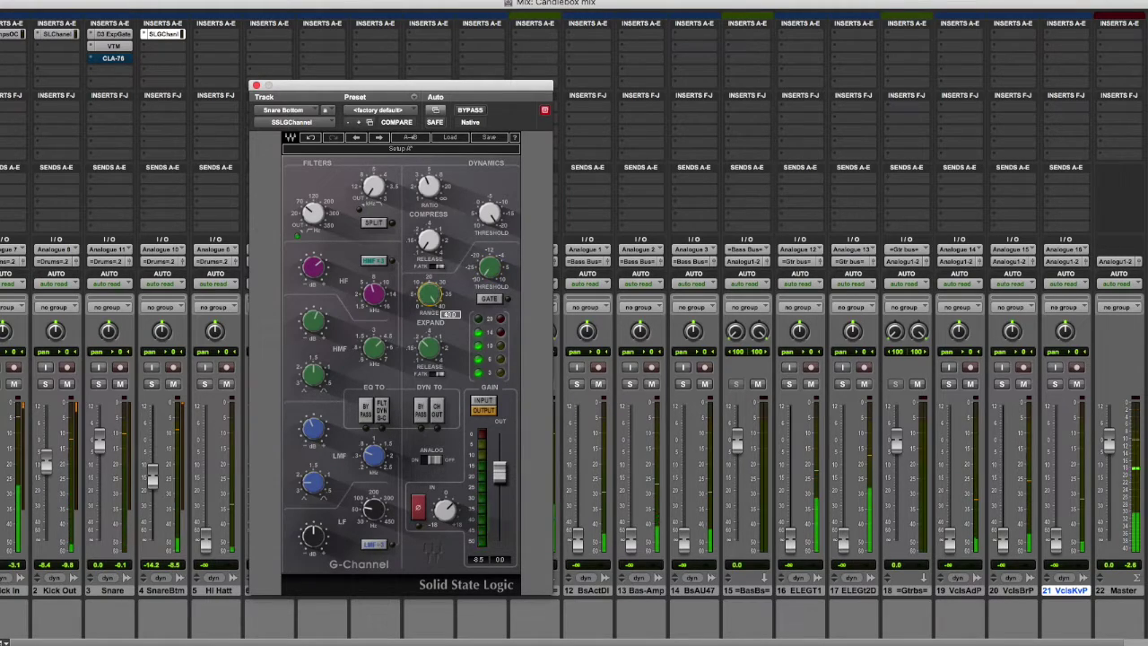
{"action": "left_click_drag", "start_coordinate": [430, 295], "coordinate": [437, 306]}
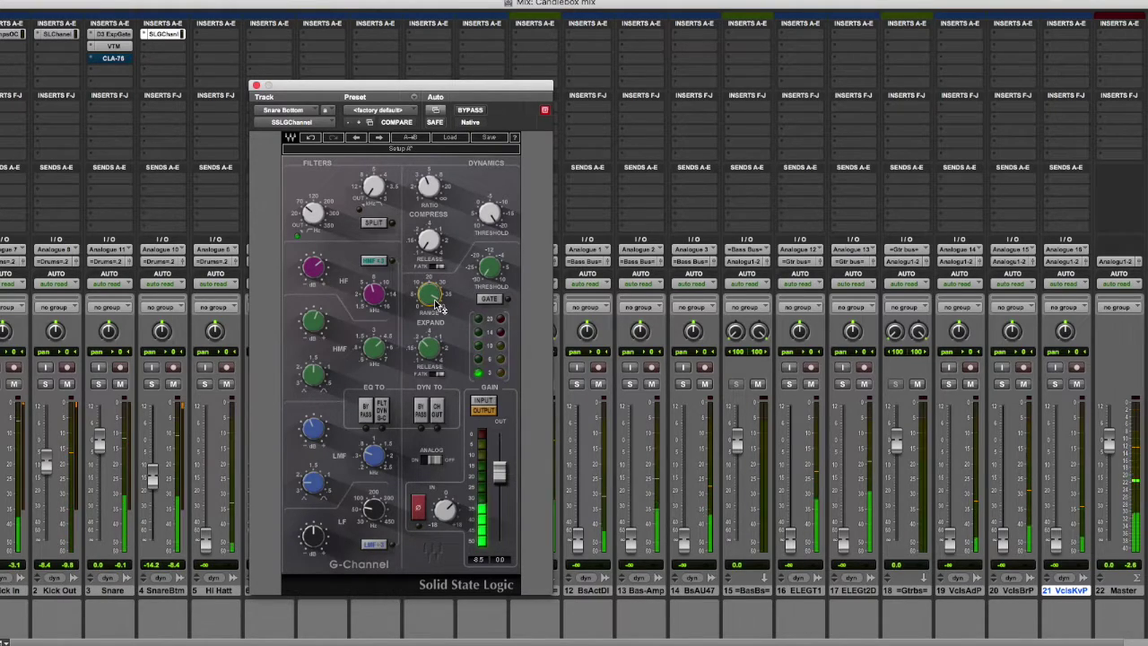
Raise the Snare Bottom fader to -12.3 dB and close the SSLGChannel window.
{"action": "left_click", "coordinate": [156, 476]}
{"action": "left_click_drag", "start_coordinate": [157, 477], "coordinate": [157, 475]}
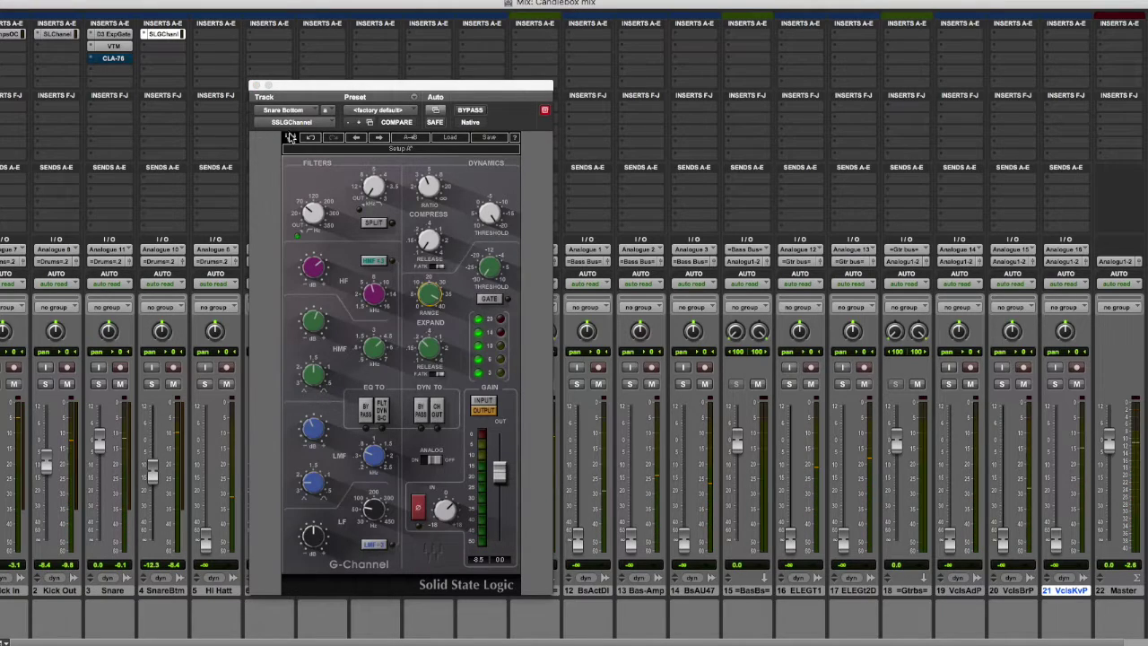
{"action": "left_click", "coordinate": [256, 86]}
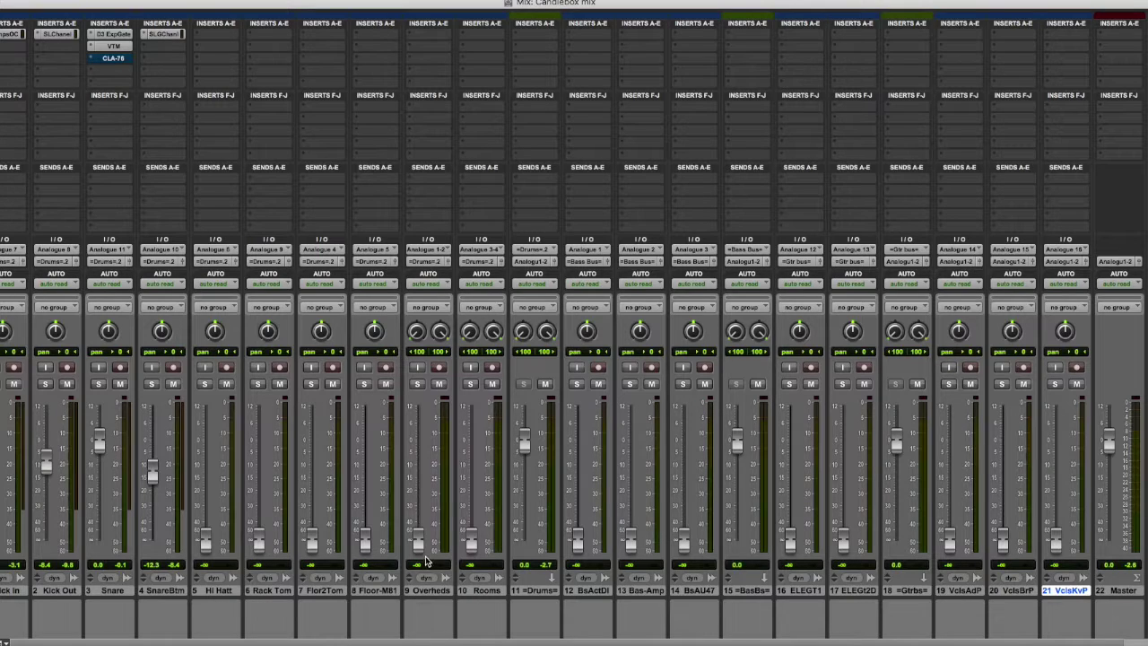
Raise the Overheads fader to -9.7 dB while the drums play.
{"action": "left_click_drag", "start_coordinate": [418, 542], "coordinate": [419, 473]}
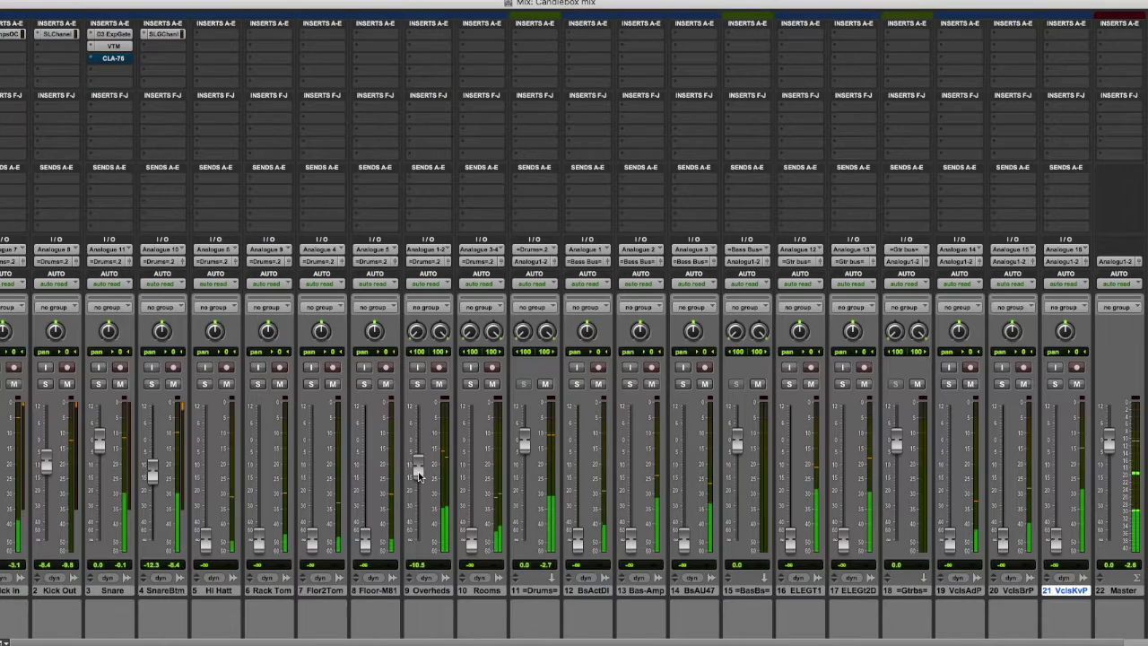
{"action": "left_click_drag", "start_coordinate": [418, 476], "coordinate": [418, 472]}
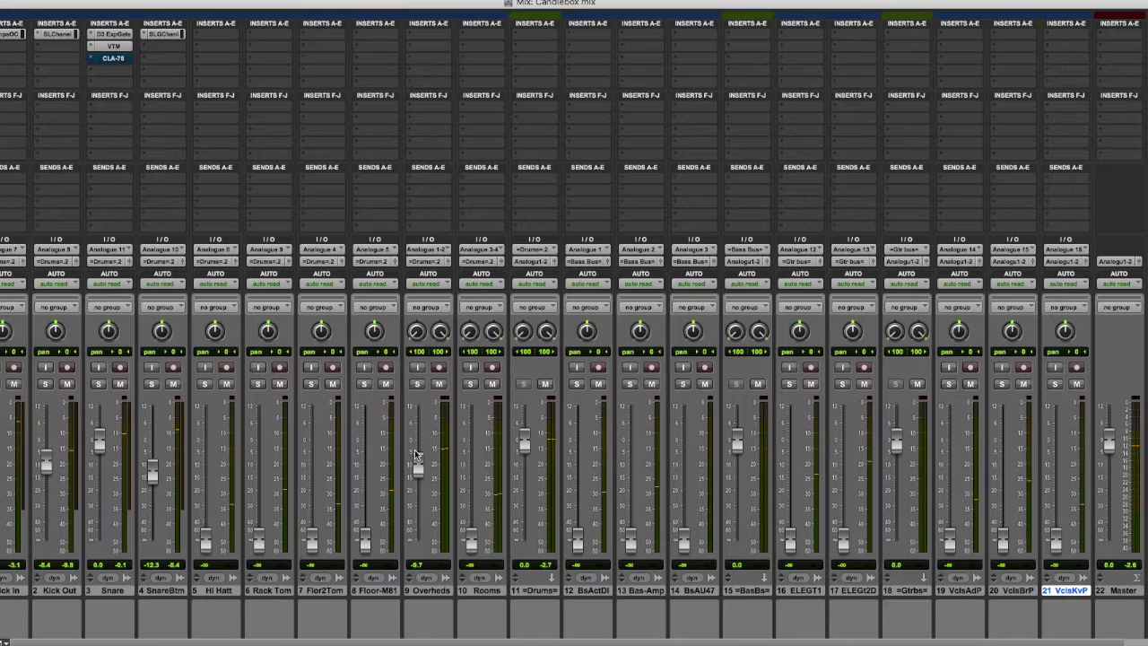
Insert the stereo Scheps Omni Channel plug-in on the first insert of the Overheads track.
{"action": "left_click", "coordinate": [437, 38]}
{"action": "mouse_move", "coordinate": [502, 61]}
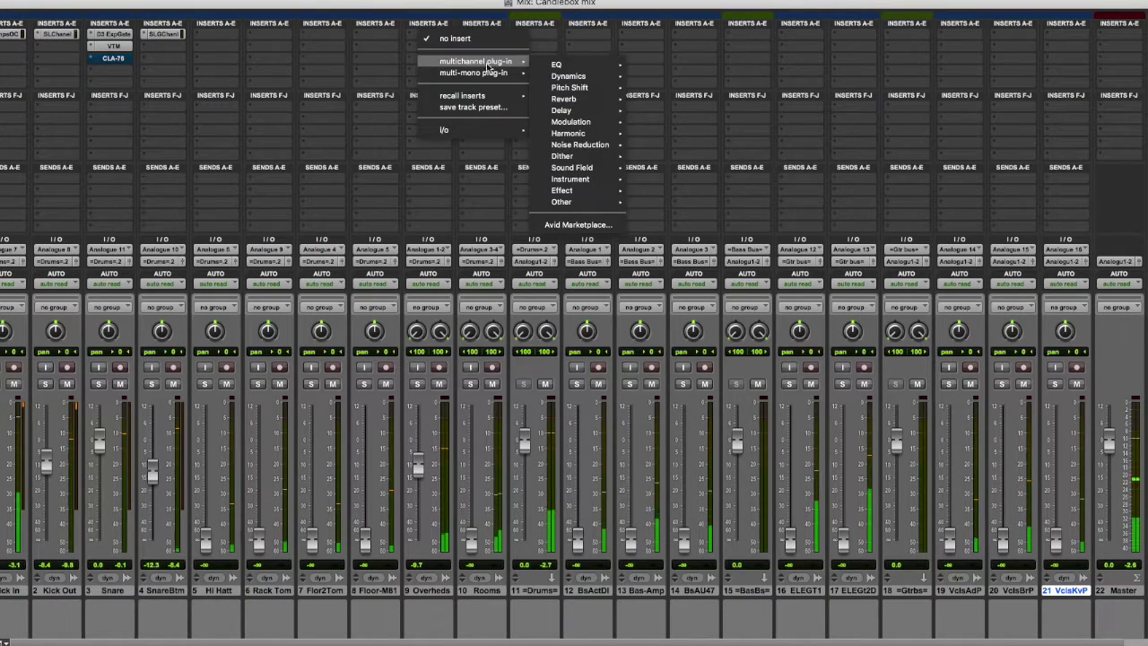
{"action": "mouse_move", "coordinate": [582, 79]}
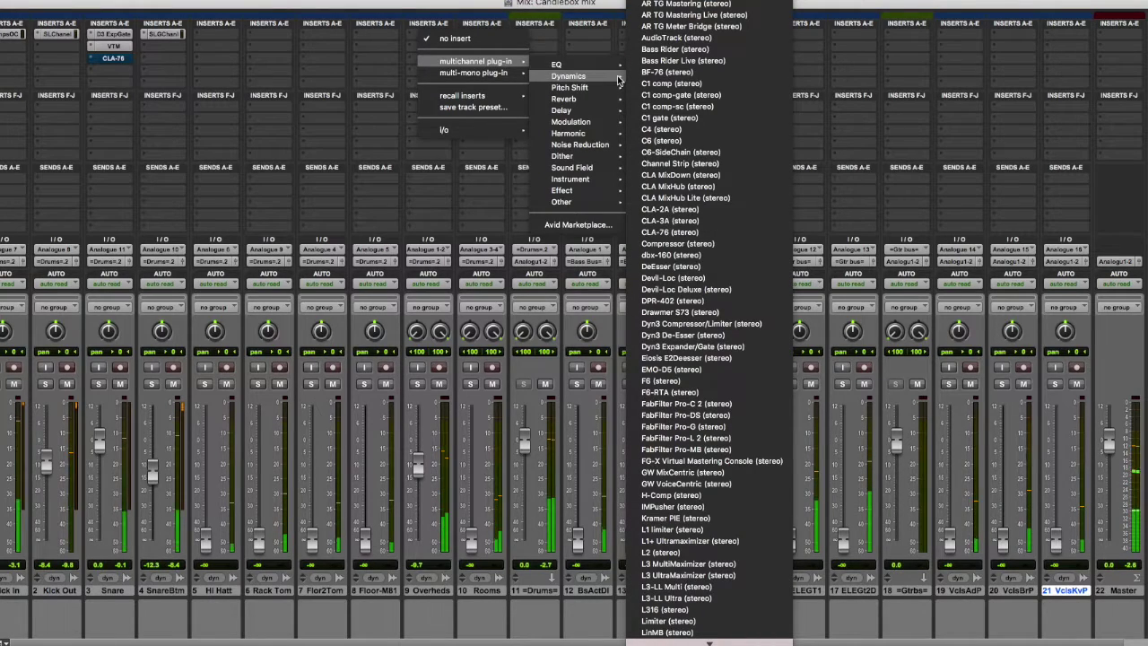
{"action": "mouse_move", "coordinate": [709, 644]}
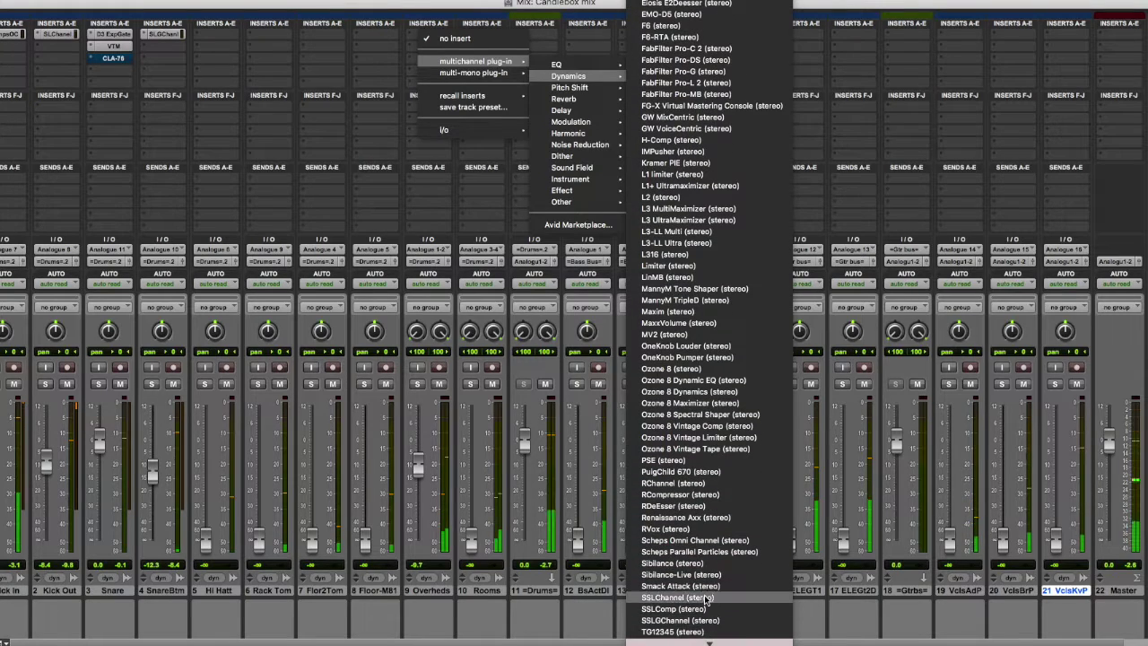
{"action": "left_click", "coordinate": [702, 552]}
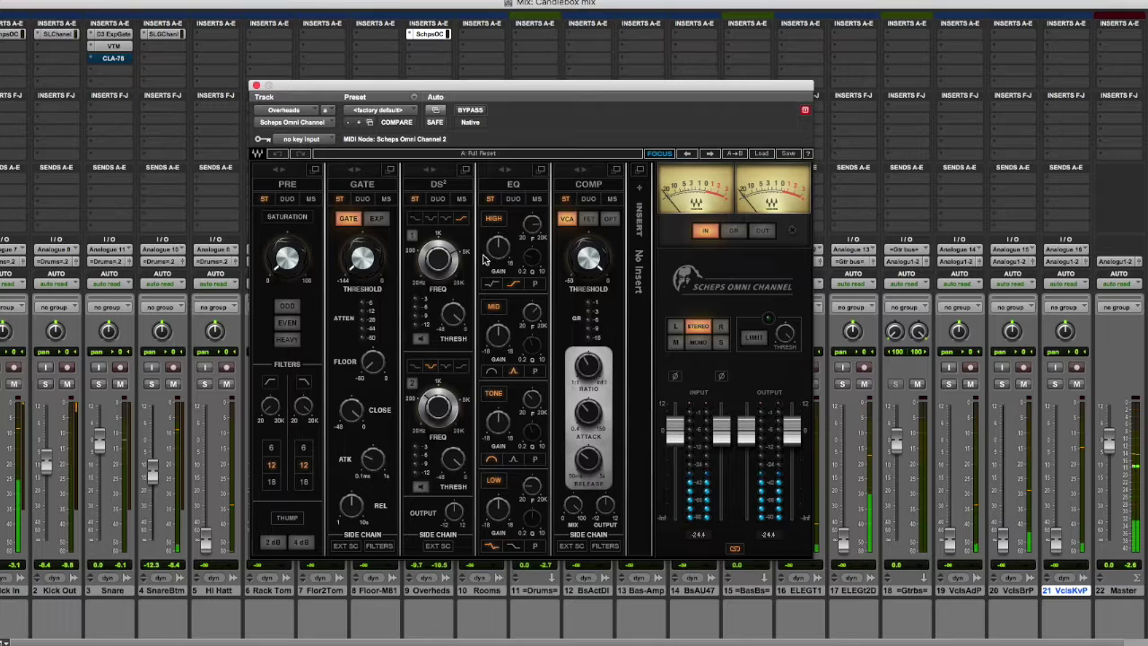
On the Overheads EQ, boost the high band 2.0 dB at 10267 Hz and cut the mid band 1.5 dB at 3962 Hz.
{"action": "left_click_drag", "start_coordinate": [501, 251], "coordinate": [532, 219]}
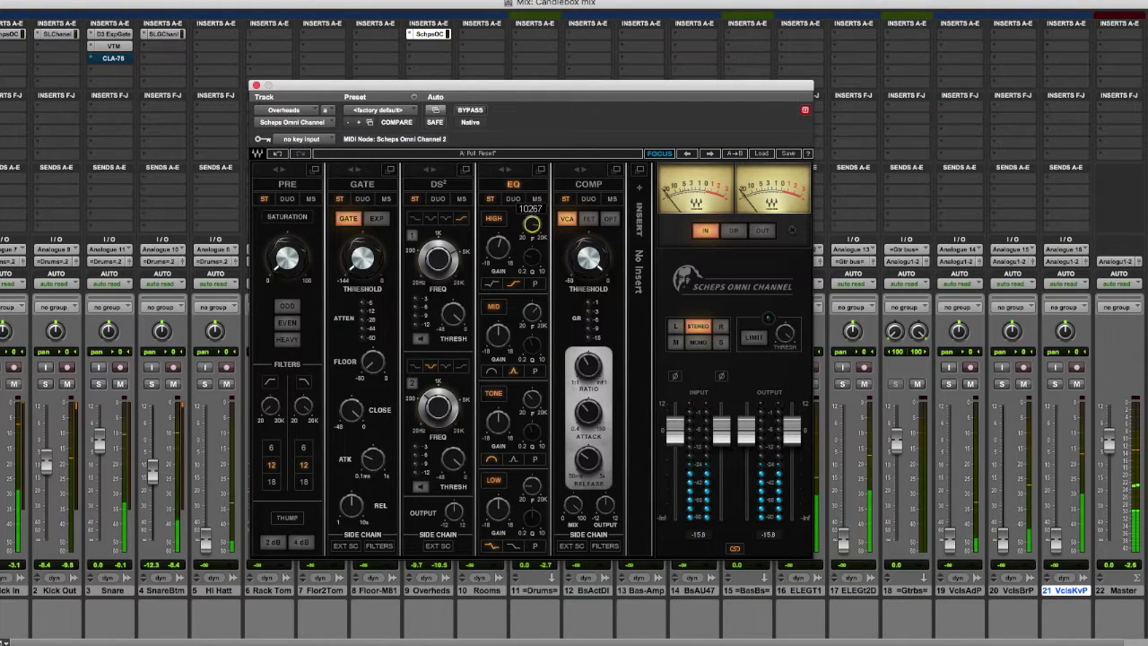
{"action": "left_click_drag", "start_coordinate": [499, 249], "coordinate": [499, 249]}
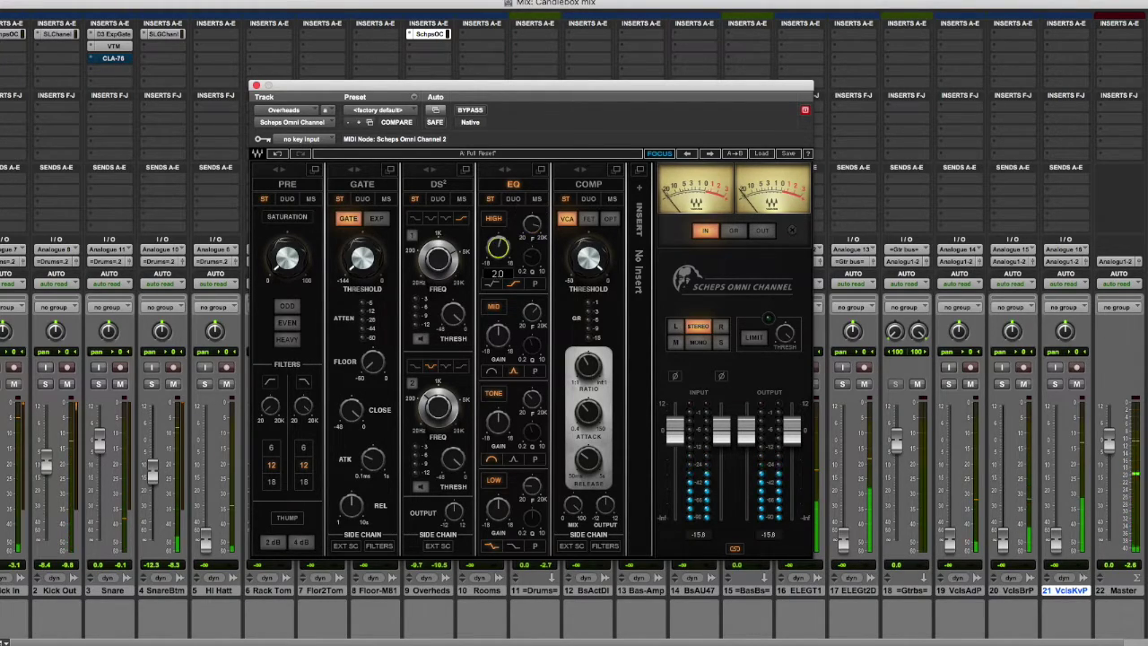
{"action": "left_click", "coordinate": [527, 318]}
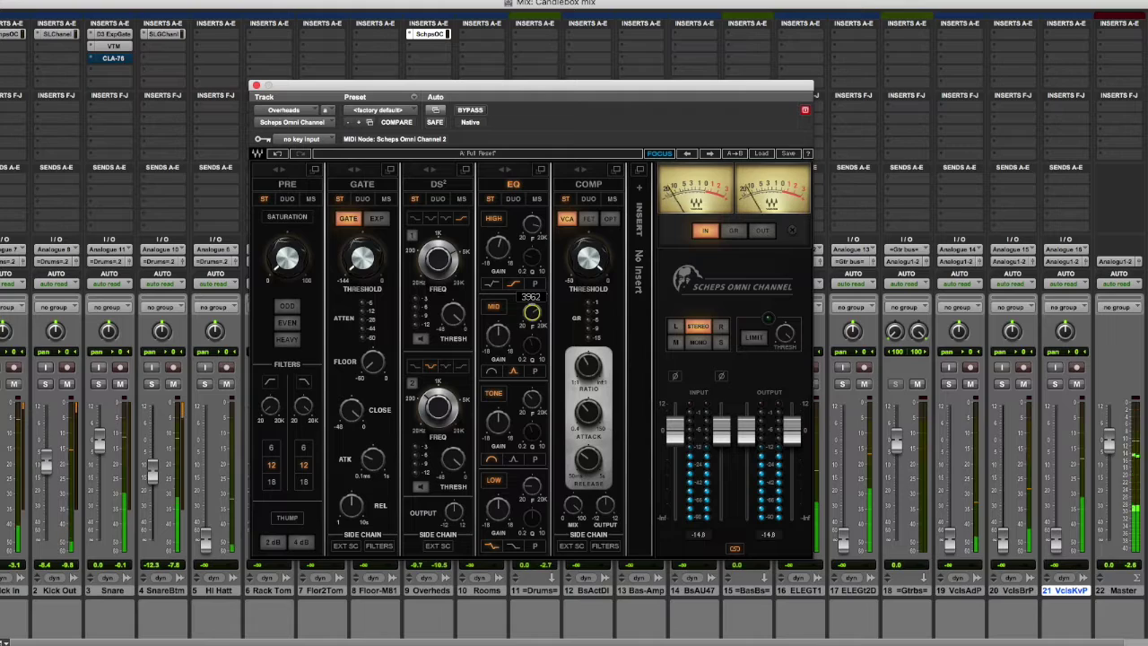
{"action": "left_click_drag", "start_coordinate": [500, 340], "coordinate": [501, 346]}
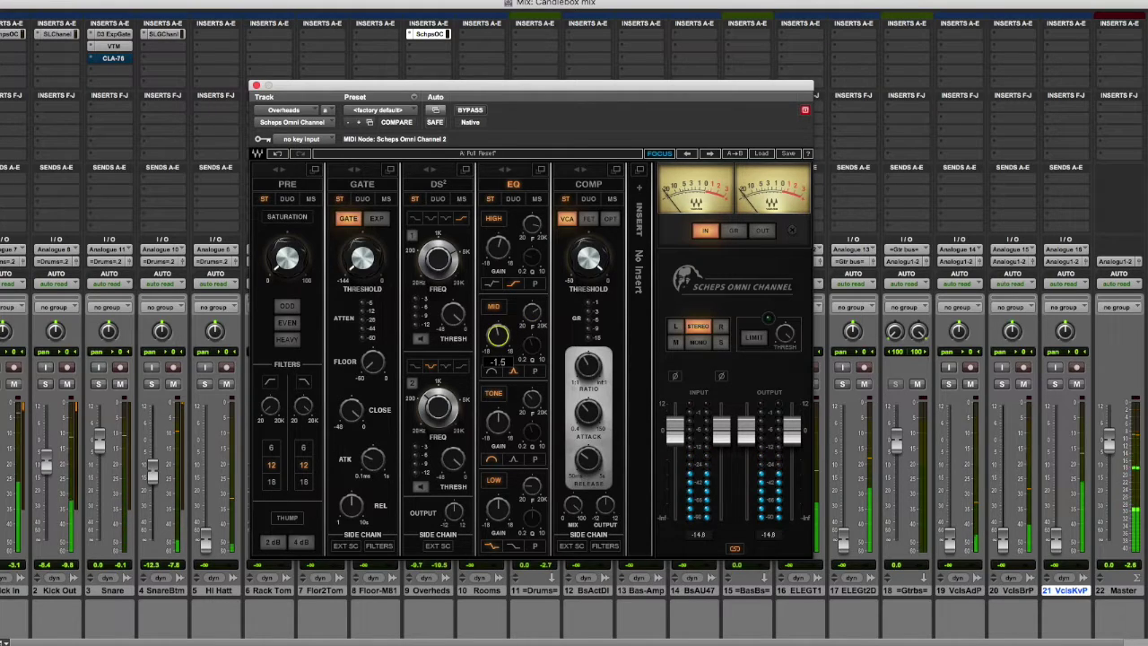
Switch the Overheads' first DS2 band to the bell shape with a -23.3 threshold, and lower the EQ tone gain slightly.
{"action": "left_click", "coordinate": [451, 263]}
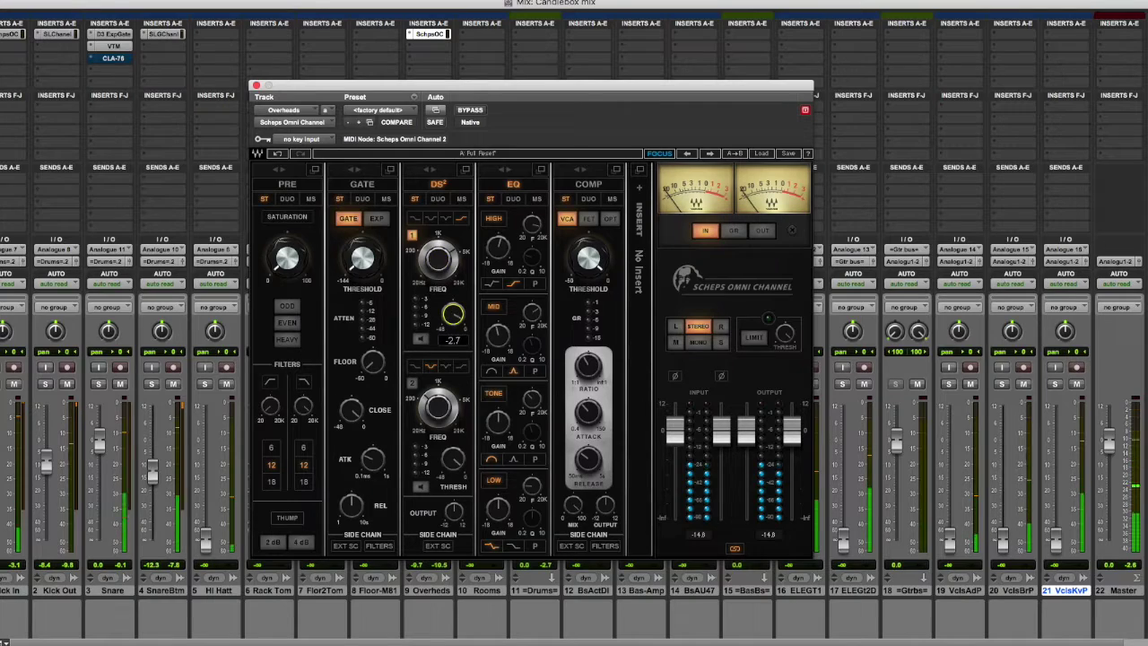
{"action": "left_click", "coordinate": [444, 220]}
{"action": "left_click", "coordinate": [453, 313]}
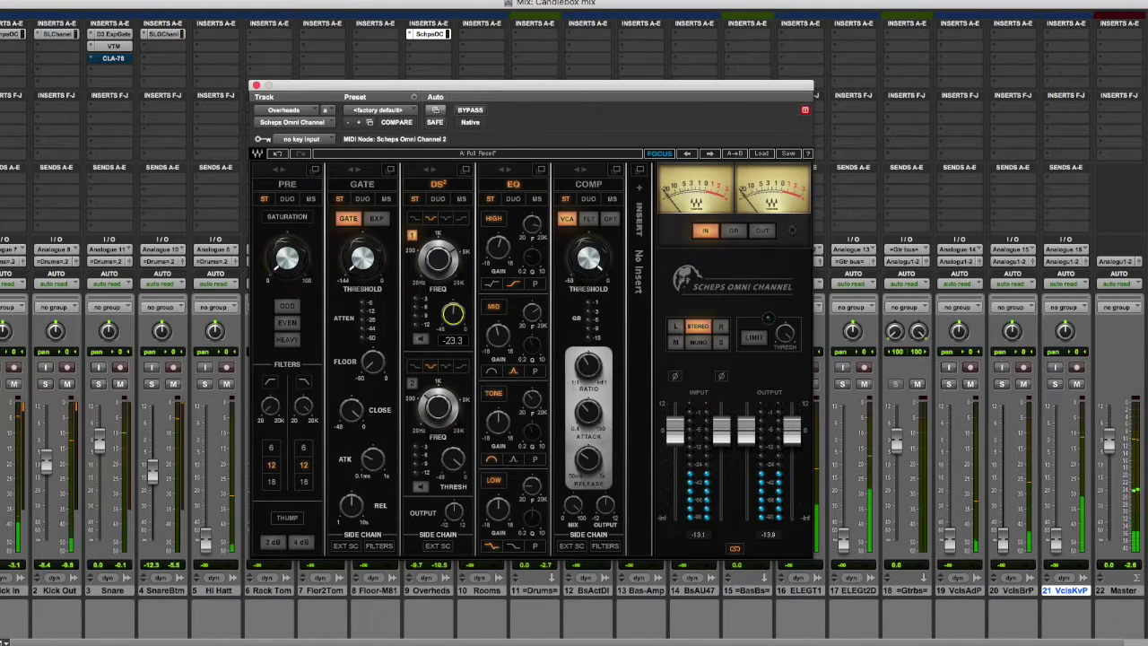
{"action": "left_click", "coordinate": [534, 404]}
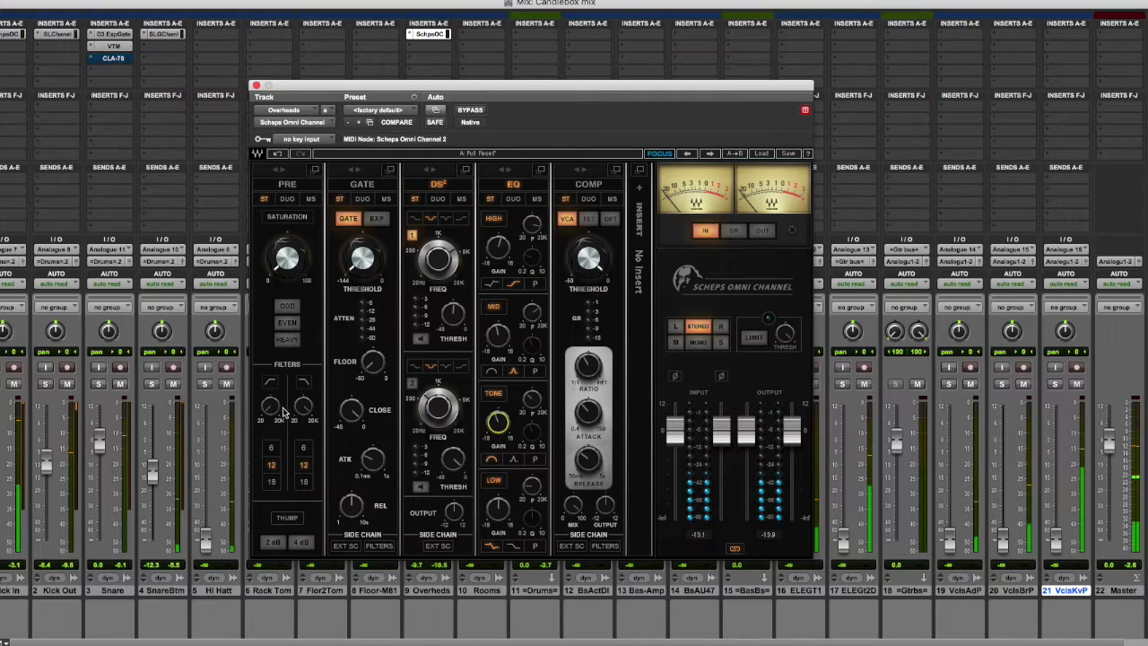
In the Overheads' PRE module, engage the high-pass filter around 135 Hz and enable a little odd-harmonic saturation.
{"action": "mouse_move", "coordinate": [270, 405]}
{"action": "left_mouse_down"}
{"action": "mouse_move", "coordinate": [270, 388]}
{"action": "mouse_move", "coordinate": [270, 408]}
{"action": "left_mouse_up"}
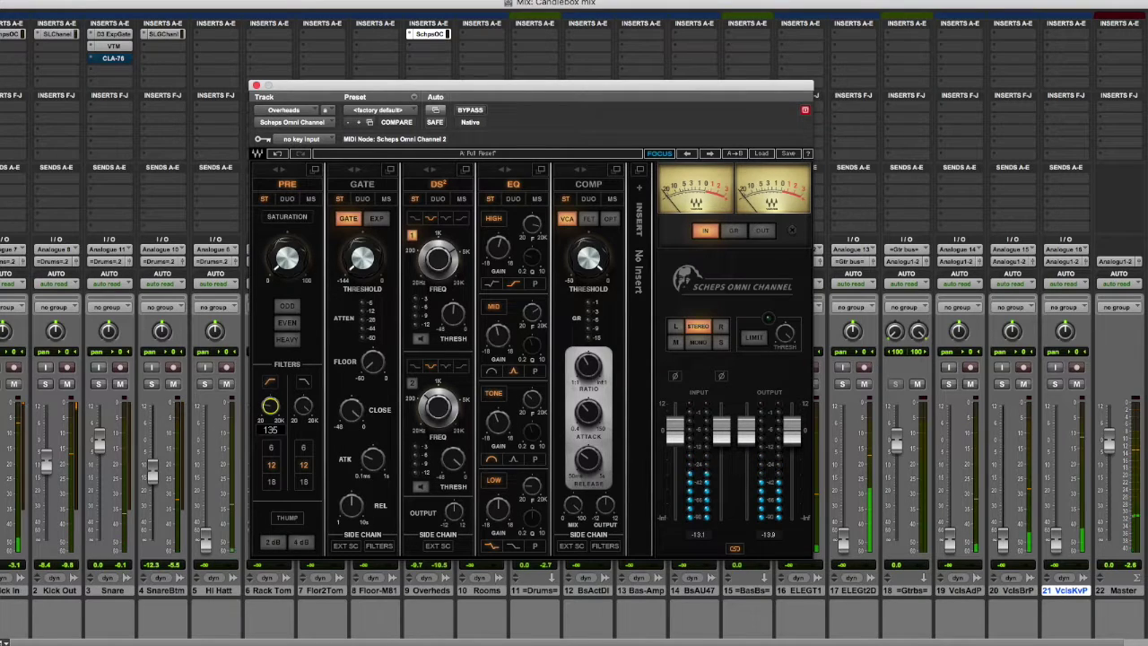
{"action": "left_click_drag", "start_coordinate": [270, 408], "coordinate": [270, 411]}
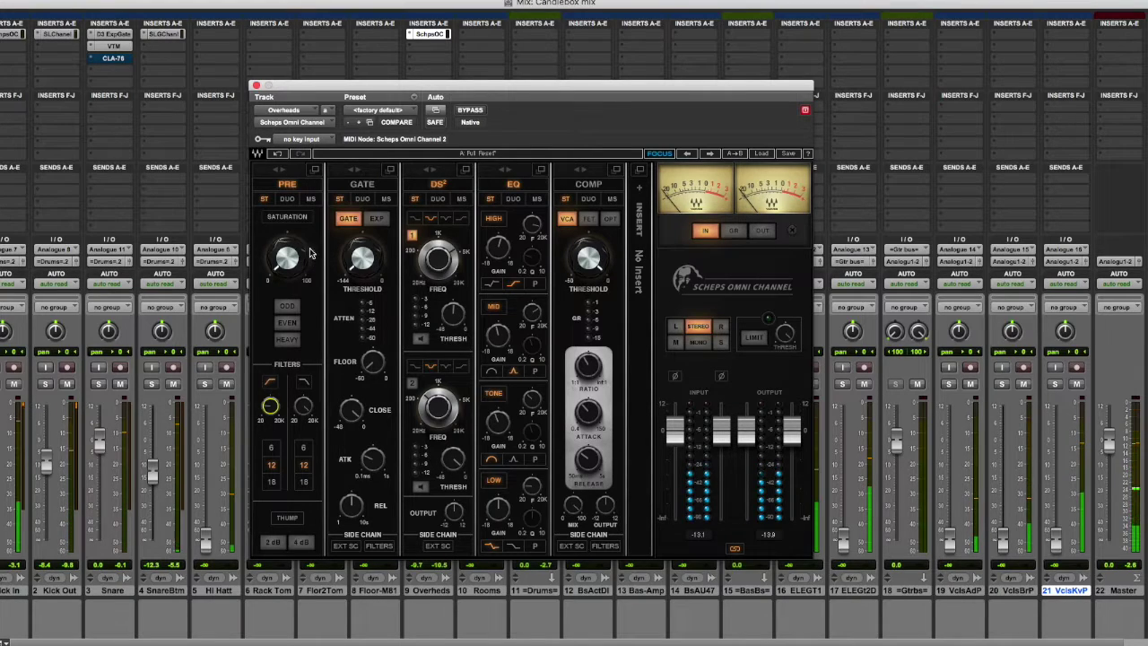
{"action": "left_click", "coordinate": [287, 306]}
{"action": "left_click_drag", "start_coordinate": [288, 258], "coordinate": [287, 260]}
Set the Overheads' VCA compressor threshold to -24.25, close the plug-in, and raise the Overheads fader to -8.6 dB.
{"action": "left_click_drag", "start_coordinate": [592, 258], "coordinate": [593, 258]}
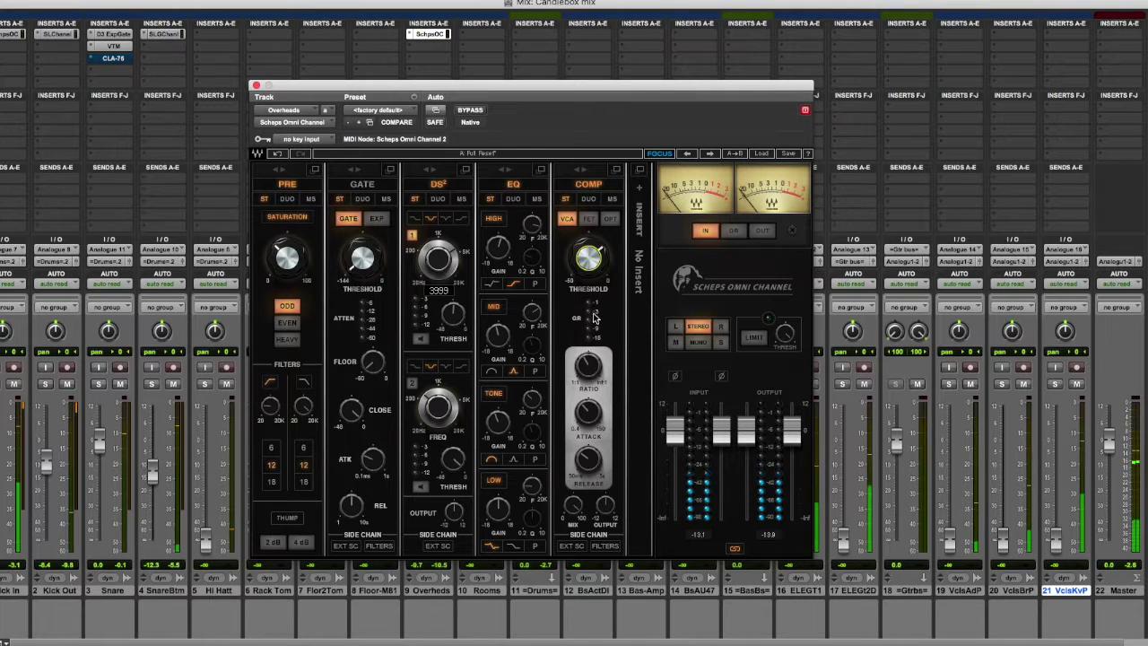
{"action": "left_click_drag", "start_coordinate": [588, 259], "coordinate": [589, 258]}
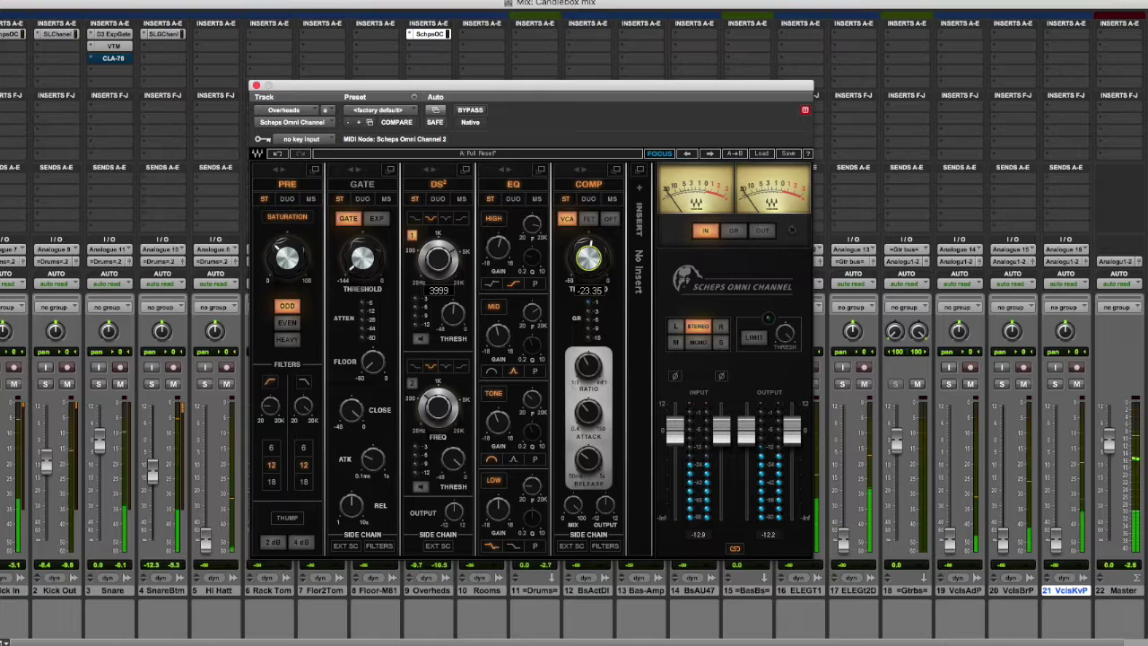
{"action": "left_click_drag", "start_coordinate": [589, 258], "coordinate": [589, 258]}
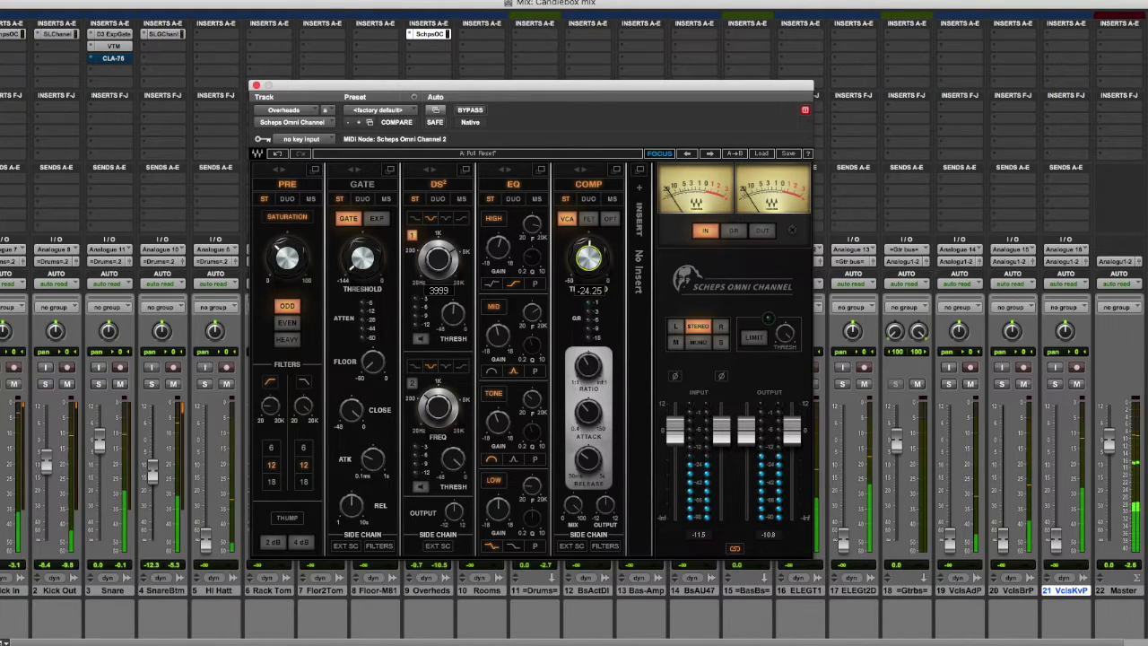
{"action": "left_click", "coordinate": [257, 86]}
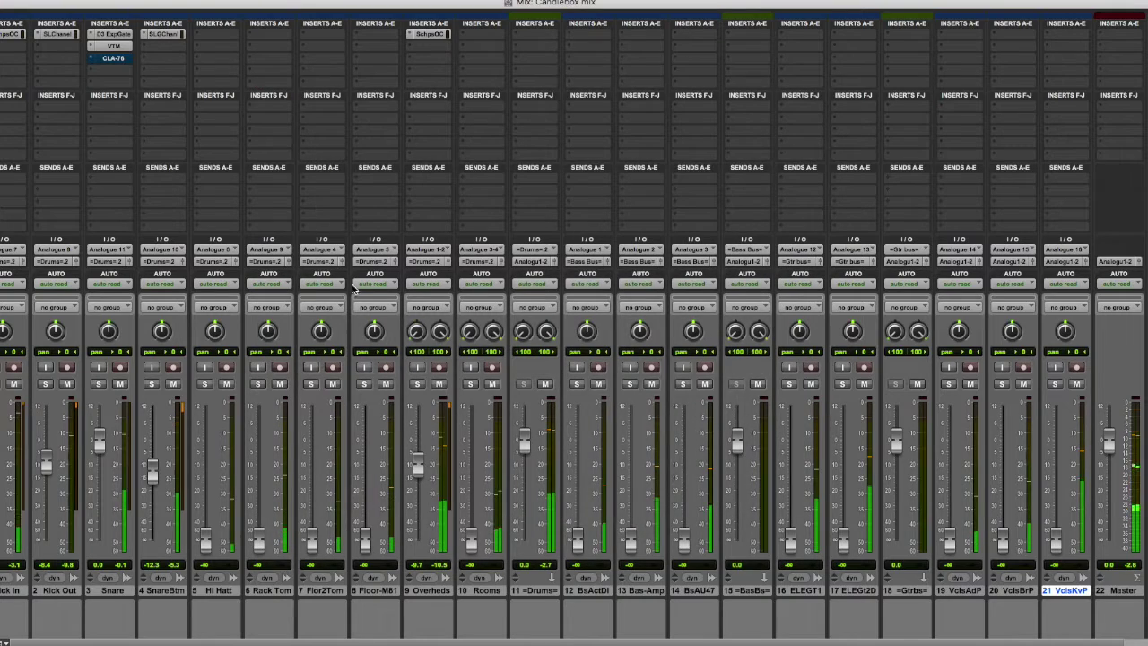
{"action": "left_click_drag", "start_coordinate": [418, 466], "coordinate": [418, 466]}
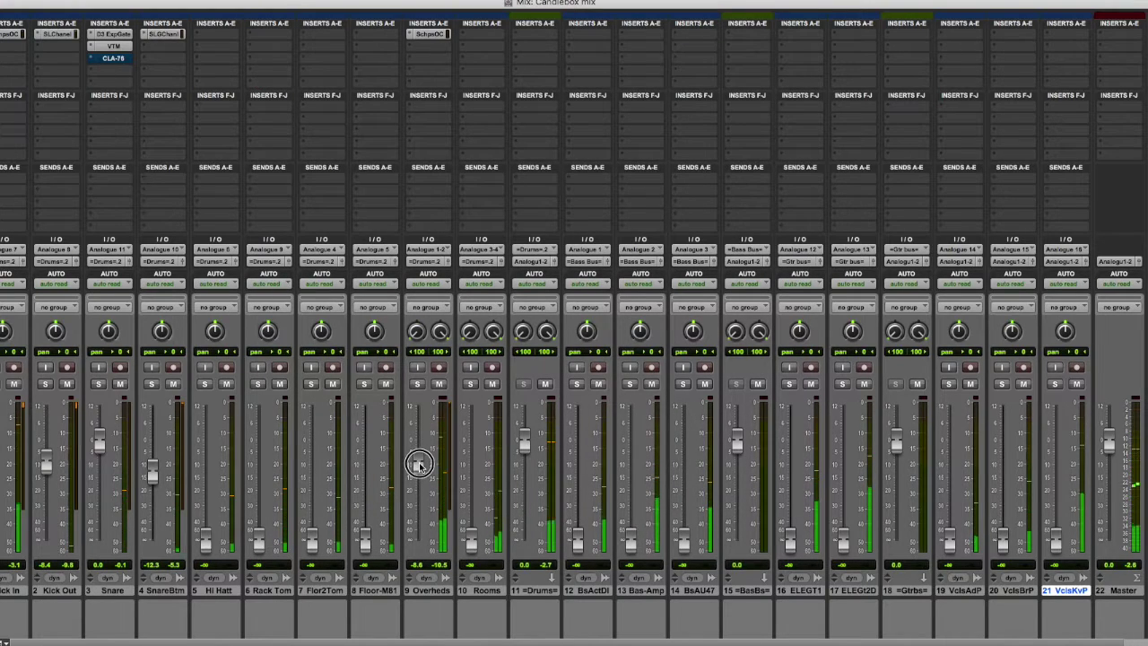
Take the Snare's CLA-76 out of bypass, and lower the Snare fader to -5.2 dB and the Snare Bottom to -14.2 dB.
{"action": "left_click", "coordinate": [113, 59]}
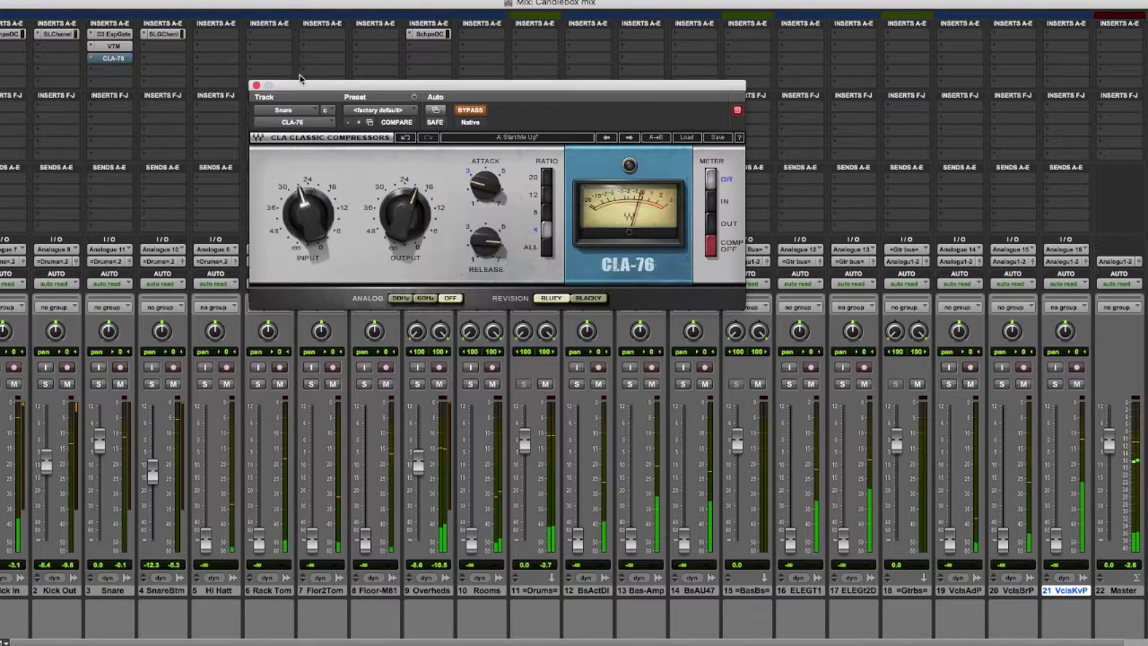
{"action": "left_click", "coordinate": [255, 87]}
{"action": "left_click_drag", "start_coordinate": [100, 440], "coordinate": [103, 453]}
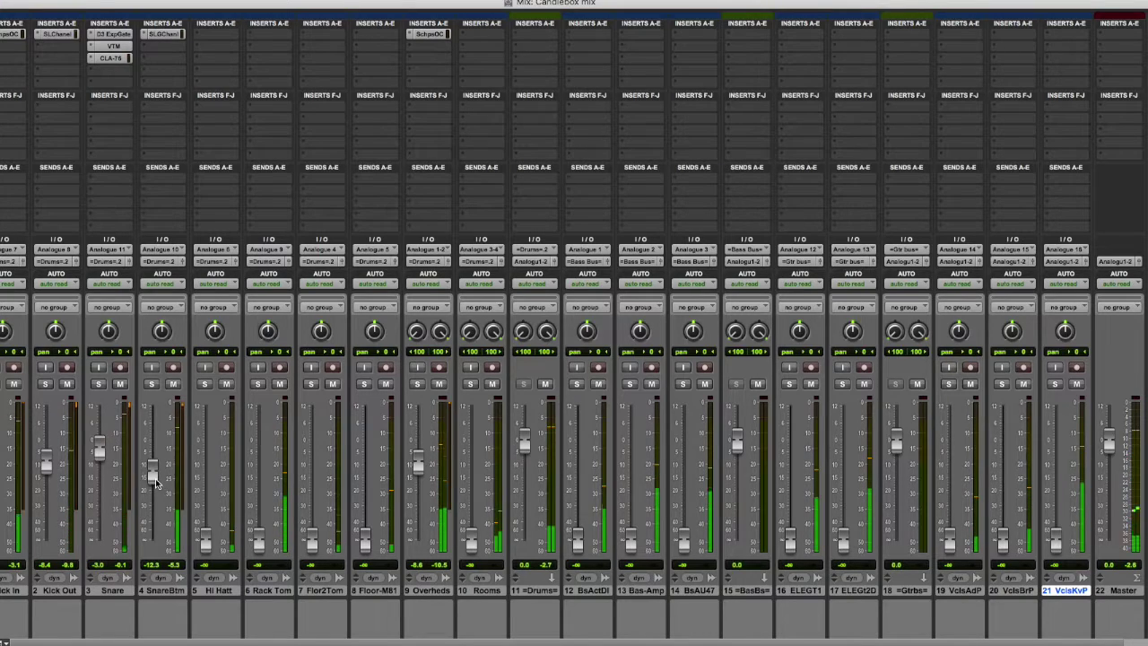
{"action": "left_click_drag", "start_coordinate": [99, 447], "coordinate": [101, 458]}
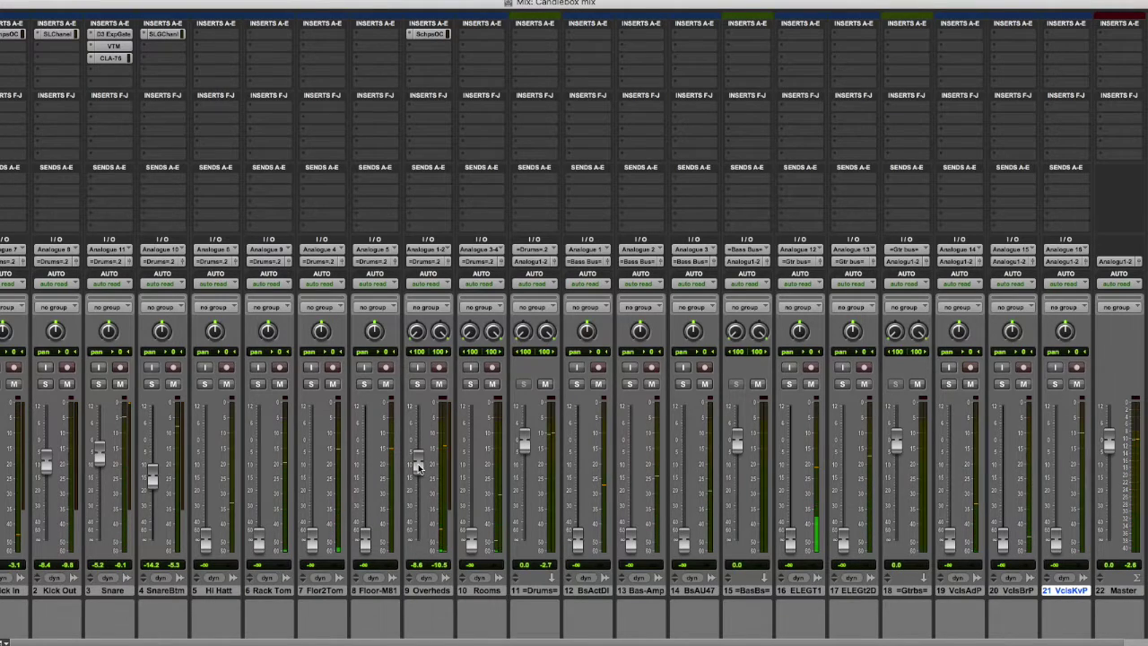
Insert the stereo Virtual Tape Machines on the Drums bus, raise its input slightly, and close its window.
{"action": "left_click", "coordinate": [536, 34]}
{"action": "mouse_move", "coordinate": [583, 61]}
{"action": "mouse_move", "coordinate": [675, 76]}
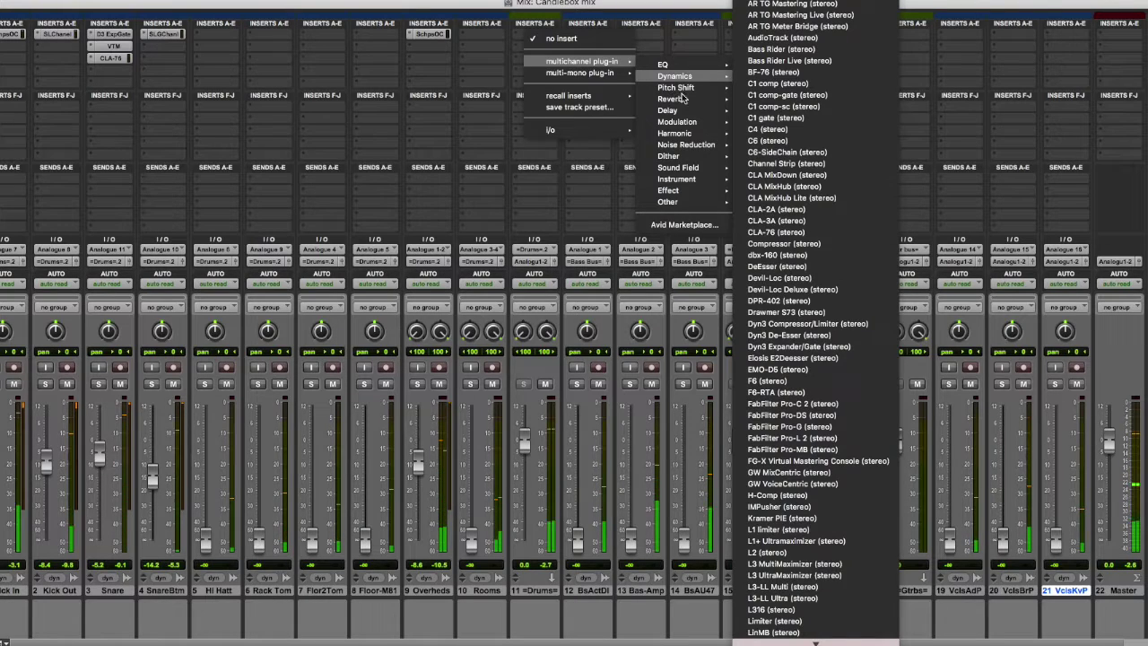
{"action": "mouse_move", "coordinate": [695, 168]}
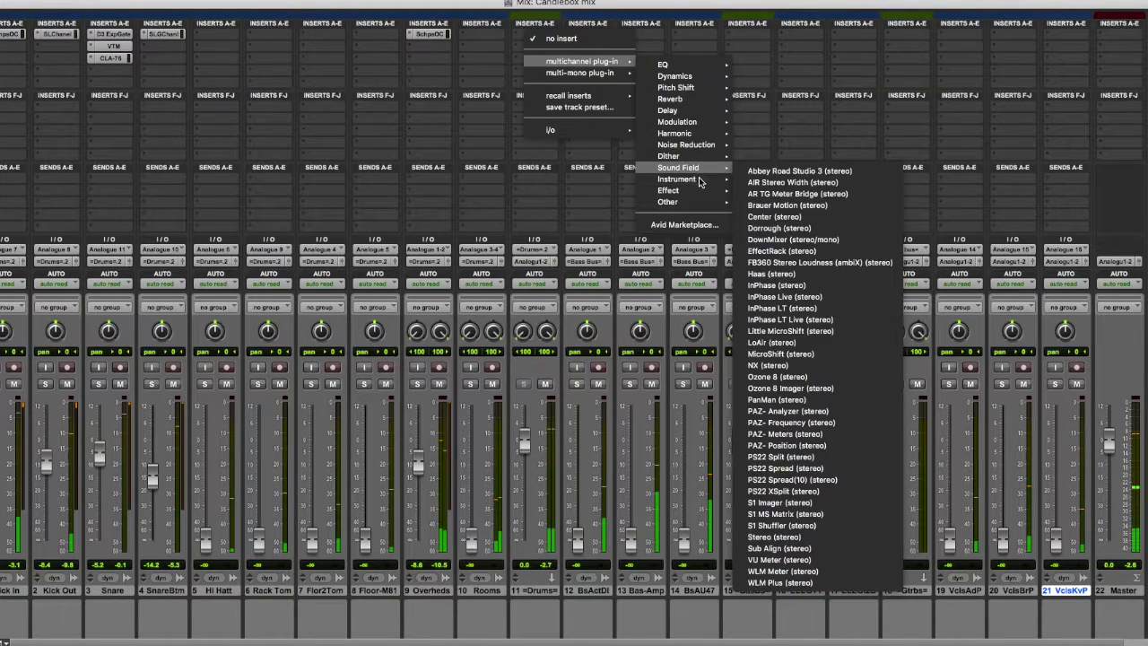
{"action": "mouse_move", "coordinate": [677, 133]}
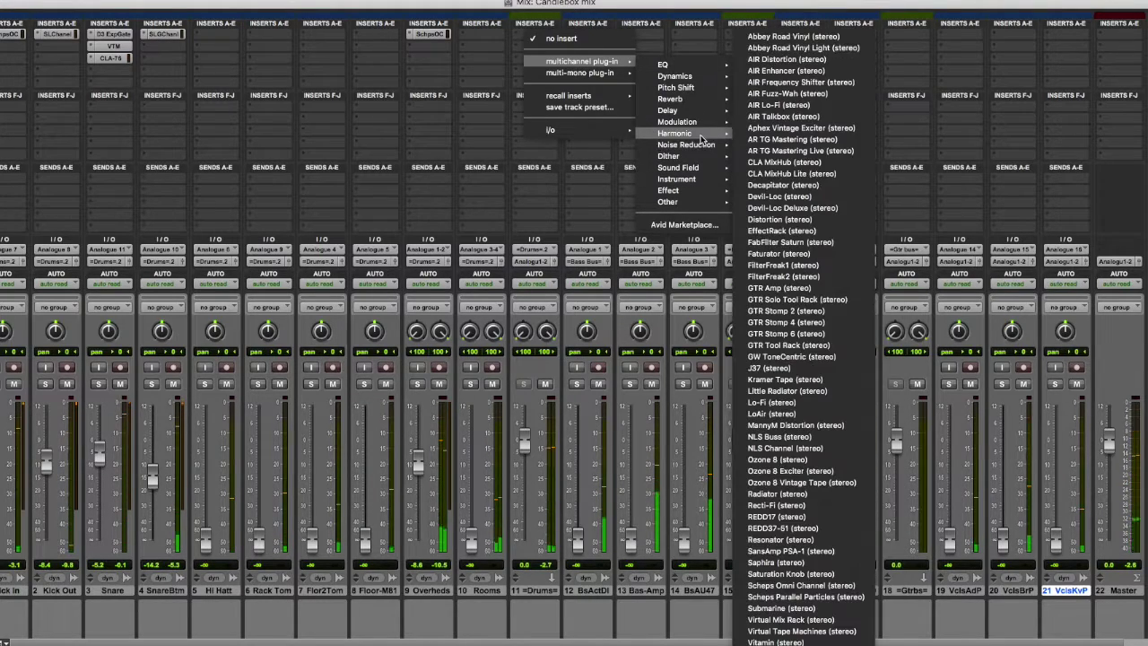
{"action": "left_click", "coordinate": [834, 633]}
{"action": "left_click_drag", "start_coordinate": [516, 256], "coordinate": [505, 216]}
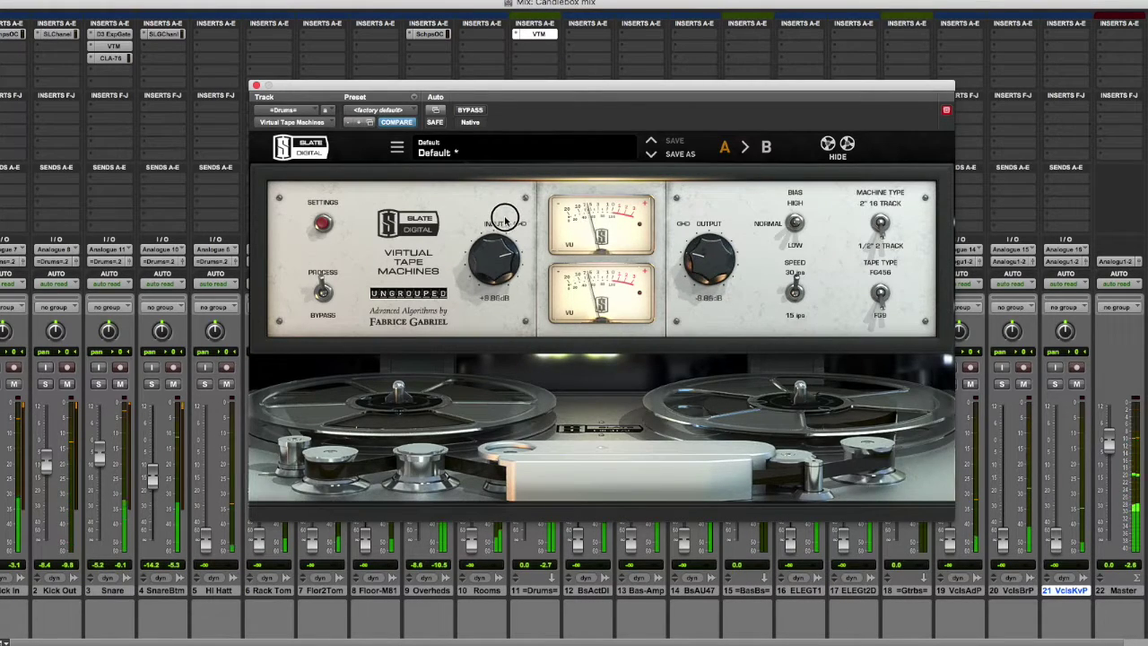
{"action": "left_click", "coordinate": [255, 86]}
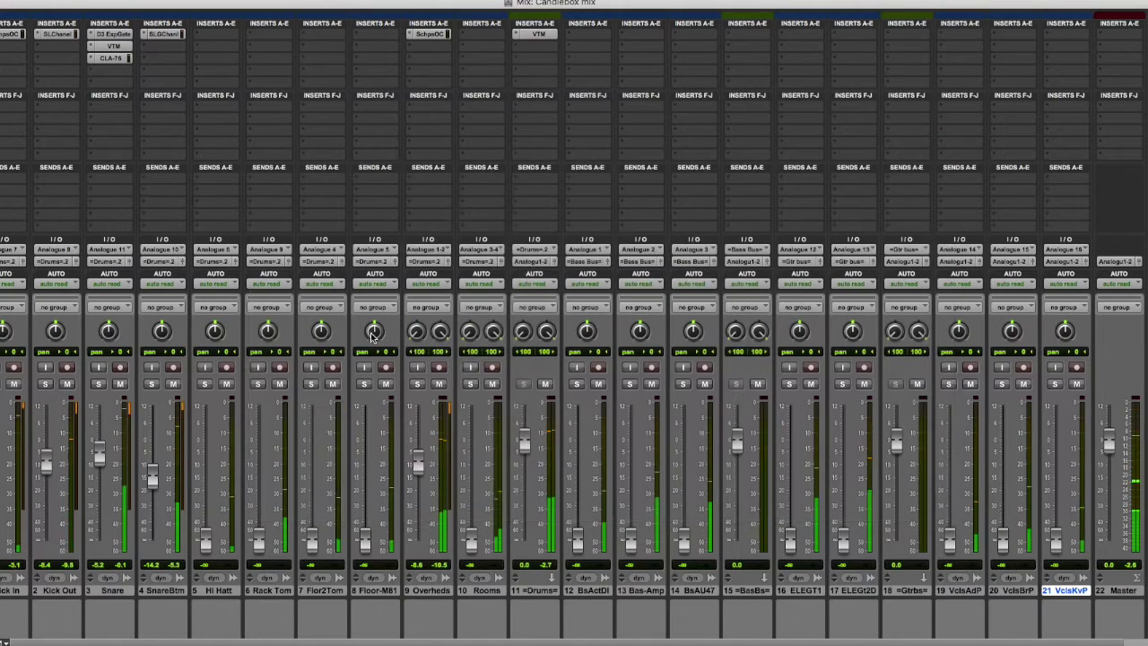
Lower the Overheads fader to -9.7 dB and the Snare fader to -5.7 dB during playback.
{"action": "left_click_drag", "start_coordinate": [420, 470], "coordinate": [420, 474]}
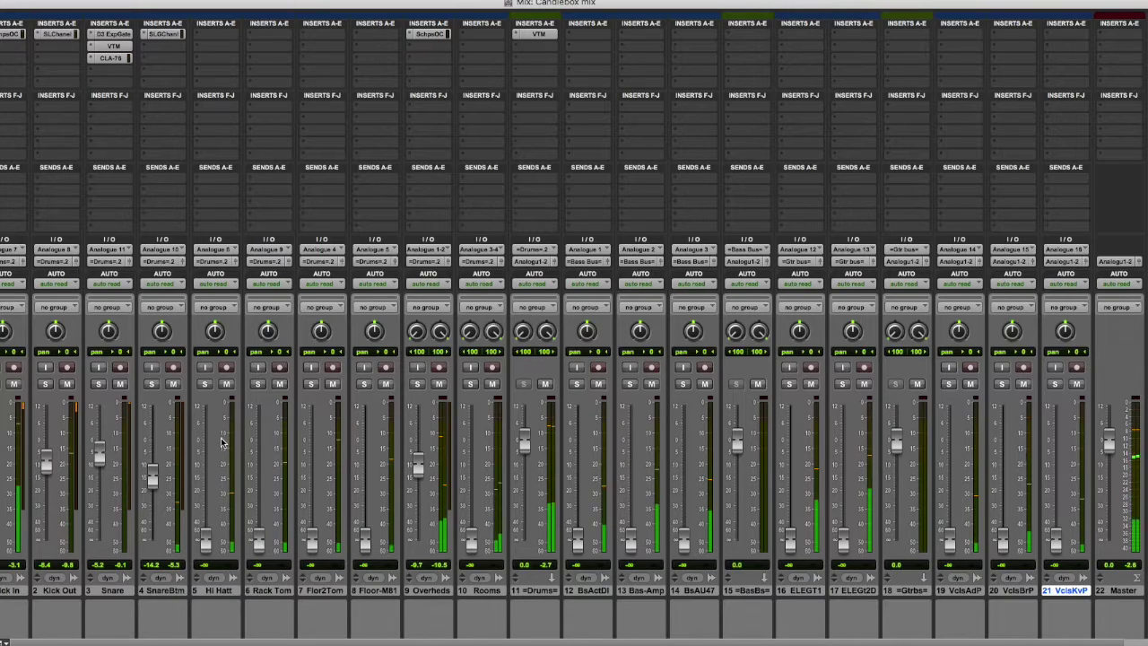
{"action": "left_click_drag", "start_coordinate": [100, 454], "coordinate": [102, 458]}
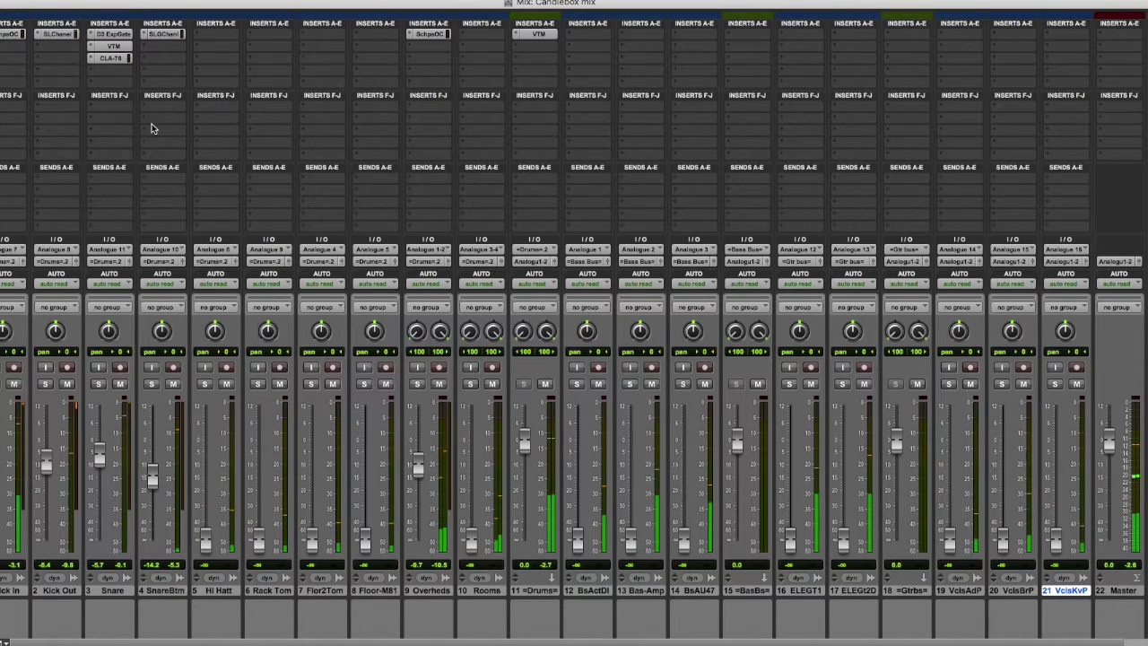
Insert the mono SSLGChannel plug-in on the Snare track below the CLA-76.
{"action": "left_click", "coordinate": [115, 70]}
{"action": "mouse_move", "coordinate": [143, 100]}
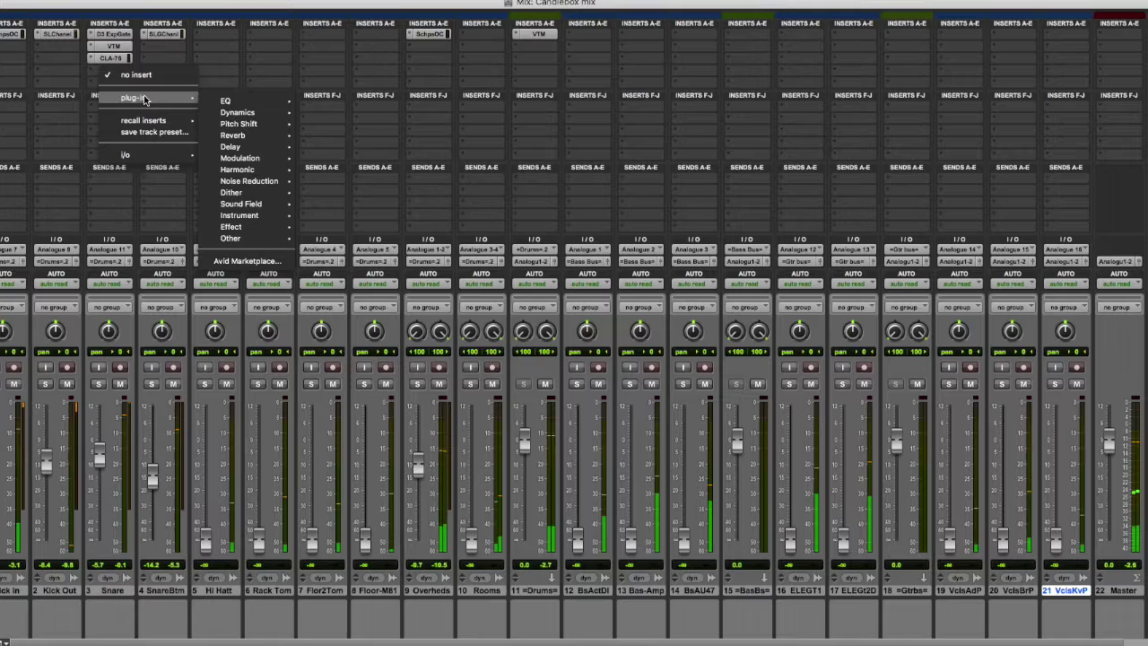
{"action": "mouse_move", "coordinate": [233, 101]}
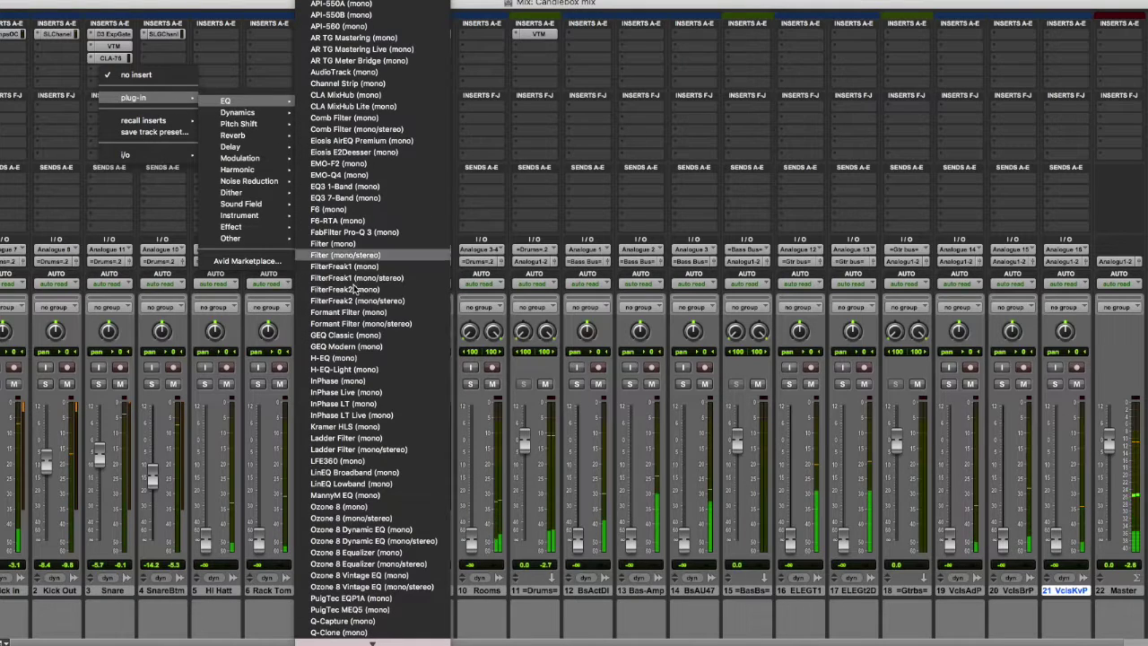
{"action": "mouse_move", "coordinate": [372, 642]}
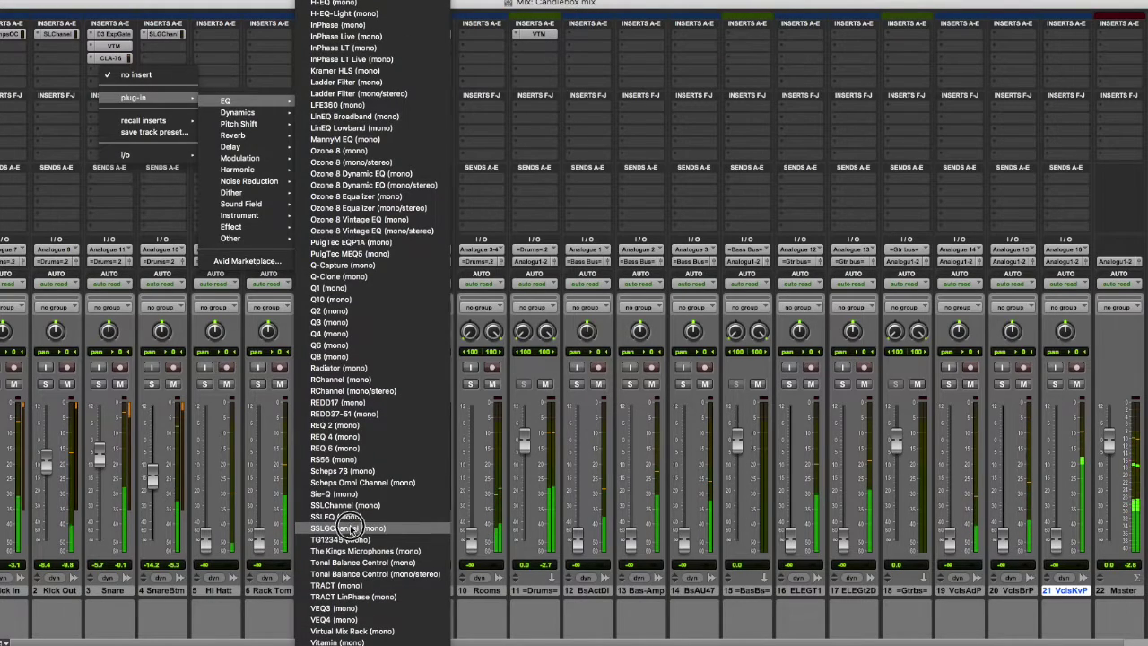
{"action": "left_click", "coordinate": [351, 528]}
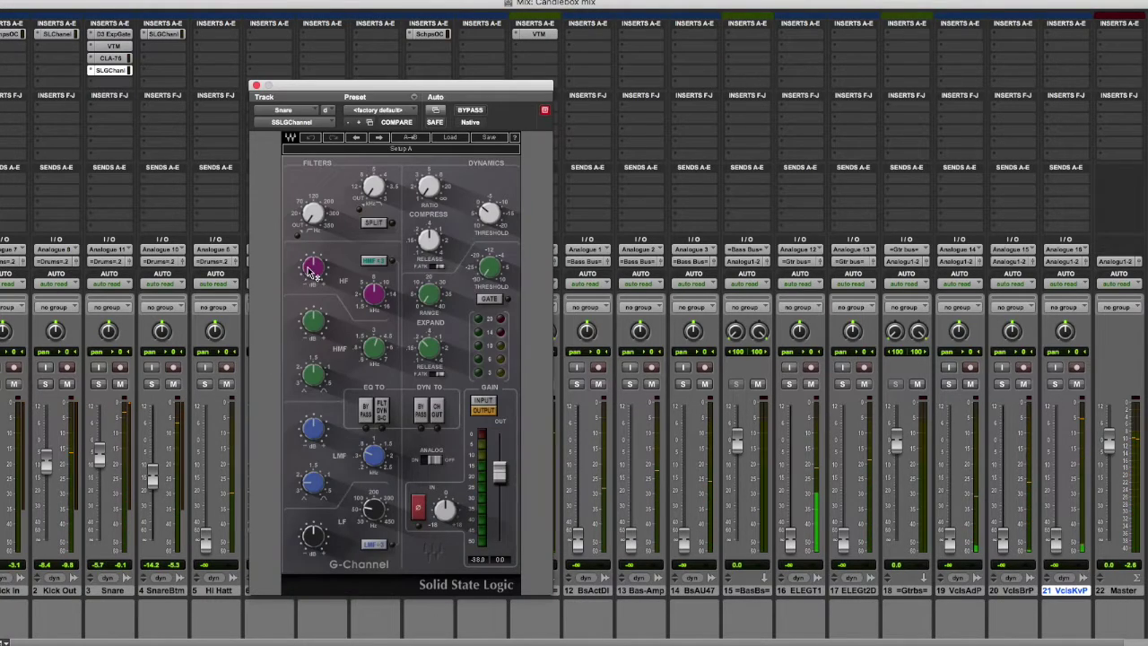
{"action": "left_click_drag", "start_coordinate": [373, 293], "coordinate": [373, 285]}
{"action": "left_click_drag", "start_coordinate": [314, 214], "coordinate": [313, 195]}
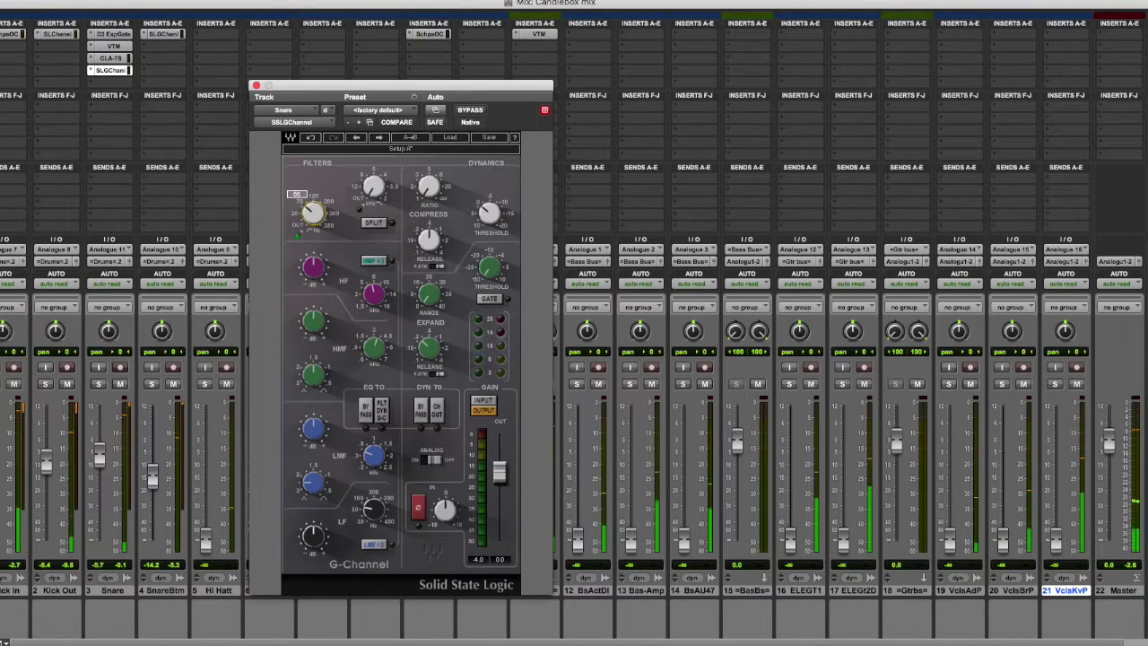
{"action": "left_click_drag", "start_coordinate": [313, 269], "coordinate": [313, 256]}
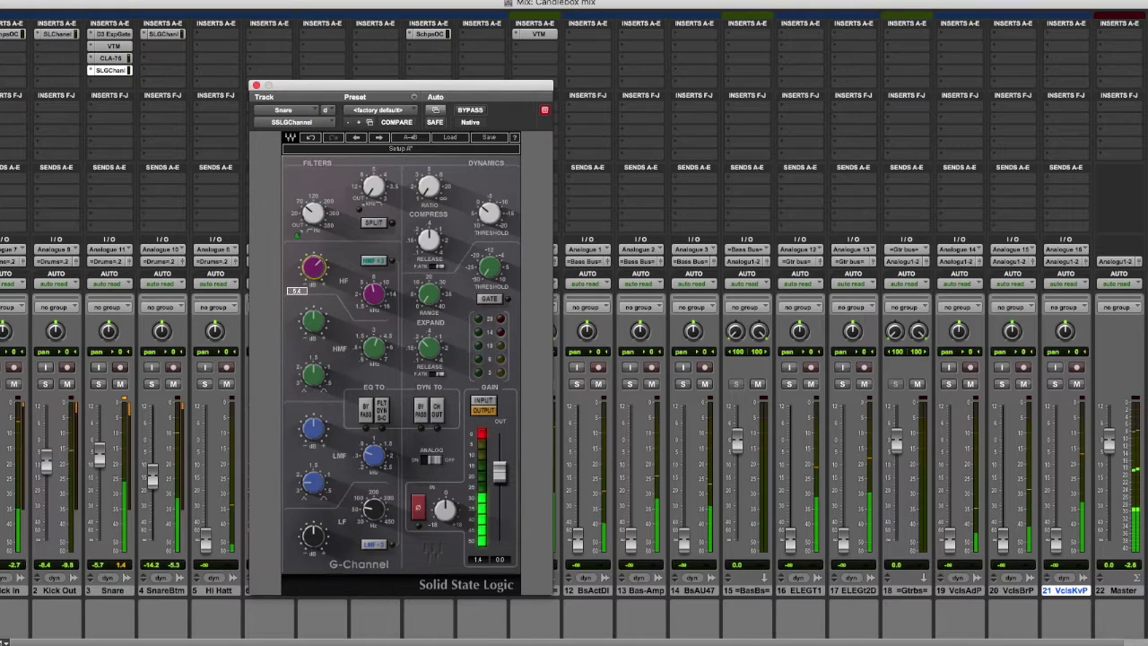
{"action": "left_click", "coordinate": [483, 446]}
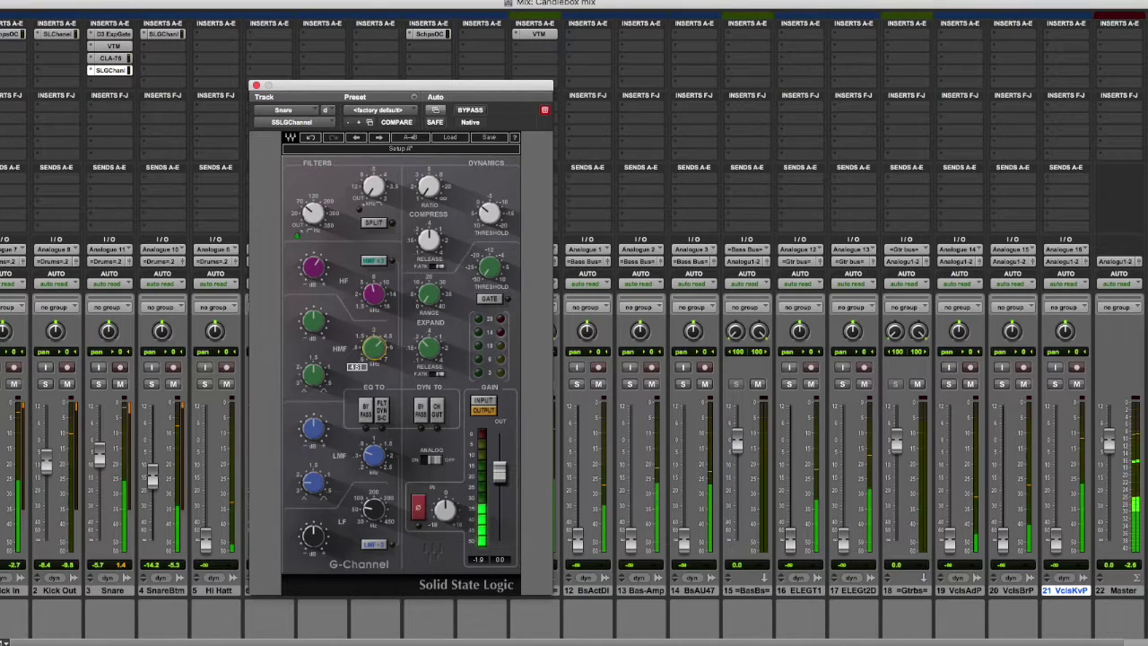
Adjust the Snare channel strip's HMF gain, lower its output slightly, and clear its clipped output meter.
{"action": "left_click_drag", "start_coordinate": [313, 321], "coordinate": [313, 341]}
{"action": "left_click", "coordinate": [481, 437]}
{"action": "left_click_drag", "start_coordinate": [499, 471], "coordinate": [499, 479]}
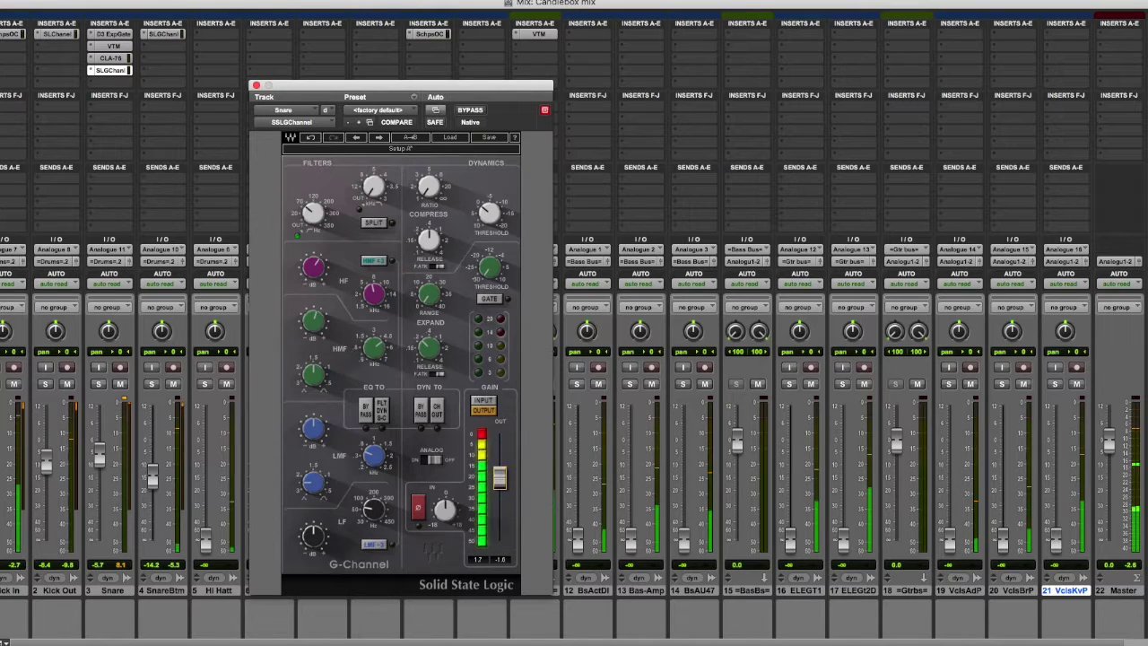
{"action": "left_click", "coordinate": [478, 437]}
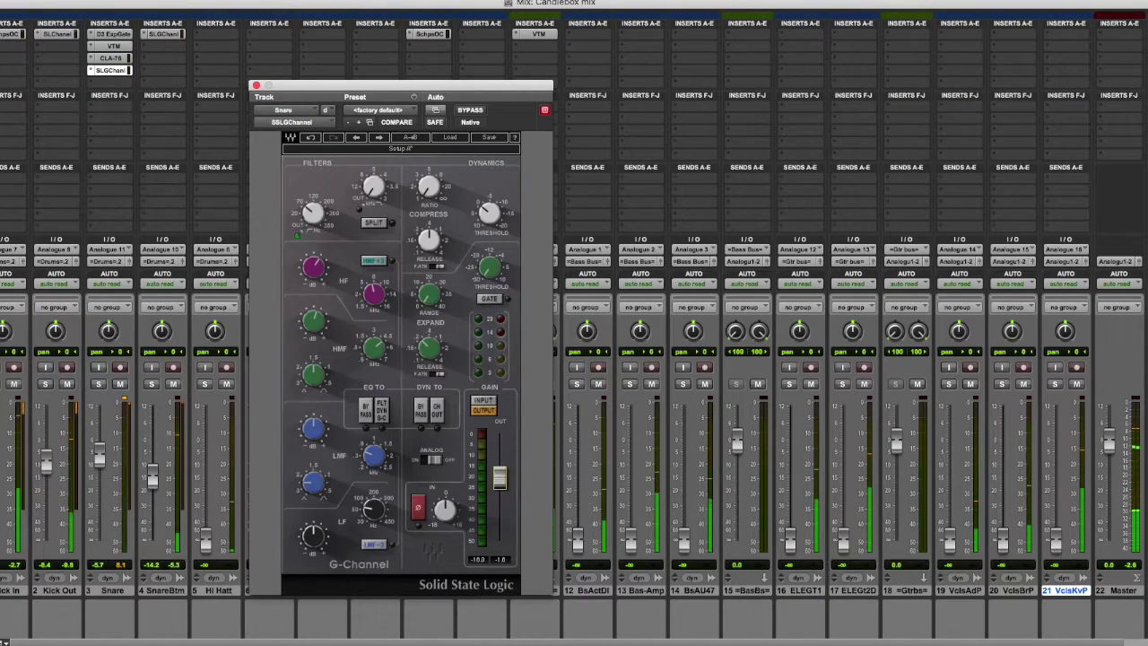
Fine-tune the Snare channel strip's HMF gain and adjust the LMF band's frequency, Q and gain.
{"action": "left_click_drag", "start_coordinate": [316, 324], "coordinate": [316, 322]}
{"action": "left_click_drag", "start_coordinate": [373, 456], "coordinate": [374, 454]}
{"action": "left_click_drag", "start_coordinate": [313, 482], "coordinate": [313, 480]}
{"action": "left_click_drag", "start_coordinate": [313, 428], "coordinate": [314, 428]}
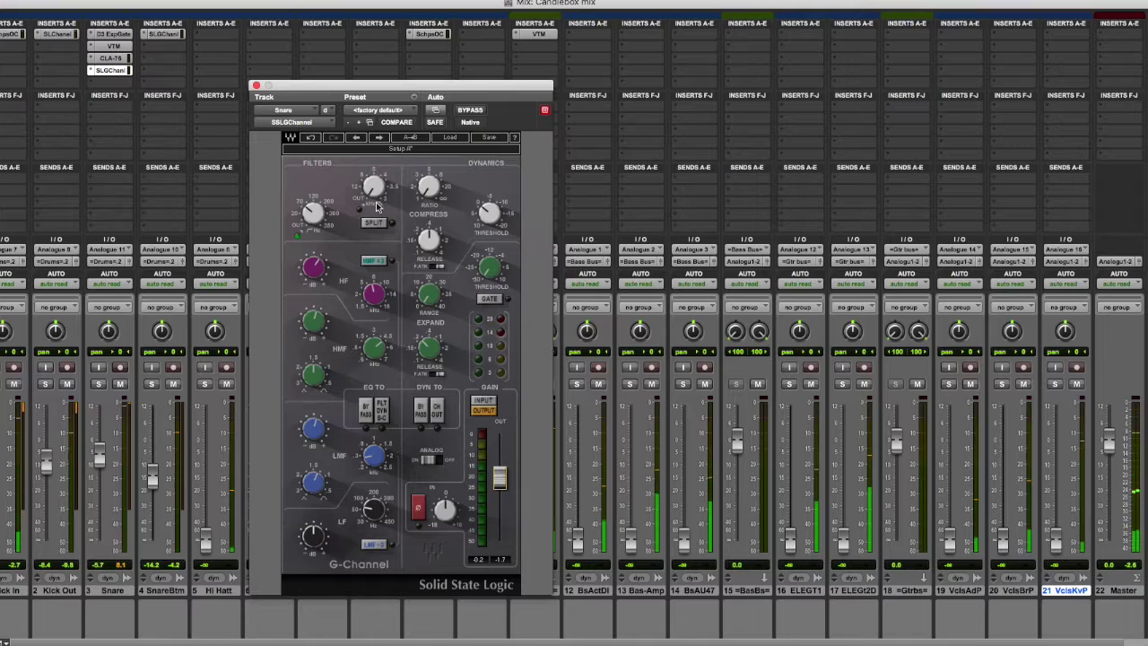
Lower the Snare Bottom fader to -14.7 dB and the Snare channel strip's output to -2.1 dB, and close the plug-in.
{"action": "left_click", "coordinate": [122, 566]}
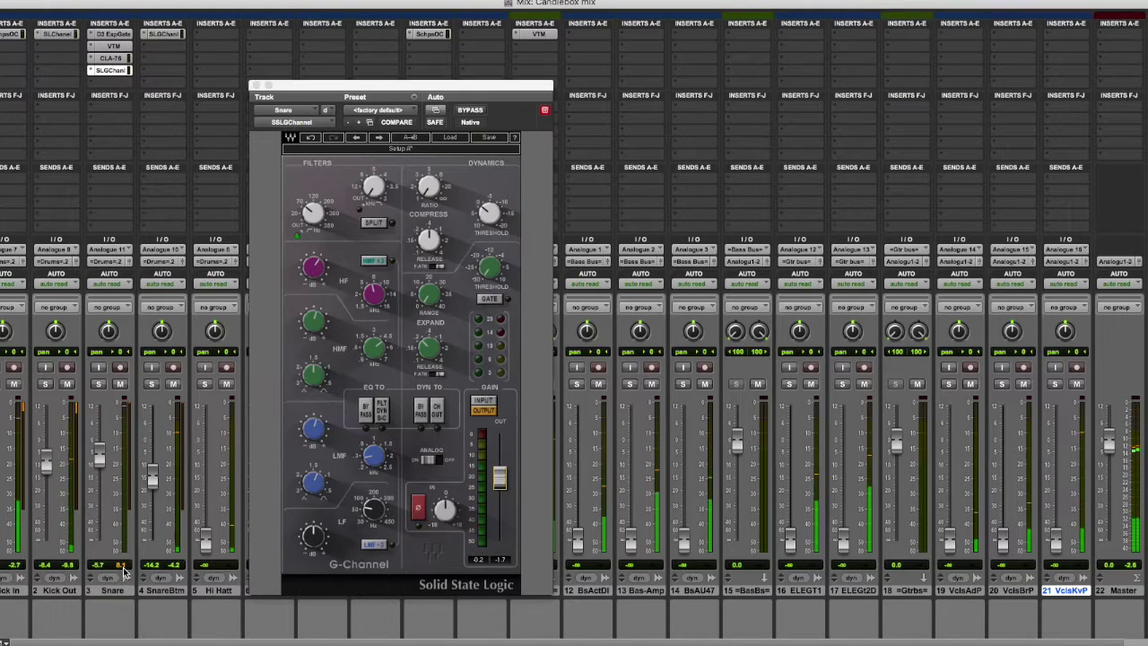
{"action": "left_click_drag", "start_coordinate": [159, 482], "coordinate": [158, 486]}
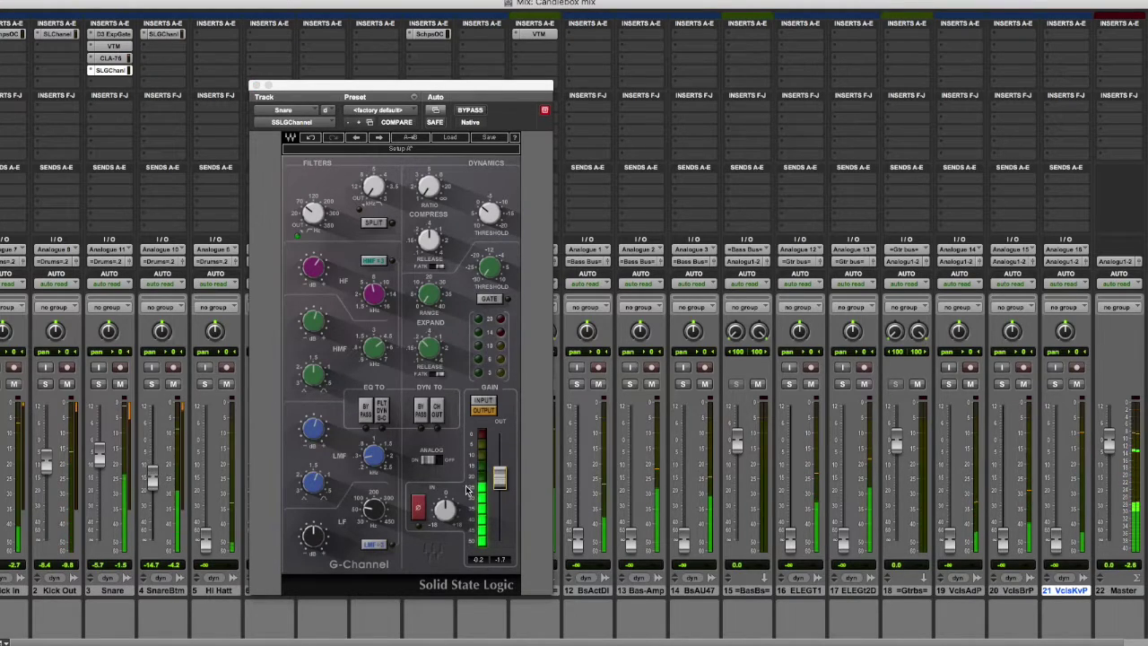
{"action": "left_click_drag", "start_coordinate": [501, 478], "coordinate": [500, 482]}
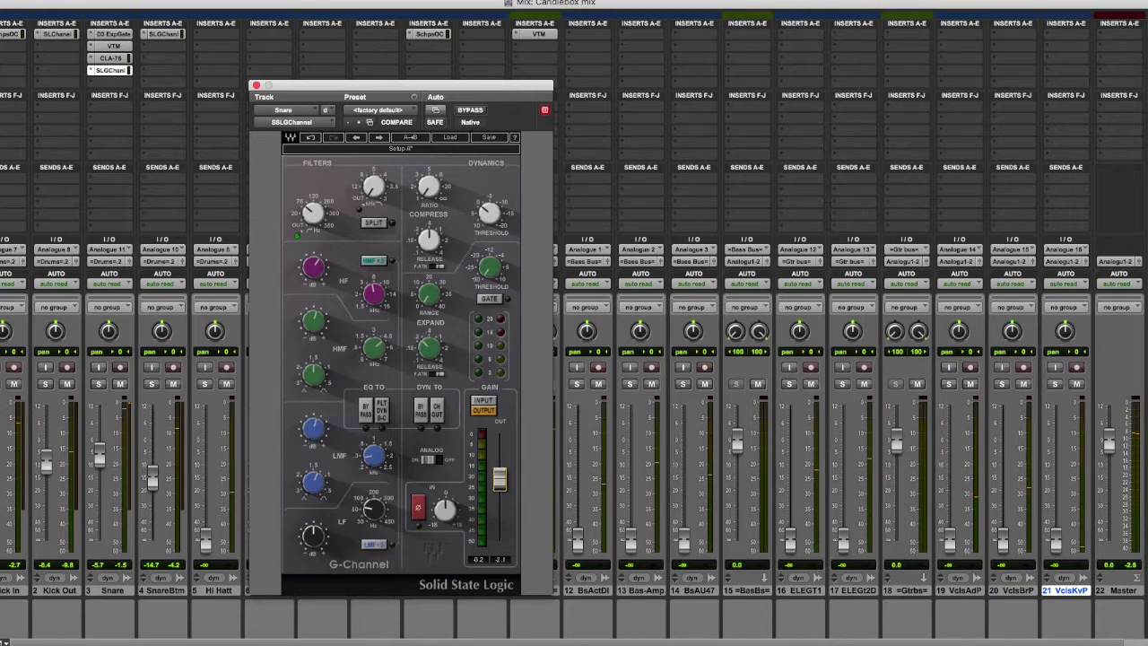
{"action": "left_click", "coordinate": [256, 87]}
Resume playback from the Edit window, return to the Mix window, and set the Overheads fader to -8.4 dB.
{"action": "left_click_drag", "start_coordinate": [415, 473], "coordinate": [418, 465]}
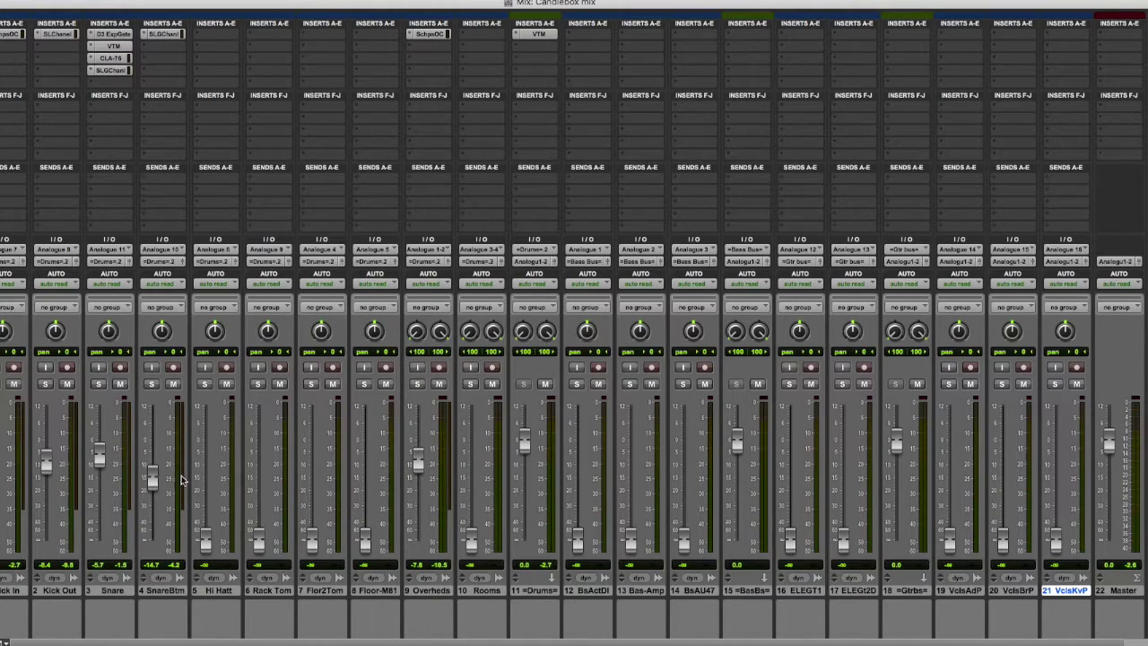
{"action": "key", "text": "super+equal"}
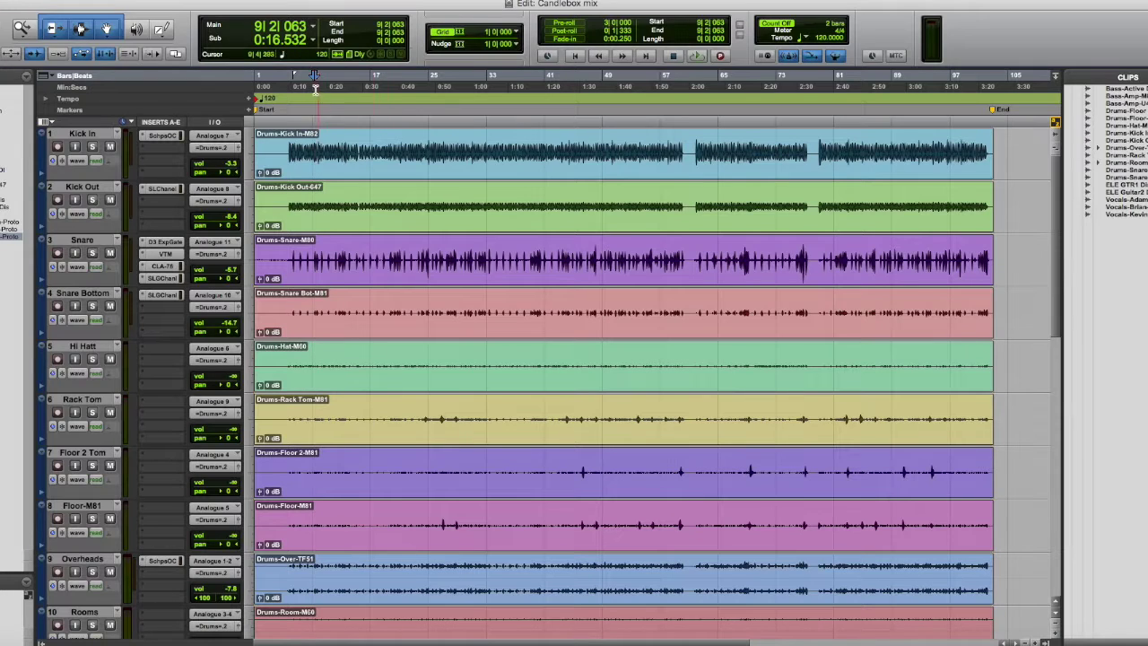
{"action": "left_click", "coordinate": [346, 7]}
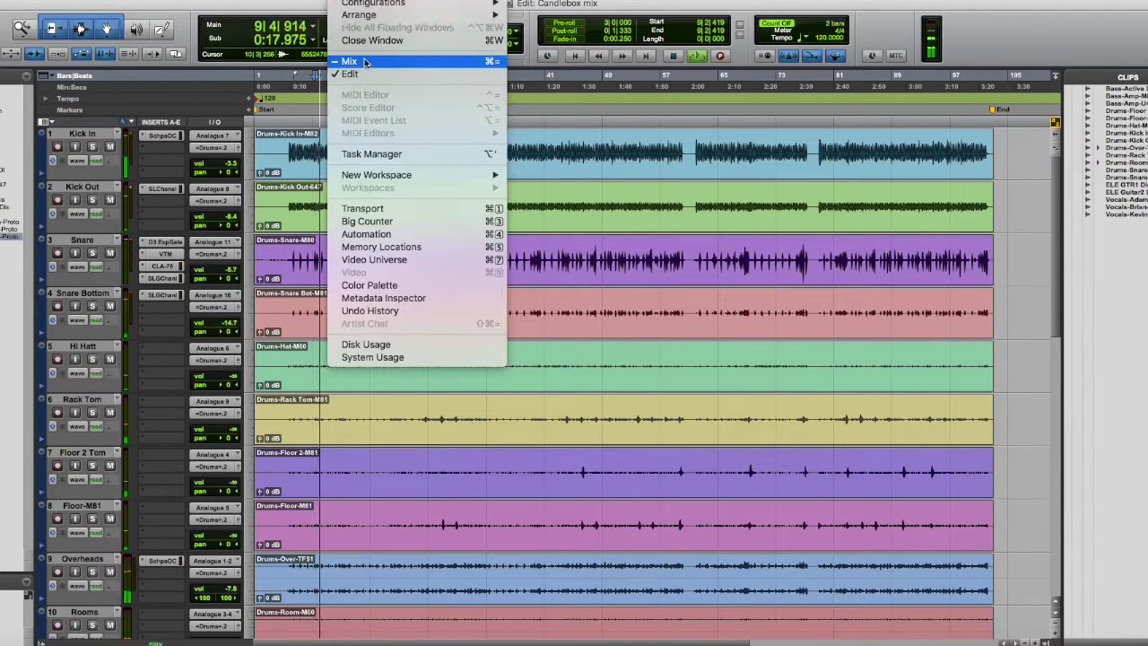
{"action": "left_click", "coordinate": [376, 62]}
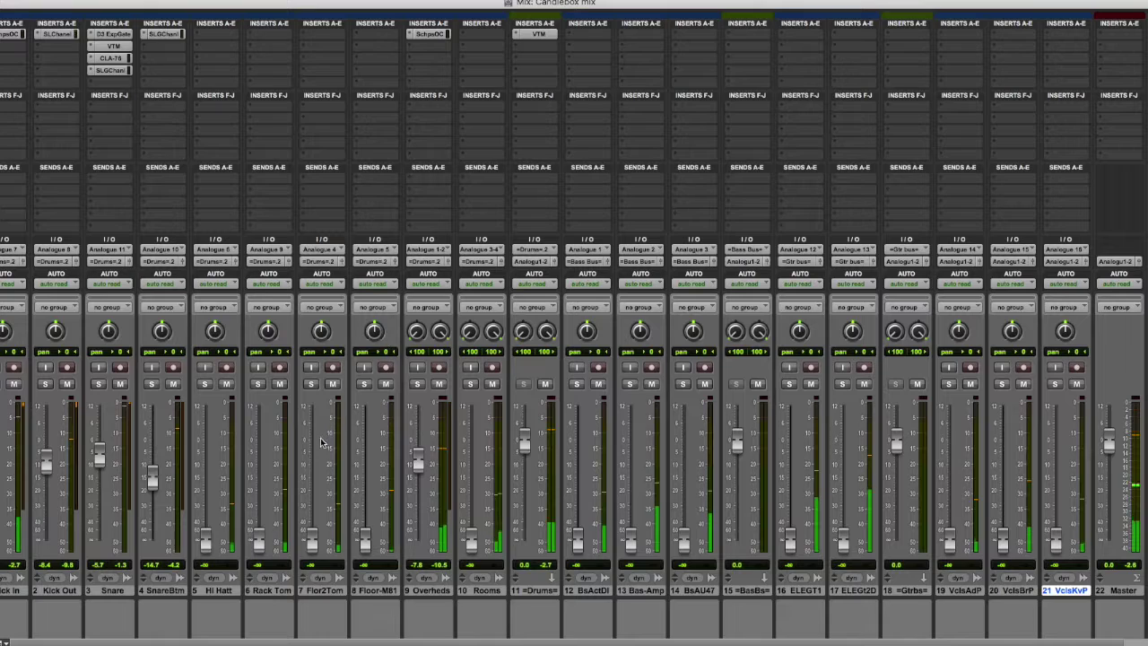
{"action": "left_click_drag", "start_coordinate": [419, 462], "coordinate": [422, 473]}
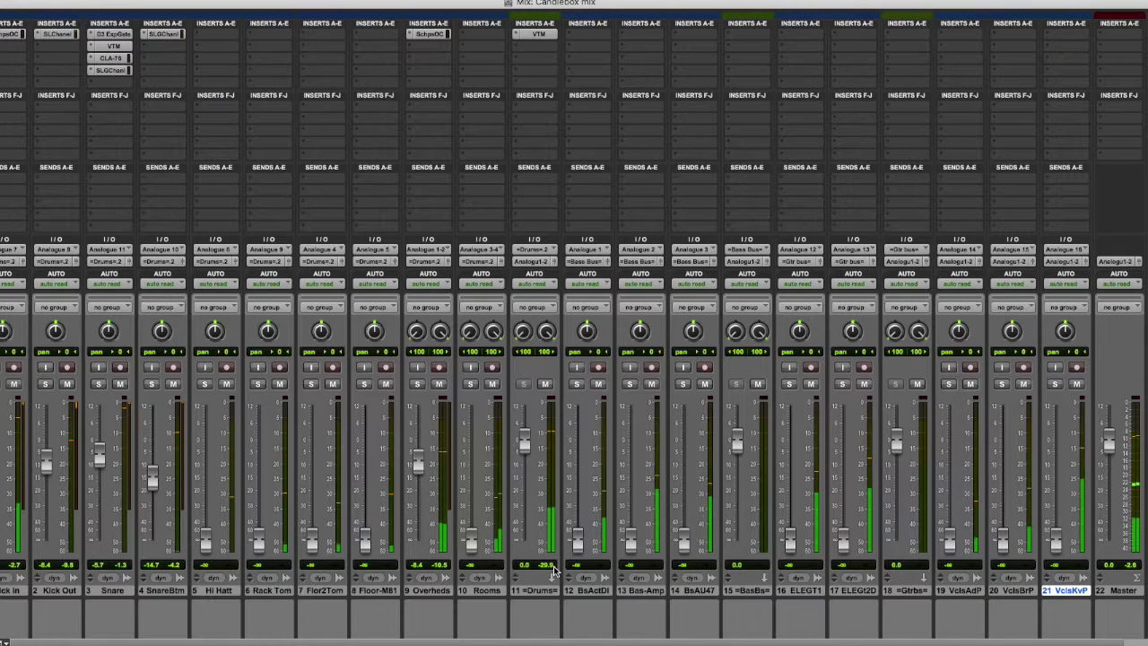
Open the Scheps Omni Channel on the Overheads and adjust its low EQ band's gain at 92 Hz.
{"action": "left_click", "coordinate": [428, 34]}
{"action": "left_click", "coordinate": [510, 255]}
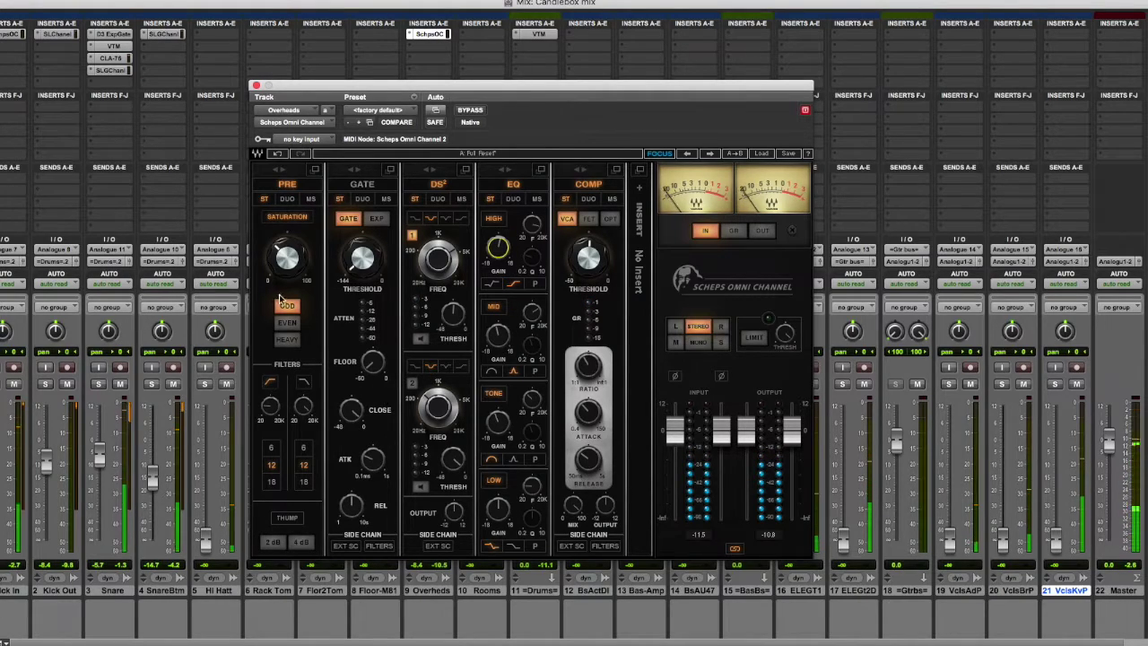
{"action": "left_click", "coordinate": [273, 407]}
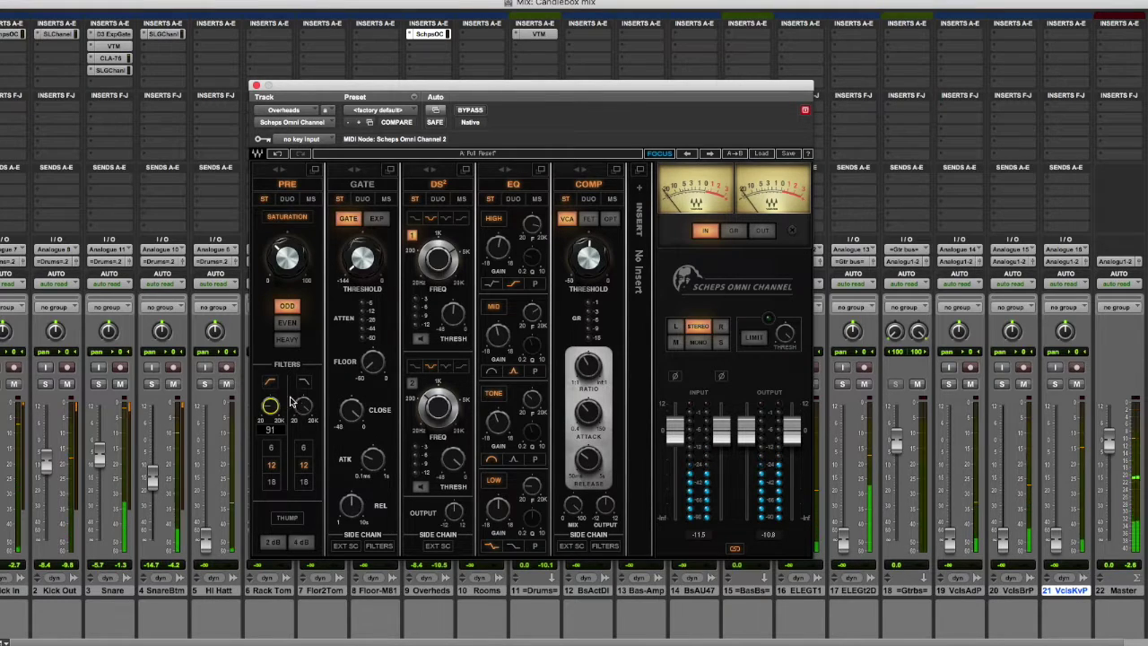
{"action": "left_click", "coordinate": [532, 486]}
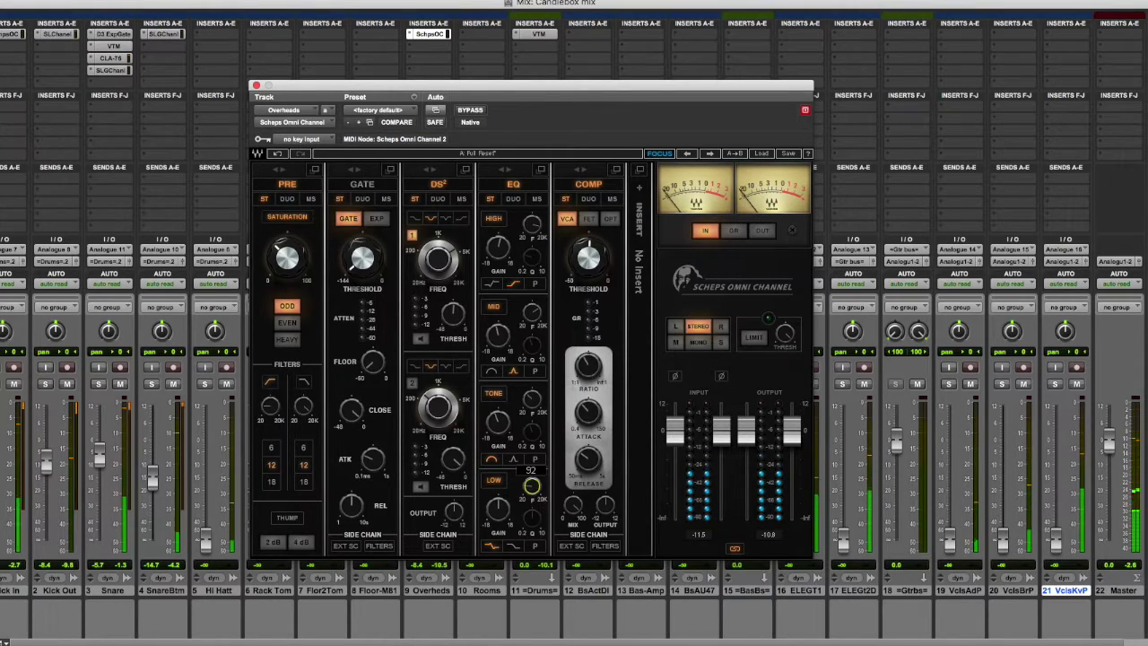
{"action": "mouse_move", "coordinate": [498, 509]}
{"action": "left_mouse_down"}
{"action": "mouse_move", "coordinate": [498, 489]}
{"action": "mouse_move", "coordinate": [498, 514]}
{"action": "left_mouse_up"}
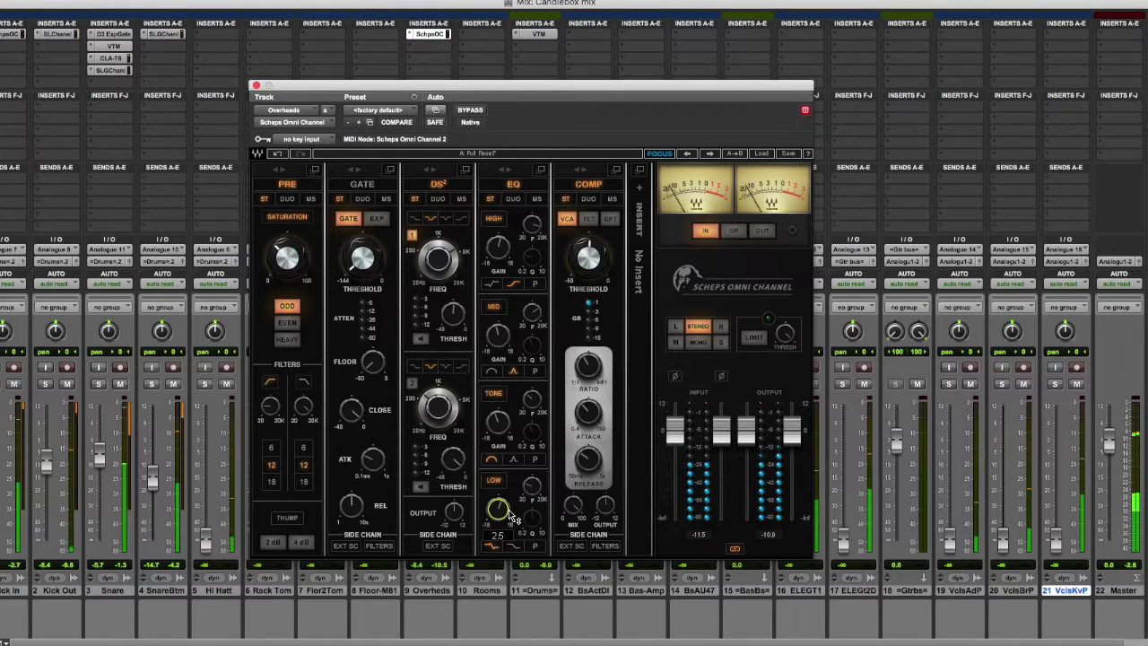
Adjust the low EQ band's frequency in the Overheads' Scheps Omni Channel and set the Overheads fader to -7.0 dB.
{"action": "left_click", "coordinate": [533, 489]}
{"action": "left_click_drag", "start_coordinate": [533, 489], "coordinate": [533, 485]}
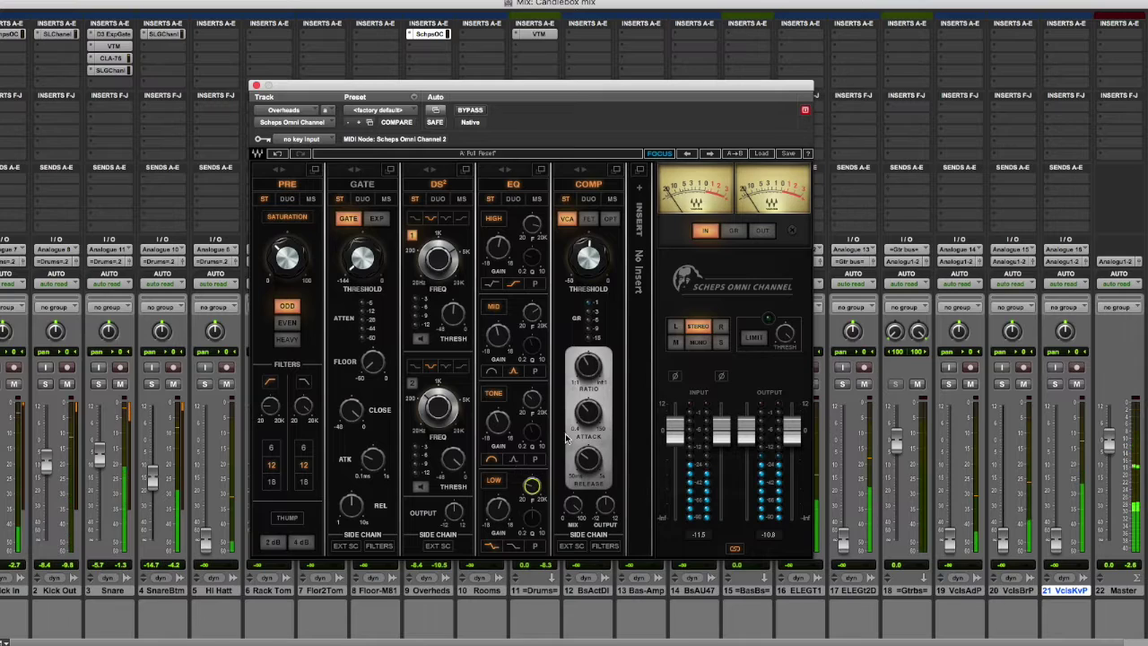
{"action": "left_click", "coordinate": [255, 86]}
{"action": "left_click_drag", "start_coordinate": [418, 460], "coordinate": [417, 456]}
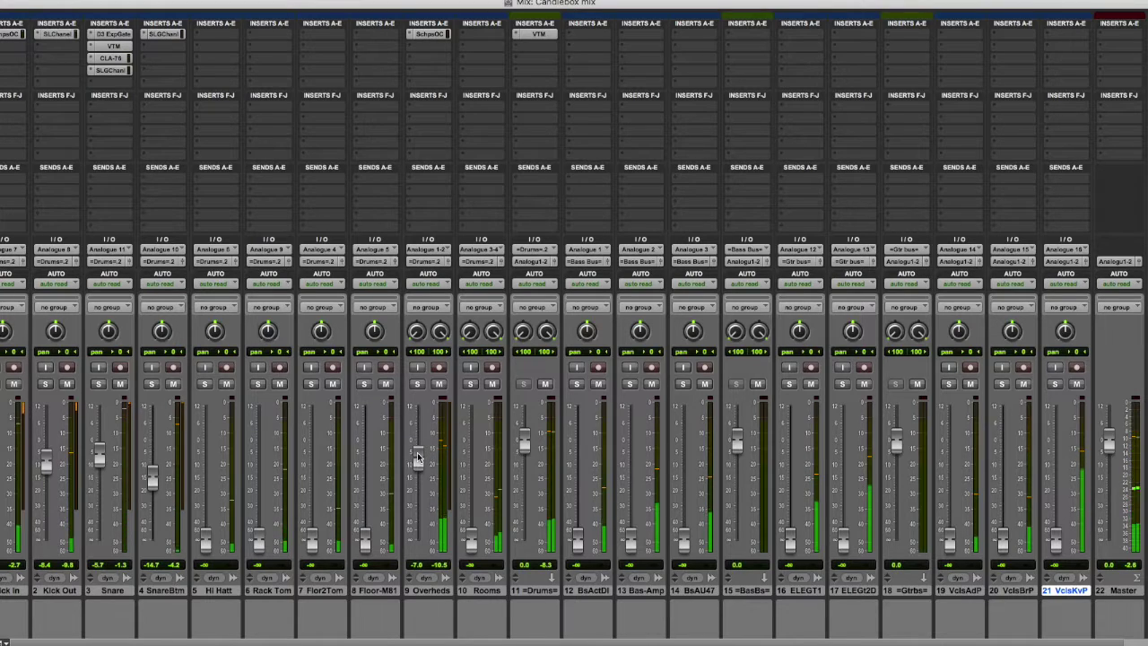
Examine the filter, HF, HMF and LMF settings of the SSL G-Channel on the Snare track.
{"action": "left_click", "coordinate": [436, 35]}
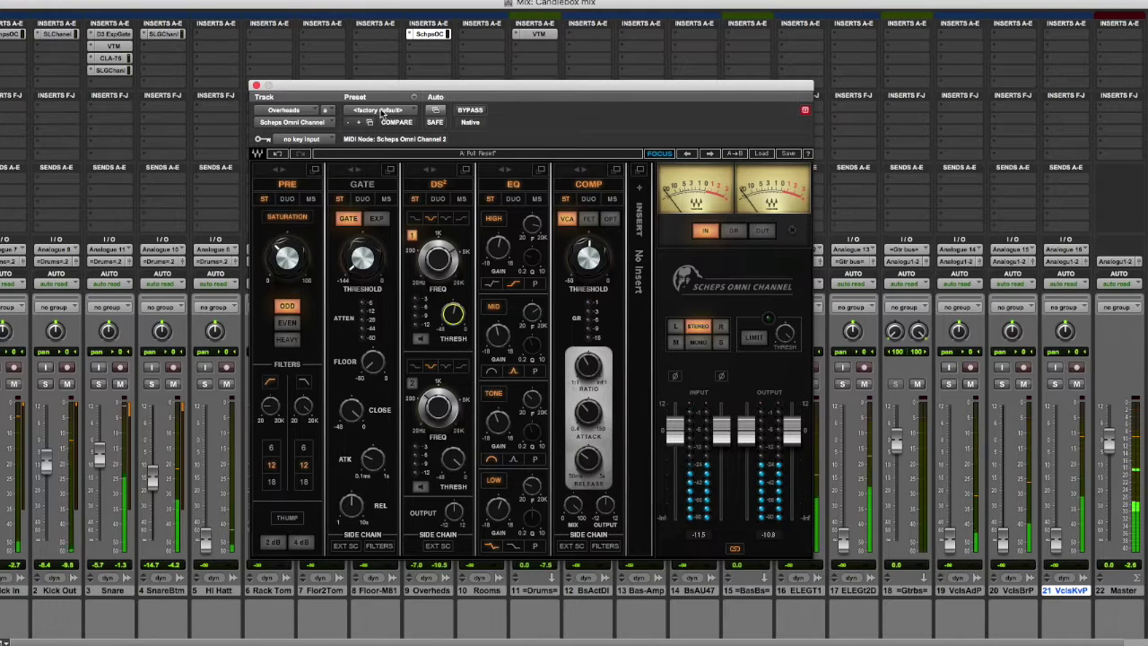
{"action": "left_click", "coordinate": [256, 85]}
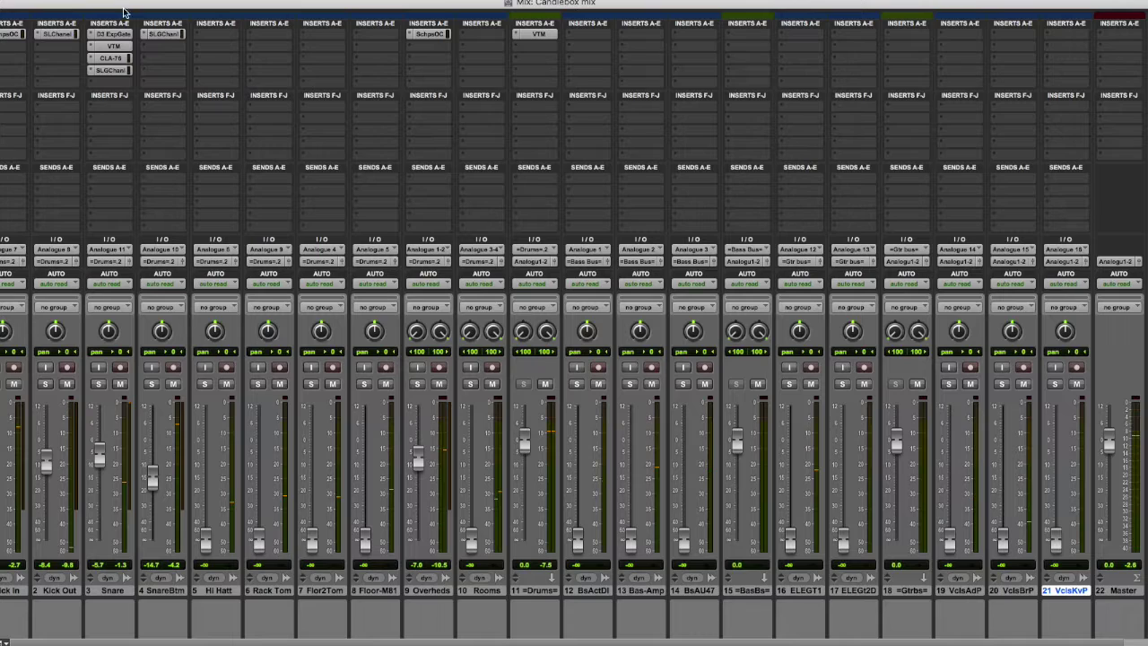
{"action": "left_click", "coordinate": [116, 71]}
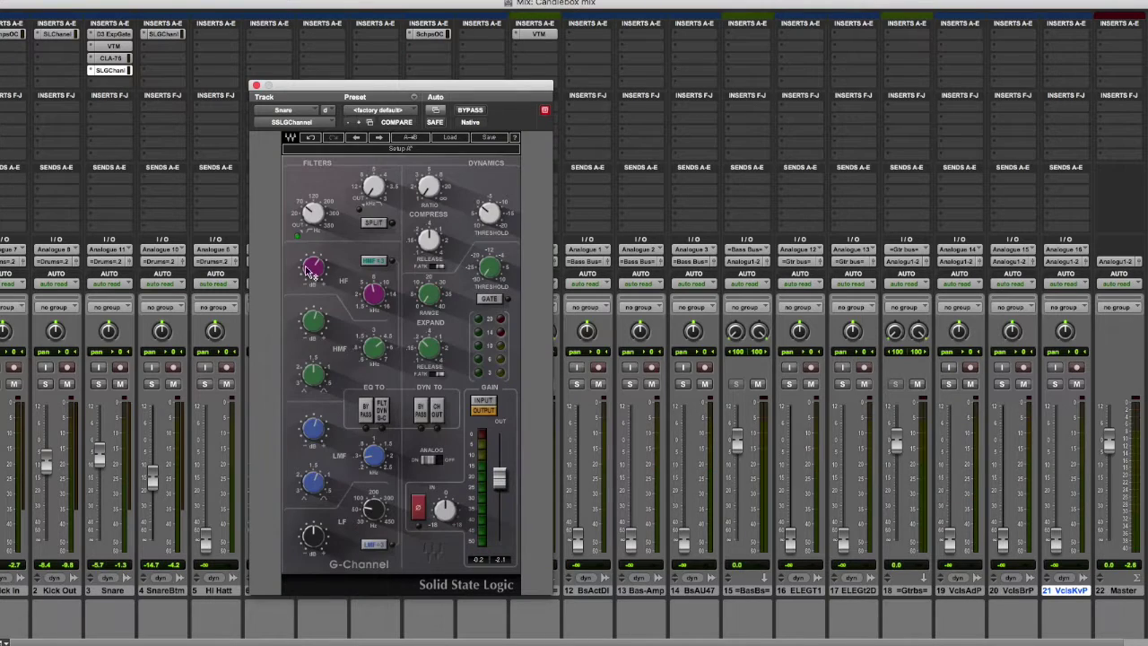
{"action": "left_click", "coordinate": [374, 295]}
{"action": "left_click", "coordinate": [374, 348]}
{"action": "left_click", "coordinate": [325, 332]}
{"action": "left_click", "coordinate": [370, 457]}
{"action": "left_click", "coordinate": [313, 428]}
{"action": "left_click", "coordinate": [306, 213]}
{"action": "left_click", "coordinate": [256, 86]}
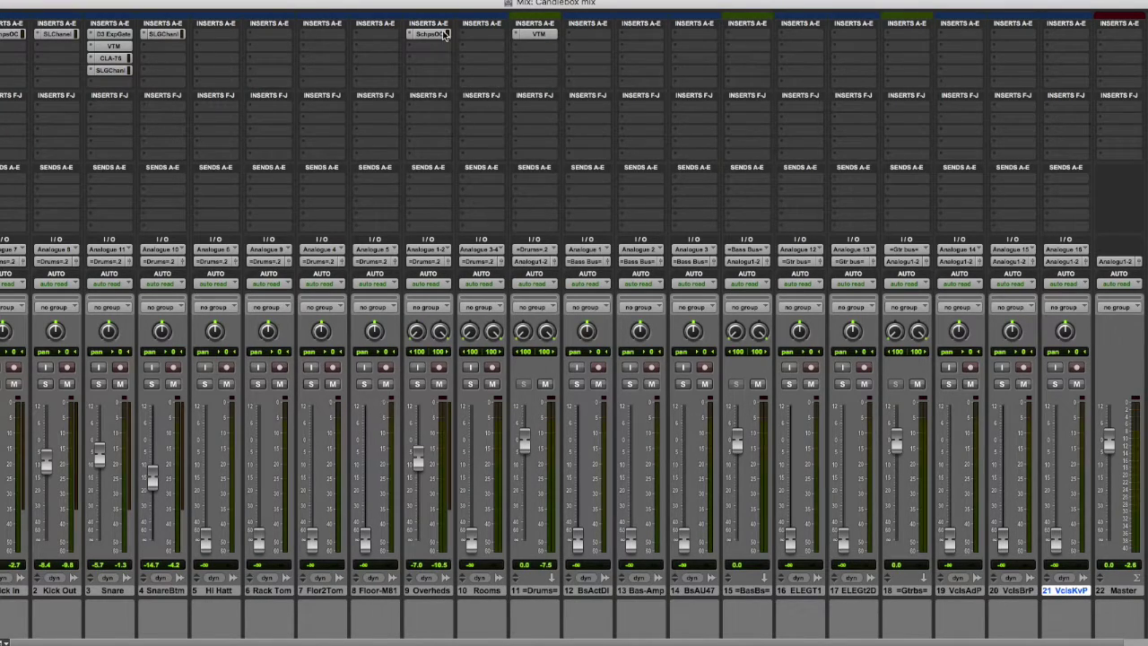
Review the filter, DS2 and high EQ band settings in the Overheads' Scheps Omni Channel.
{"action": "left_click", "coordinate": [430, 34]}
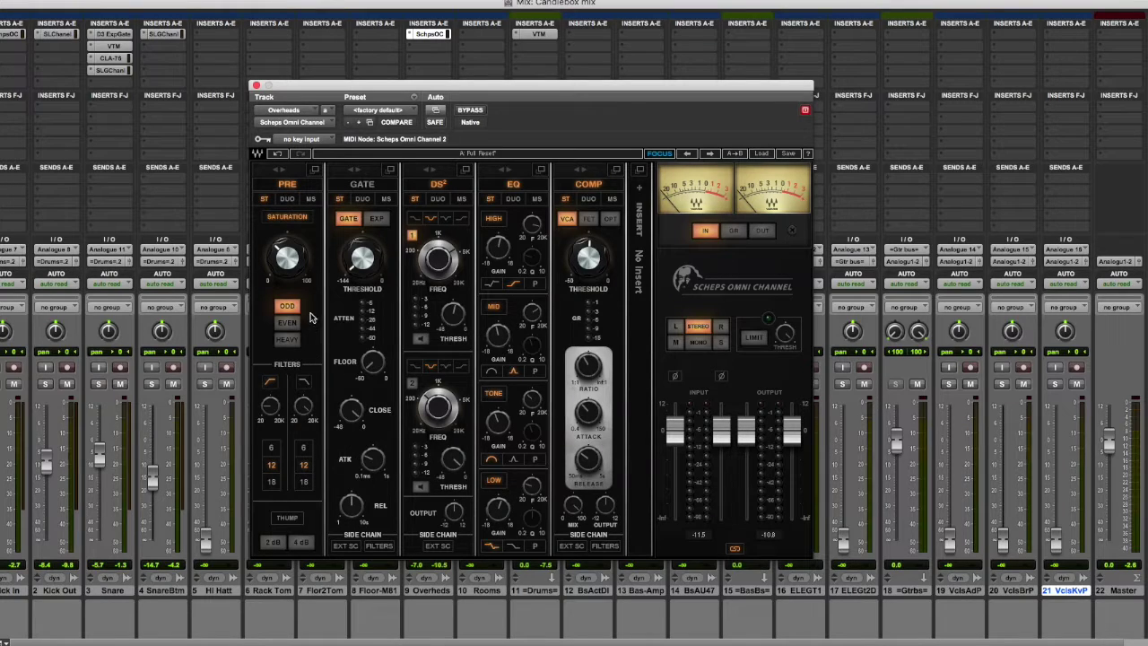
{"action": "left_click", "coordinate": [270, 407]}
{"action": "mouse_move", "coordinate": [448, 269]}
{"action": "left_click", "coordinate": [446, 272]}
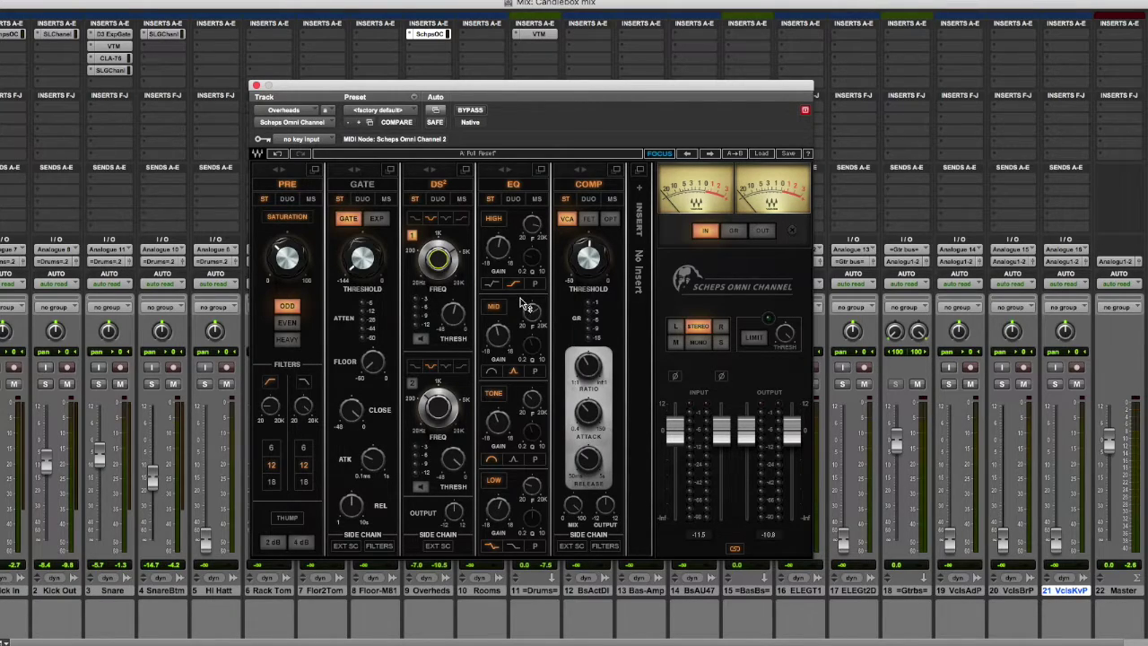
{"action": "left_click", "coordinate": [536, 229]}
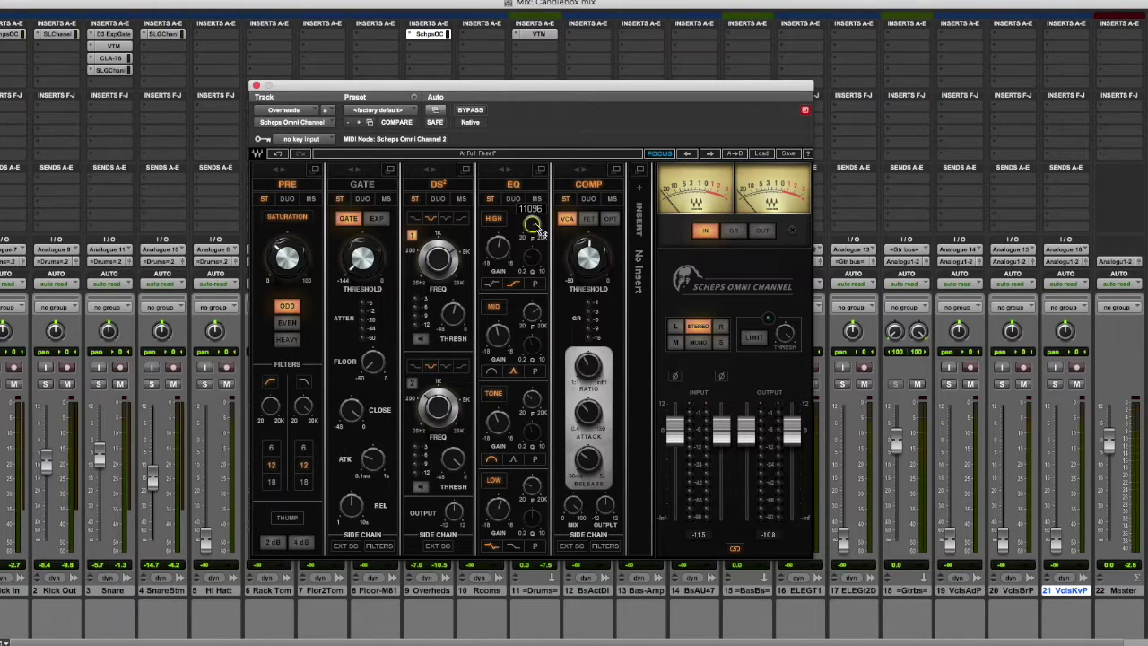
{"action": "left_click", "coordinate": [498, 246]}
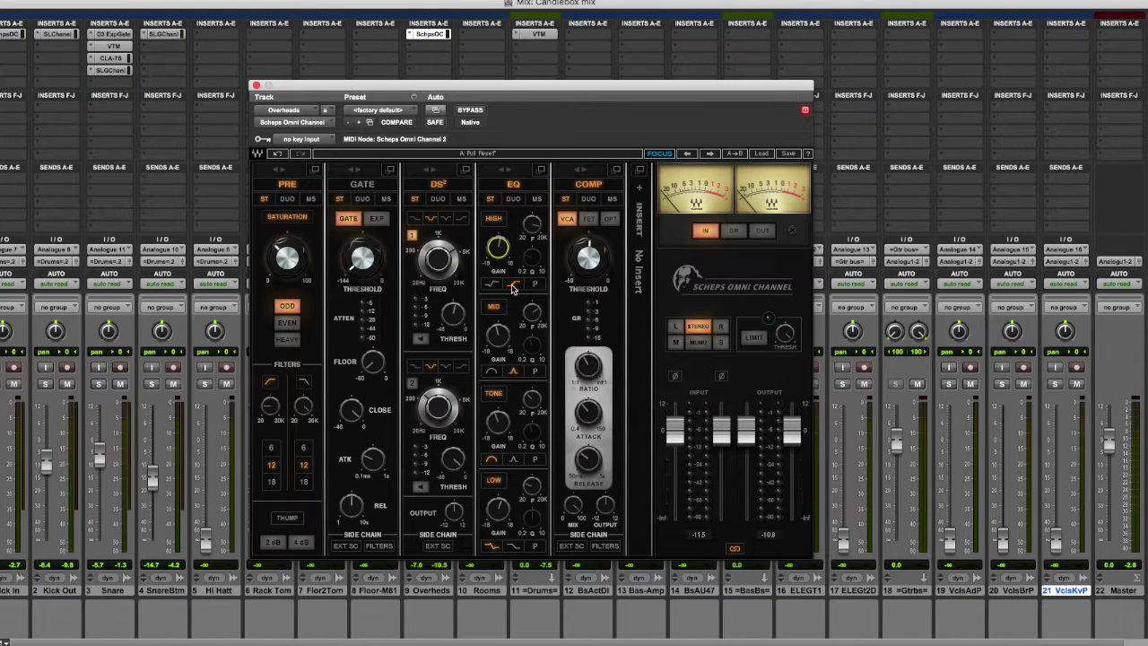
Review the frequency and gain settings of the mid and tone EQ bands on the Overheads.
{"action": "left_click", "coordinate": [532, 312]}
{"action": "left_click", "coordinate": [501, 337]}
{"action": "left_click", "coordinate": [532, 314]}
{"action": "left_click", "coordinate": [498, 421]}
{"action": "left_click", "coordinate": [532, 398]}
{"action": "left_click", "coordinate": [498, 422]}
{"action": "left_click", "coordinate": [532, 400]}
{"action": "mouse_move", "coordinate": [529, 409]}
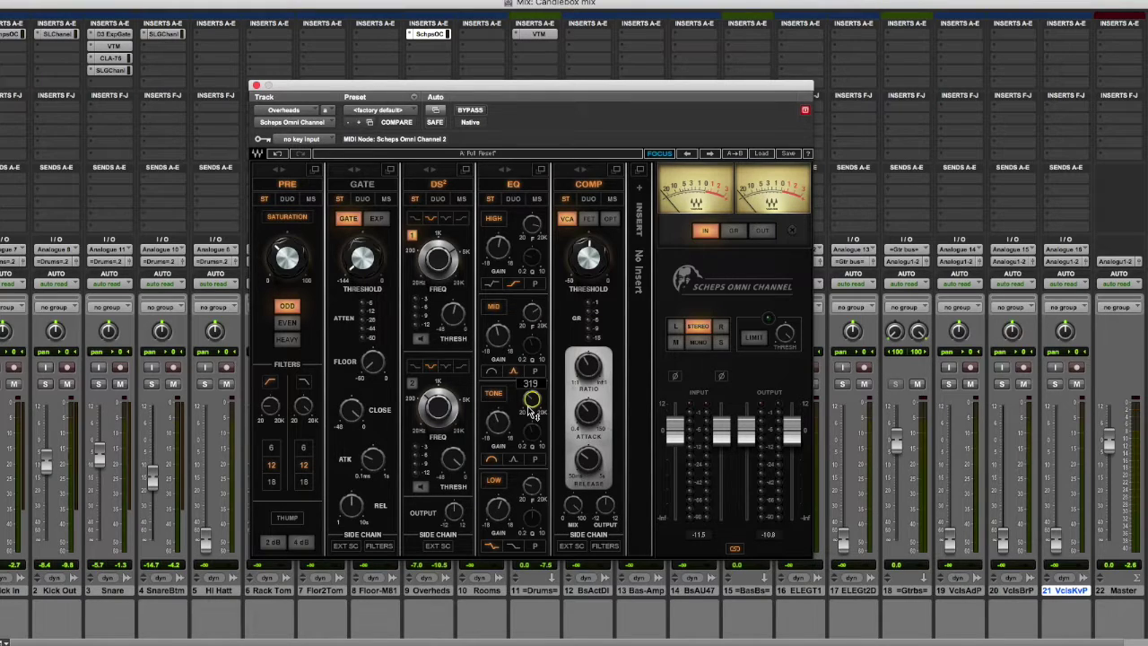
{"action": "left_click_drag", "start_coordinate": [500, 425], "coordinate": [501, 425]}
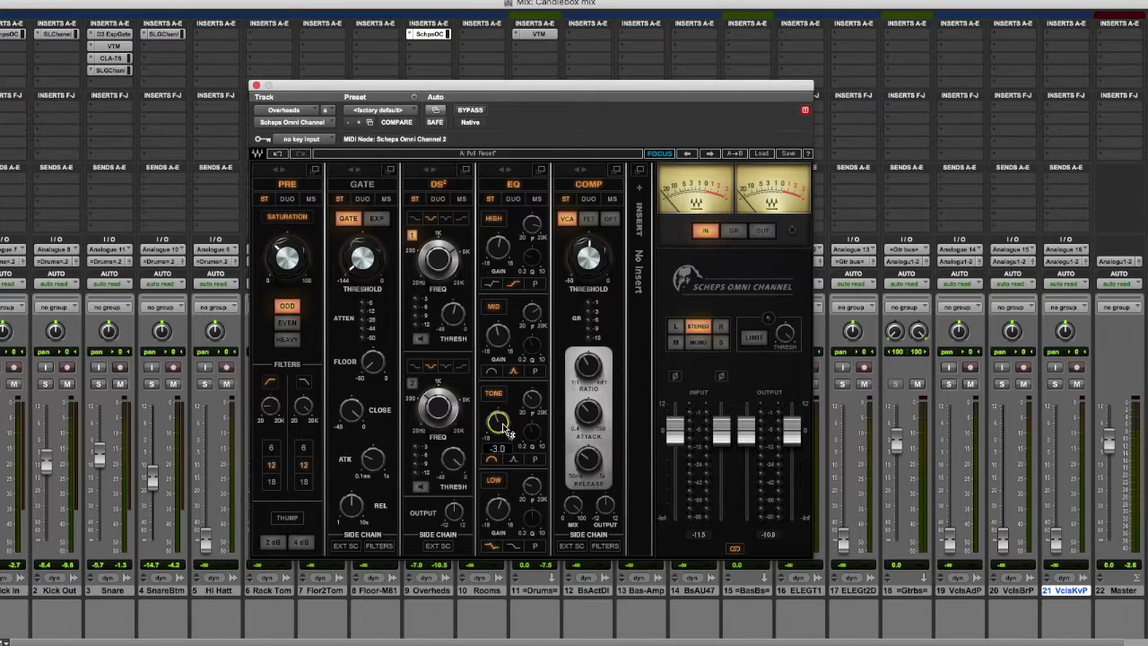
Switch the Overheads' low EQ band to the parametric shape, set its frequency to 150 Hz and close the plug-in.
{"action": "left_click_drag", "start_coordinate": [528, 489], "coordinate": [528, 489]}
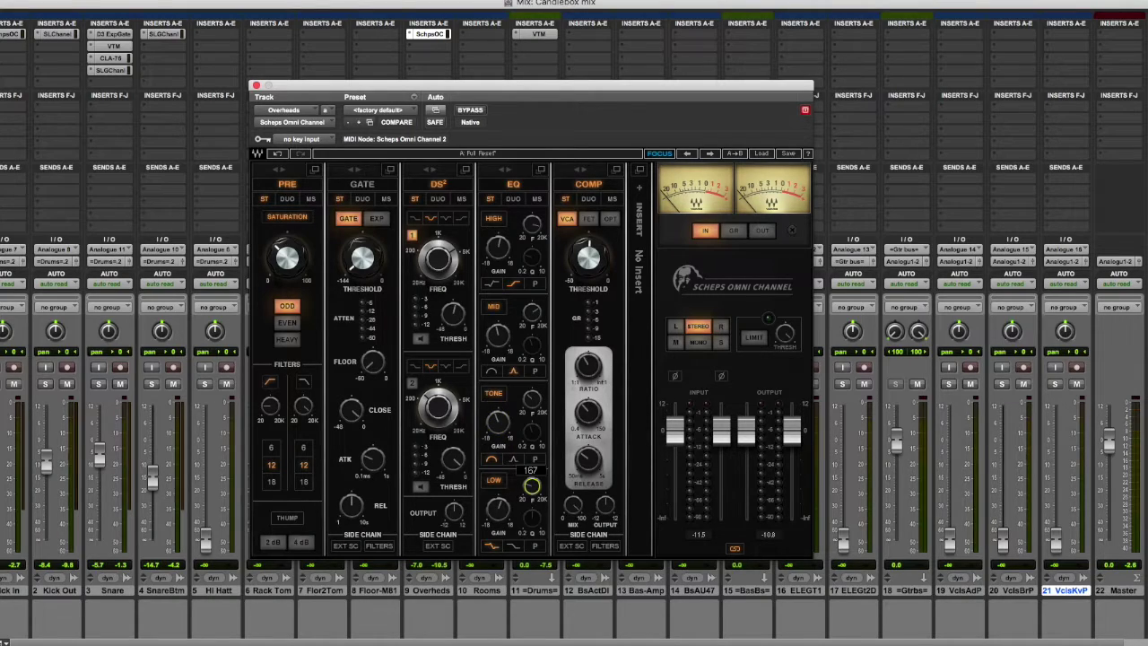
{"action": "left_click", "coordinate": [507, 504]}
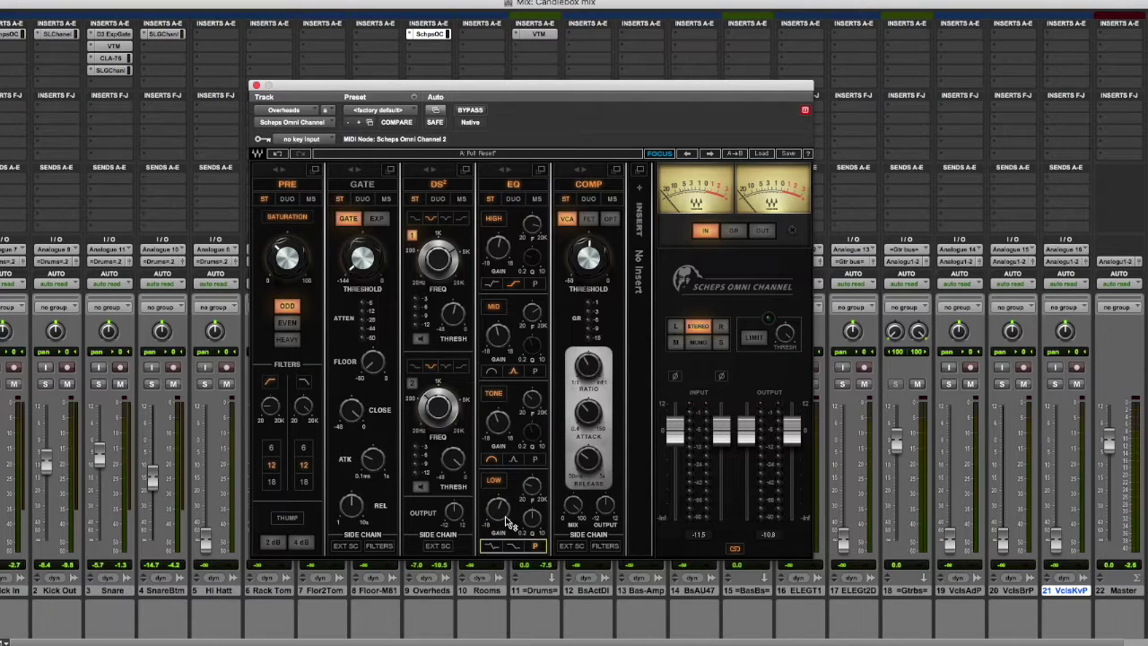
{"action": "left_click_drag", "start_coordinate": [506, 520], "coordinate": [506, 513]}
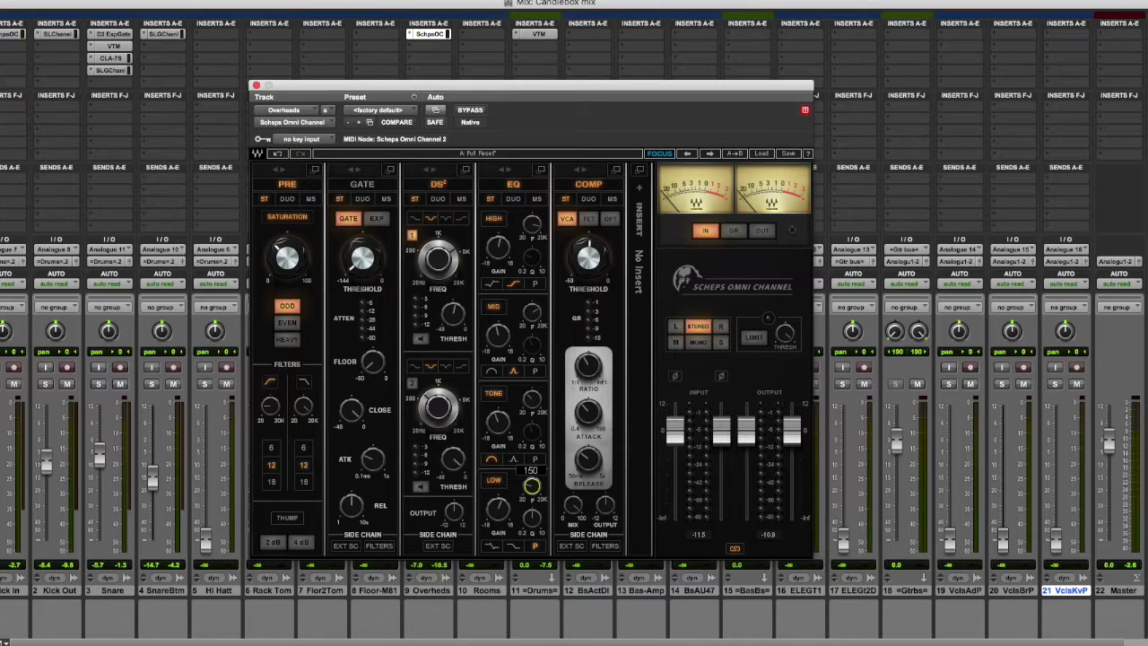
{"action": "left_click", "coordinate": [255, 86]}
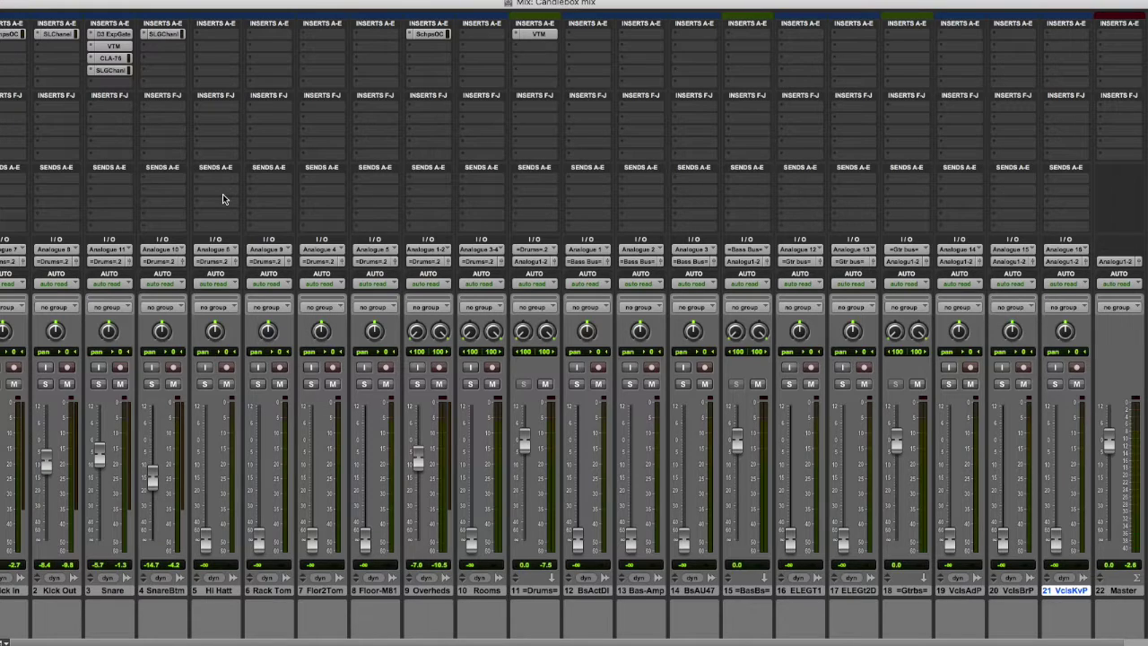
Place the playback start near bar 15 in the Edit window, check playback briefly and return to the Mix window.
{"action": "key", "text": "super+equal"}
{"action": "left_click", "coordinate": [356, 80]}
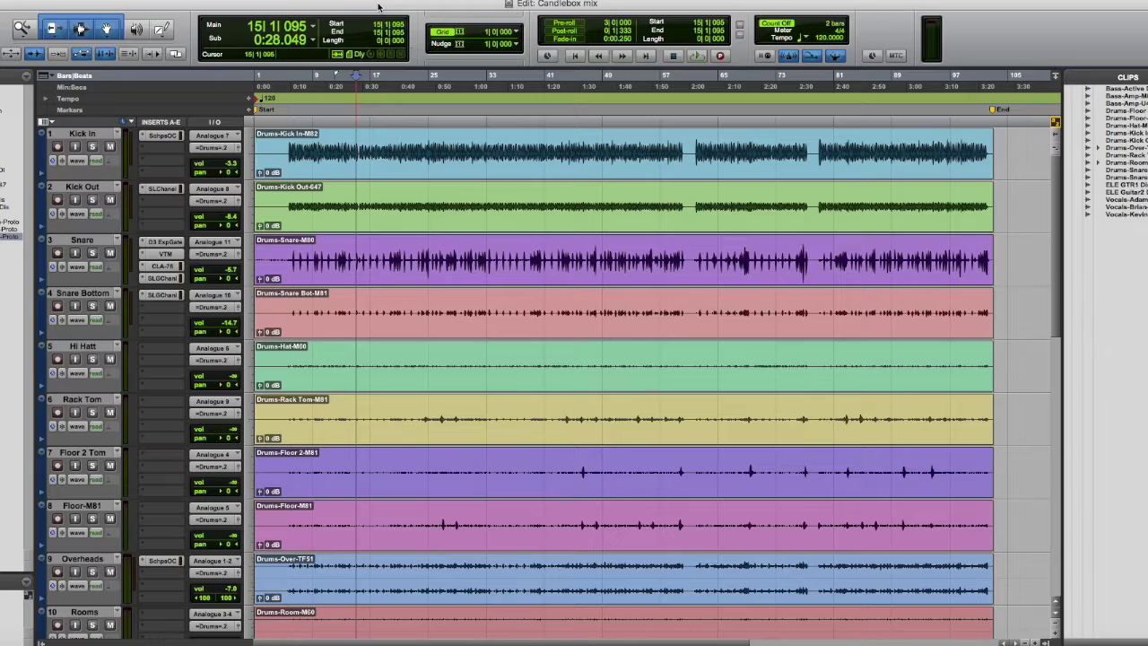
{"action": "key", "text": "space"}
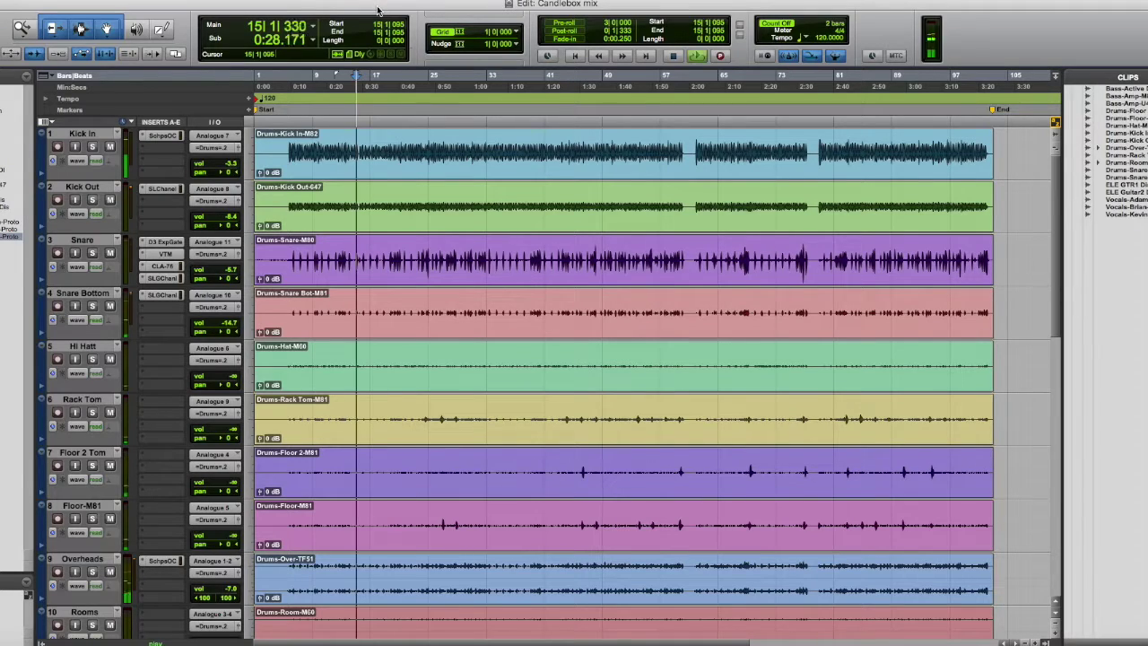
{"action": "key", "text": "space"}
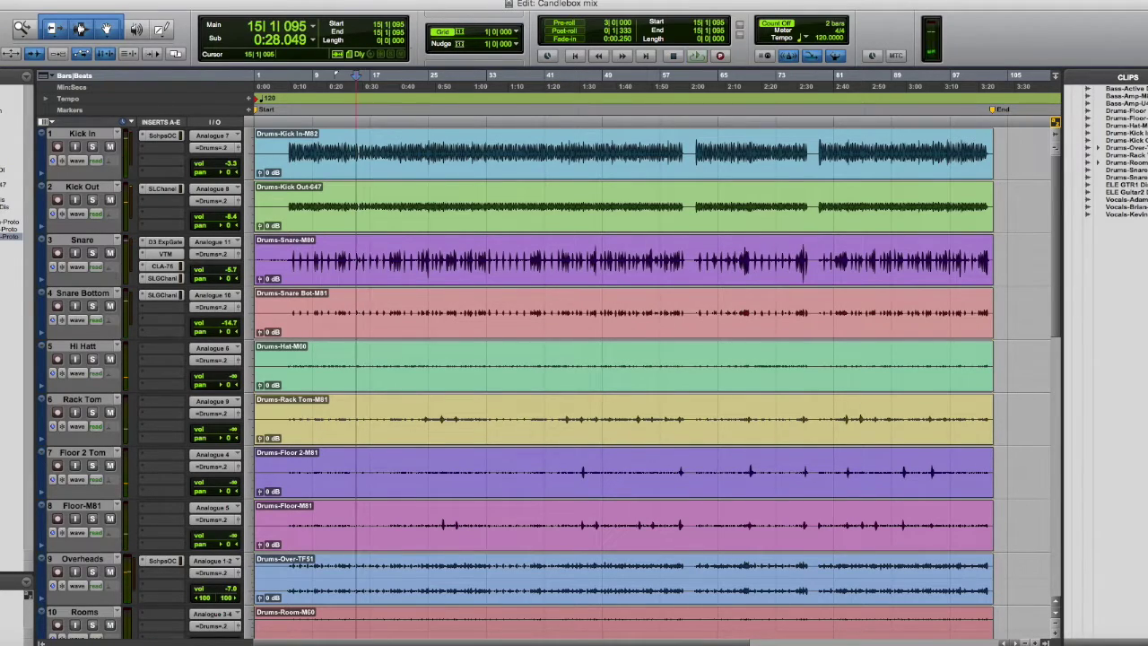
{"action": "left_click", "coordinate": [355, 1]}
{"action": "left_click", "coordinate": [354, 60]}
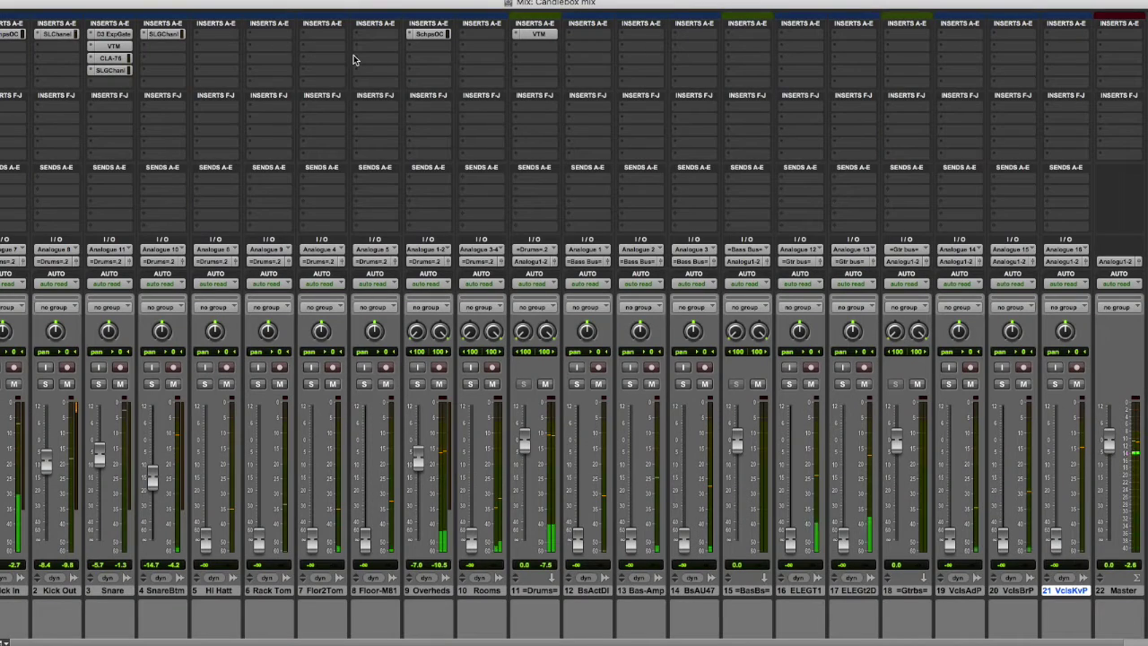
Solo the Rooms track and raise its fader to about -2.2 dB.
{"action": "left_click_drag", "start_coordinate": [471, 536], "coordinate": [473, 470]}
{"action": "left_click", "coordinate": [471, 384]}
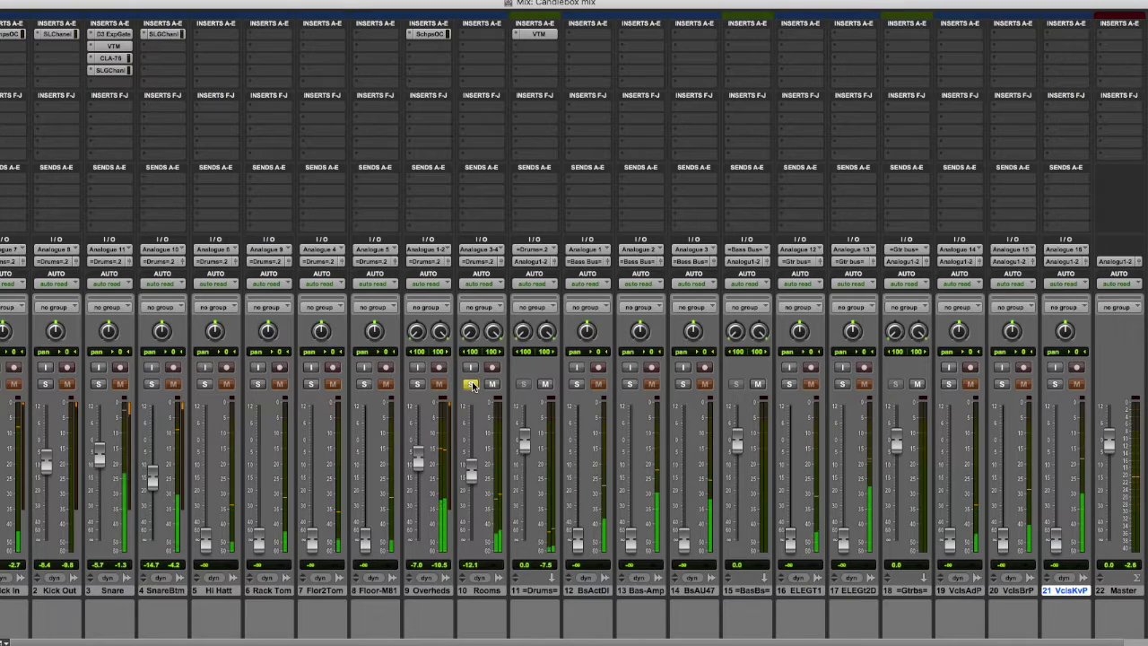
{"action": "left_click_drag", "start_coordinate": [473, 473], "coordinate": [470, 449]}
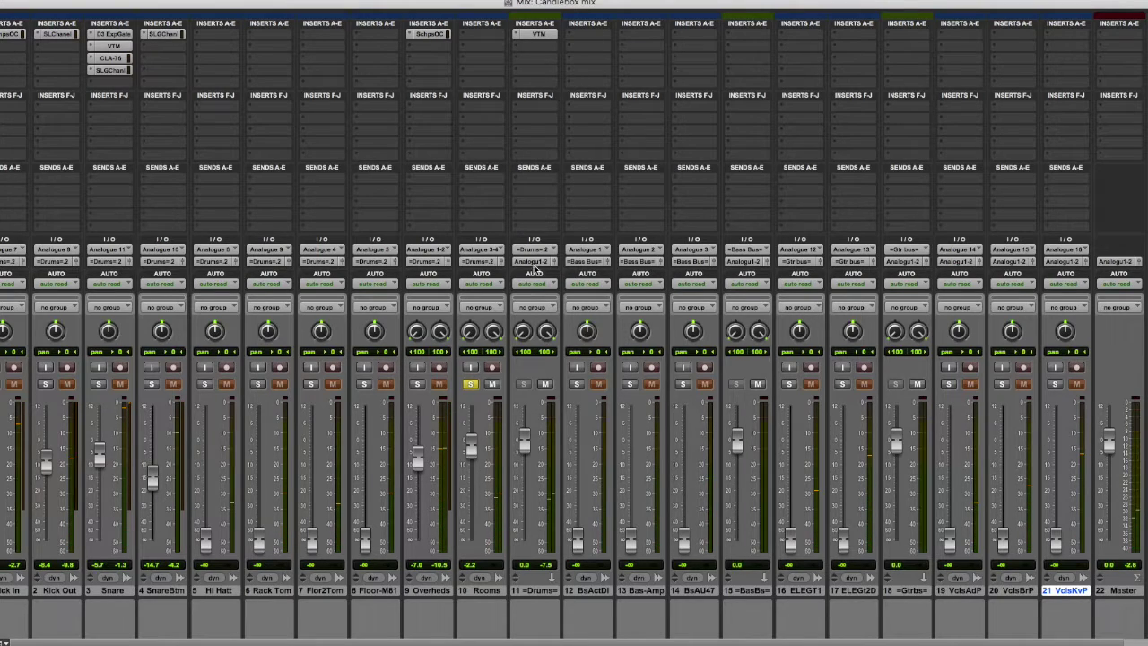
Insert the stereo multichannel SSLChannel dynamics plug-in on the first insert slot of the Rooms track.
{"action": "left_click", "coordinate": [487, 36]}
{"action": "mouse_move", "coordinate": [529, 61]}
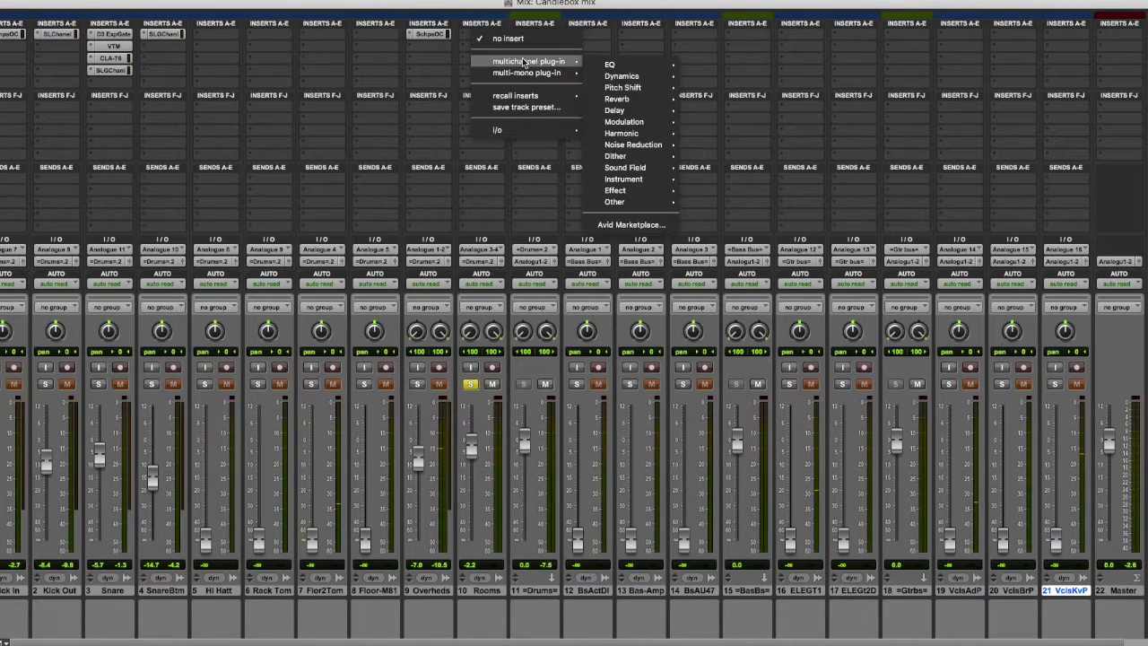
{"action": "mouse_move", "coordinate": [601, 76]}
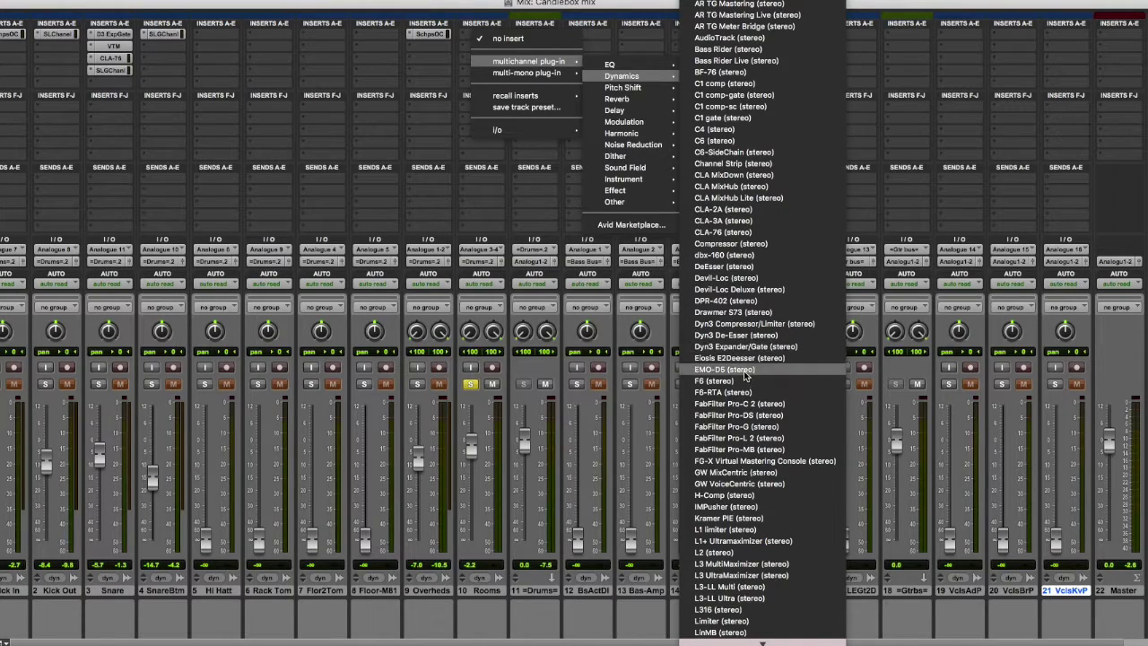
{"action": "mouse_move", "coordinate": [773, 642]}
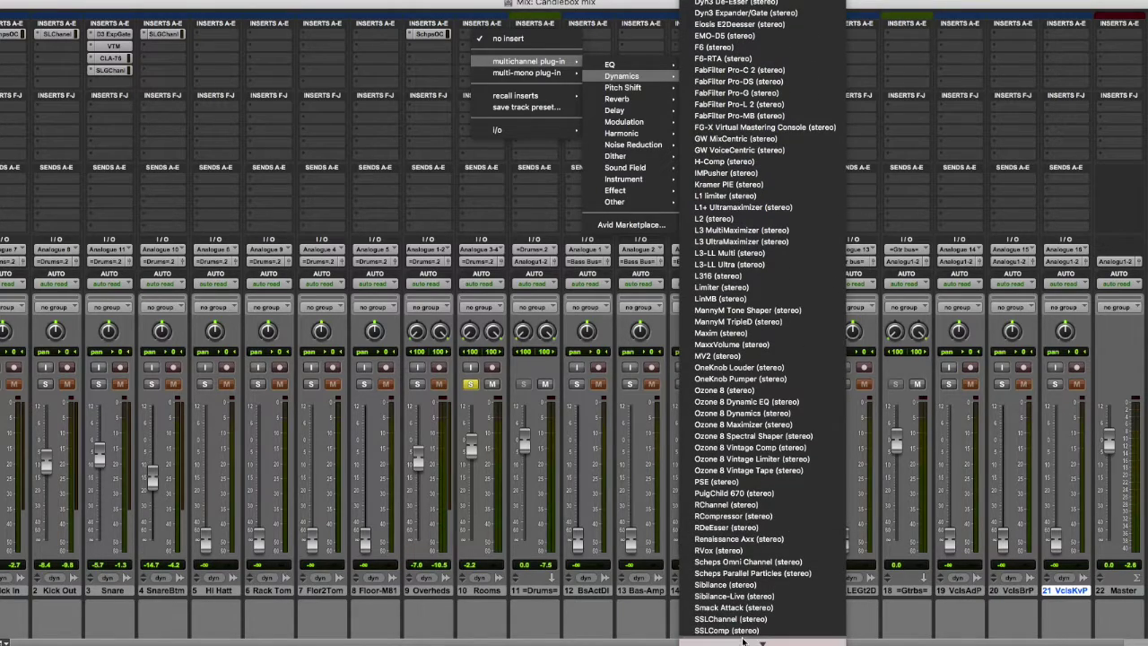
{"action": "left_click", "coordinate": [731, 576]}
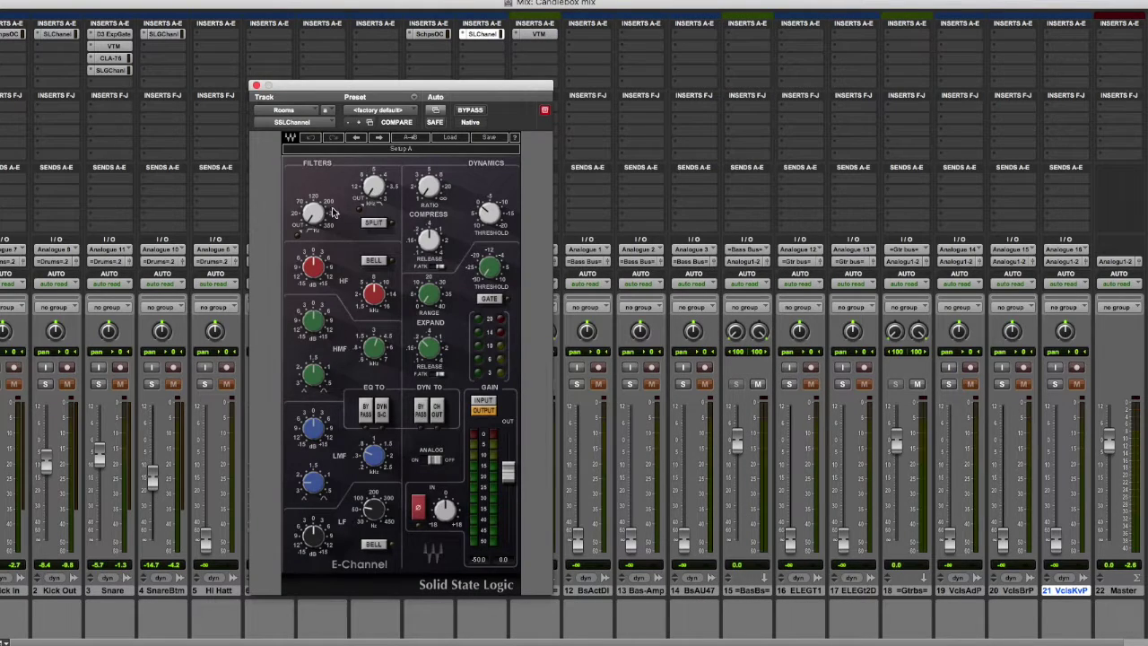
With the song playing, engage the Rooms channel strip's low-pass filter, lower the HF band's frequency and cut its gain.
{"action": "key", "text": "space"}
{"action": "left_click_drag", "start_coordinate": [373, 189], "coordinate": [373, 164]}
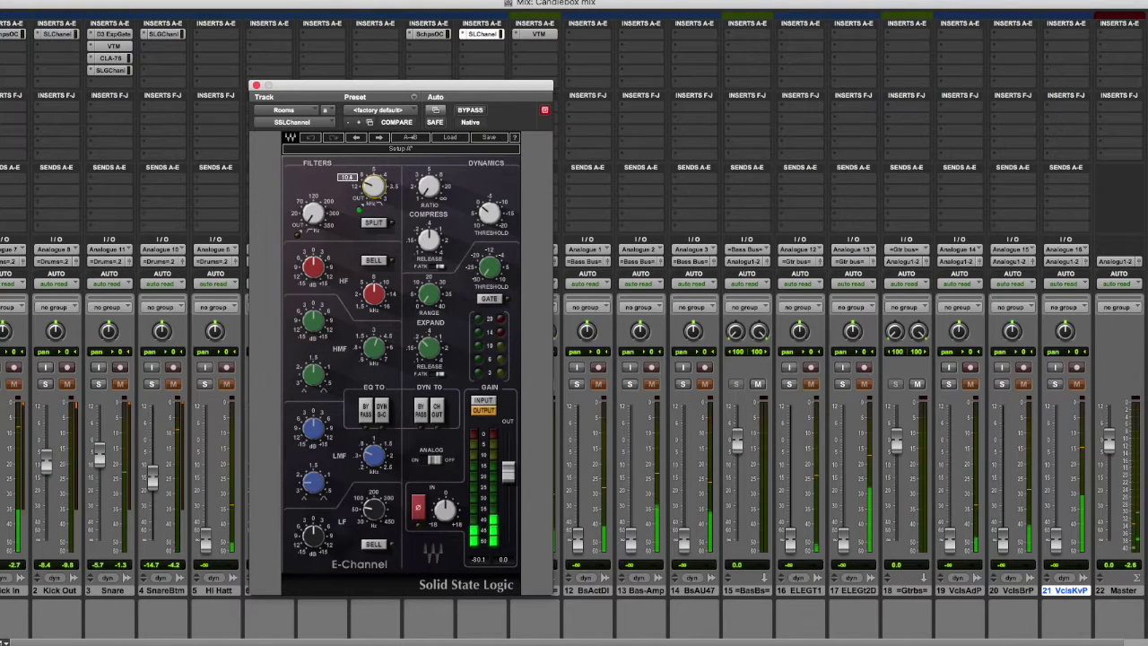
{"action": "left_click", "coordinate": [373, 293]}
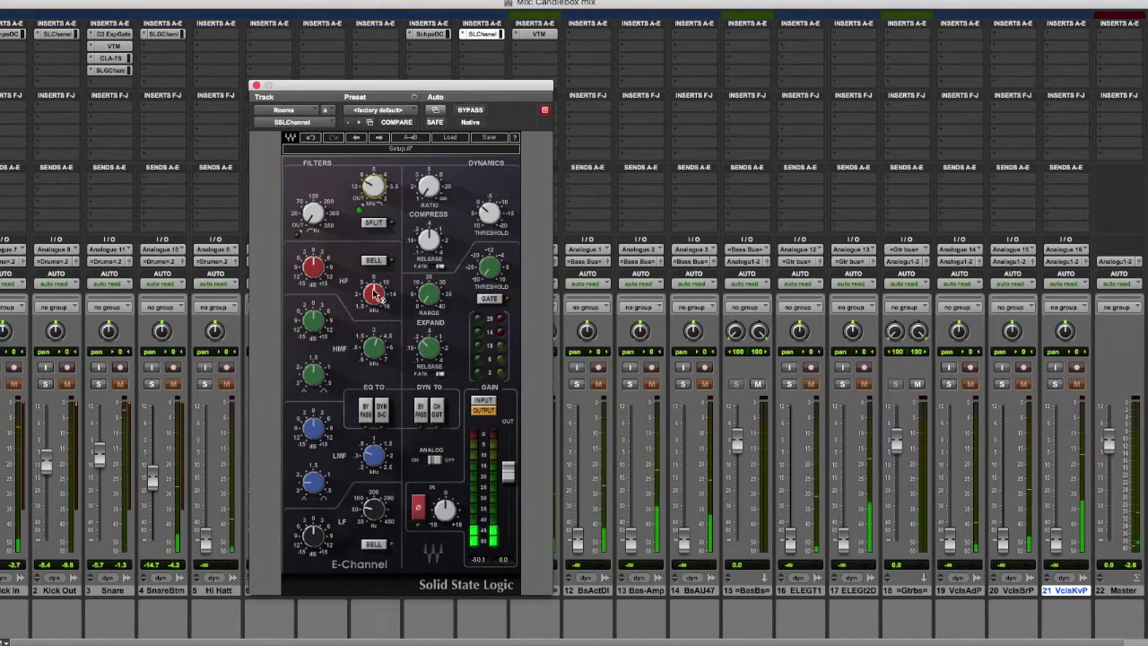
{"action": "left_click", "coordinate": [316, 270]}
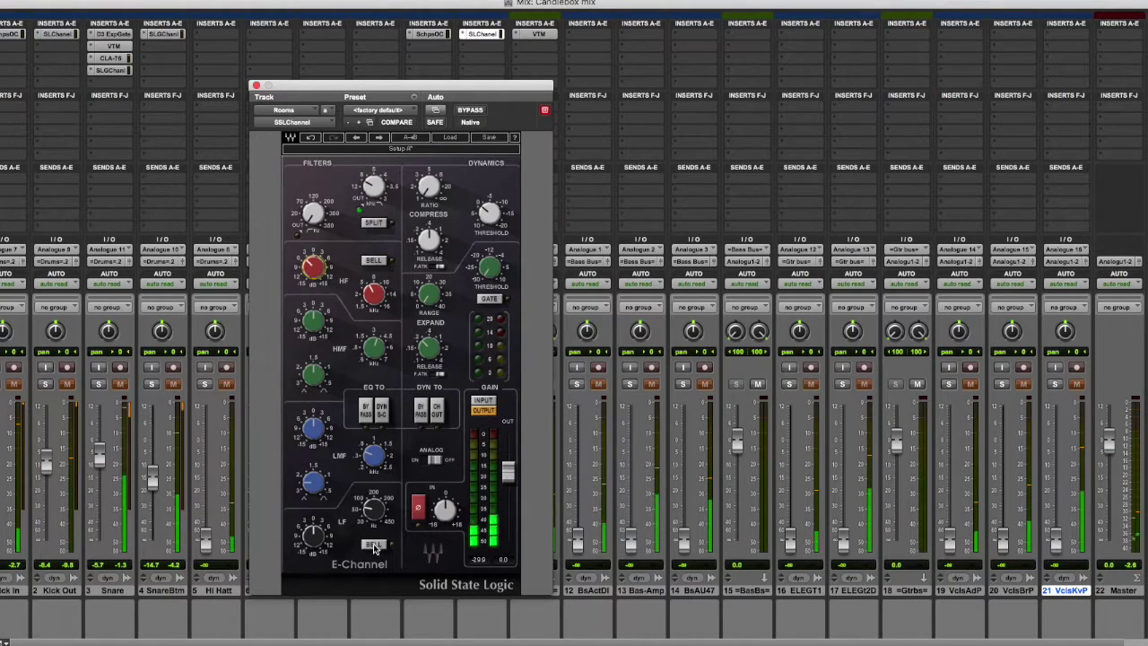
Boost the LF band and slightly cut the LMF band on the Rooms channel strip.
{"action": "left_click", "coordinate": [367, 516]}
{"action": "left_click", "coordinate": [319, 549]}
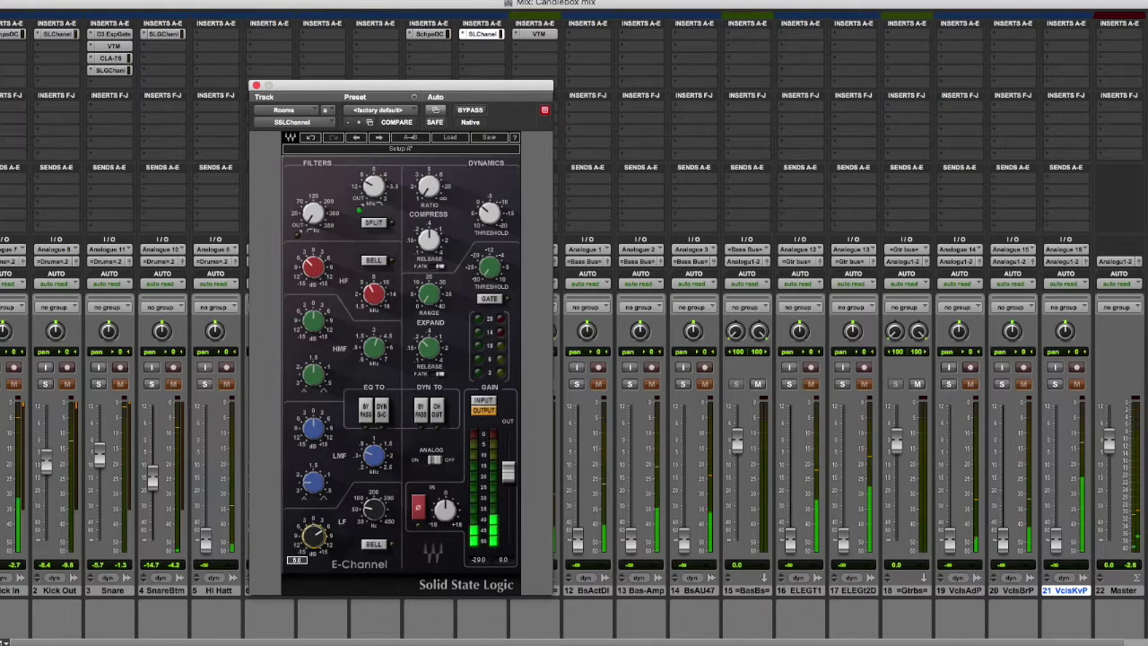
{"action": "left_click", "coordinate": [380, 462]}
{"action": "left_click", "coordinate": [313, 427]}
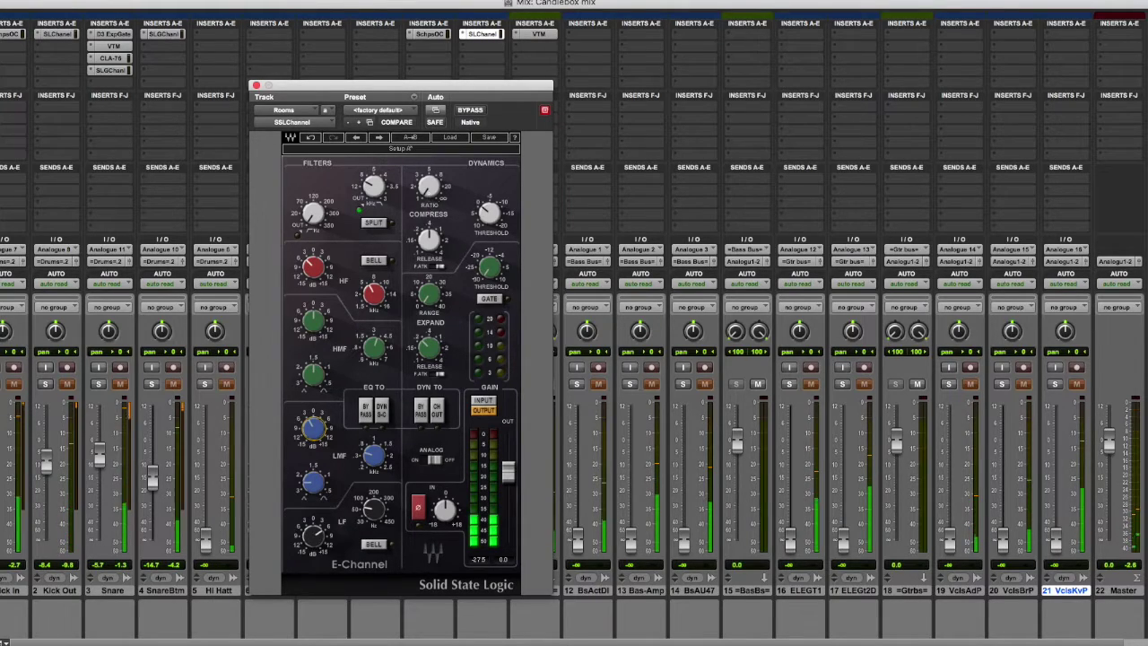
Lower the compressor threshold and adjust the HMF gain on the Rooms channel strip, and close the plug-in.
{"action": "left_click_drag", "start_coordinate": [489, 215], "coordinate": [489, 178]}
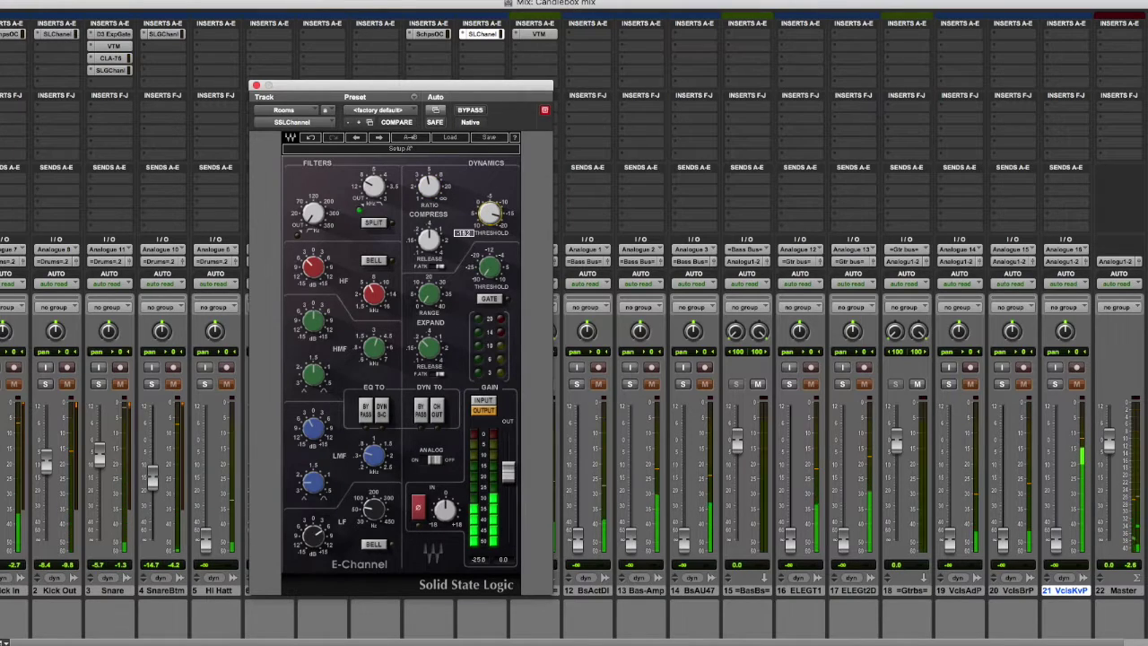
{"action": "left_click_drag", "start_coordinate": [487, 220], "coordinate": [487, 242]}
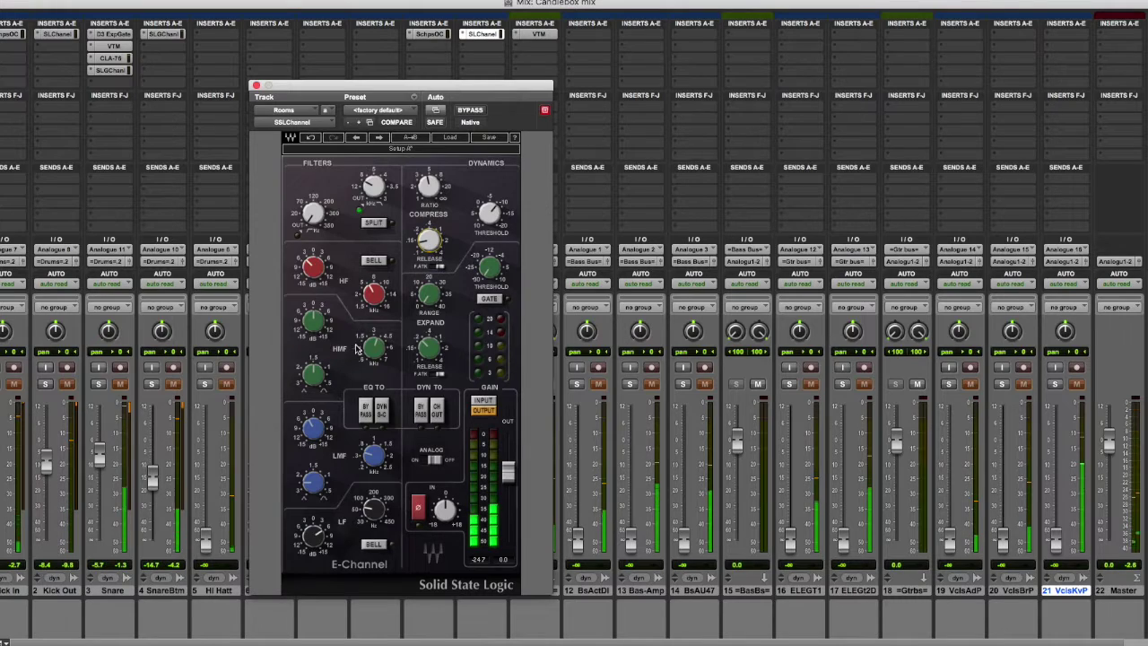
{"action": "left_click", "coordinate": [313, 318]}
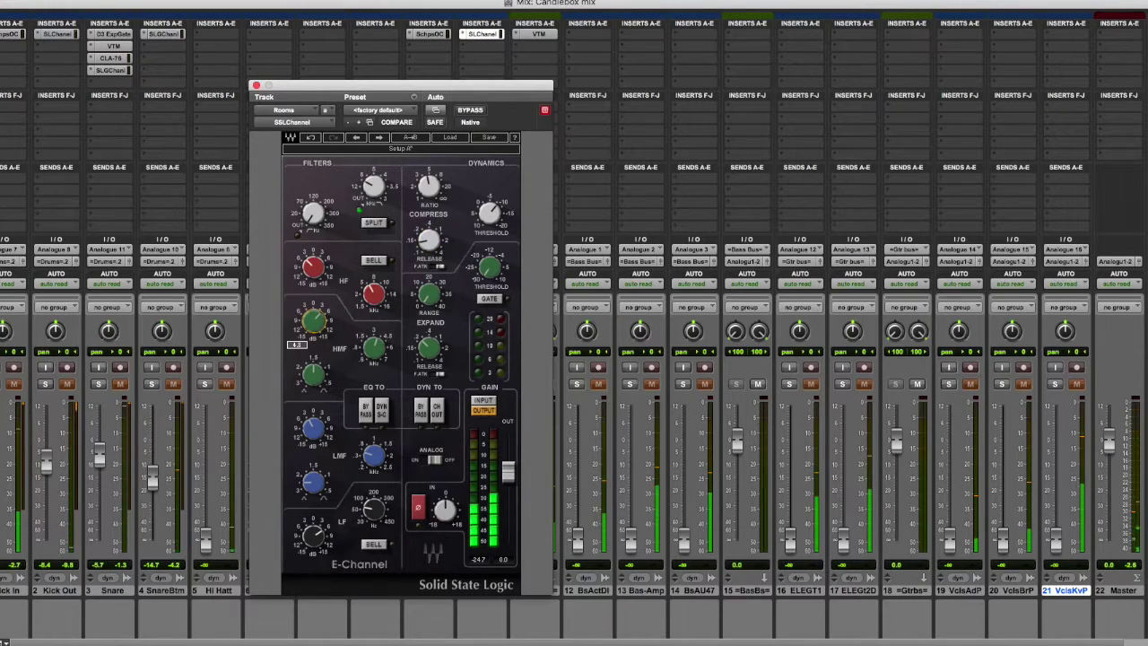
{"action": "left_click_drag", "start_coordinate": [313, 318], "coordinate": [313, 312]}
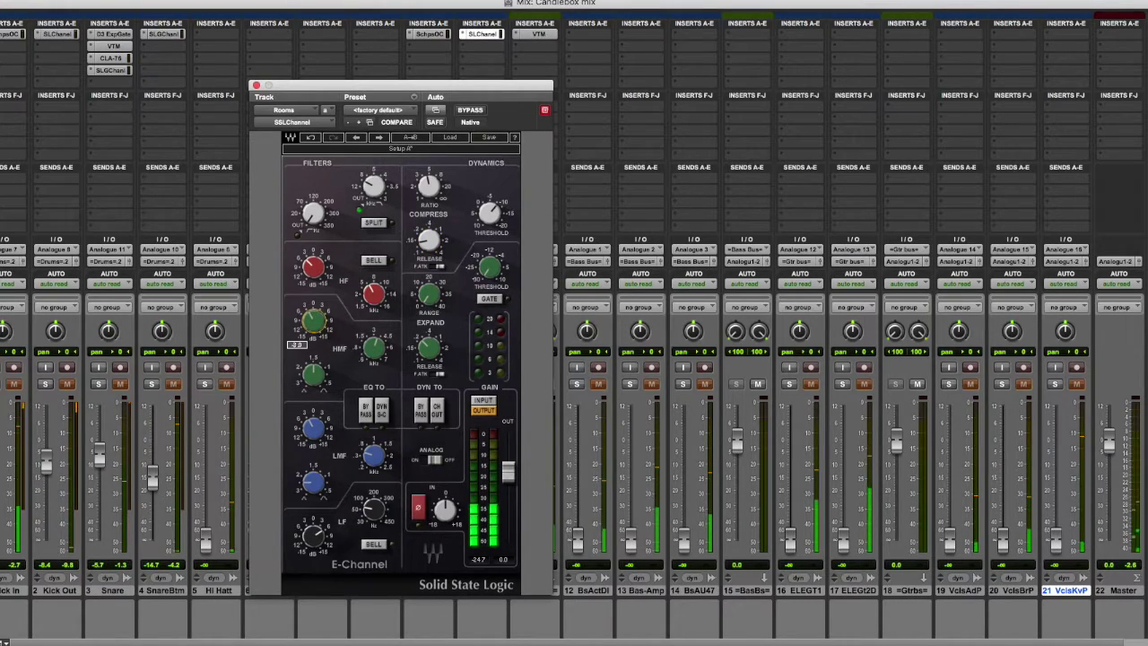
{"action": "left_click", "coordinate": [257, 85]}
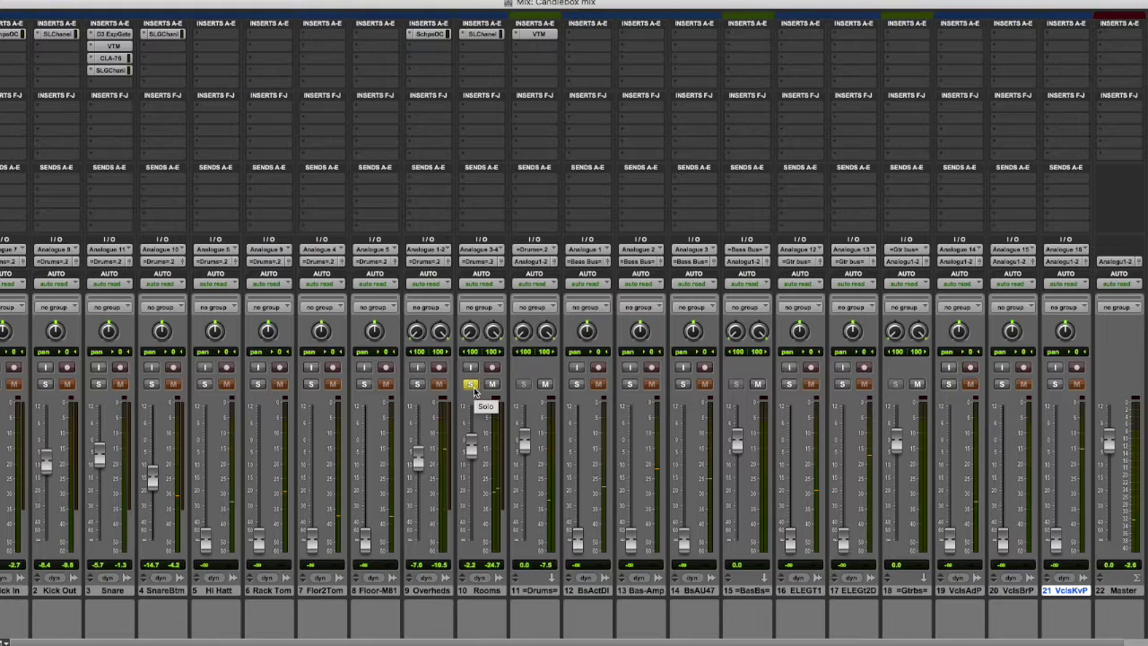
Unsolo Rooms and lower its fader to -14.2 dB, and raise the Kick Out fader to -6.5 dB.
{"action": "left_click", "coordinate": [475, 392]}
{"action": "left_click_drag", "start_coordinate": [473, 446], "coordinate": [472, 483]}
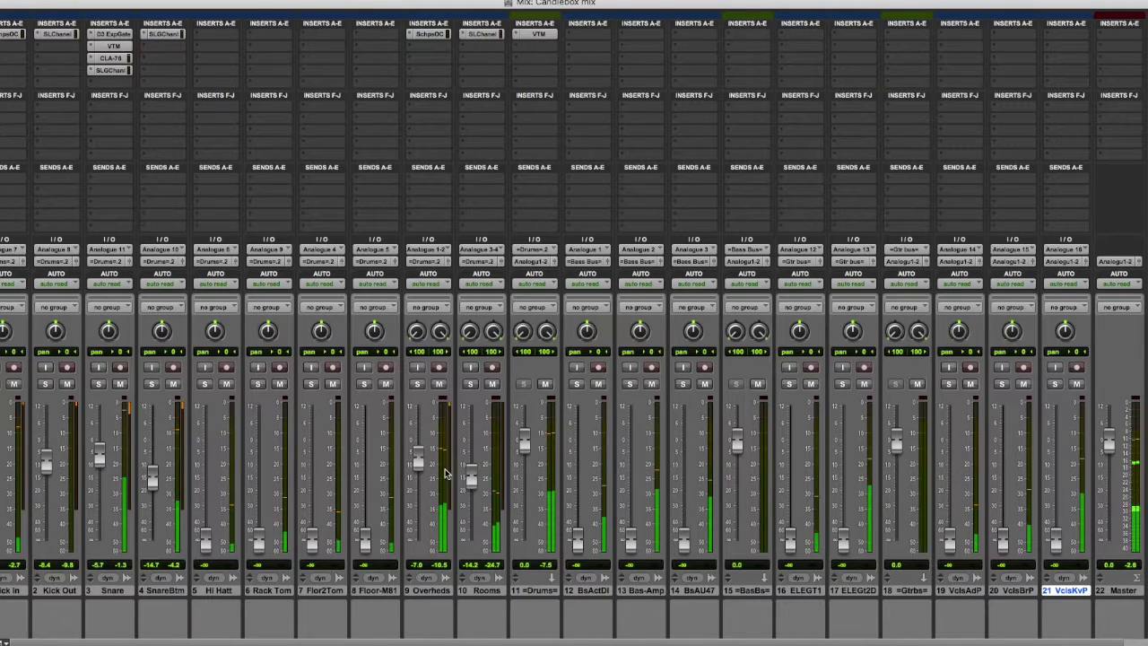
{"action": "left_click_drag", "start_coordinate": [46, 465], "coordinate": [48, 463]}
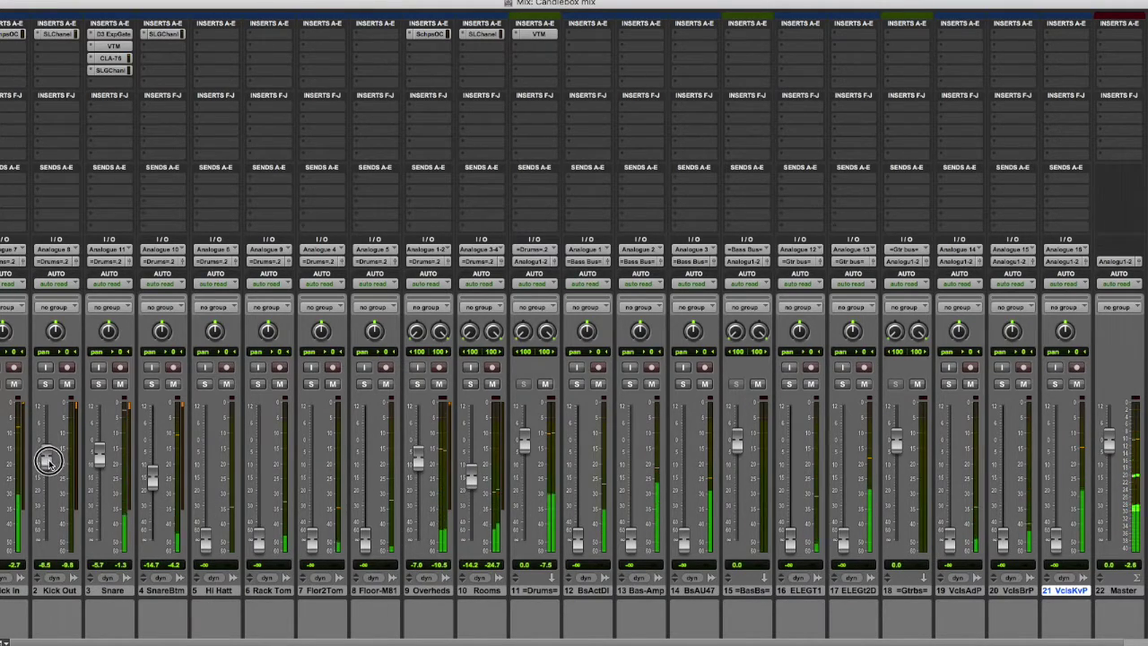
Touch up the gate threshold in the Kick In track's Scheps Omni Channel and close the plug-in.
{"action": "left_click", "coordinate": [9, 35]}
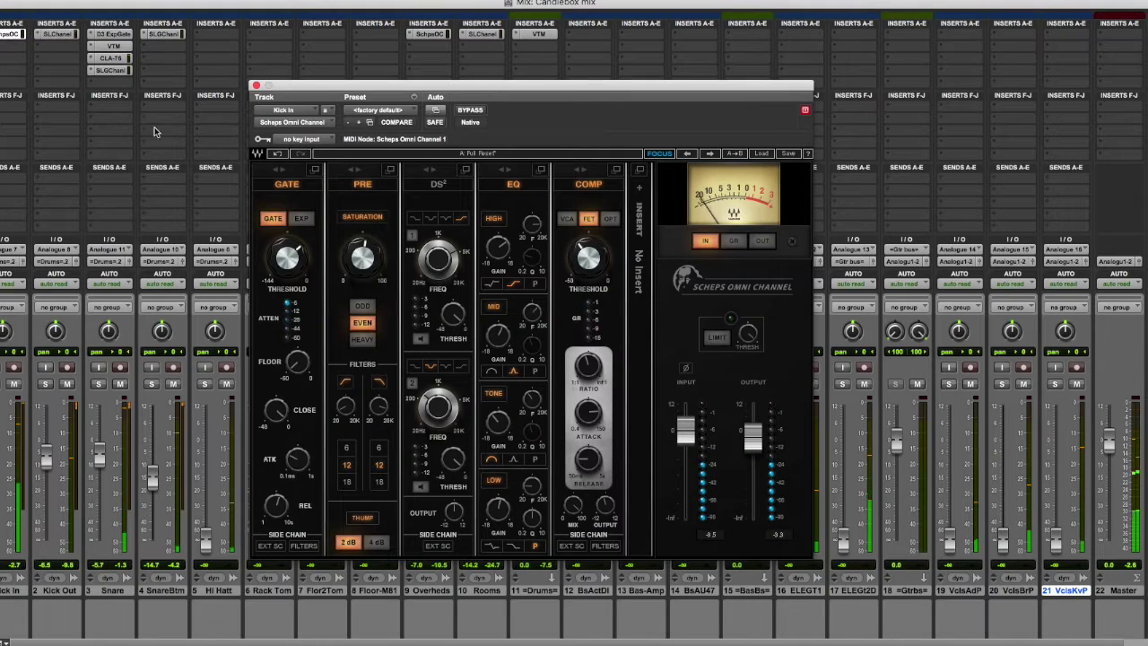
{"action": "left_click", "coordinate": [296, 262]}
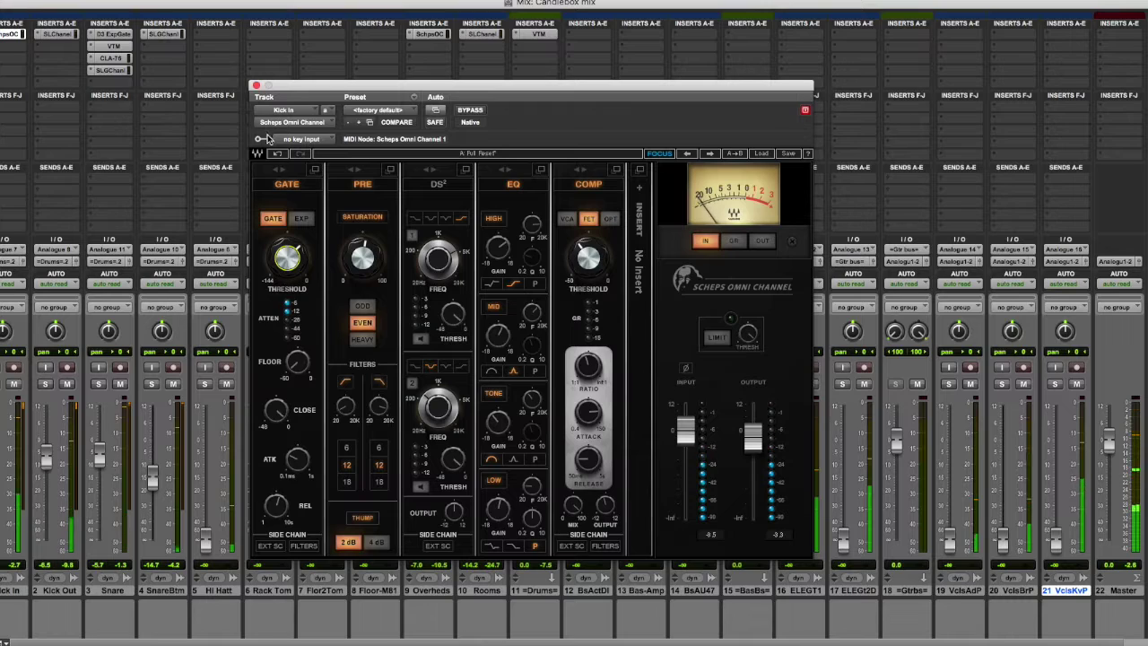
{"action": "left_click", "coordinate": [256, 85]}
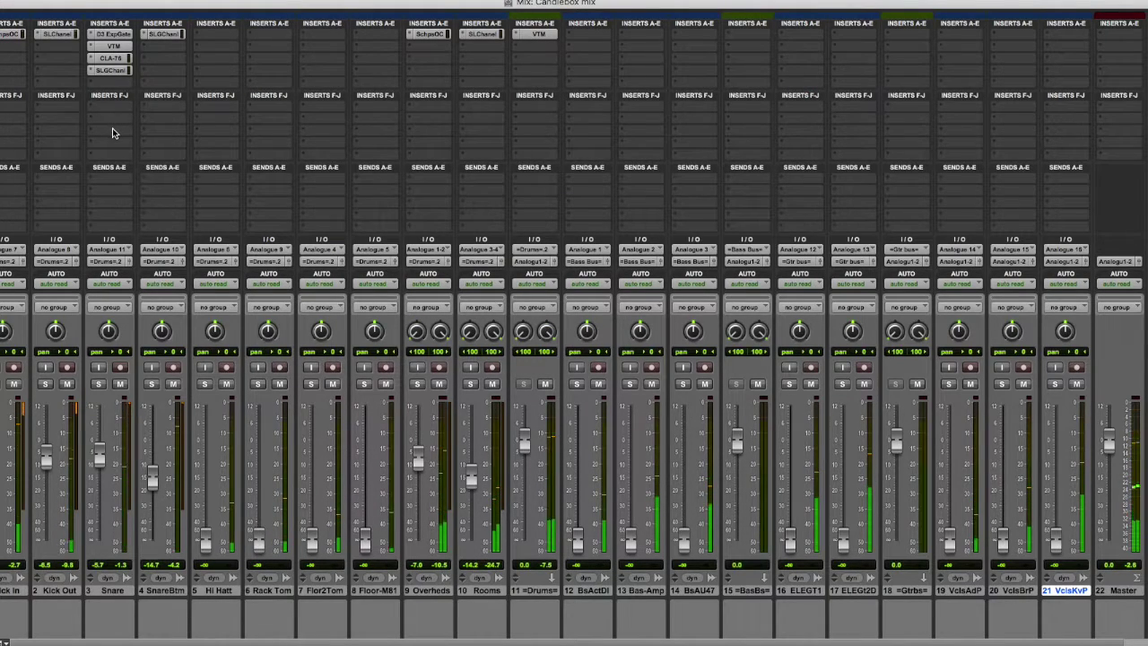
Insert the mono RBass plug-in on the second insert slot of the Kick In track.
{"action": "left_click", "coordinate": [16, 50]}
{"action": "mouse_move", "coordinate": [43, 75]}
{"action": "mouse_move", "coordinate": [117, 79]}
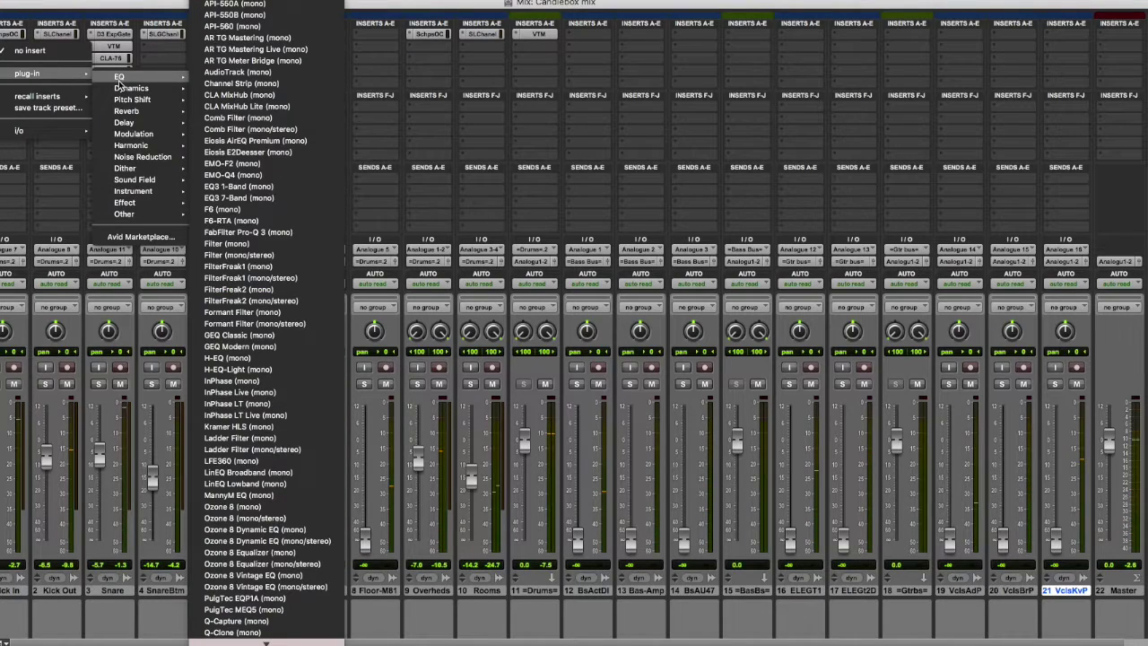
{"action": "mouse_move", "coordinate": [245, 642]}
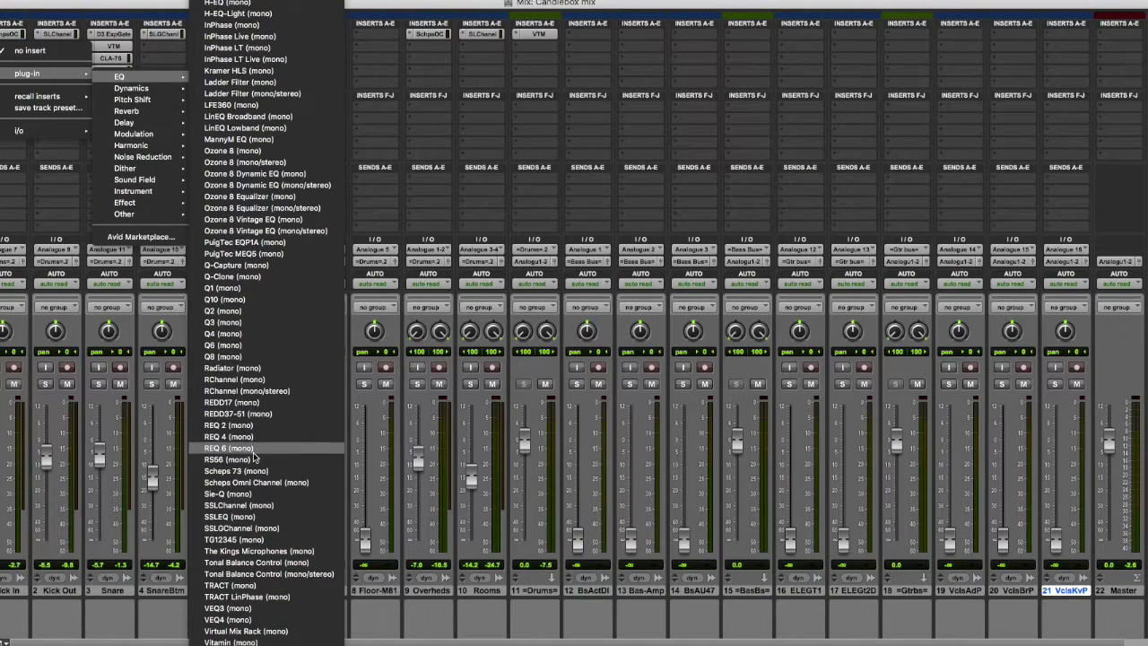
{"action": "mouse_move", "coordinate": [150, 210]}
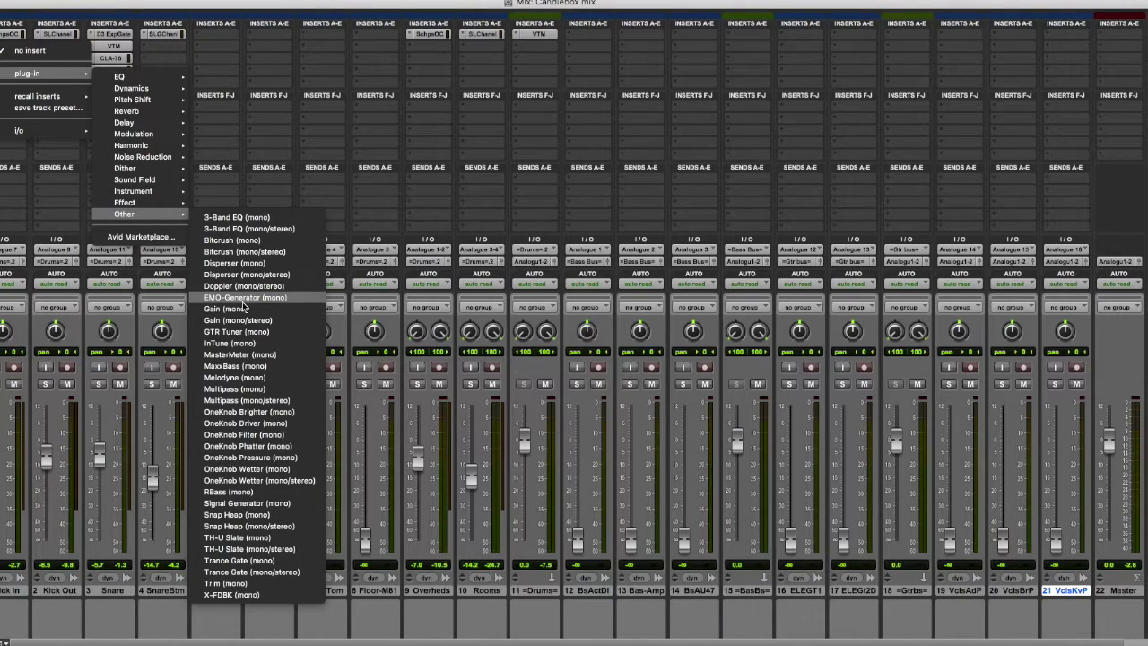
{"action": "left_click", "coordinate": [240, 488]}
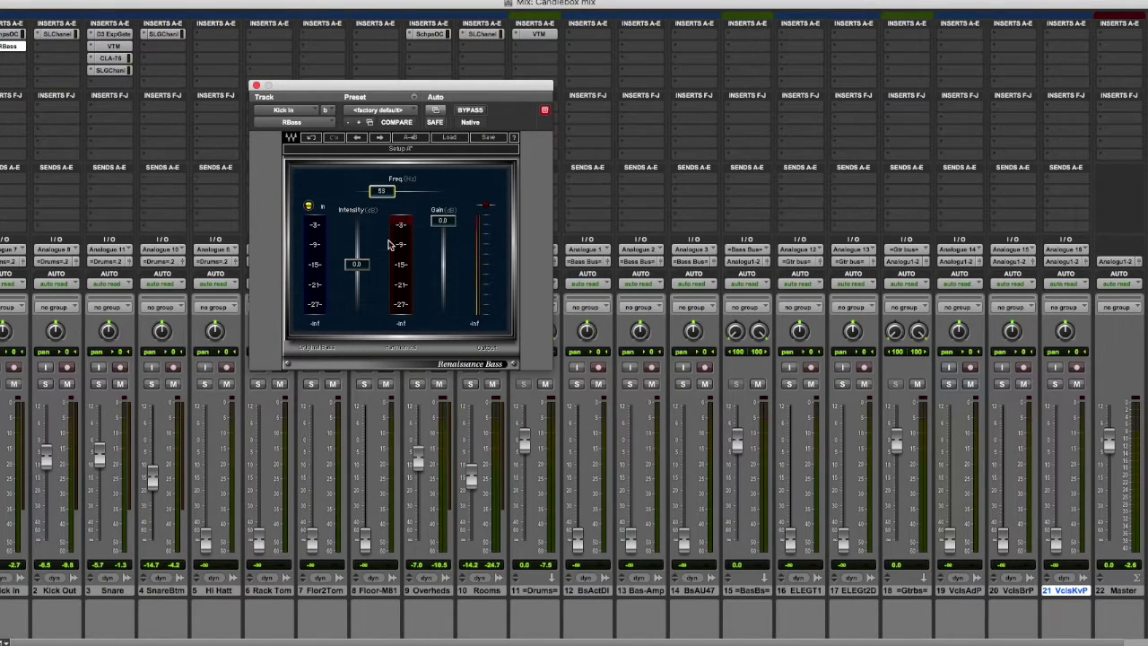
Lower the RBass intensity on Kick In during playback, compare it with bypass, fine-tune it and close the plug-in.
{"action": "left_click_drag", "start_coordinate": [367, 266], "coordinate": [367, 286]}
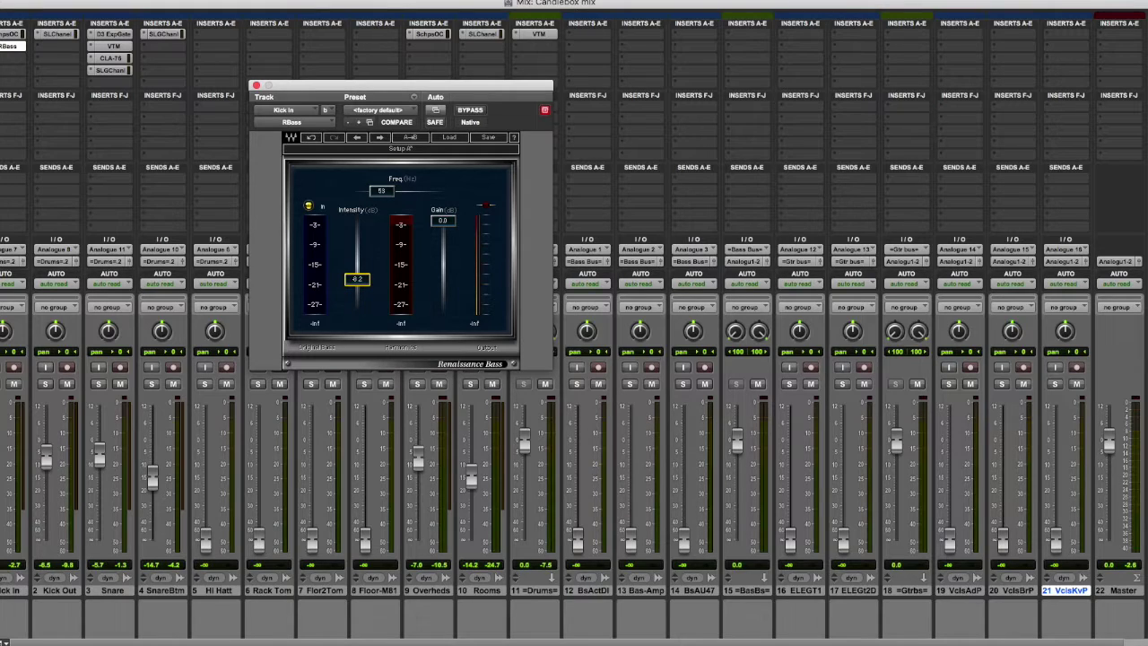
{"action": "key", "text": "space"}
{"action": "left_click_drag", "start_coordinate": [362, 280], "coordinate": [359, 271]}
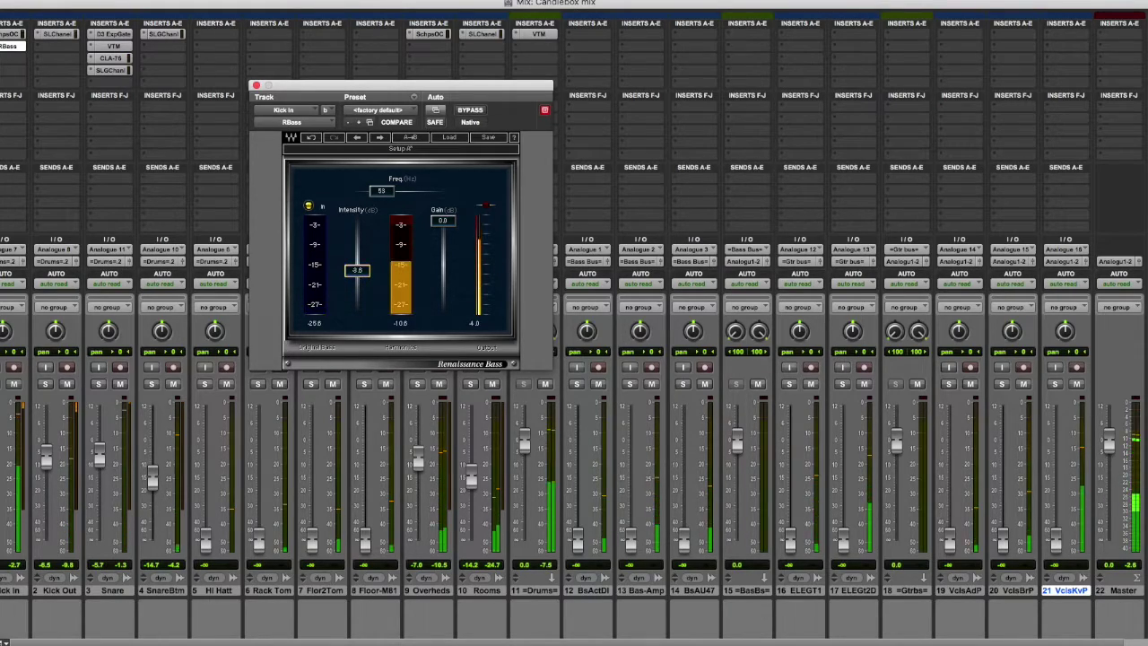
{"action": "left_click", "coordinate": [470, 110]}
{"action": "left_click", "coordinate": [468, 110]}
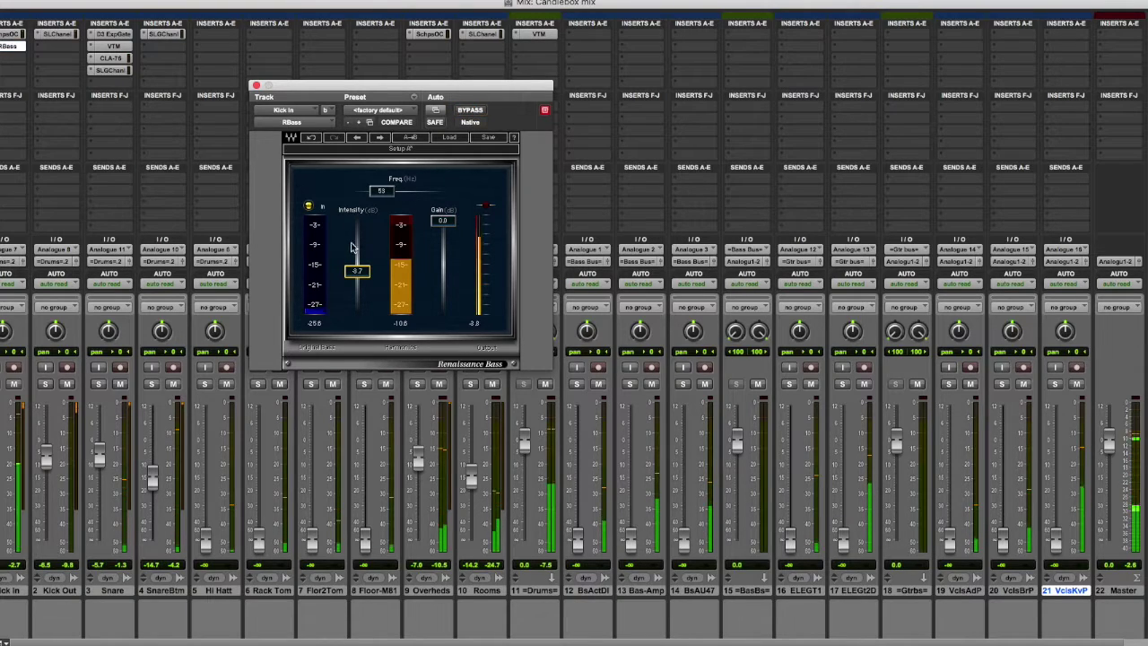
{"action": "left_click_drag", "start_coordinate": [357, 271], "coordinate": [358, 273]}
{"action": "left_click", "coordinate": [256, 86]}
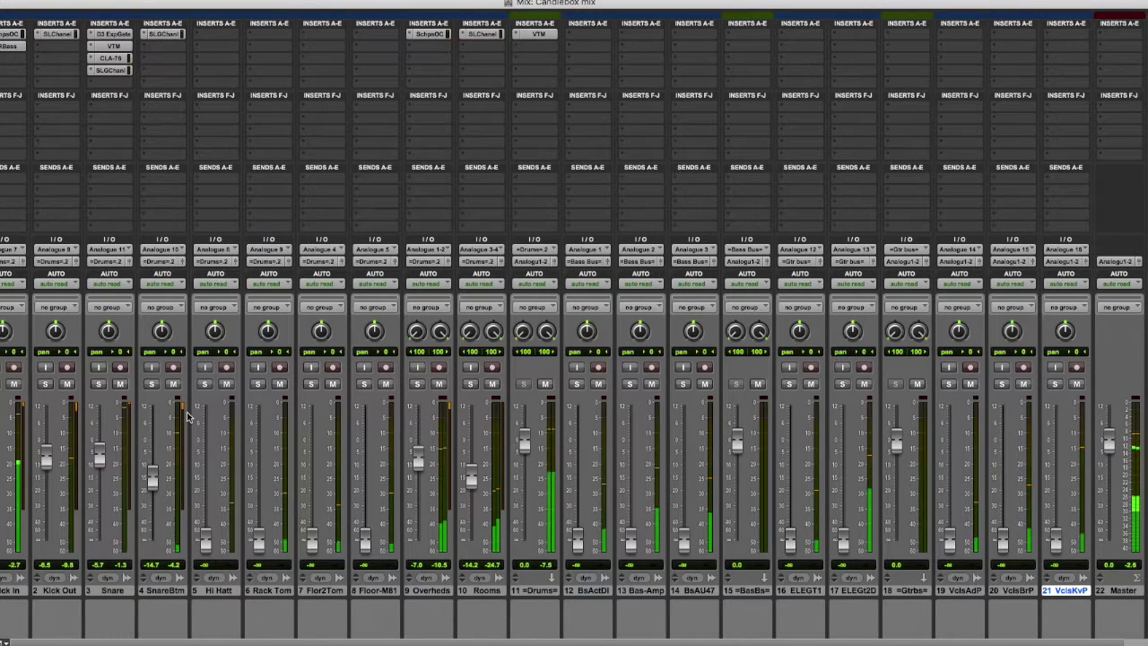
Raise the Snare fader to -5.4 dB and adjust the LMF band's Q and gain in its SSLGChannel.
{"action": "left_click_drag", "start_coordinate": [100, 457], "coordinate": [100, 455]}
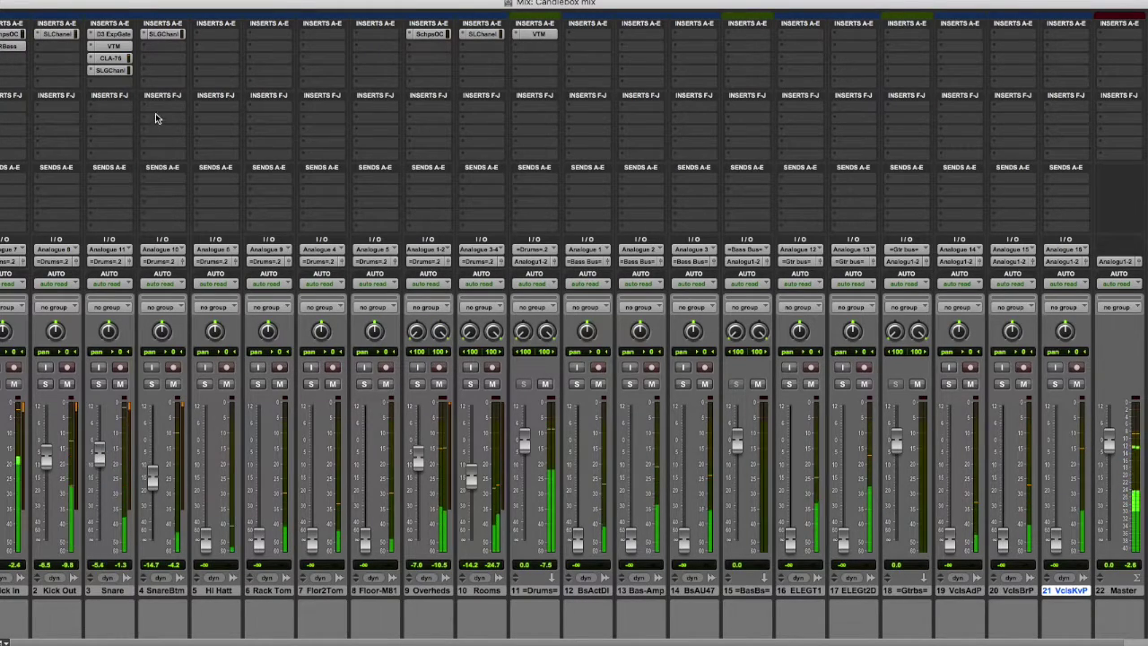
{"action": "left_click", "coordinate": [111, 69]}
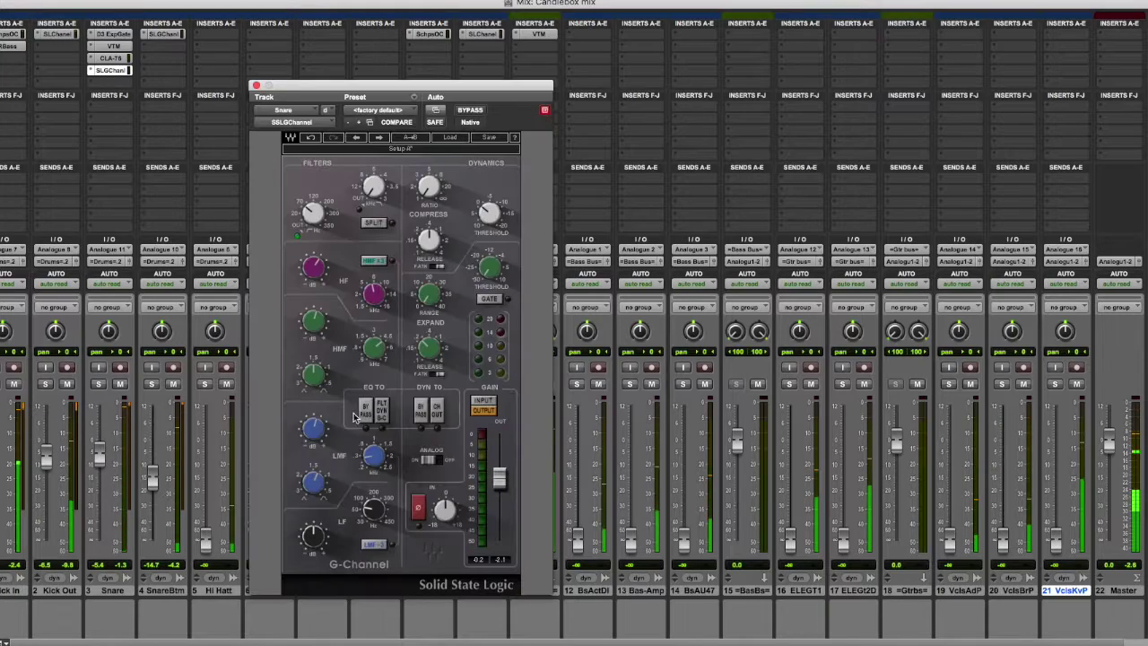
{"action": "left_click", "coordinate": [314, 494]}
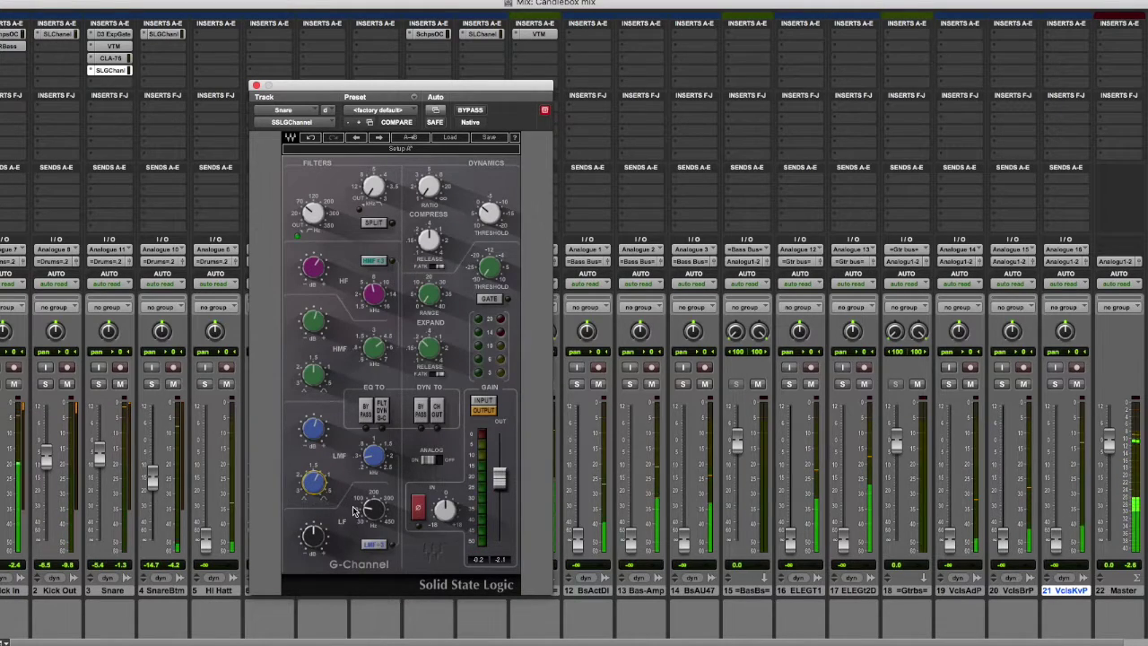
{"action": "left_click", "coordinate": [314, 432]}
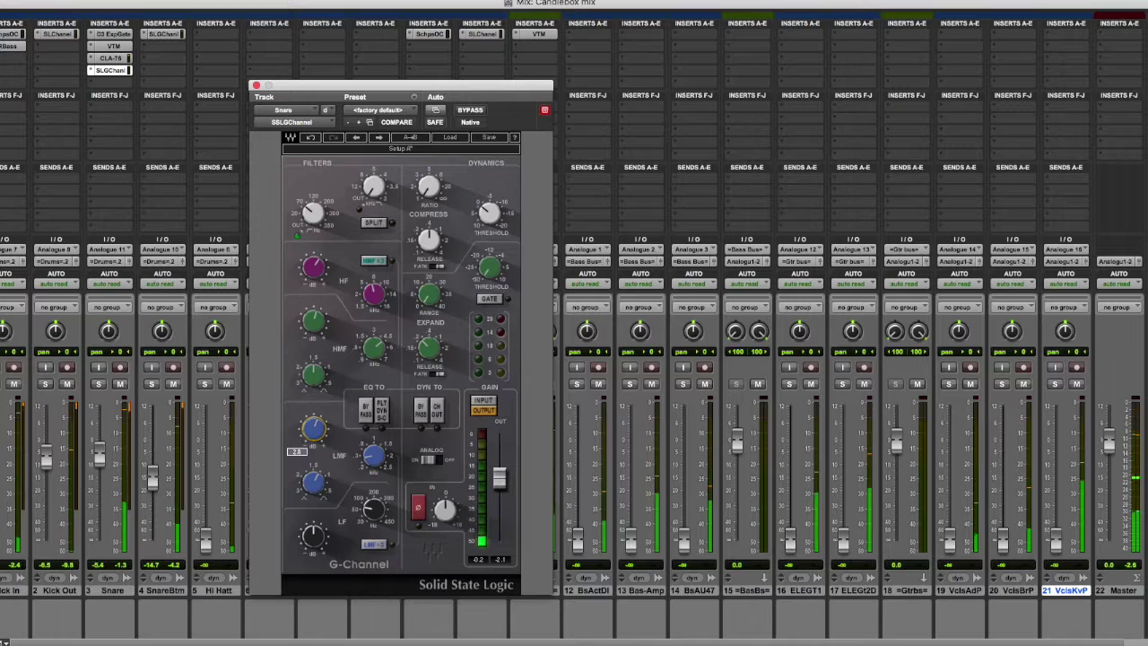
{"action": "left_click", "coordinate": [256, 86]}
Lower the Rooms fader to -15.3 dB.
{"action": "left_click_drag", "start_coordinate": [470, 479], "coordinate": [471, 482]}
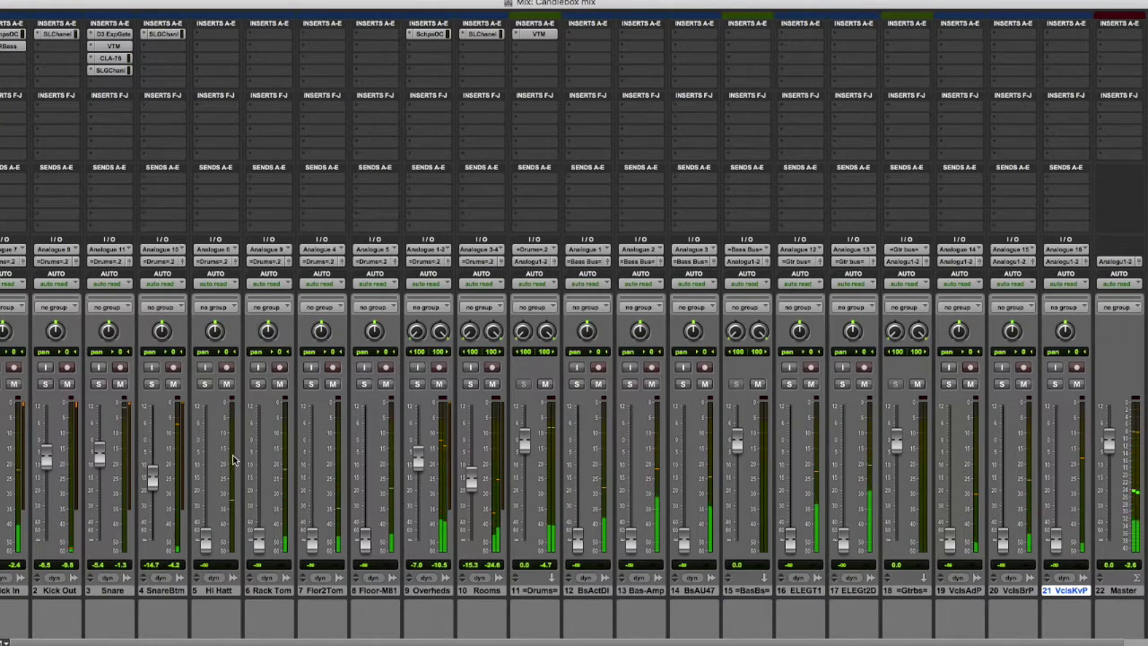
Pan the Hi Hat track 61 to the left, raise its fader to -11.3 dB and solo it.
{"action": "left_click_drag", "start_coordinate": [214, 331], "coordinate": [208, 375]}
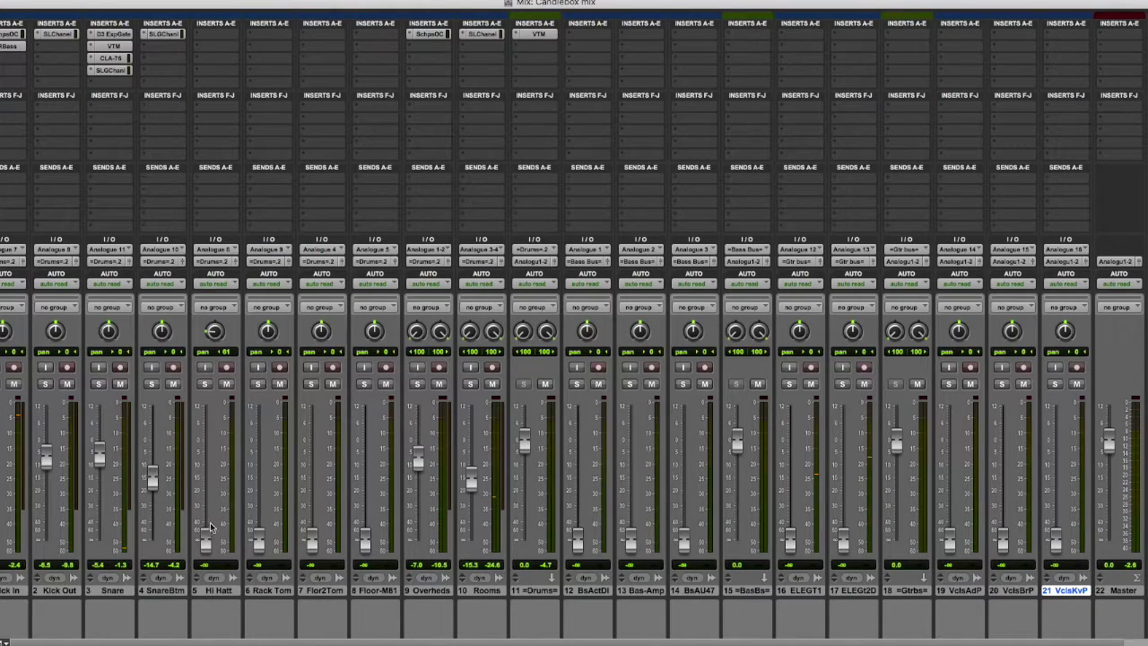
{"action": "left_click_drag", "start_coordinate": [205, 526], "coordinate": [208, 464]}
{"action": "left_click", "coordinate": [205, 384]}
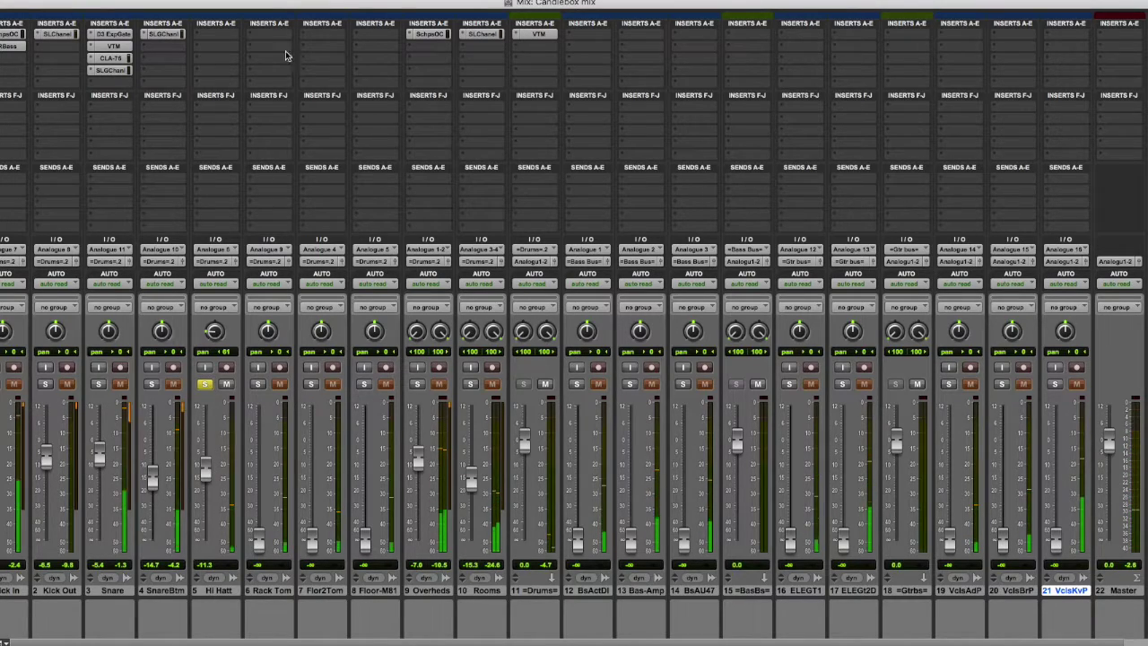
Insert the mono EQ3 7-Band plug-in on the first insert slot of the Hi Hat track.
{"action": "left_click", "coordinate": [222, 36]}
{"action": "mouse_move", "coordinate": [242, 58]}
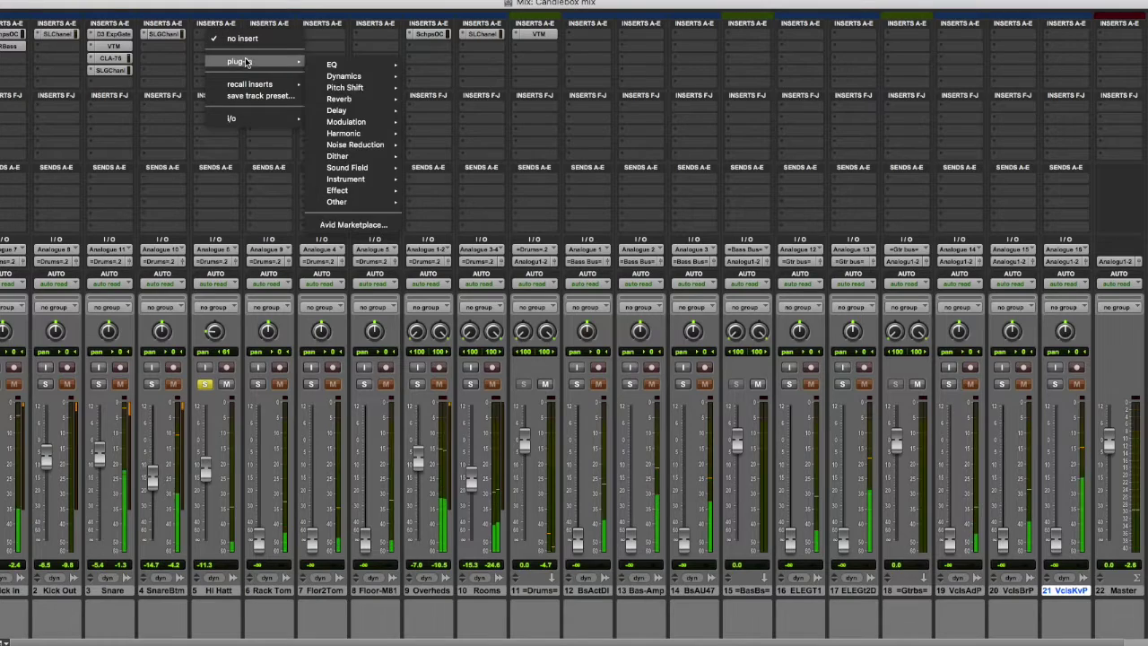
{"action": "mouse_move", "coordinate": [370, 60]}
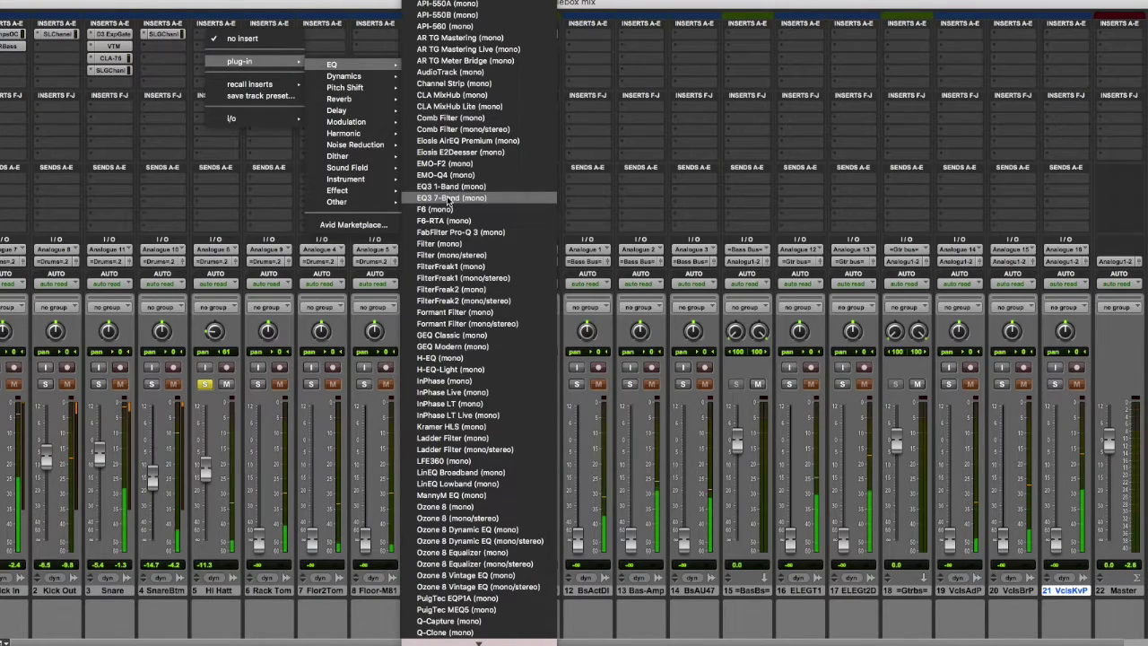
{"action": "left_click", "coordinate": [447, 197]}
Enable the Hi Hat EQ's high-pass filter with a 24 dB/oct slope at 118.9 Hz.
{"action": "left_click", "coordinate": [331, 245]}
{"action": "left_click_drag", "start_coordinate": [318, 226], "coordinate": [312, 122]}
{"action": "left_click_drag", "start_coordinate": [274, 257], "coordinate": [266, 232]}
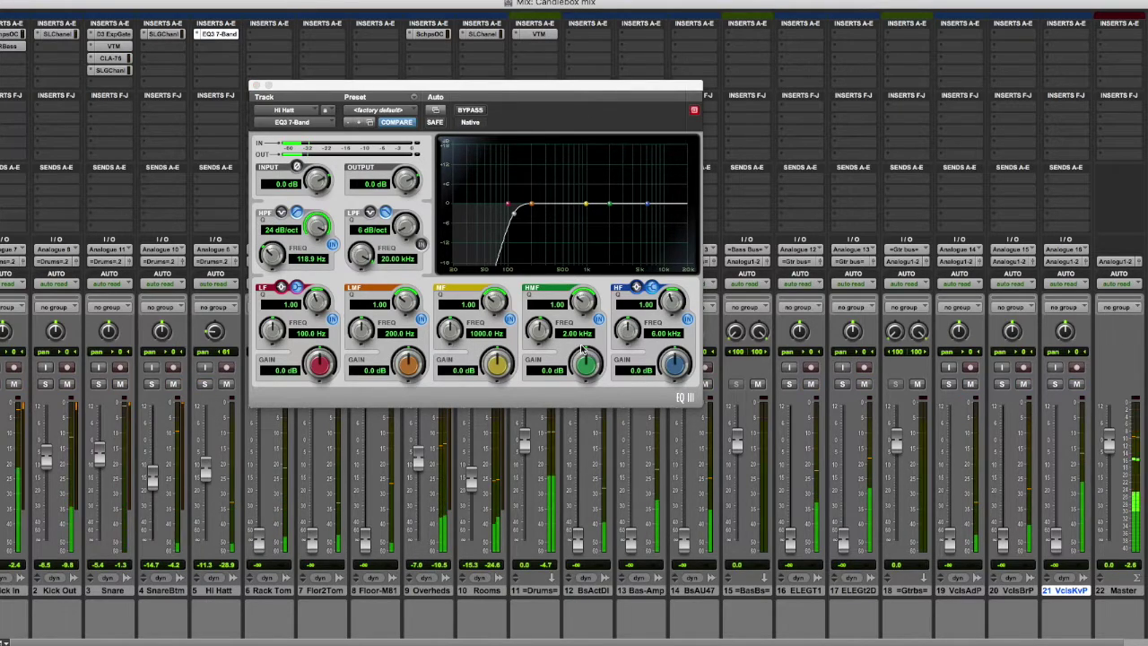
On the Hi Hat EQ, cut the HMF band 1.5 dB at 4.45 kHz and boost the HF band 1.7 dB at 7.91 kHz, closing the plug-in.
{"action": "left_click_drag", "start_coordinate": [565, 339], "coordinate": [543, 312]}
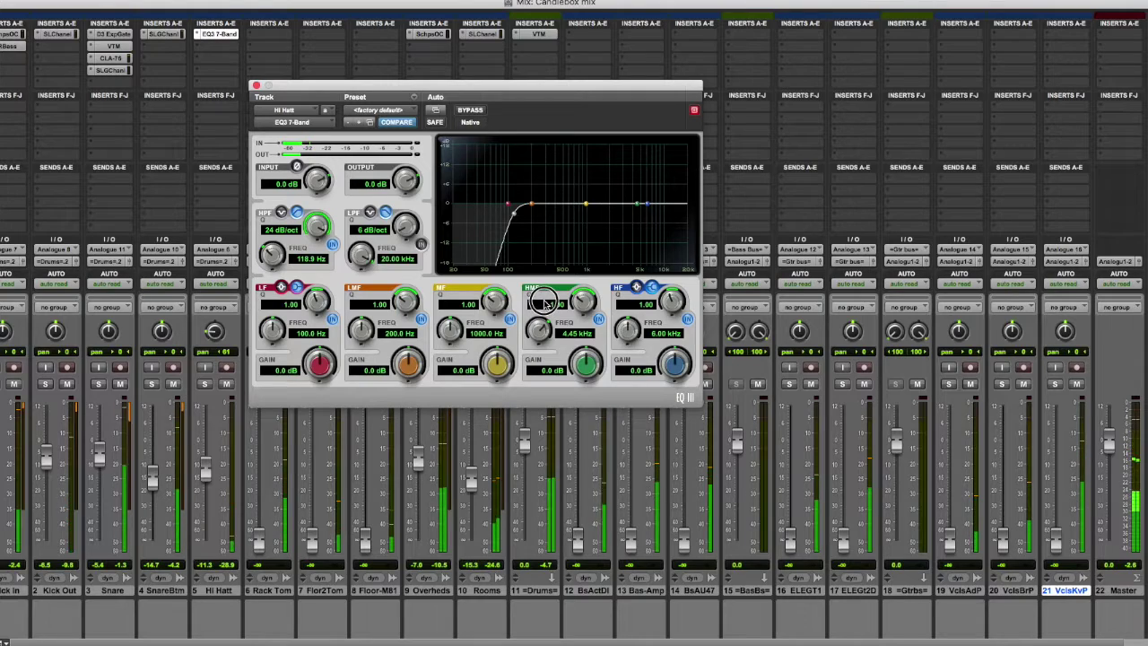
{"action": "left_click_drag", "start_coordinate": [672, 353], "coordinate": [676, 351]}
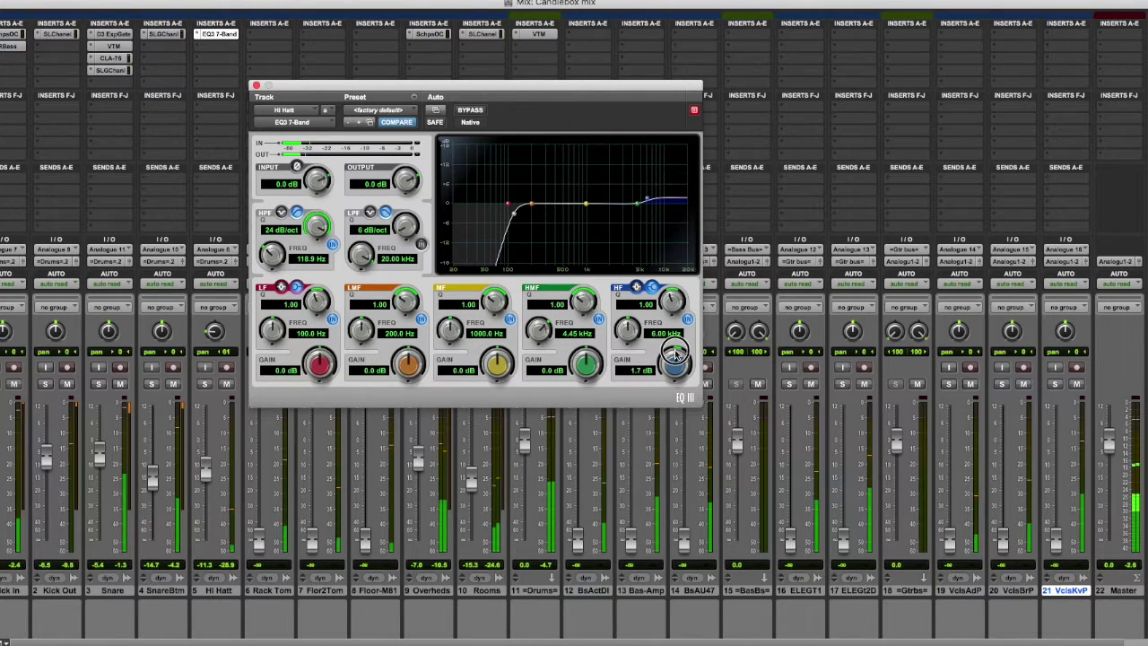
{"action": "left_click_drag", "start_coordinate": [628, 328], "coordinate": [625, 308]}
{"action": "left_click_drag", "start_coordinate": [584, 359], "coordinate": [584, 362]}
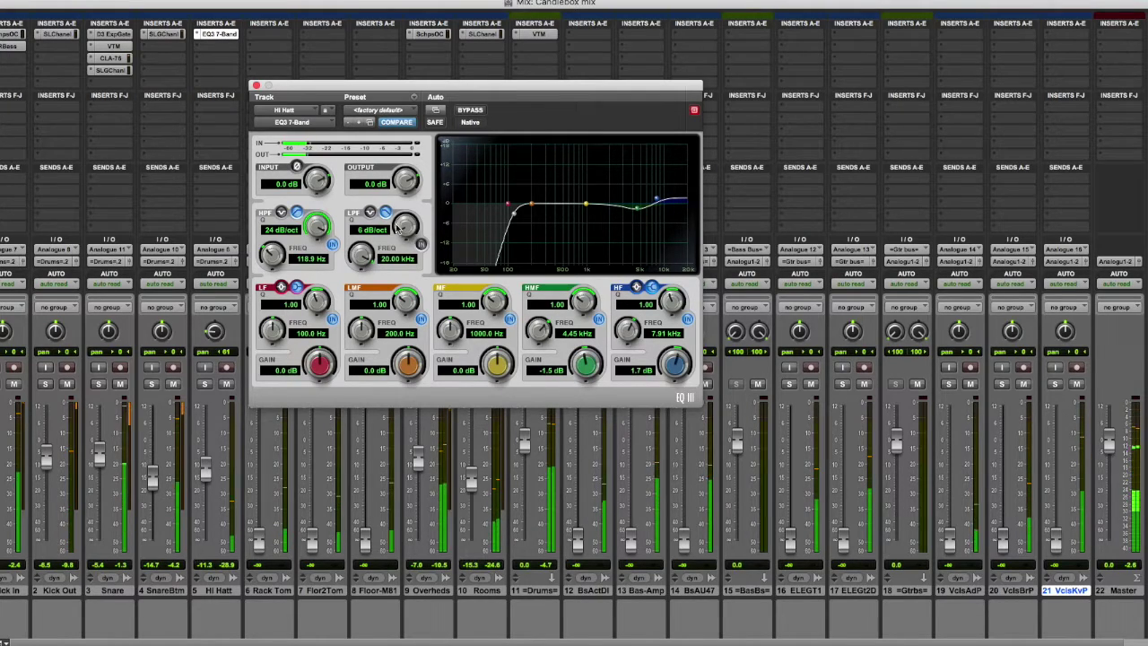
{"action": "left_click", "coordinate": [256, 86]}
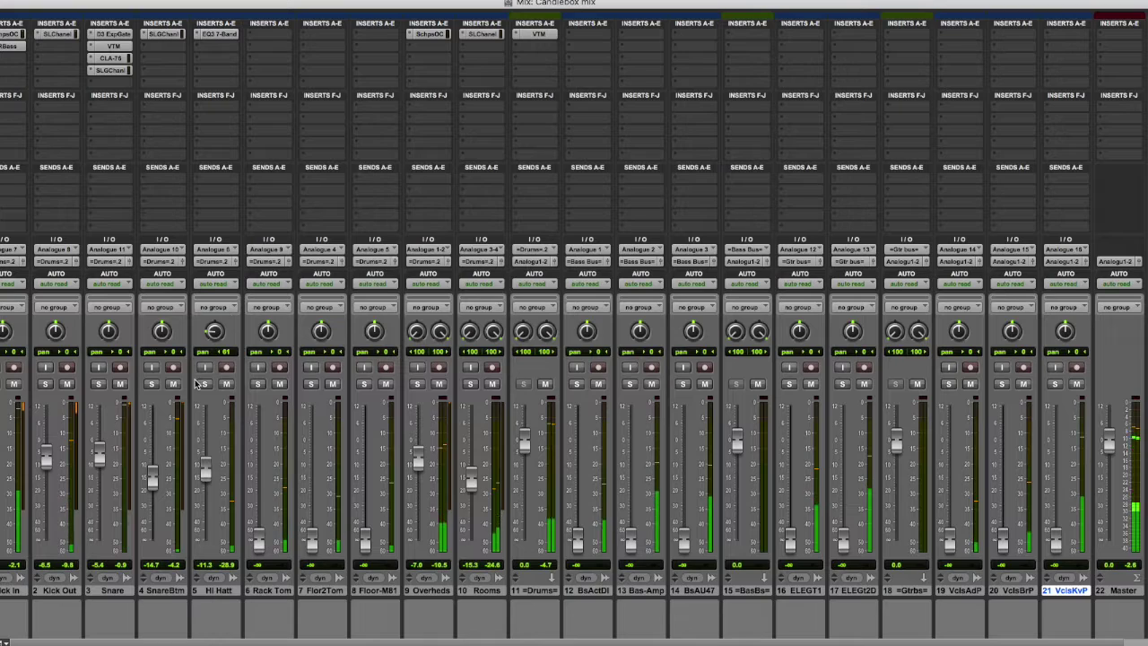
Nudge the SnareBtm fader up, set Overheads to -5.9 dB and Rooms to -14.2 dB, and switch to the Edit window.
{"action": "left_click_drag", "start_coordinate": [153, 476], "coordinate": [152, 474]}
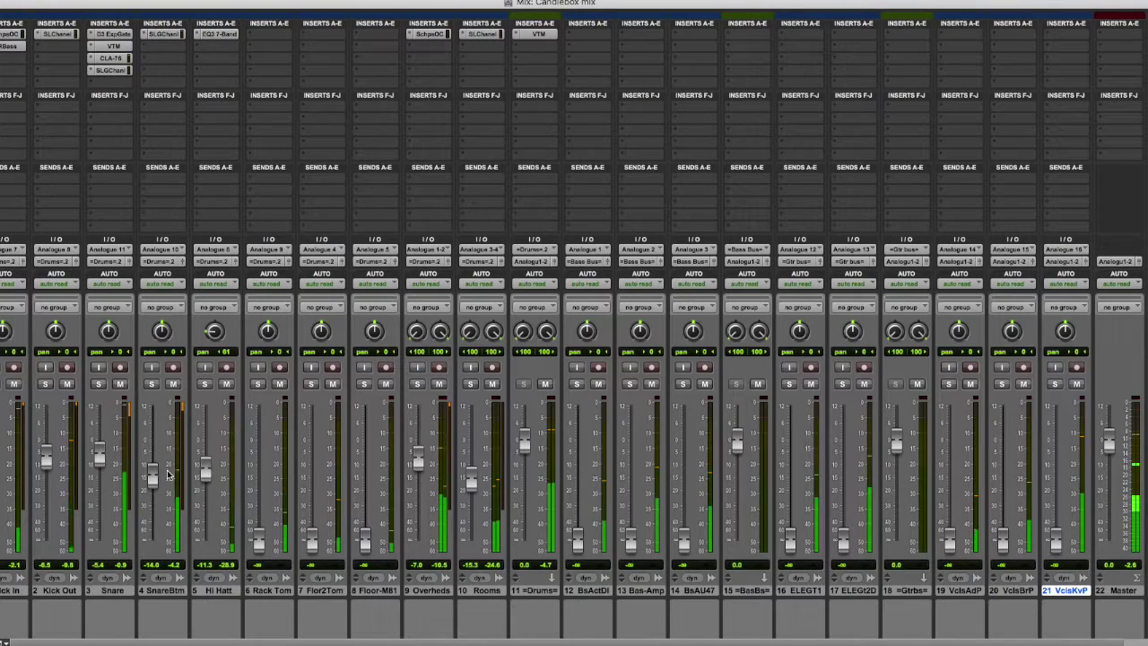
{"action": "left_click_drag", "start_coordinate": [420, 464], "coordinate": [476, 478]}
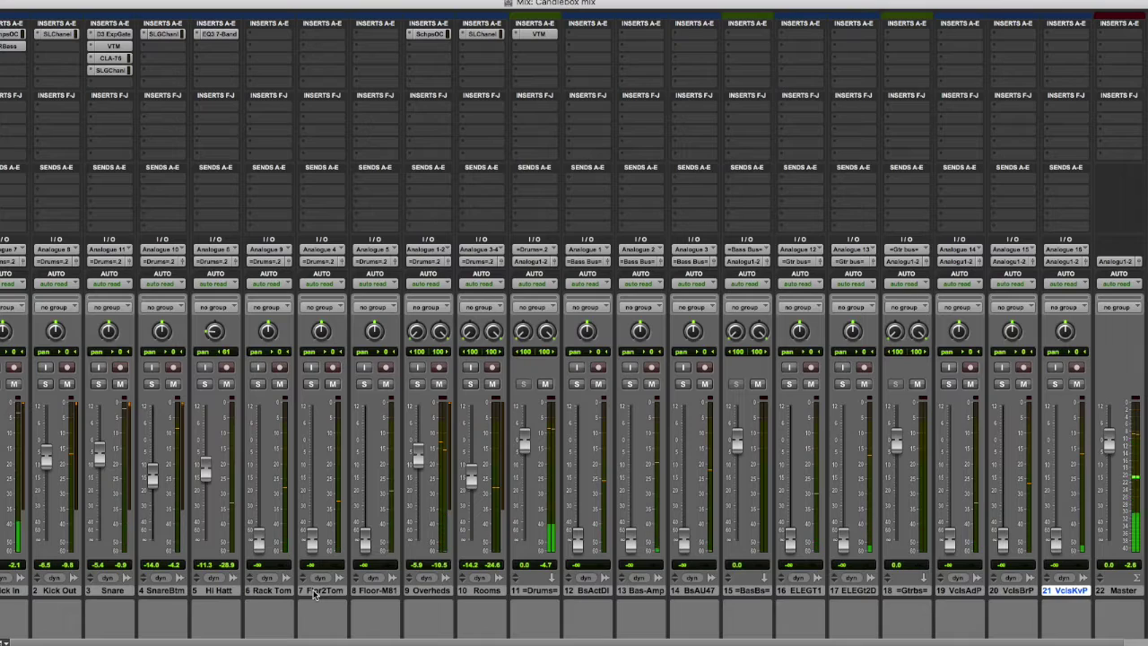
{"action": "key", "text": "super+equal"}
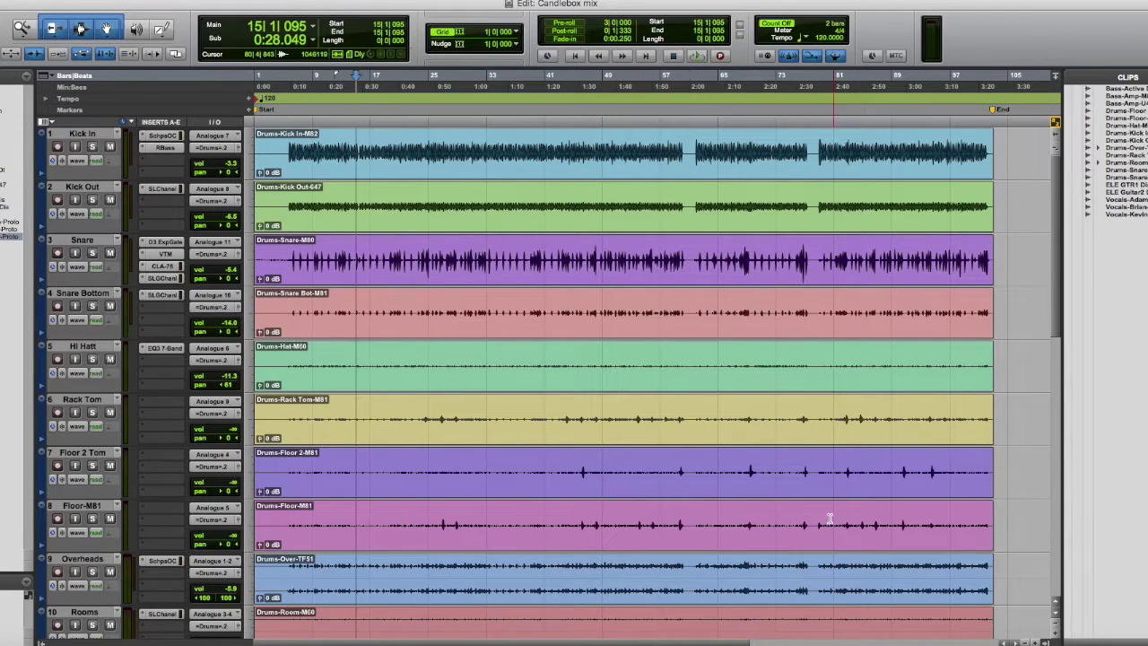
Select the tom fill around bars 45 to 47 on the Floor 2 Tom and Floor-M81 tracks and loop its playback.
{"action": "left_click", "coordinate": [435, 523]}
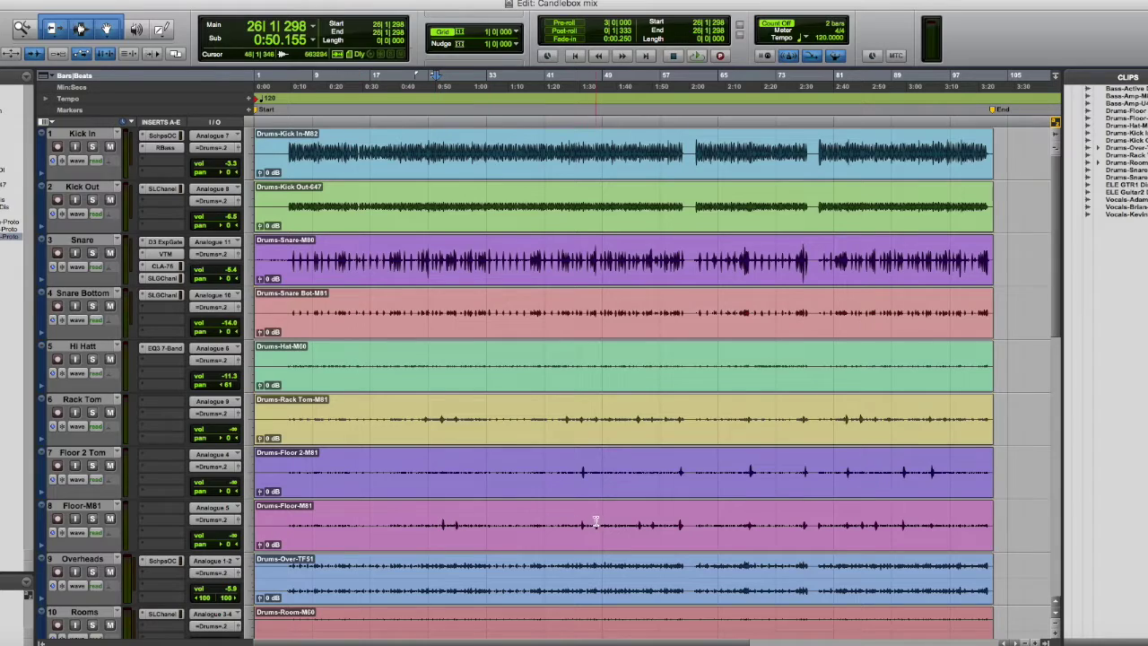
{"action": "left_click_drag", "start_coordinate": [584, 516], "coordinate": [589, 483]}
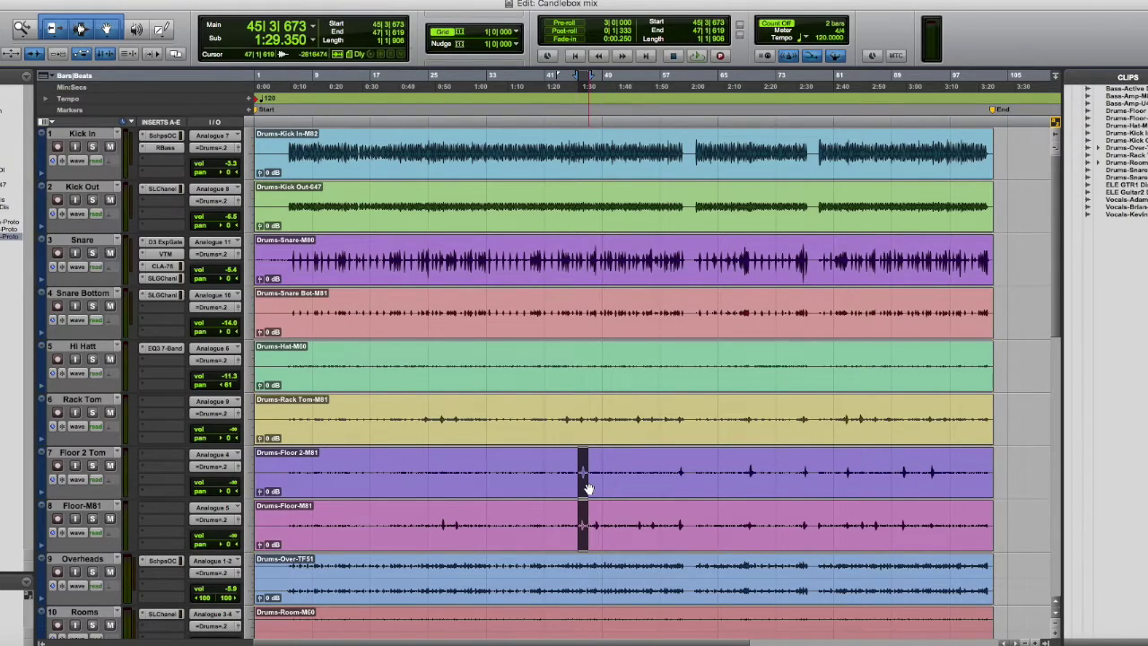
{"action": "key", "text": "space"}
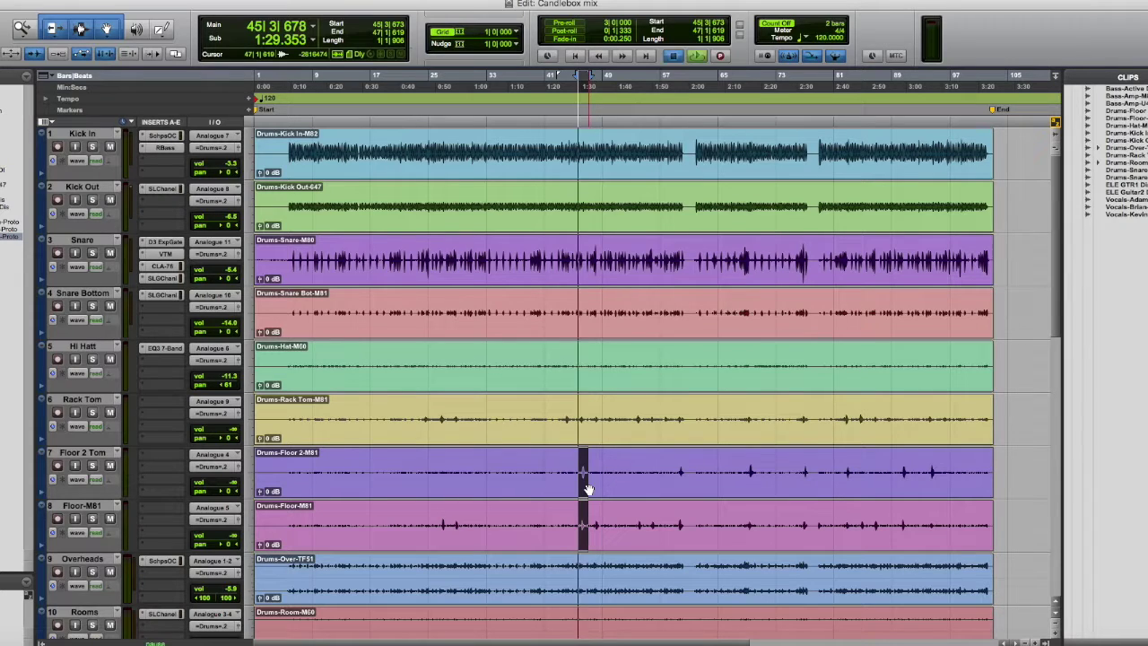
Solo the Floor 2 Tom track, show the Mix window, and raise the track's level to about -0.8 dB.
{"action": "left_click_drag", "start_coordinate": [231, 487], "coordinate": [230, 473]}
{"action": "left_click", "coordinate": [93, 465]}
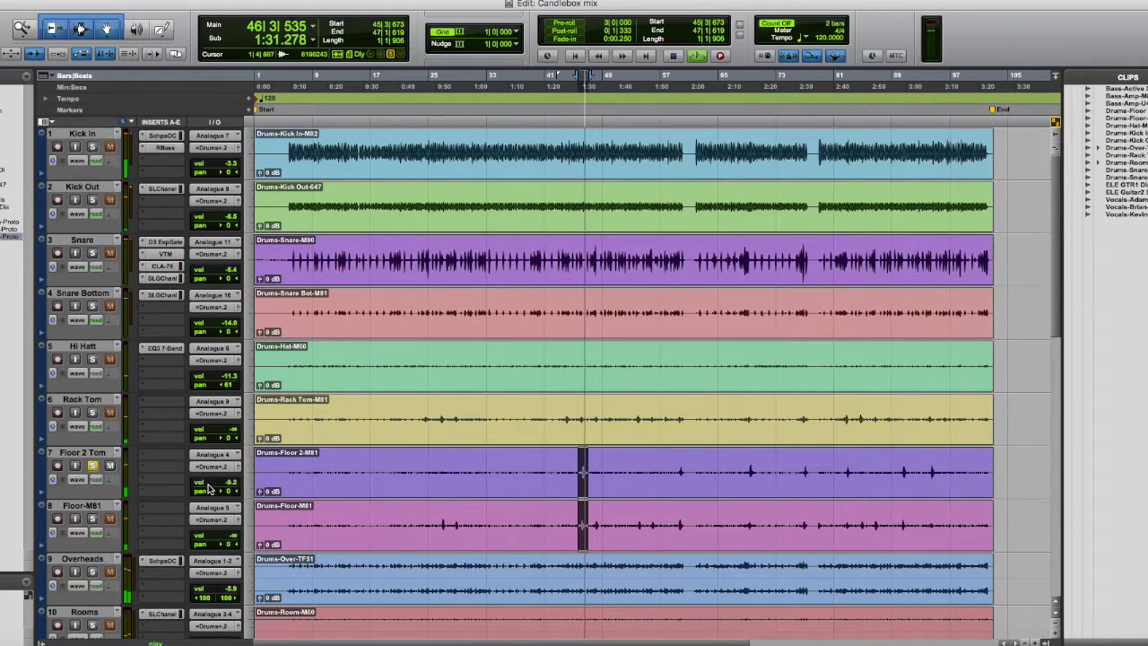
{"action": "left_click_drag", "start_coordinate": [230, 485], "coordinate": [236, 480]}
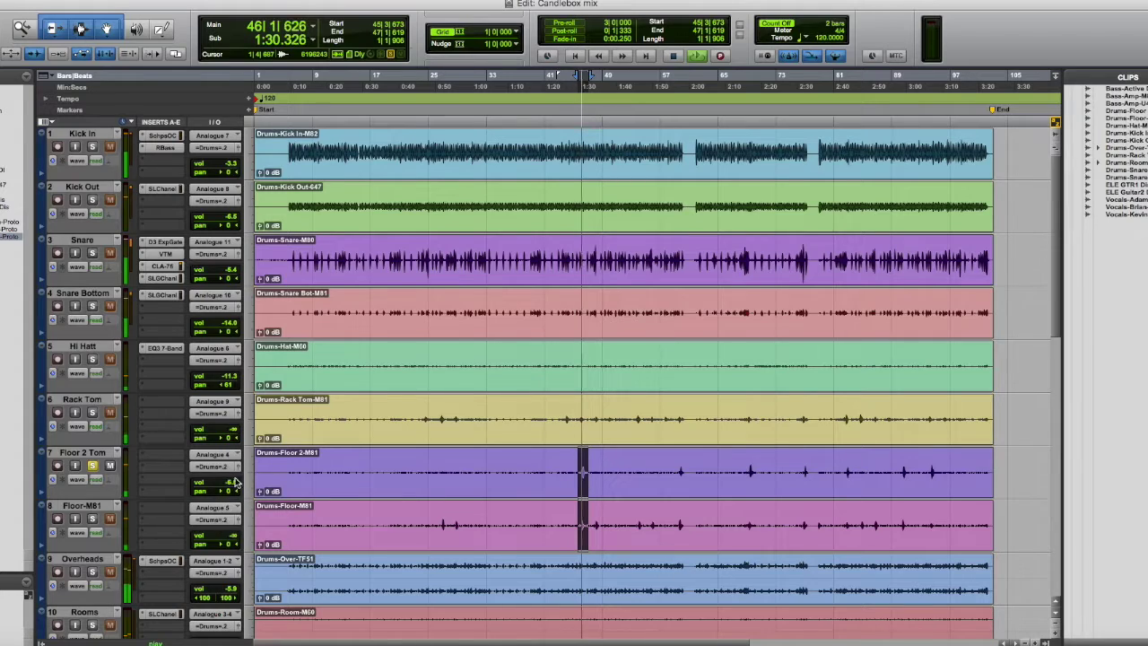
{"action": "left_click", "coordinate": [351, 1]}
{"action": "left_click", "coordinate": [368, 73]}
{"action": "left_click", "coordinate": [354, 1]}
{"action": "left_click", "coordinate": [360, 61]}
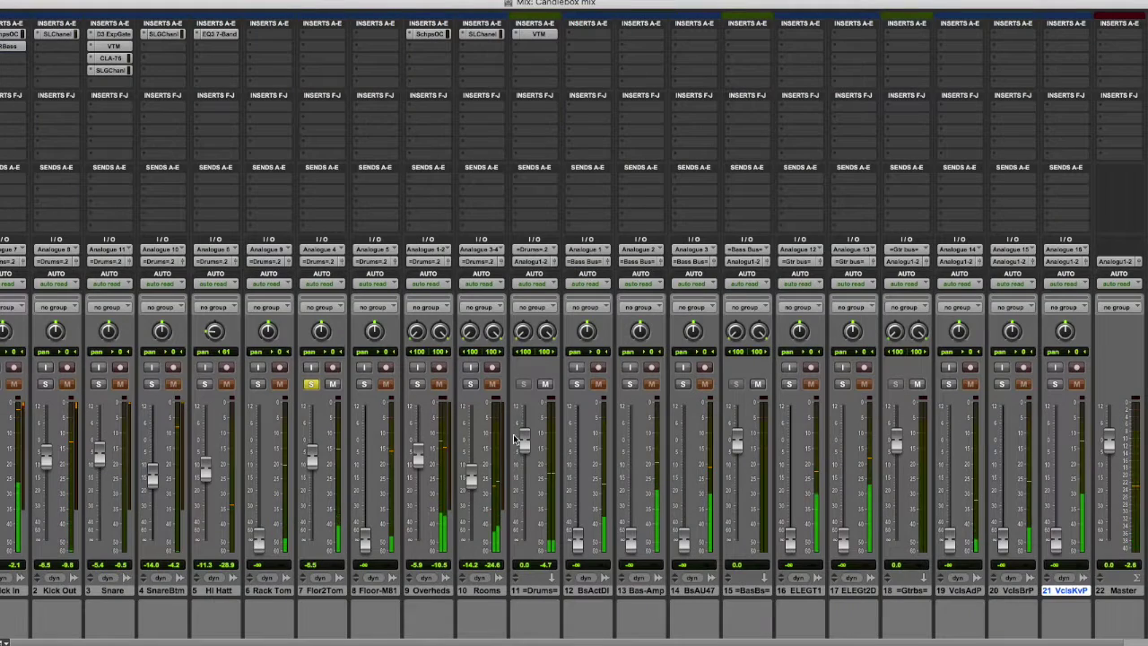
{"action": "left_click_drag", "start_coordinate": [310, 456], "coordinate": [310, 441]}
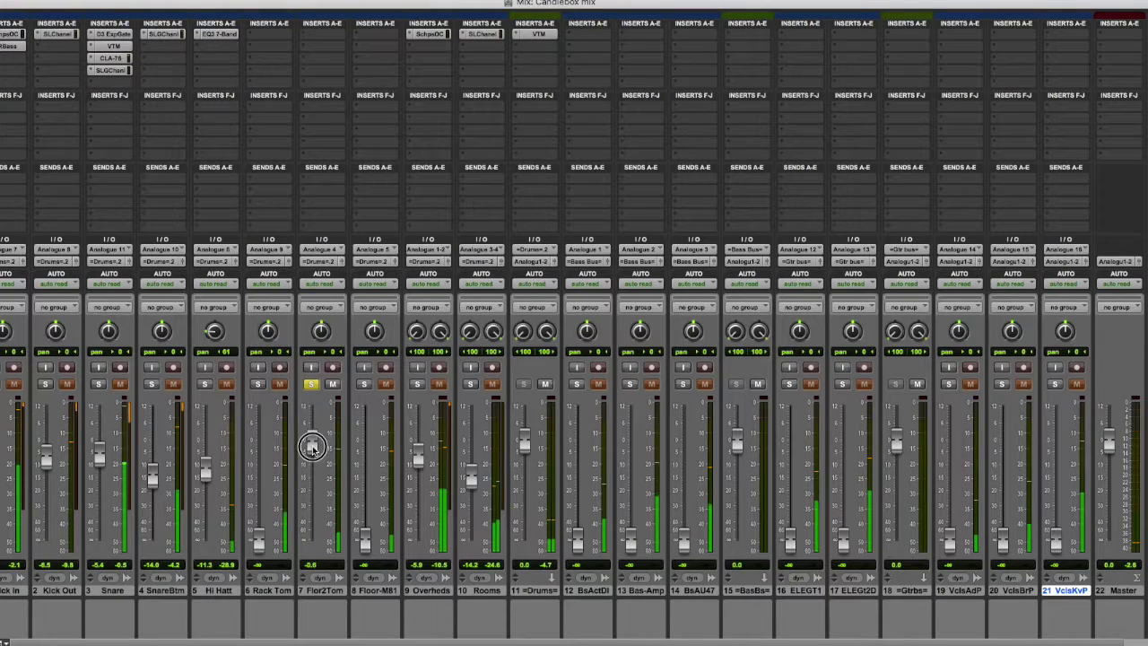
Insert the mono Virtual Mix Rack plug-in on the first insert slot of the Floor 2 Tom track.
{"action": "left_click", "coordinate": [325, 34]}
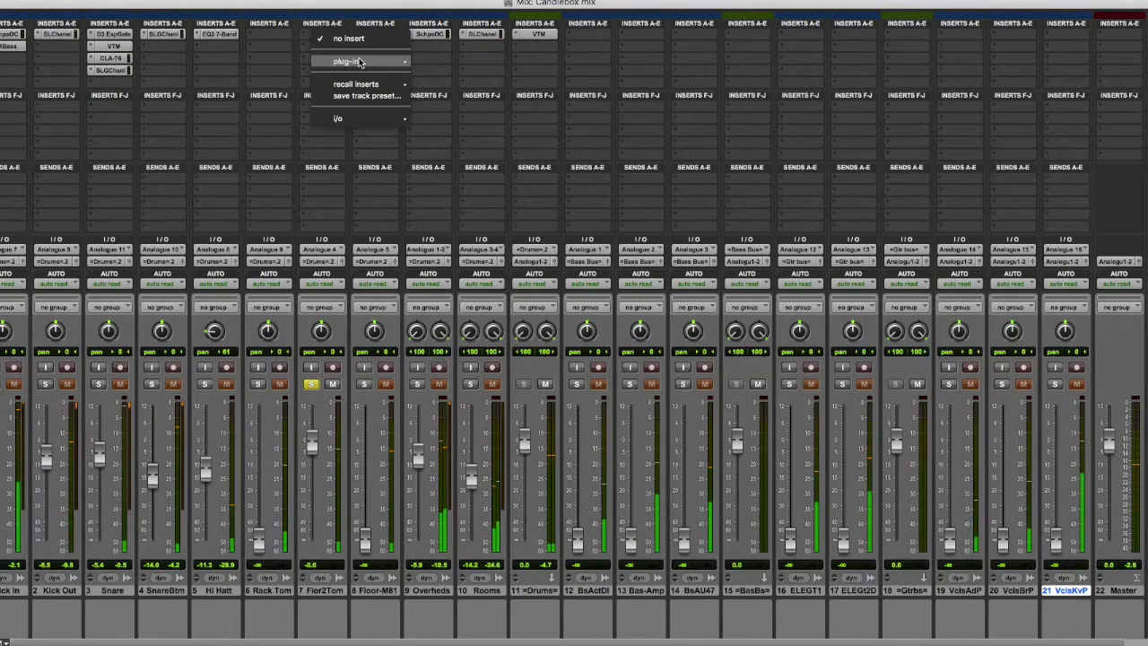
{"action": "mouse_move", "coordinate": [395, 61]}
{"action": "mouse_move", "coordinate": [449, 75]}
{"action": "scroll", "coordinate": [590, 619], "scroll_direction": "down", "scroll_amount": 5}
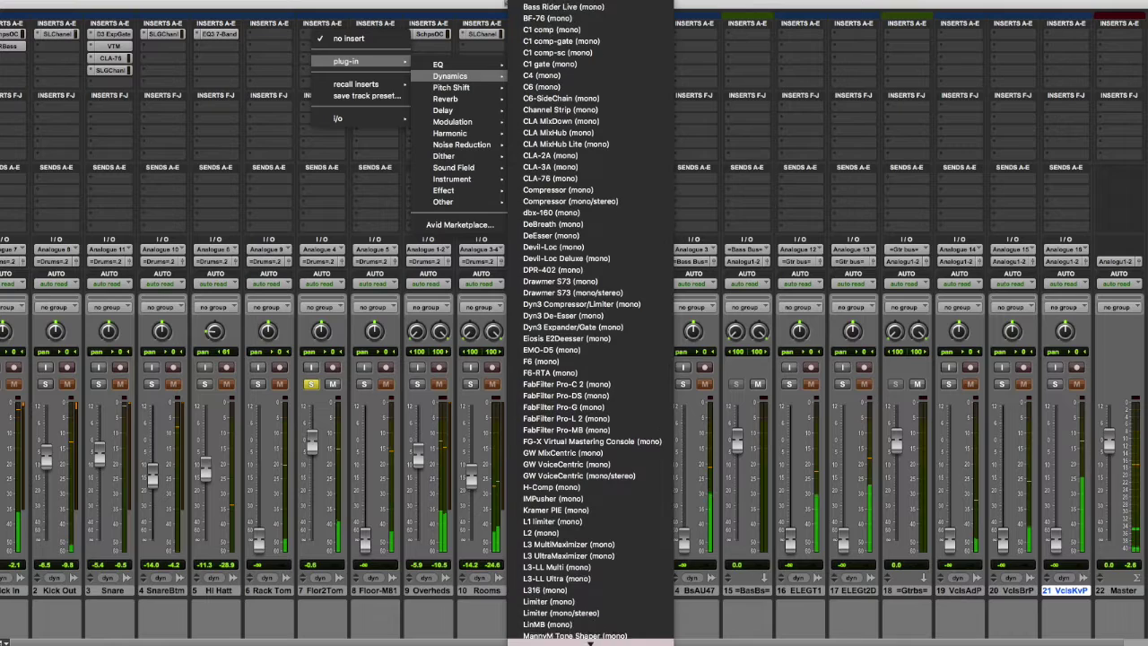
{"action": "scroll", "coordinate": [590, 628], "scroll_direction": "down", "scroll_amount": 10}
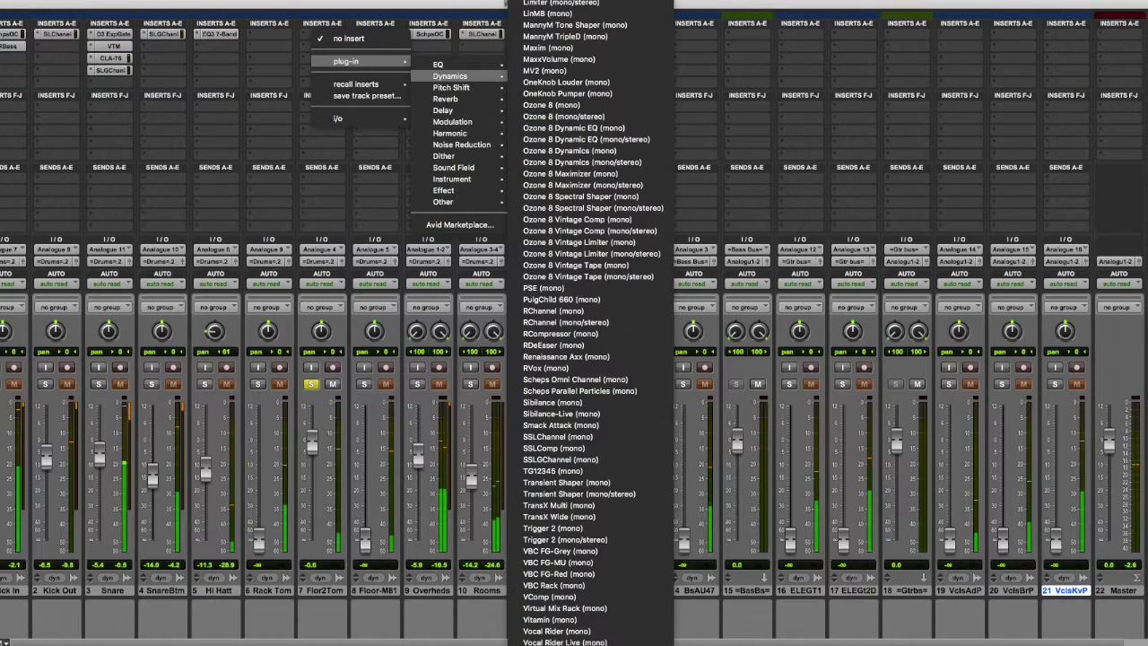
{"action": "scroll", "coordinate": [575, 619], "scroll_direction": "down", "scroll_amount": 2}
{"action": "left_click", "coordinate": [574, 612]}
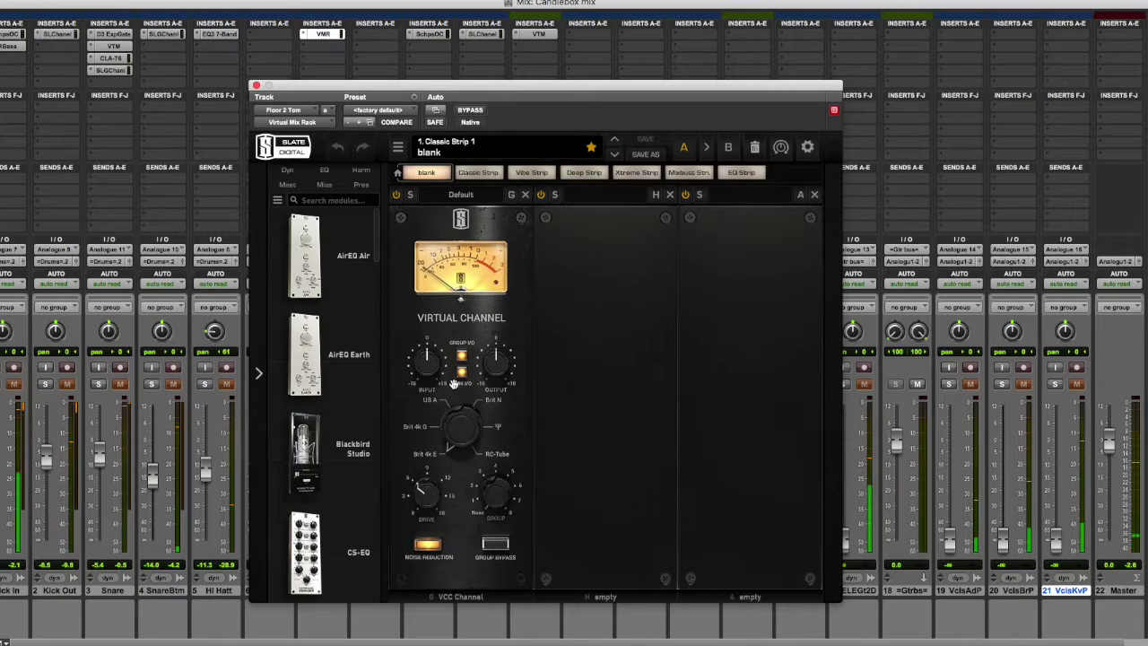
Add the Gate:Drums module after the Virtual Channel and load its Tom Debleed Smooth preset.
{"action": "left_click_drag", "start_coordinate": [382, 256], "coordinate": [360, 436]}
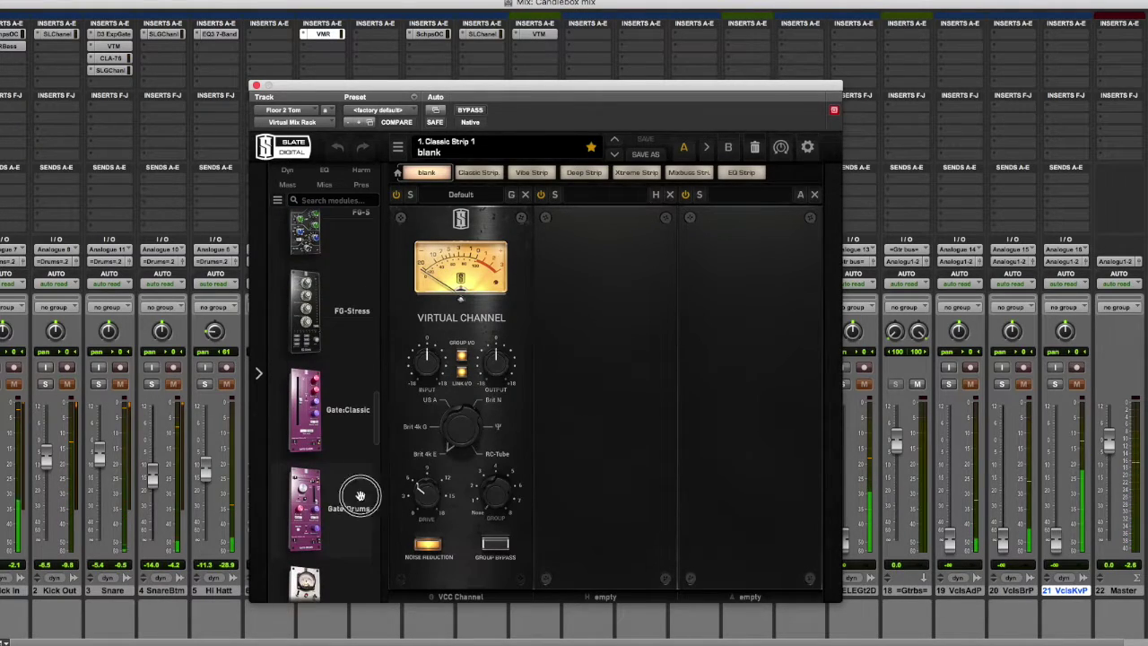
{"action": "left_click_drag", "start_coordinate": [354, 492], "coordinate": [538, 402]}
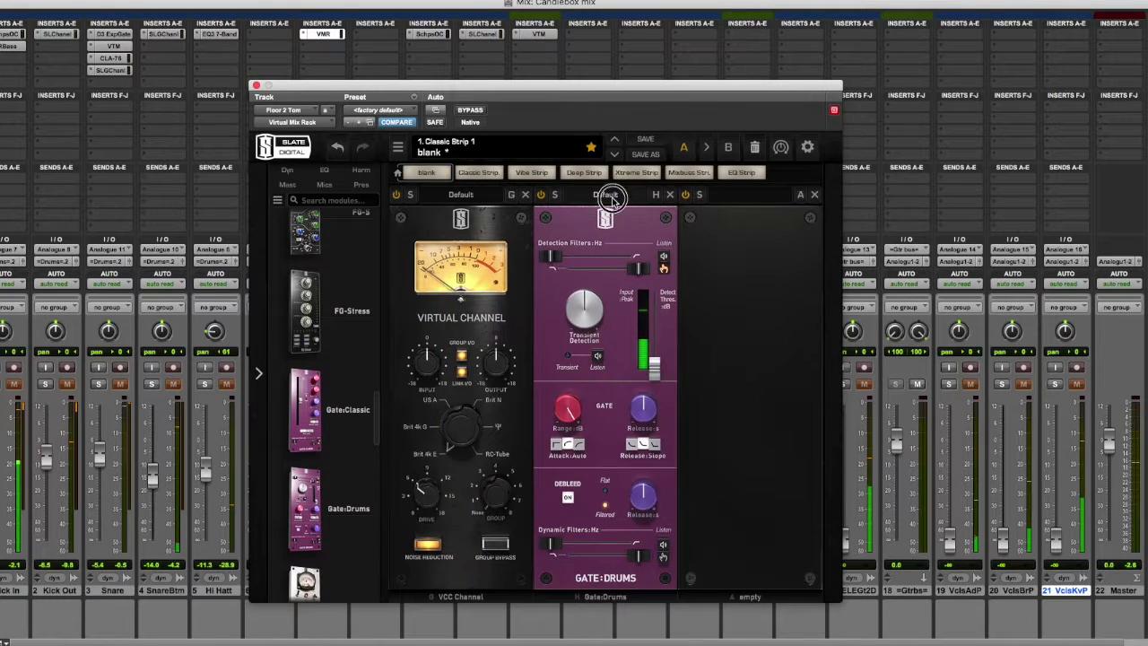
{"action": "left_click", "coordinate": [606, 195]}
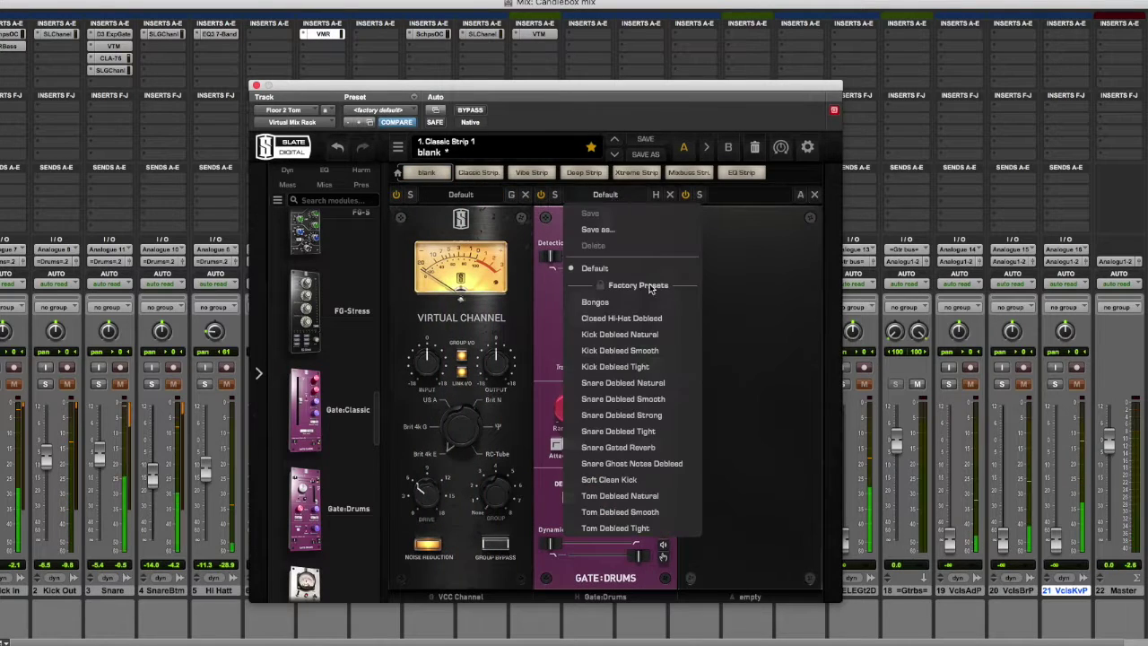
{"action": "left_click", "coordinate": [633, 511]}
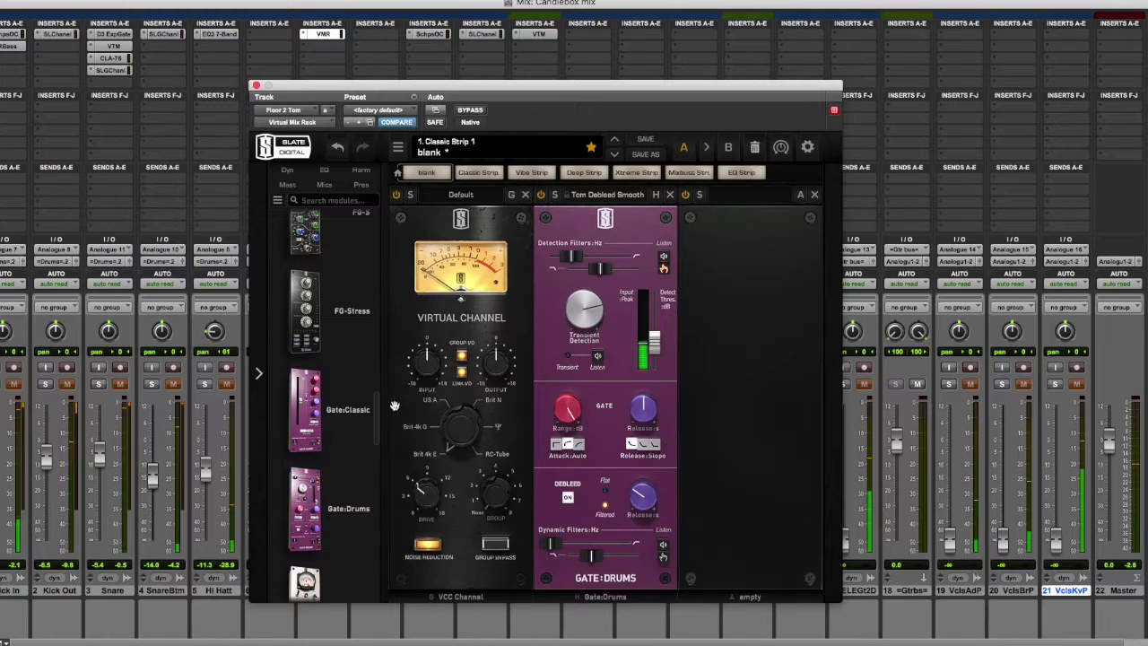
Add the Hollywood module after the gate, raising its saturation to about 9 and its high-pass frequency slightly.
{"action": "left_click", "coordinate": [378, 446]}
{"action": "left_click_drag", "start_coordinate": [376, 437], "coordinate": [740, 399]}
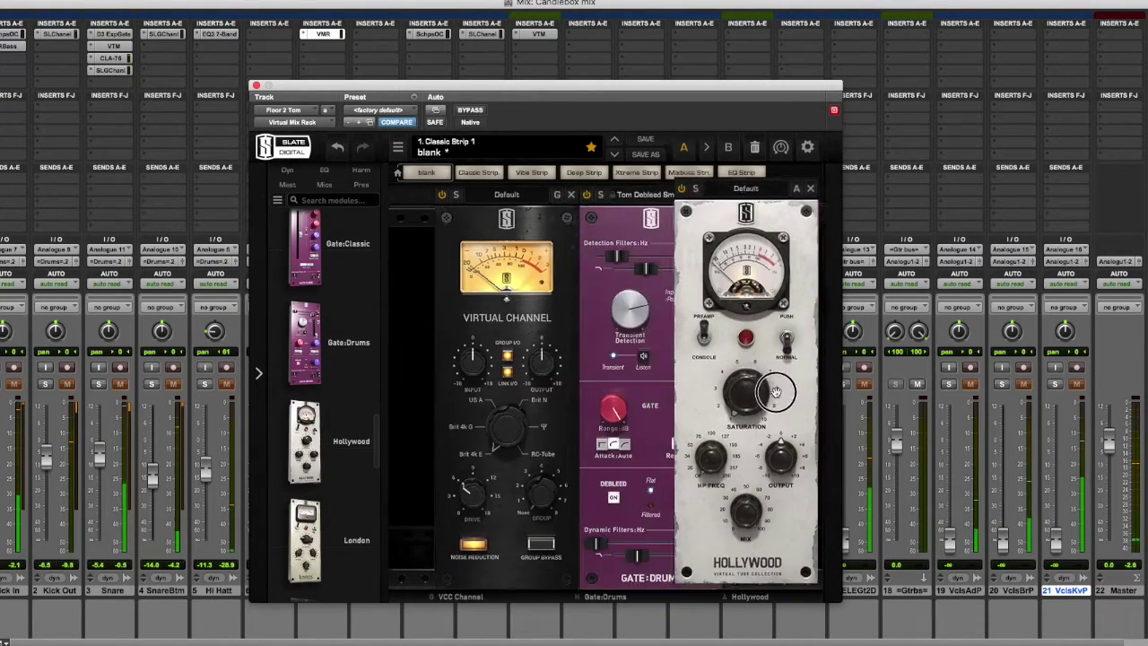
{"action": "left_click", "coordinate": [746, 174]}
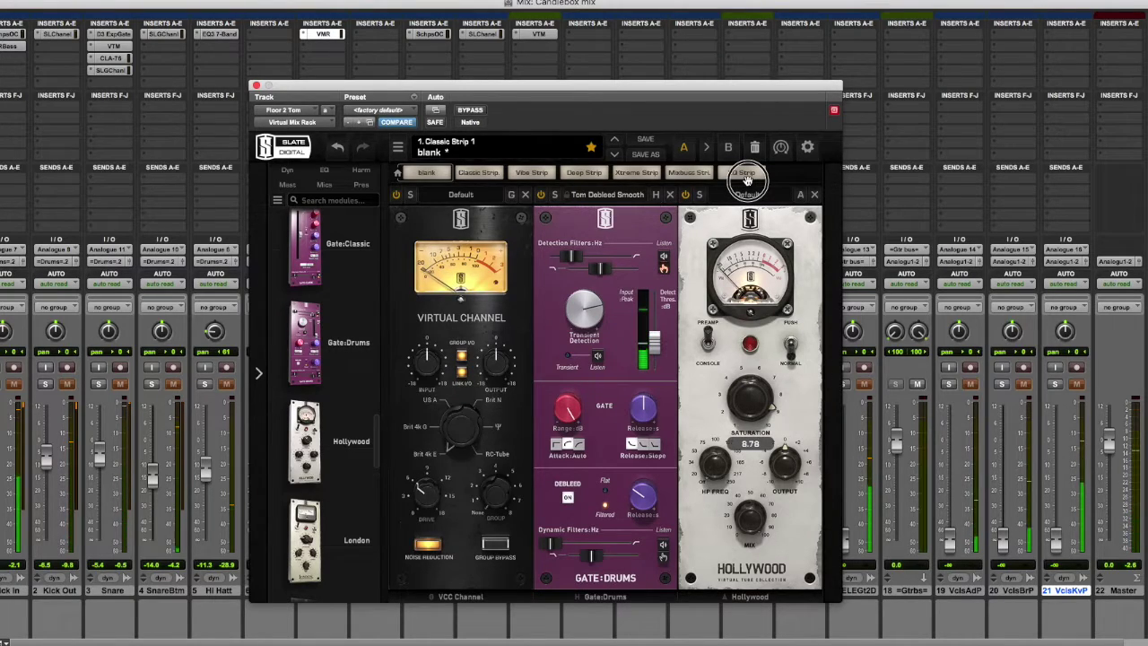
{"action": "left_click_drag", "start_coordinate": [720, 464], "coordinate": [741, 386]}
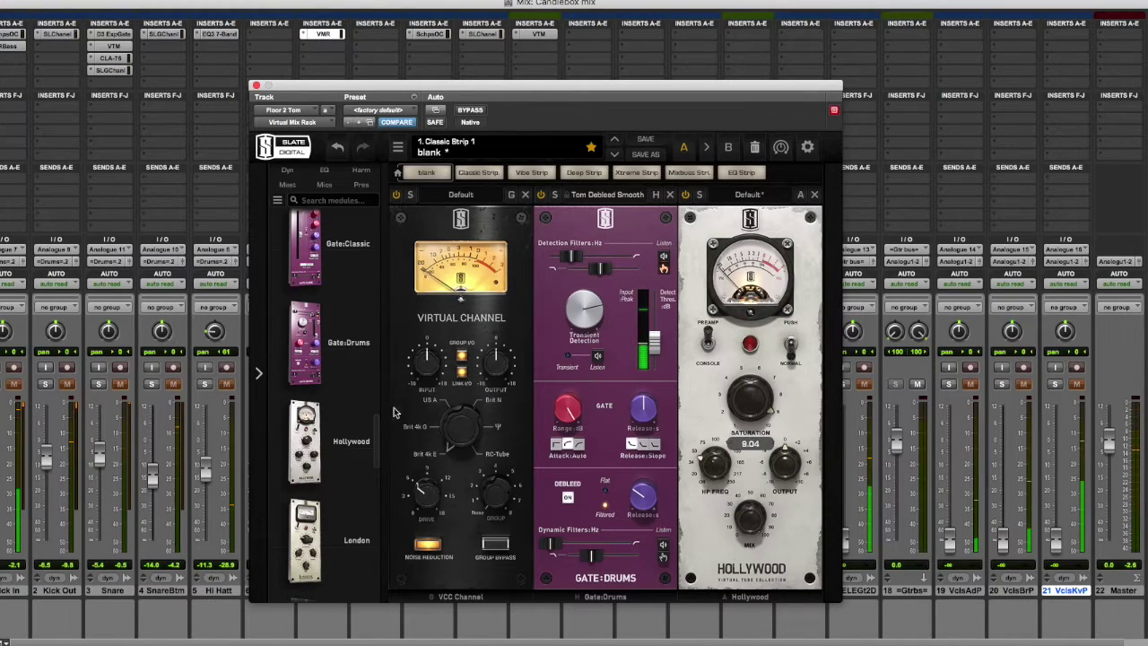
Add the Revival module after Hollywood and turn up its Thickness.
{"action": "scroll", "coordinate": [346, 431], "scroll_direction": "down", "scroll_amount": 5}
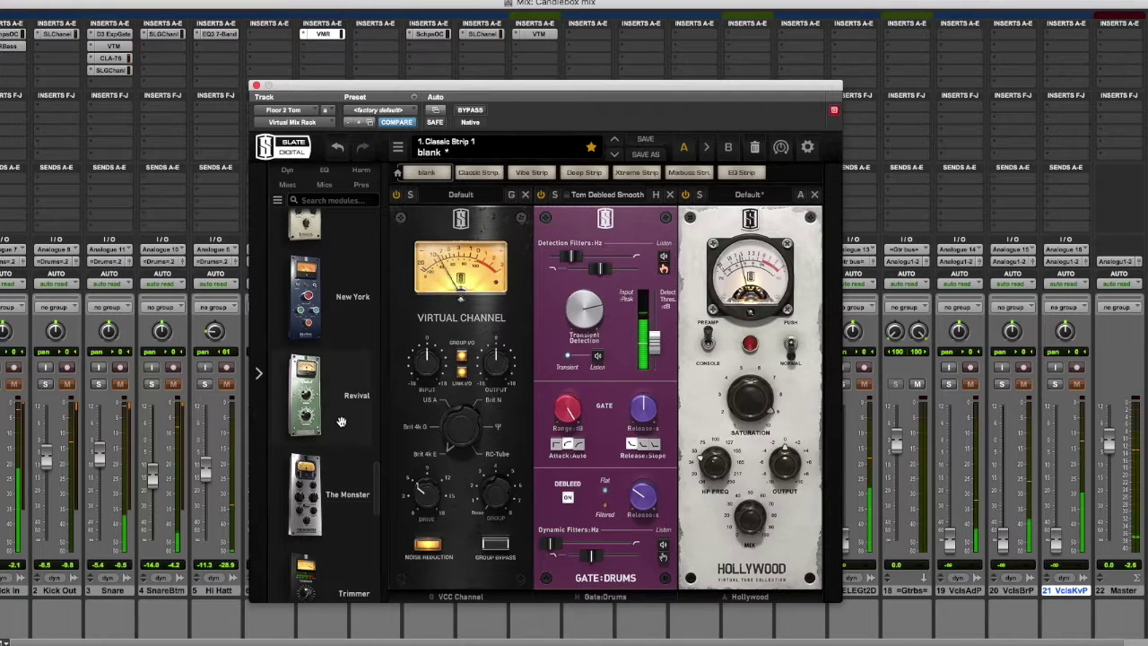
{"action": "left_click", "coordinate": [341, 422]}
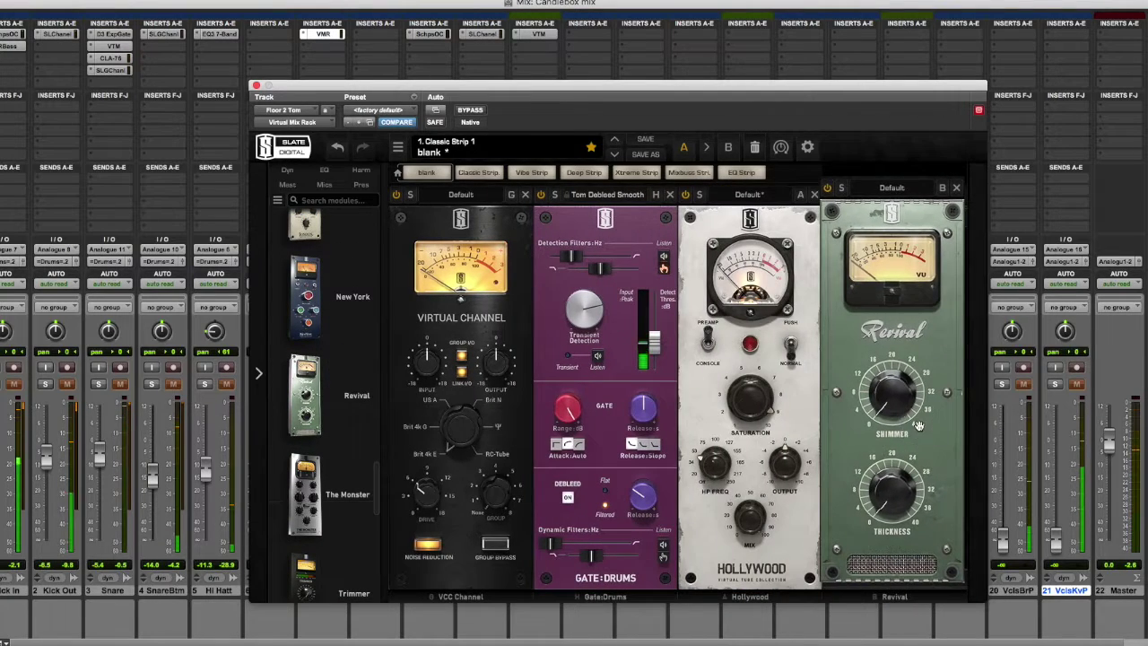
{"action": "left_click_drag", "start_coordinate": [919, 426], "coordinate": [918, 427]}
{"action": "left_click_drag", "start_coordinate": [890, 464], "coordinate": [880, 418]}
Add the FG-S EQ module after Revival and engage its low-frequency filter.
{"action": "left_click_drag", "start_coordinate": [377, 489], "coordinate": [375, 404]}
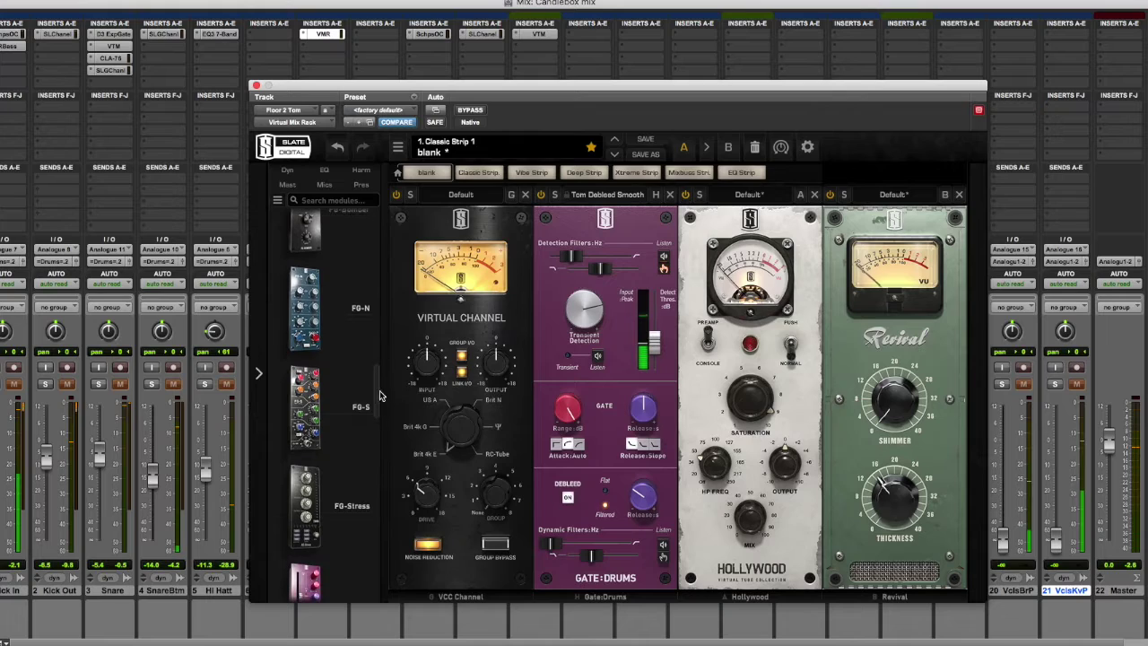
{"action": "left_click_drag", "start_coordinate": [893, 404], "coordinate": [1049, 433]}
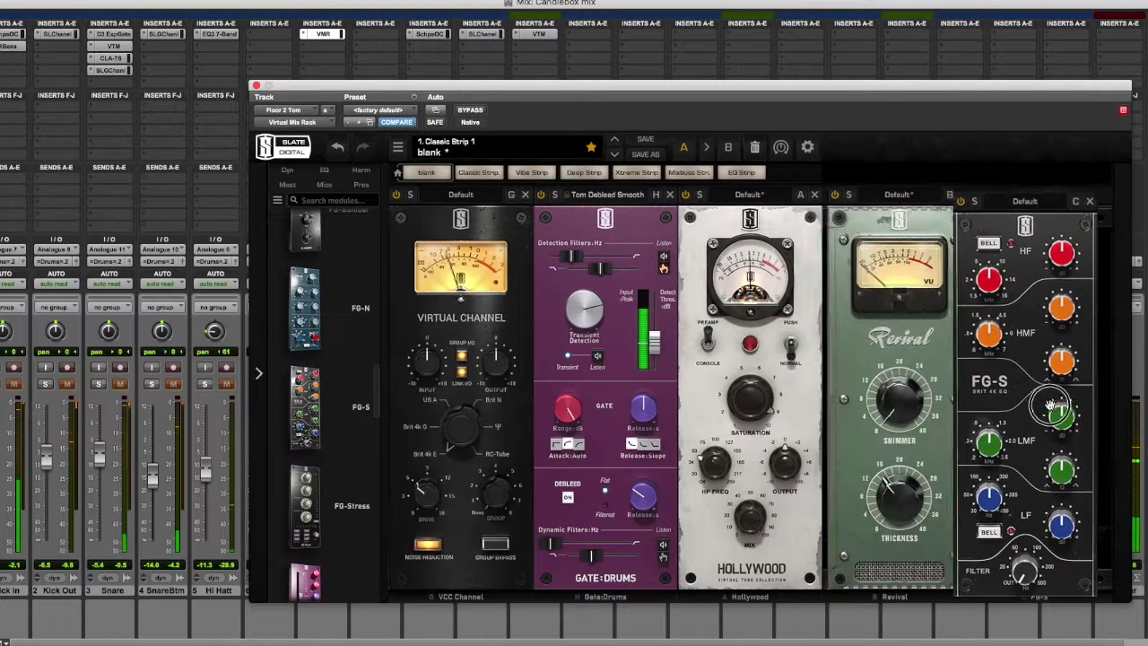
{"action": "left_click_drag", "start_coordinate": [1041, 585], "coordinate": [1032, 500]}
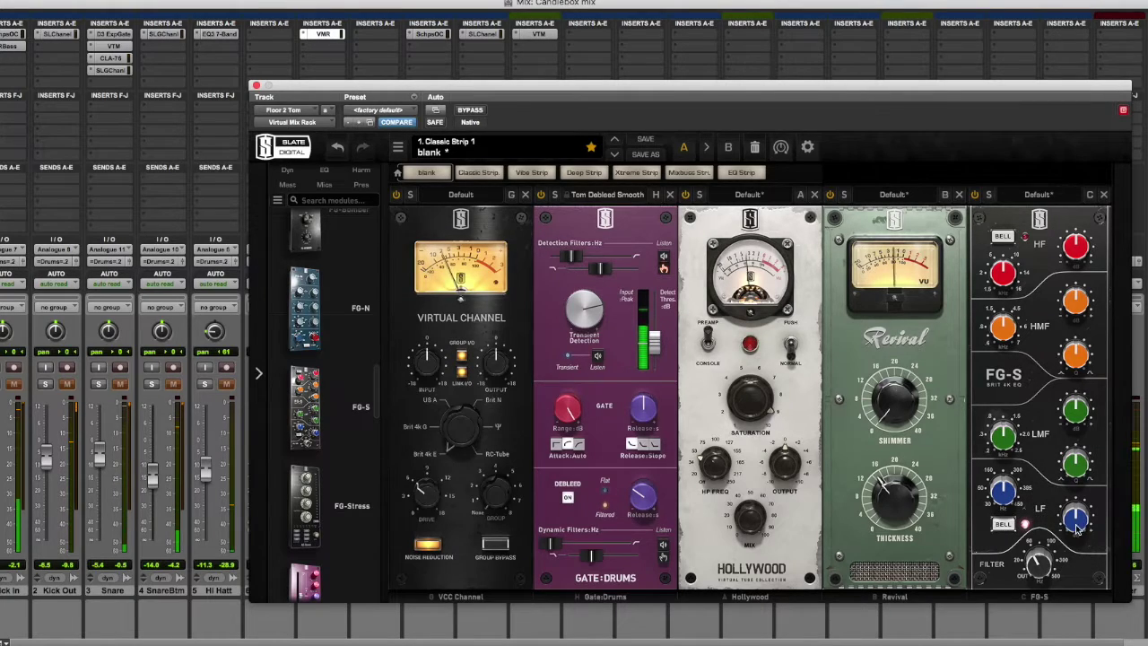
On the FG-S EQ, boost LF about 5 dB at 138 Hz and cut LMF about 6 dB at 589 Hz.
{"action": "left_click_drag", "start_coordinate": [1005, 498], "coordinate": [1002, 510]}
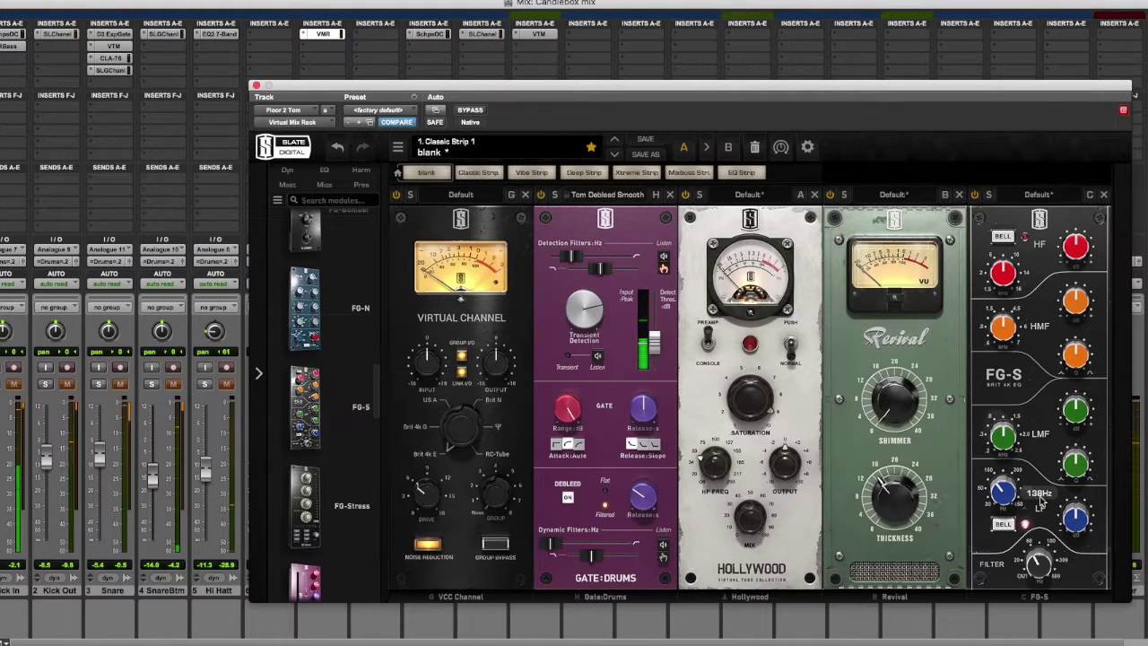
{"action": "left_click_drag", "start_coordinate": [1076, 514], "coordinate": [1075, 500]}
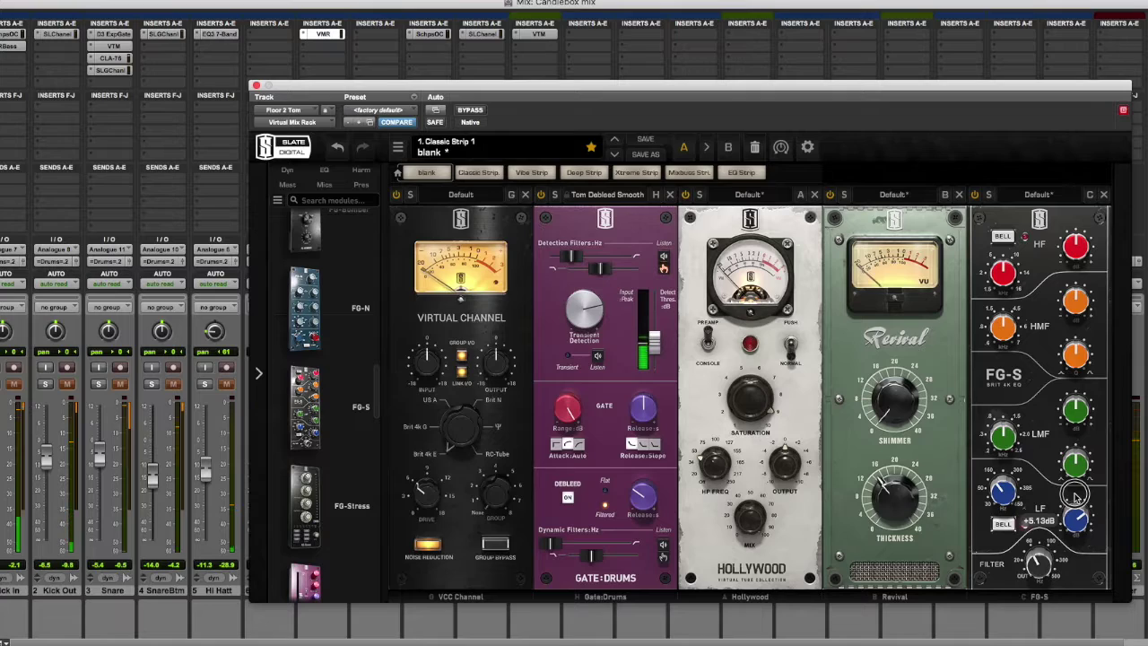
{"action": "left_click_drag", "start_coordinate": [1075, 493], "coordinate": [1074, 494]}
{"action": "left_click_drag", "start_coordinate": [1001, 436], "coordinate": [999, 453]}
{"action": "left_click_drag", "start_coordinate": [1076, 411], "coordinate": [1073, 436]}
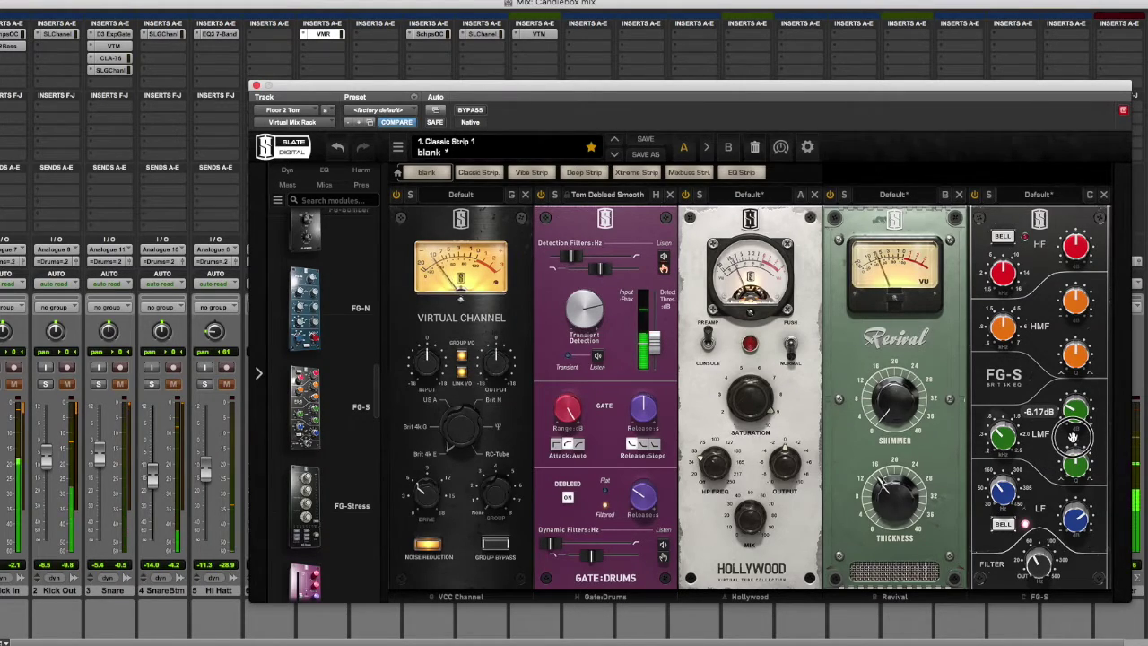
{"action": "left_click_drag", "start_coordinate": [1072, 436], "coordinate": [1074, 437]}
{"action": "left_click_drag", "start_coordinate": [1005, 437], "coordinate": [1006, 438]}
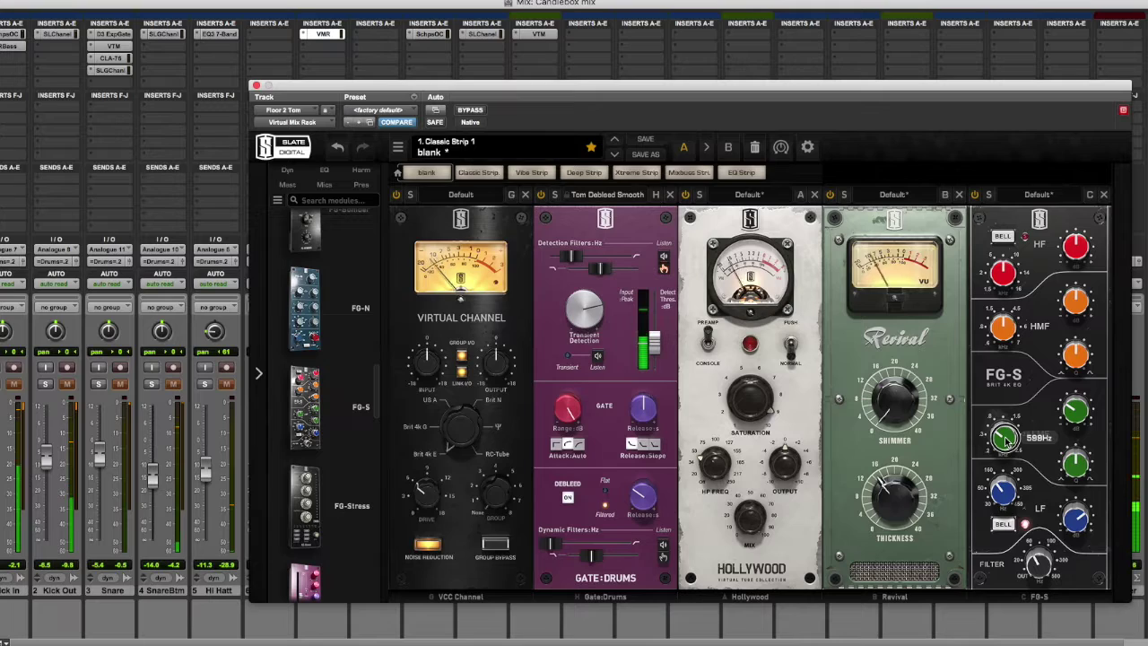
On the FG-S EQ, boost the HF band and lower its frequency, then boost HMF 4.56 dB with a Q of 2.00.
{"action": "left_click_drag", "start_coordinate": [1078, 260], "coordinate": [1075, 236]}
{"action": "left_click_drag", "start_coordinate": [1010, 269], "coordinate": [1008, 294]}
{"action": "left_click_drag", "start_coordinate": [1076, 248], "coordinate": [1075, 252]}
{"action": "left_click_drag", "start_coordinate": [1007, 320], "coordinate": [1010, 320]}
{"action": "left_click_drag", "start_coordinate": [1078, 287], "coordinate": [1079, 286]}
{"action": "left_click_drag", "start_coordinate": [1003, 328], "coordinate": [997, 328]}
{"action": "left_click_drag", "start_coordinate": [1082, 302], "coordinate": [1080, 292]}
{"action": "mouse_move", "coordinate": [1079, 363]}
{"action": "left_mouse_down"}
{"action": "mouse_move", "coordinate": [1070, 394]}
{"action": "mouse_move", "coordinate": [1079, 355]}
{"action": "left_mouse_up"}
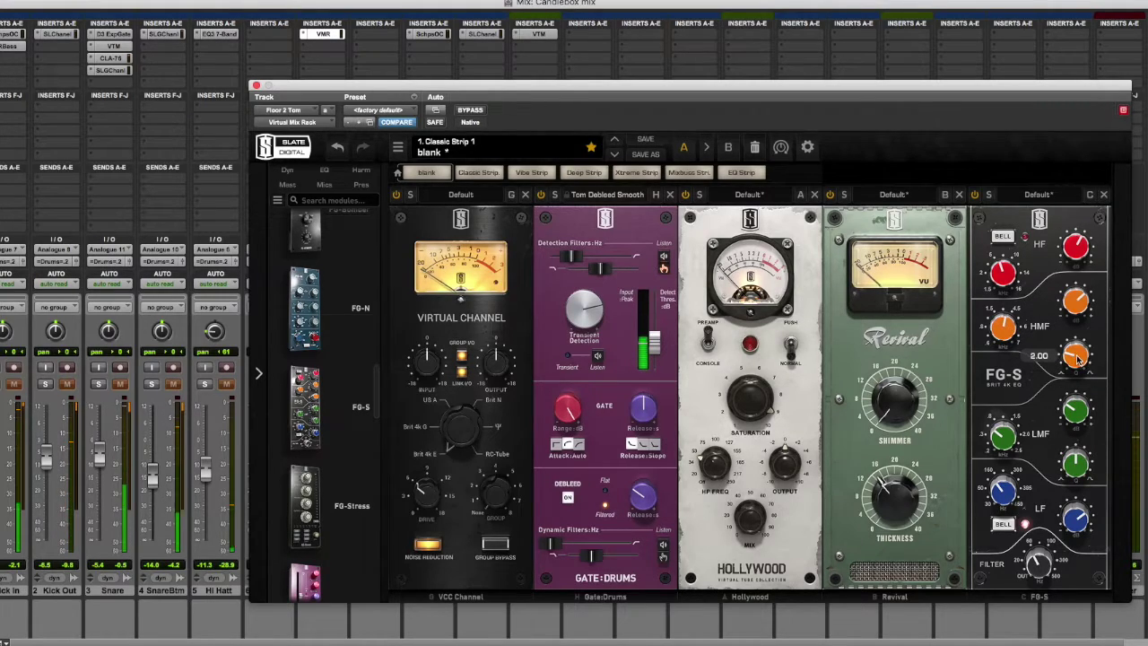
{"action": "mouse_move", "coordinate": [1080, 295]}
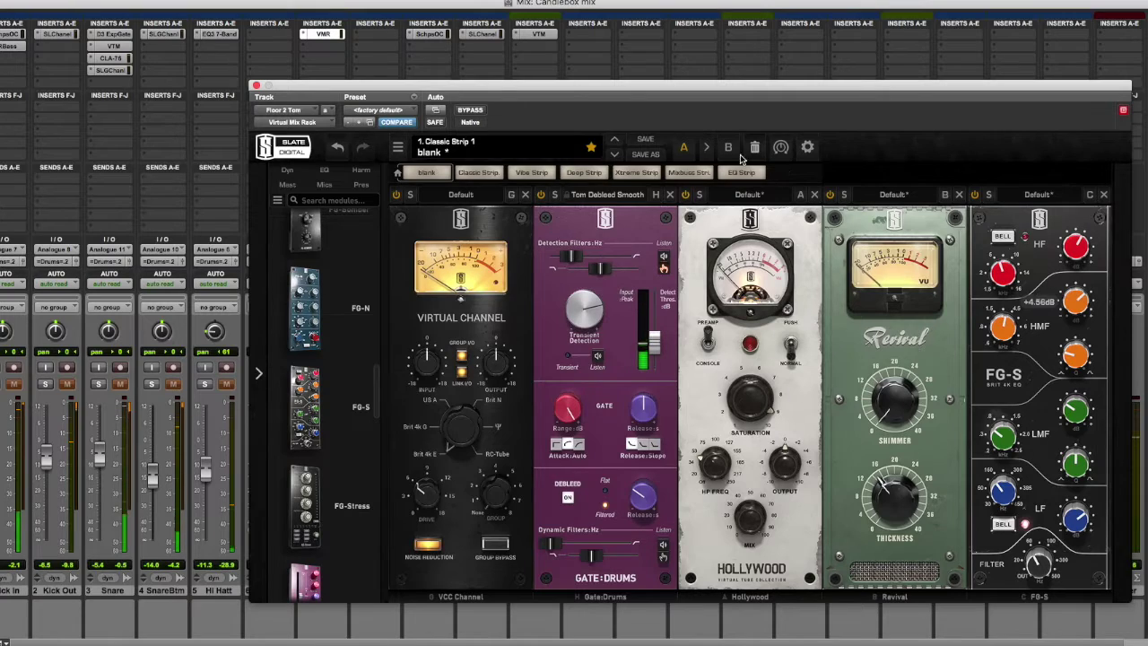
Add the FG-116 Modern compressor module after the FG-S EQ.
{"action": "scroll", "coordinate": [376, 427], "scroll_direction": "down", "scroll_amount": 4}
{"action": "left_click_drag", "start_coordinate": [375, 427], "coordinate": [376, 307]}
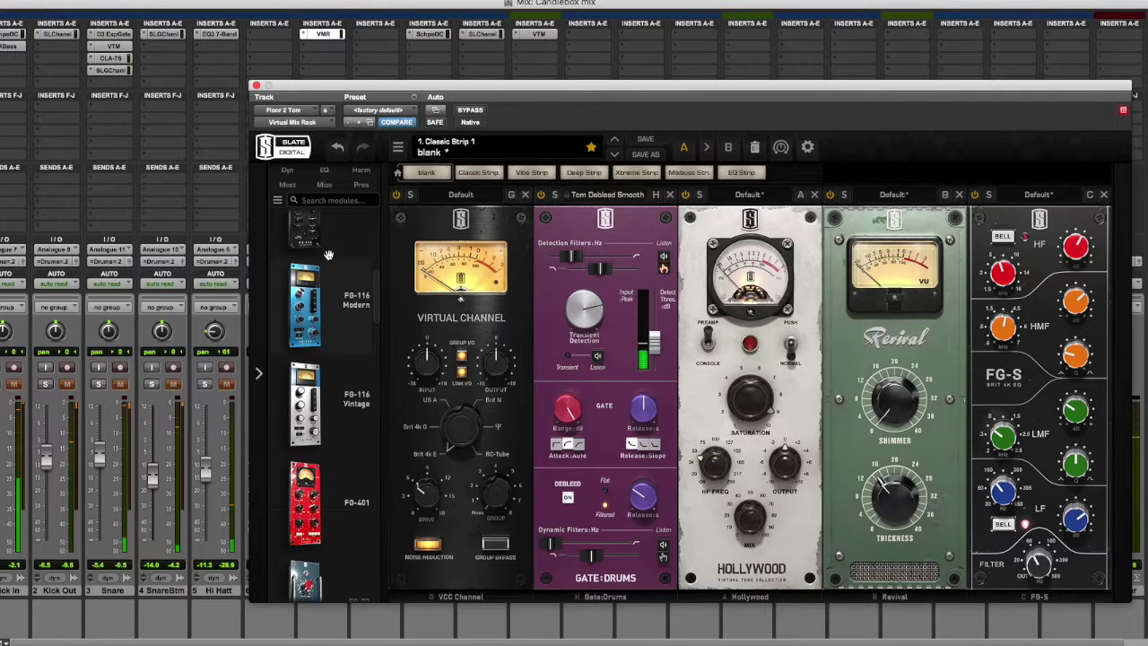
{"action": "left_click_drag", "start_coordinate": [327, 269], "coordinate": [1033, 380]}
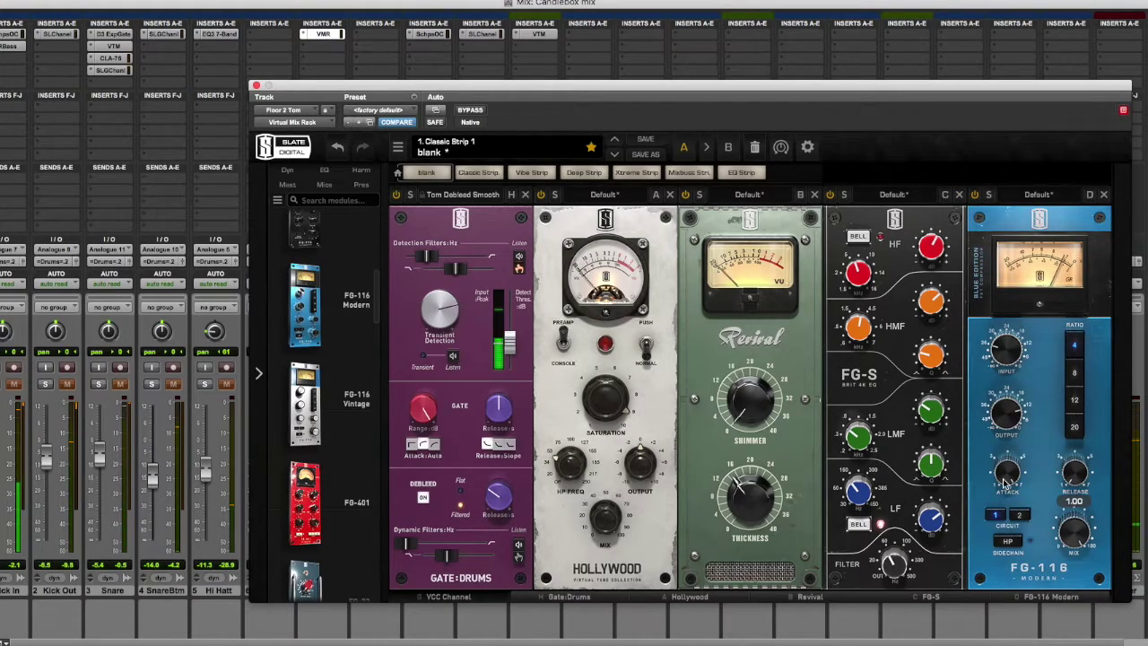
Set the FG-116 compressor's attack to 1.00 and adjust its input and output levels.
{"action": "left_click_drag", "start_coordinate": [1010, 473], "coordinate": [1005, 597]}
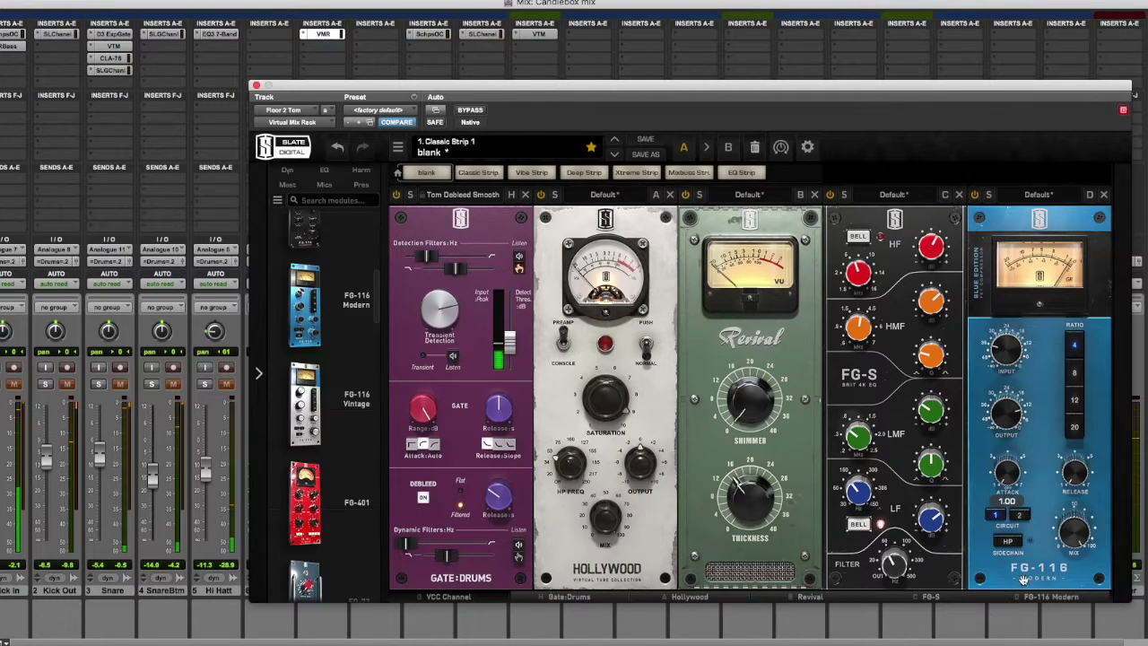
{"action": "left_click", "coordinate": [1011, 355]}
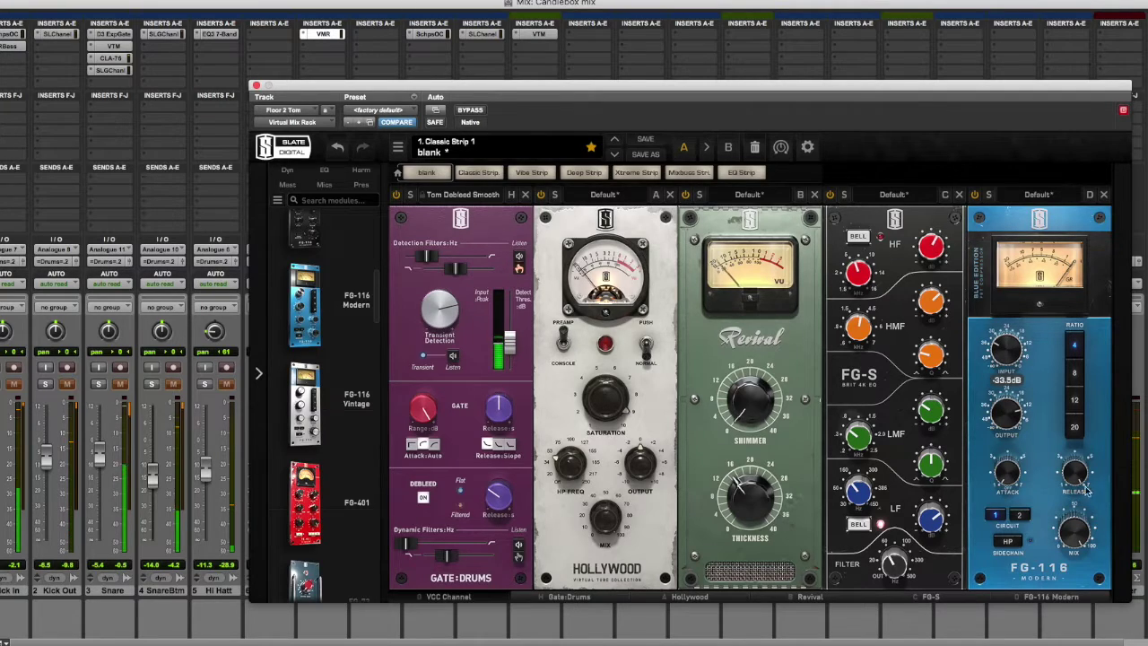
{"action": "left_click", "coordinate": [1007, 482]}
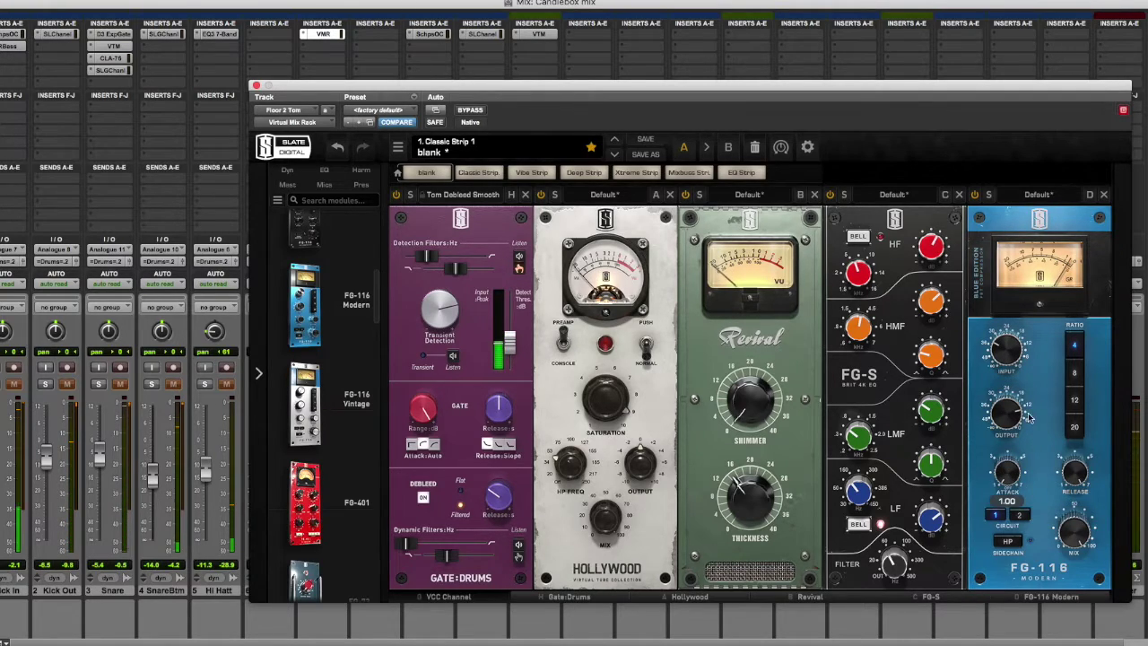
{"action": "left_click_drag", "start_coordinate": [1013, 345], "coordinate": [1010, 322]}
{"action": "left_click_drag", "start_coordinate": [1003, 405], "coordinate": [999, 417]}
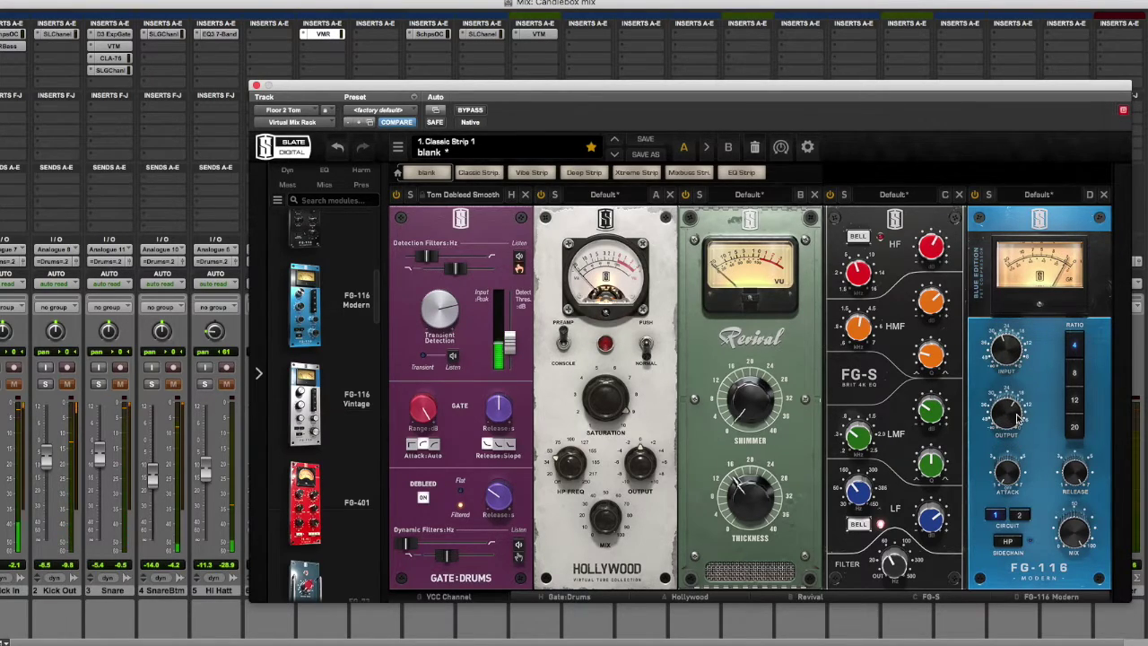
Adjust the FG-116 compressor's output level to about -23.5 dB and close the Virtual Mix Rack window.
{"action": "left_click_drag", "start_coordinate": [1009, 416], "coordinate": [1008, 425]}
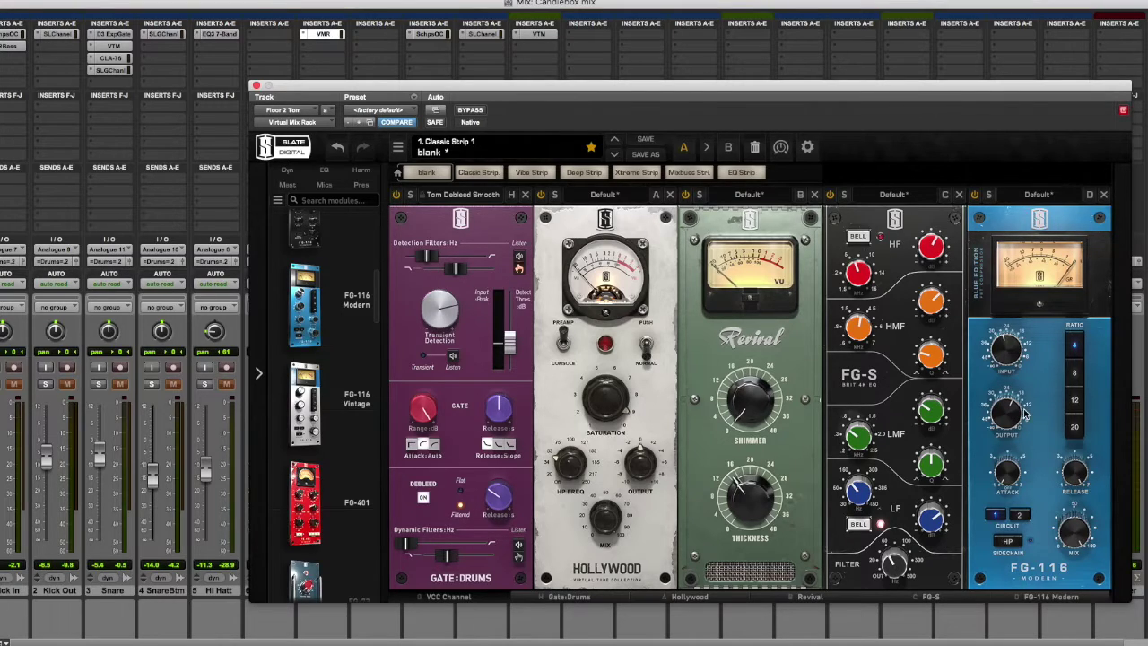
{"action": "mouse_move", "coordinate": [1009, 346]}
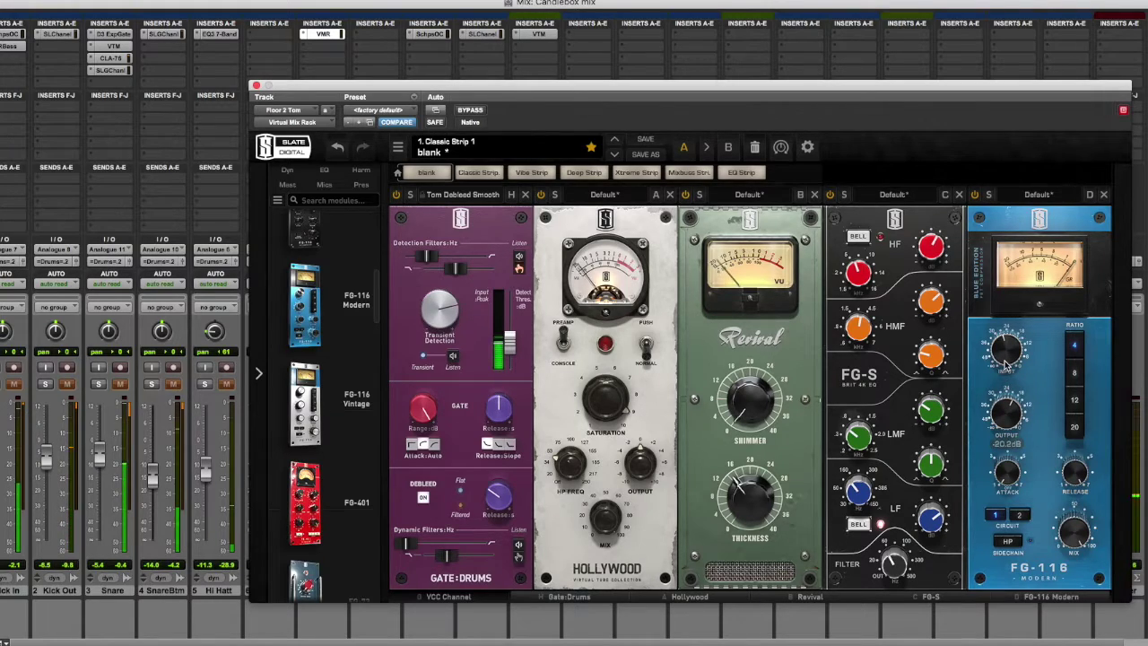
{"action": "left_click_drag", "start_coordinate": [1006, 365], "coordinate": [1006, 410]}
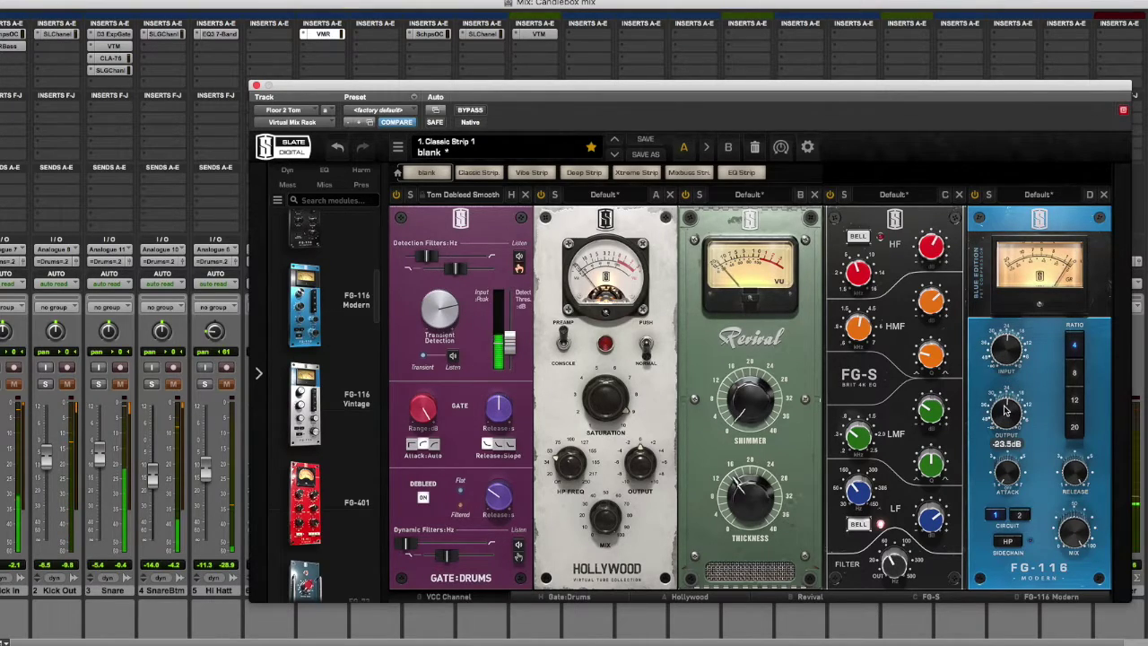
{"action": "left_click_drag", "start_coordinate": [1006, 410], "coordinate": [1012, 412]}
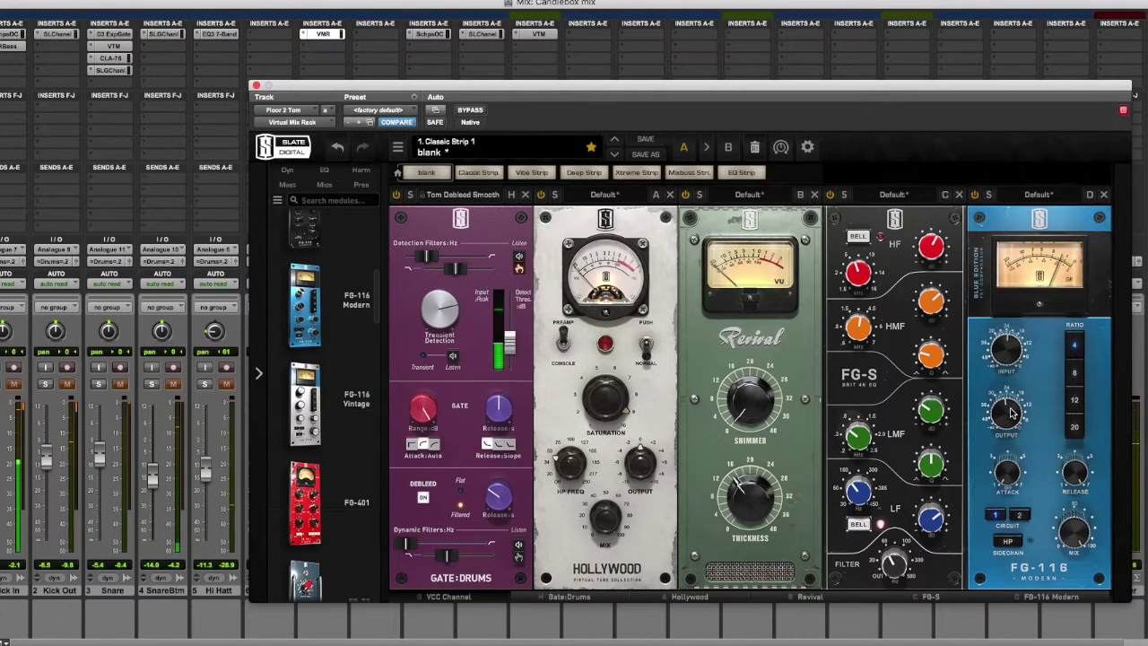
{"action": "left_click", "coordinate": [255, 85]}
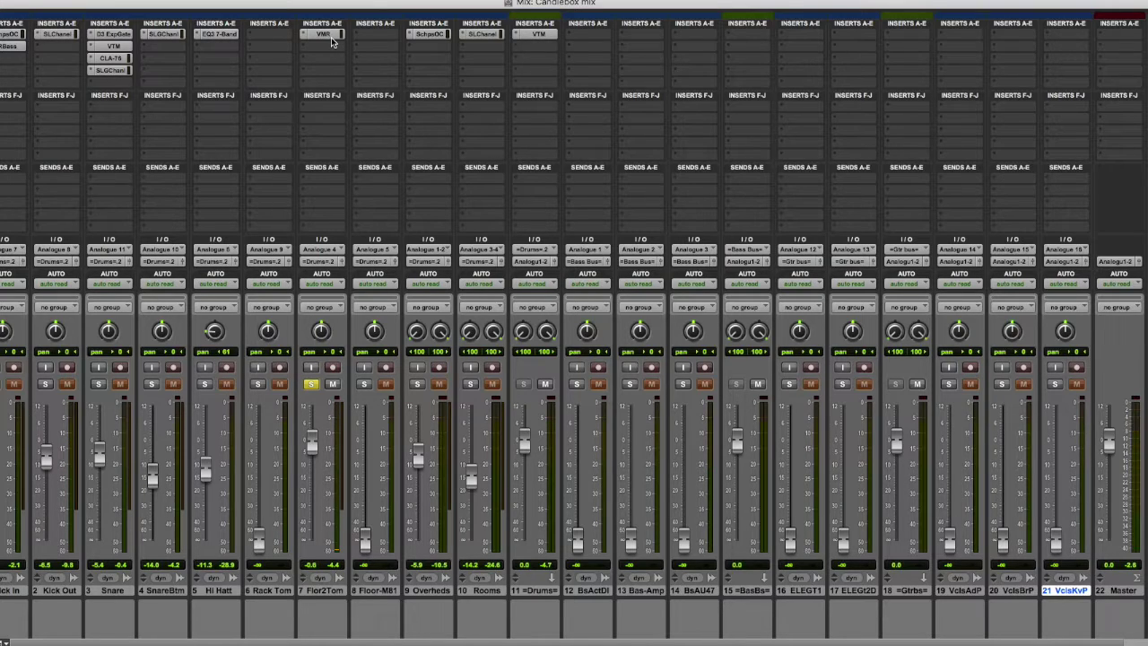
Copy the VMR insert from the Floor 2 Tom track to the Rack Tom and Floor-M81 tracks.
{"action": "left_click_drag", "start_coordinate": [331, 39], "coordinate": [288, 39]}
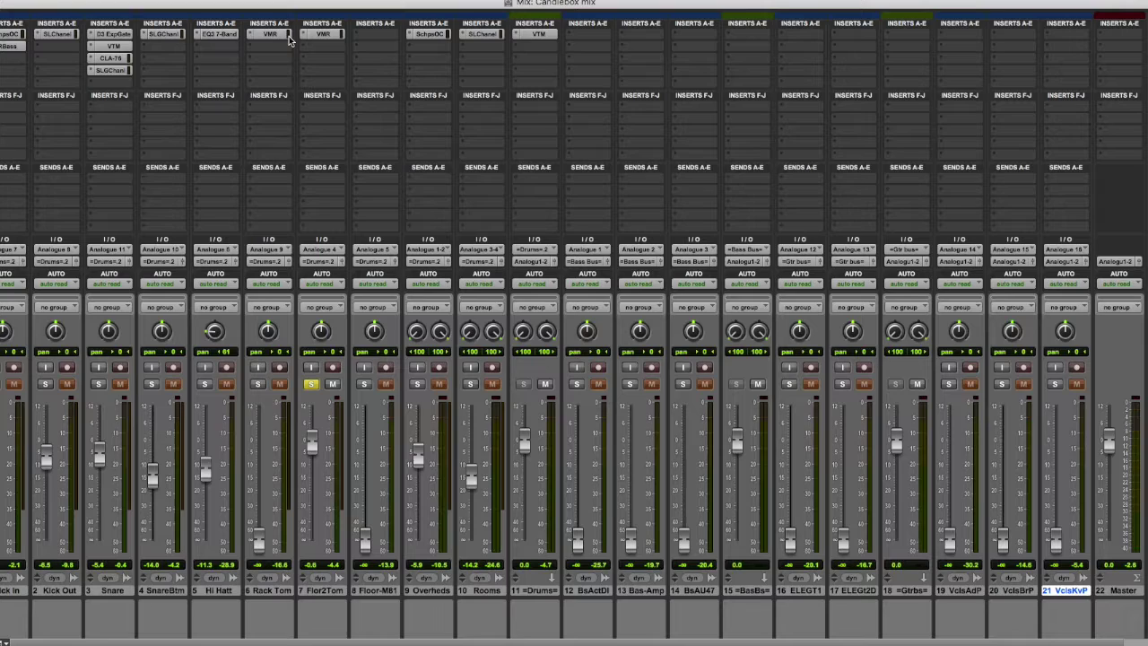
{"action": "left_click_drag", "start_coordinate": [320, 36], "coordinate": [375, 36]}
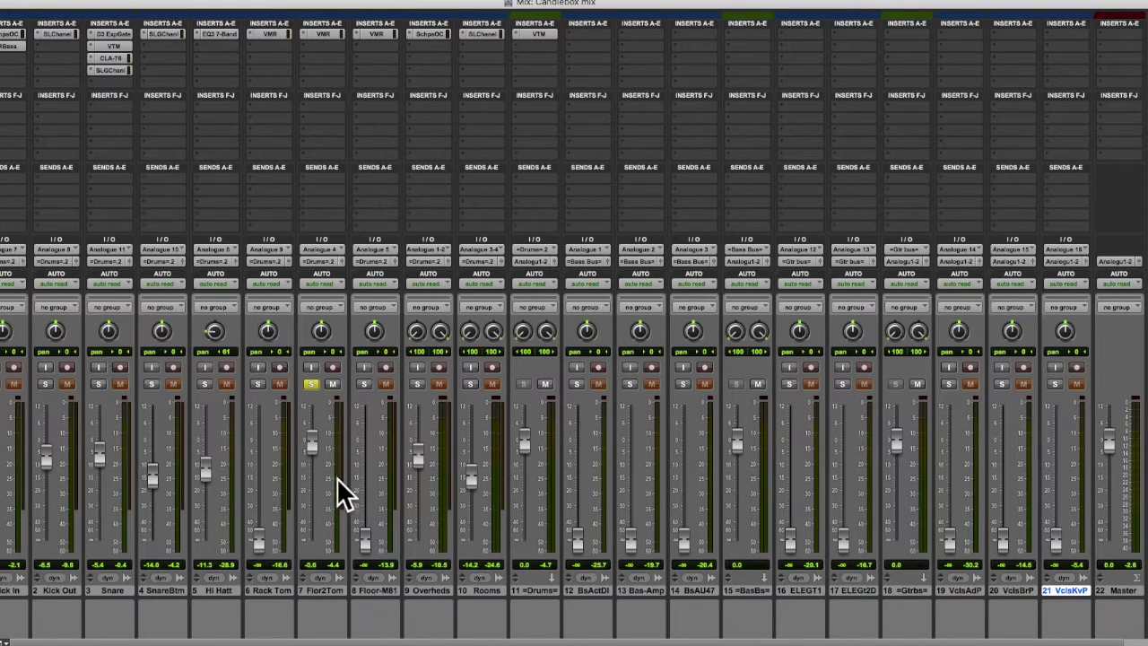
Pan Rack Tom 60 left, Floor 2 Tom 36 right and Floor-M81 66 right, and pull the Floor 2 Tom fader fully down.
{"action": "left_click_drag", "start_coordinate": [271, 333], "coordinate": [269, 367]}
{"action": "left_click_drag", "start_coordinate": [318, 333], "coordinate": [377, 334]}
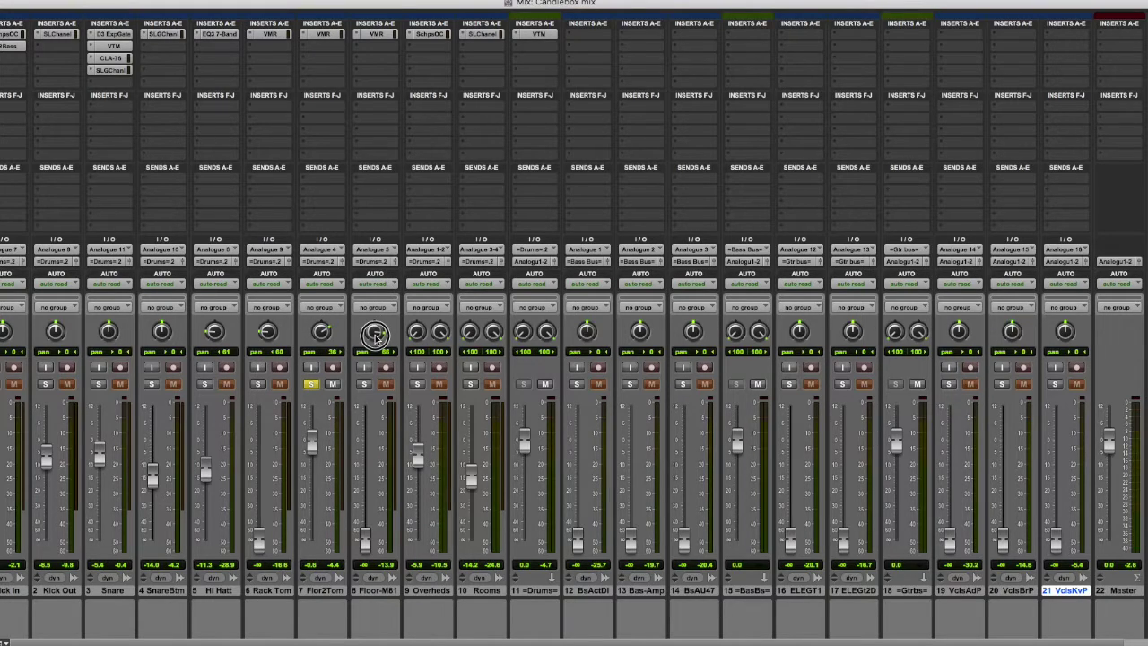
{"action": "left_click_drag", "start_coordinate": [313, 442], "coordinate": [310, 567]}
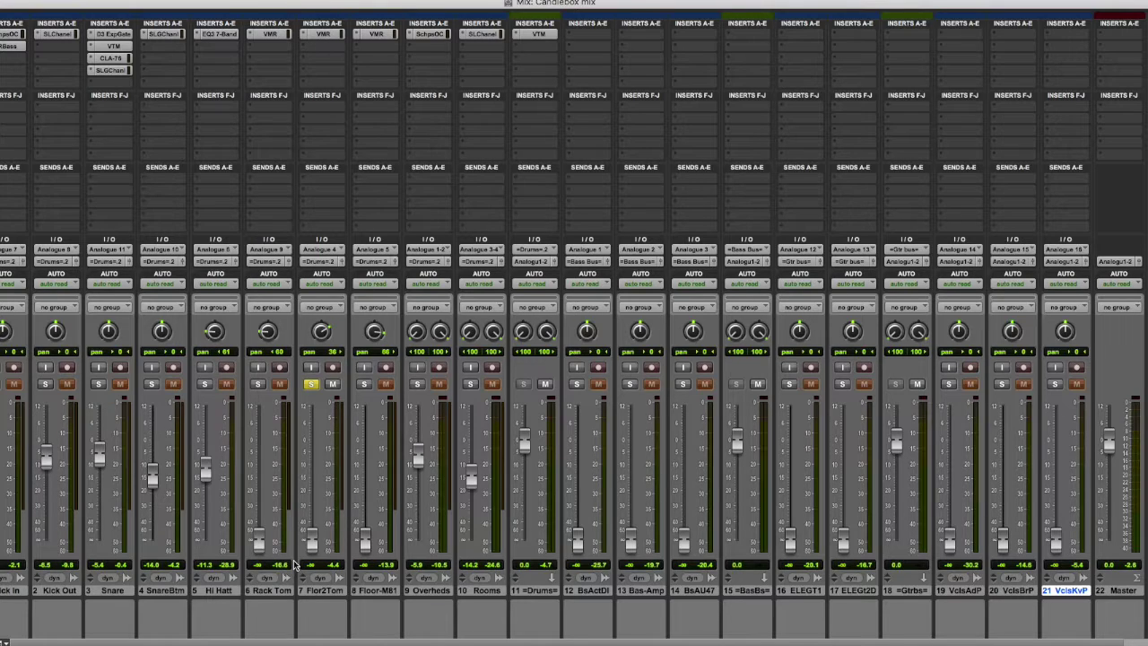
Select the fill at about bars 43 to 50 across the three tom tracks, play it, and unsolo Floor 2 Tom.
{"action": "key", "text": "super+equal"}
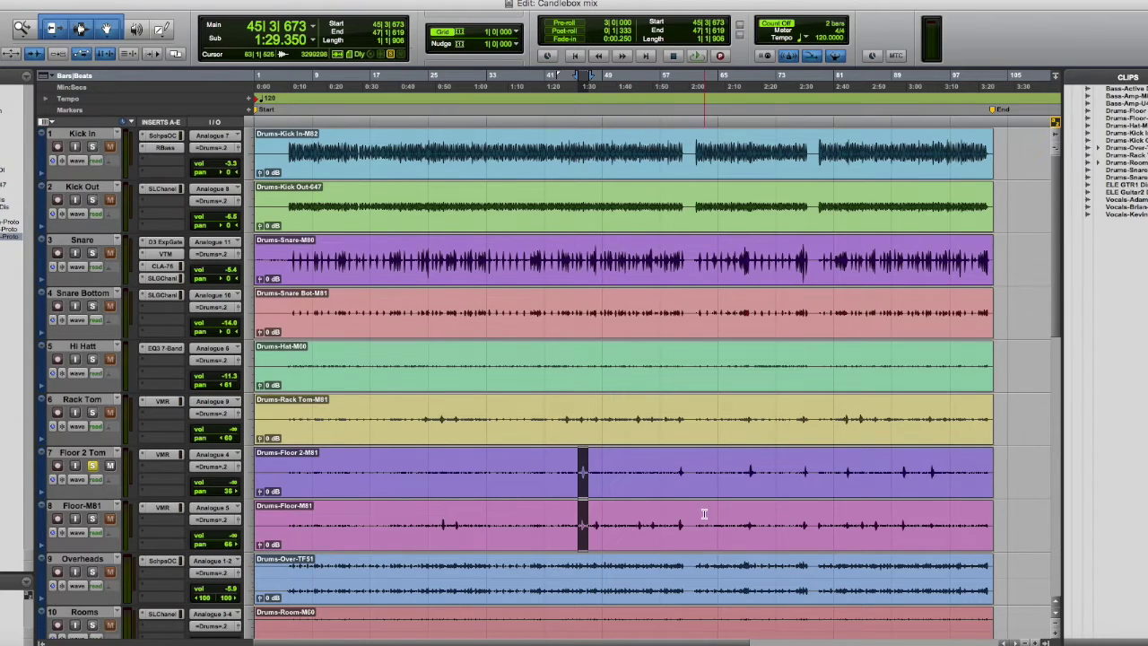
{"action": "left_click_drag", "start_coordinate": [571, 473], "coordinate": [612, 509]}
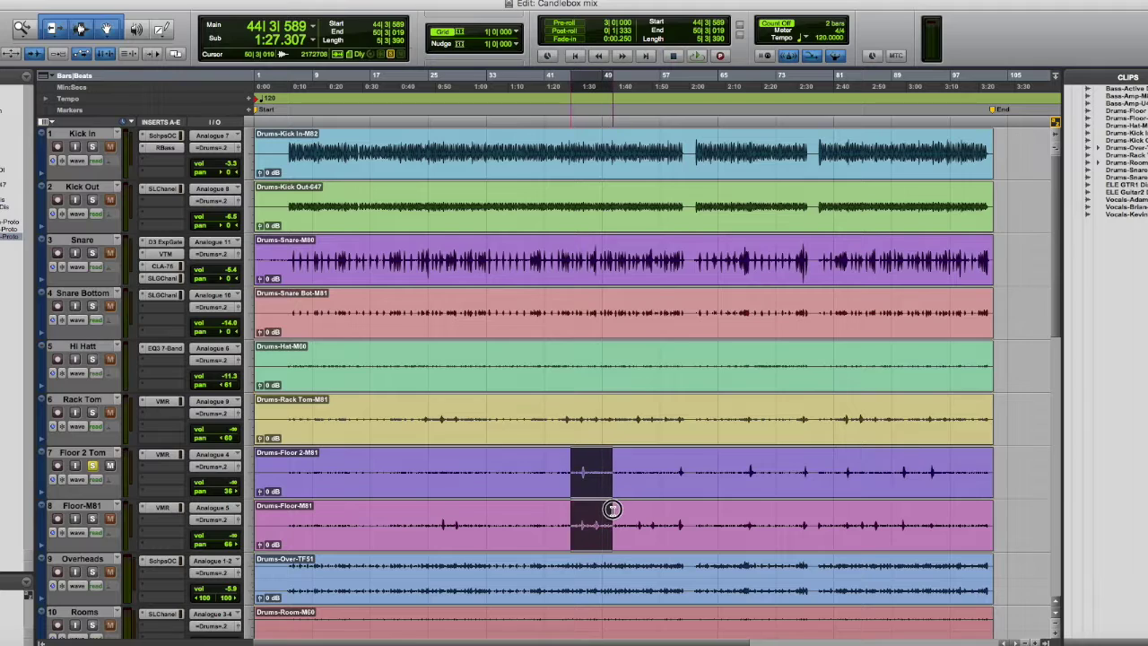
{"action": "left_click", "coordinate": [616, 461]}
{"action": "left_click_drag", "start_coordinate": [561, 416], "coordinate": [612, 537]}
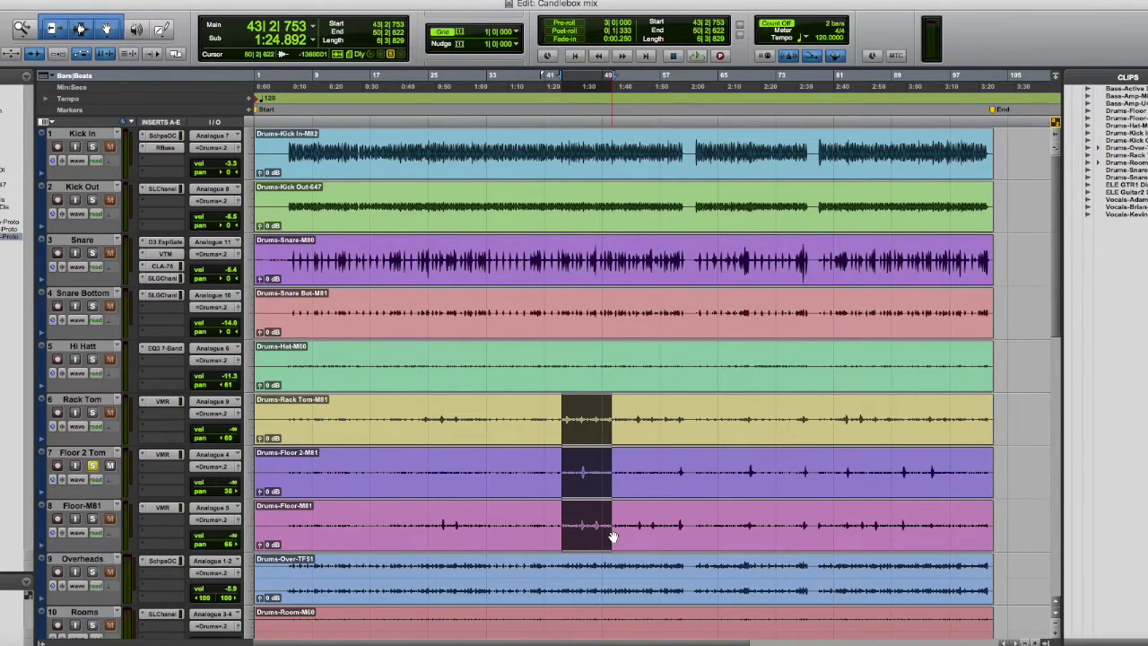
{"action": "key", "text": "space"}
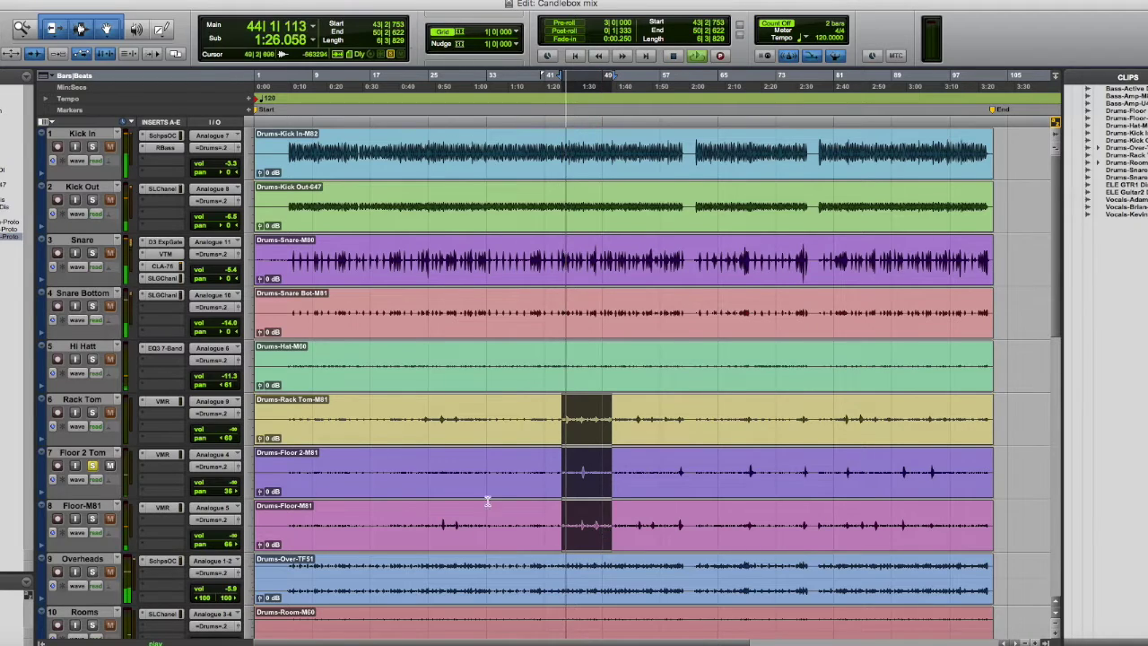
{"action": "left_click", "coordinate": [92, 466]}
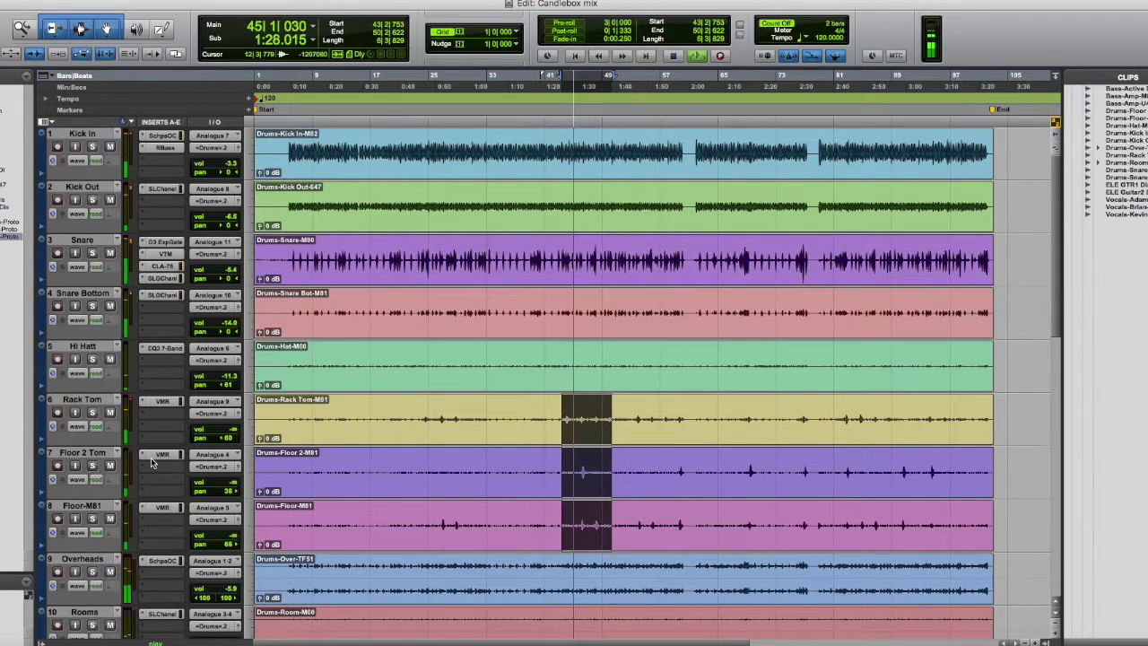
Raise the tom faders to -0.6 dB on Rack Tom, -0.4 dB on Floor 2 Tom and -1.4 dB on Floor-M81.
{"action": "key", "text": "super+equal"}
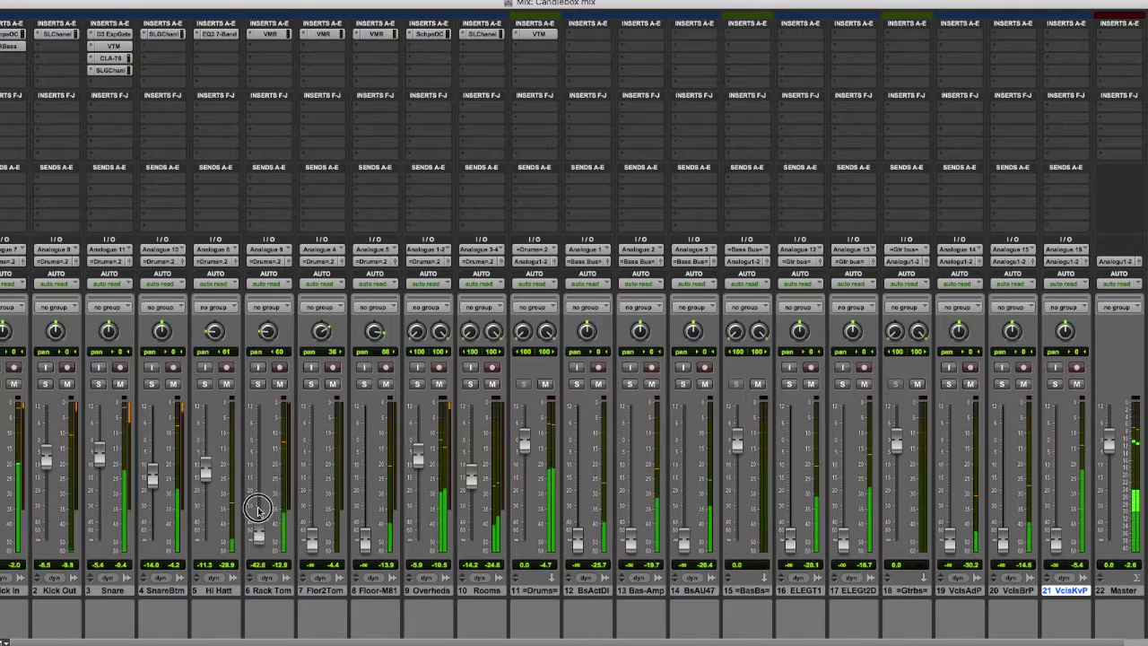
{"action": "left_click_drag", "start_coordinate": [259, 466], "coordinate": [260, 459]}
{"action": "left_click_drag", "start_coordinate": [312, 535], "coordinate": [316, 453]}
{"action": "left_click_drag", "start_coordinate": [366, 536], "coordinate": [368, 463]}
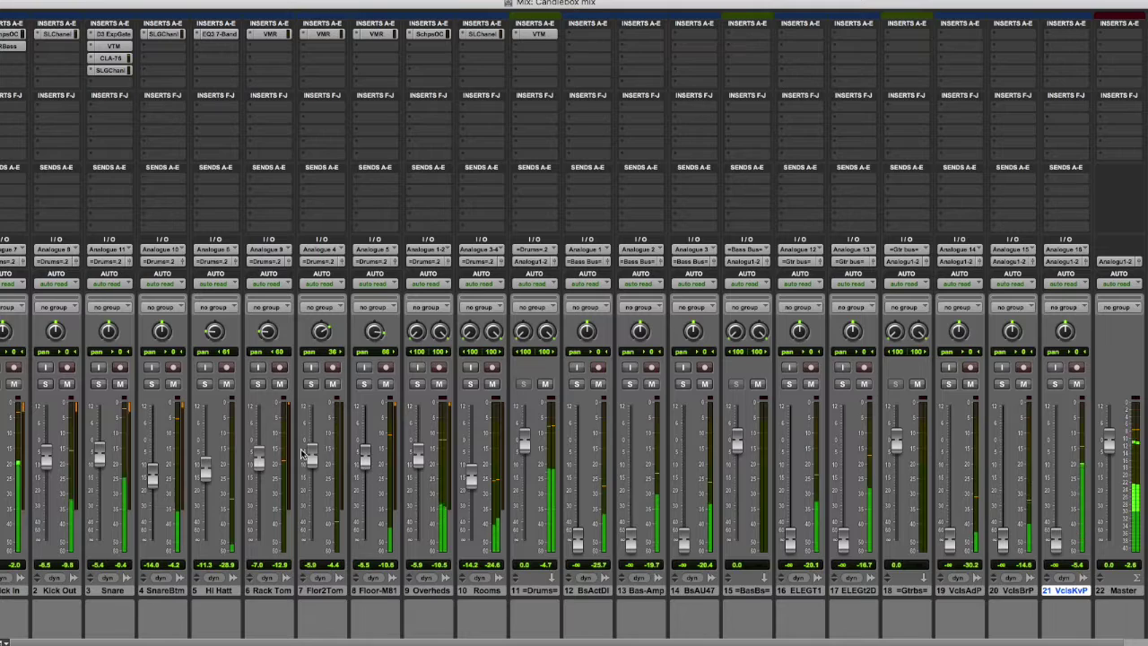
{"action": "left_click_drag", "start_coordinate": [260, 461], "coordinate": [368, 458]}
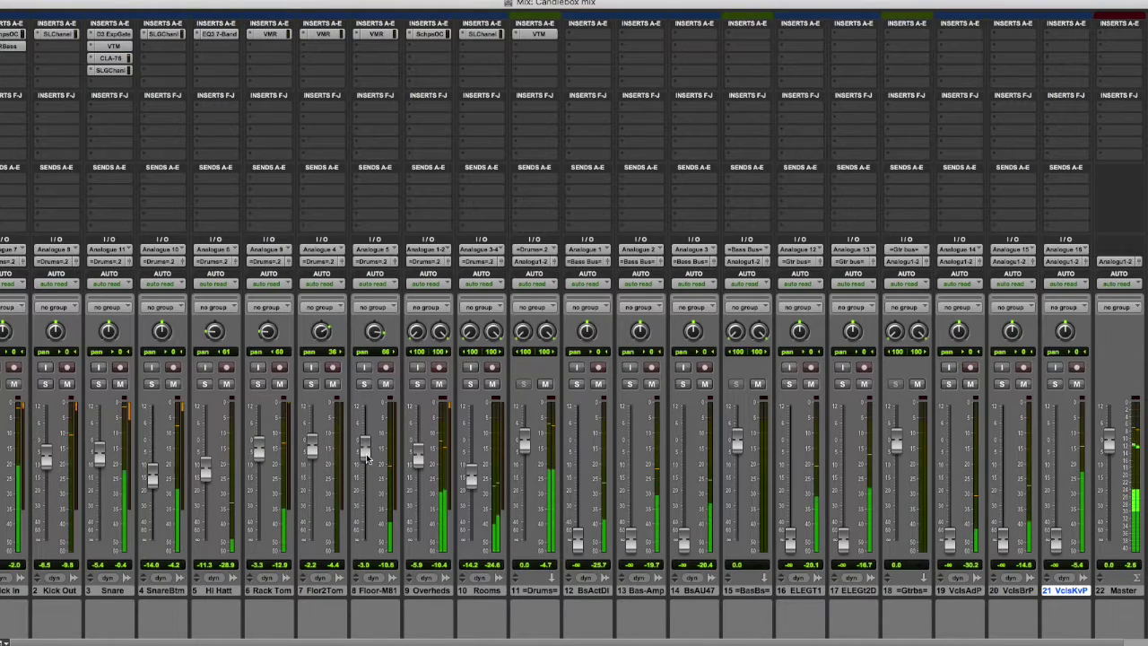
{"action": "left_click_drag", "start_coordinate": [257, 452], "coordinate": [369, 446]}
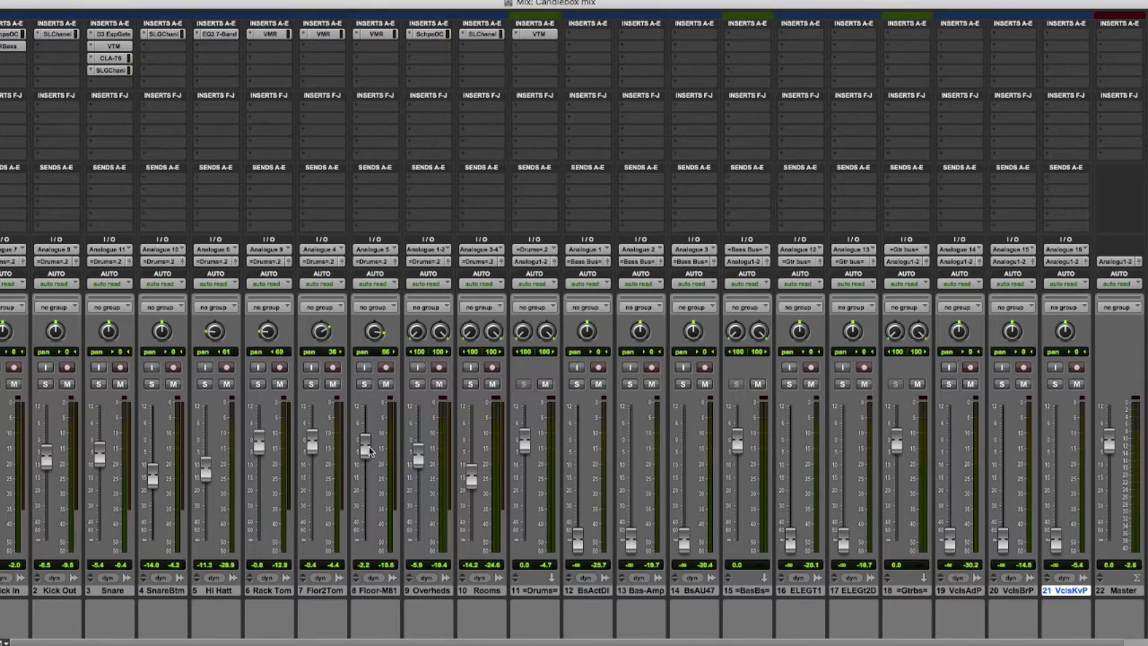
{"action": "key", "text": "super+equal"}
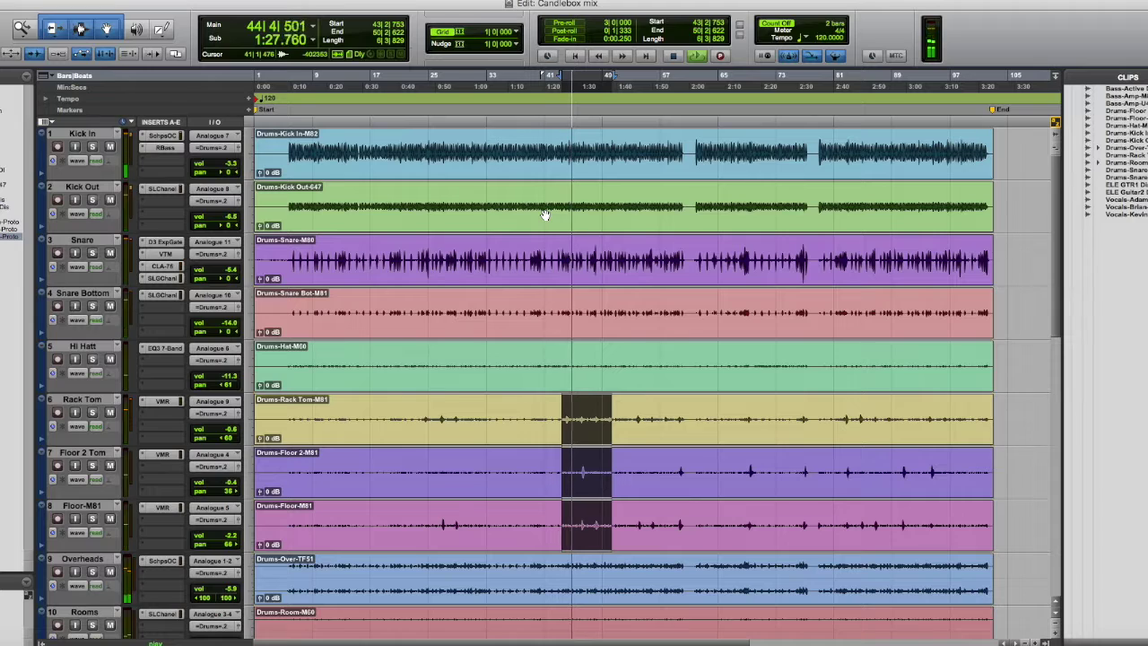
{"action": "key", "text": "super+equal"}
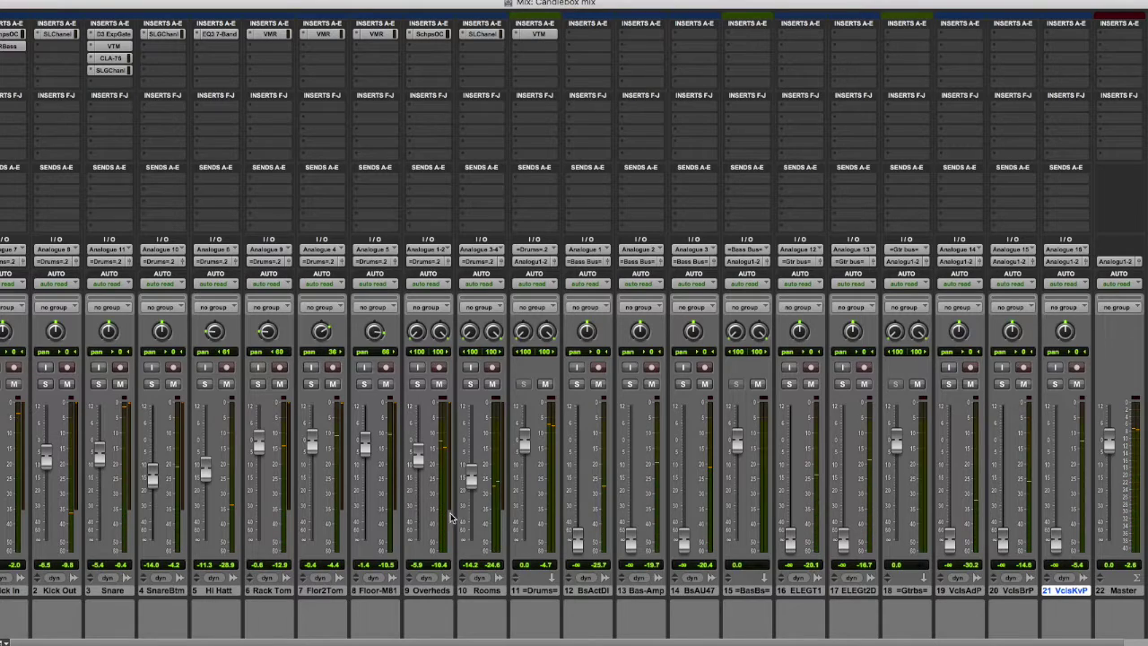
Add a send on the Rooms track to a new stereo aux input track named "Drum Verb".
{"action": "left_click", "coordinate": [496, 594]}
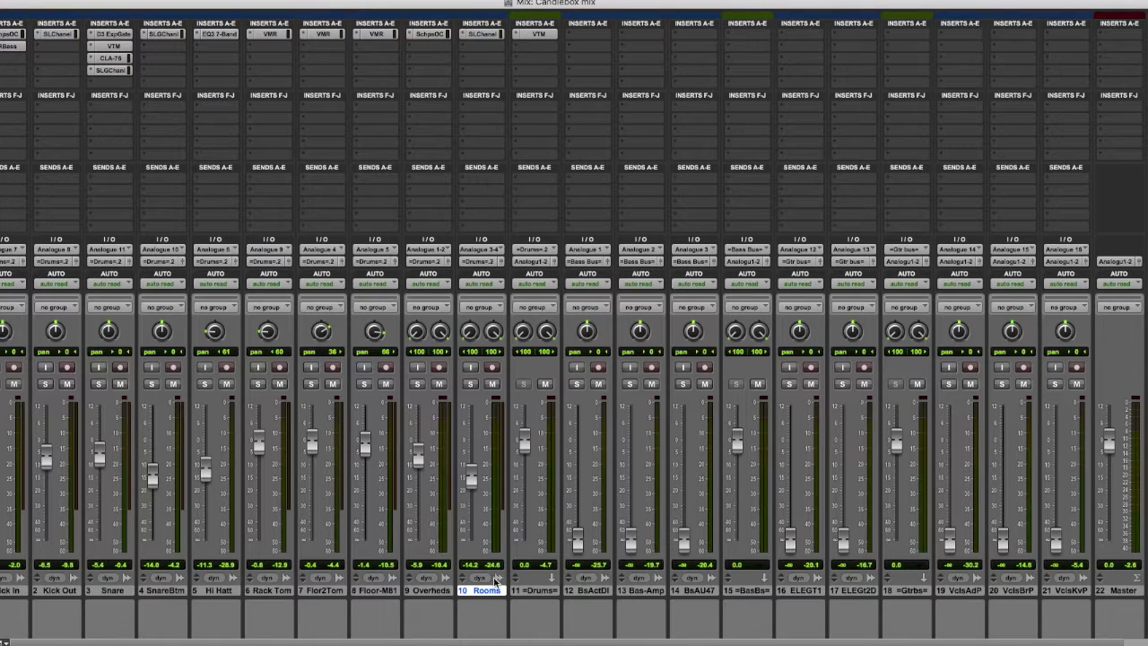
{"action": "left_click", "coordinate": [471, 180]}
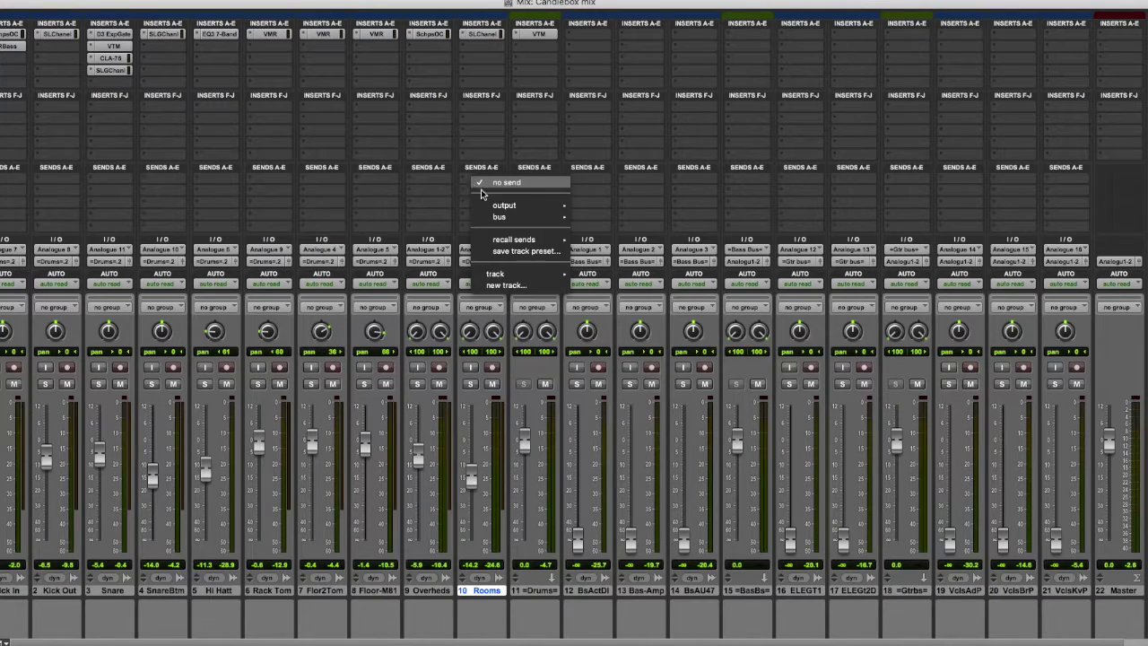
{"action": "left_click", "coordinate": [516, 284]}
{"action": "key", "text": "BackSpace"}
{"action": "type", "text": "Drum Verb"}
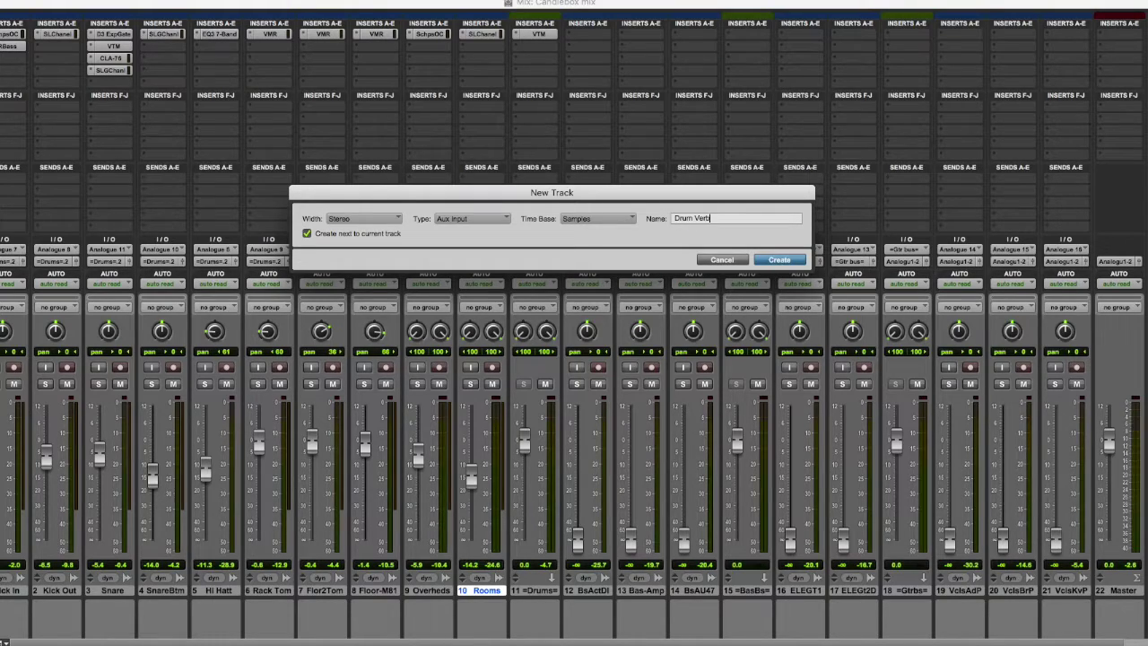
{"action": "key", "text": "Return"}
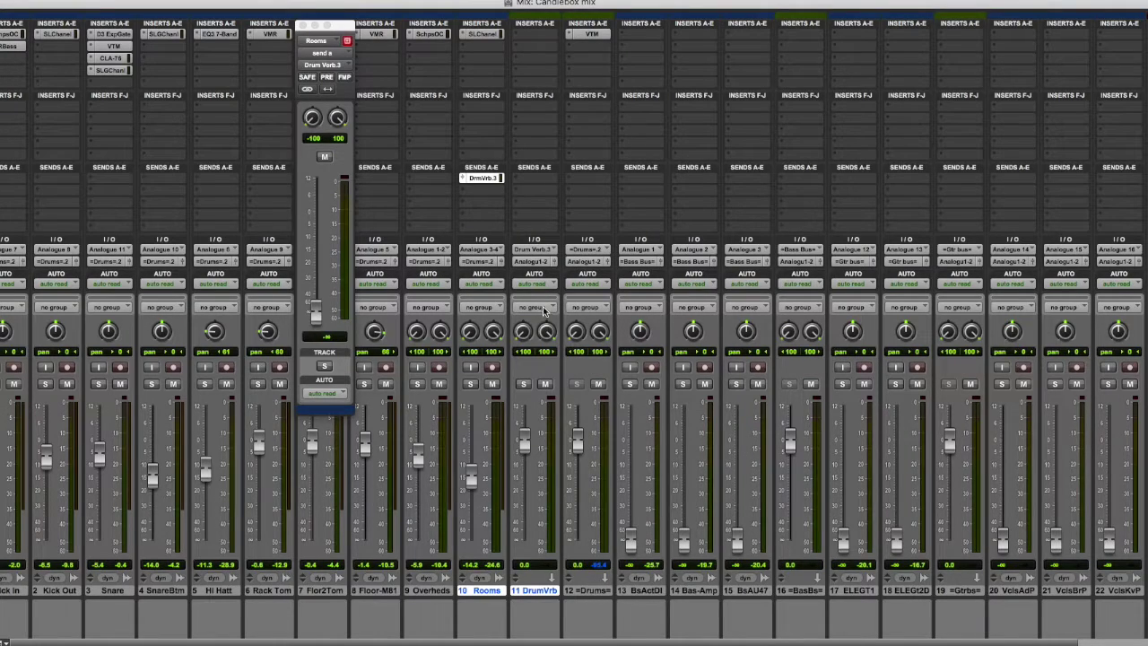
Route the Drum Verb track's output to the =Drums= stereo track.
{"action": "left_click", "coordinate": [526, 265]}
{"action": "mouse_move", "coordinate": [543, 297]}
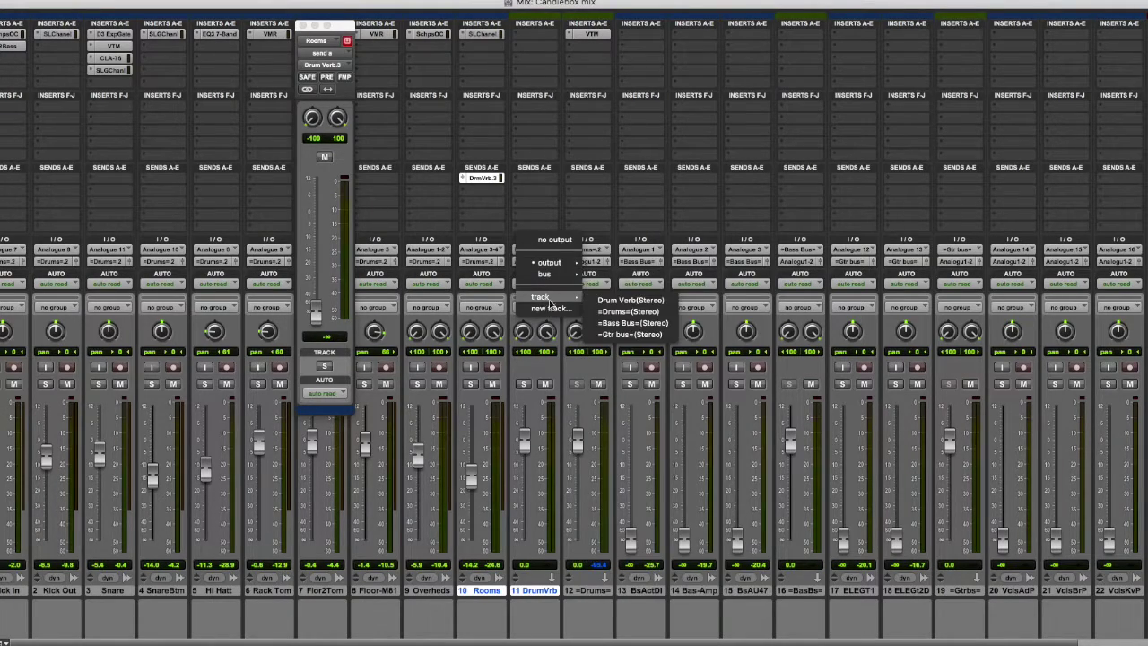
{"action": "left_click", "coordinate": [628, 311]}
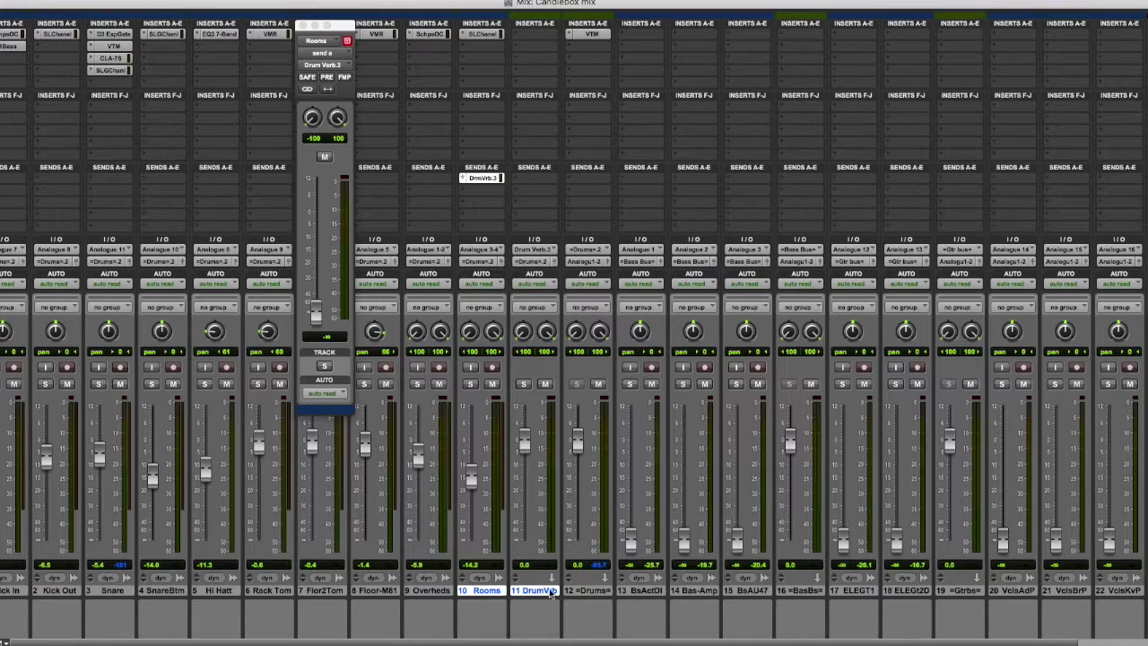
Select only the Drum Verb track and put it in solo-safe mode.
{"action": "left_click", "coordinate": [603, 593]}
{"action": "left_click", "coordinate": [538, 595]}
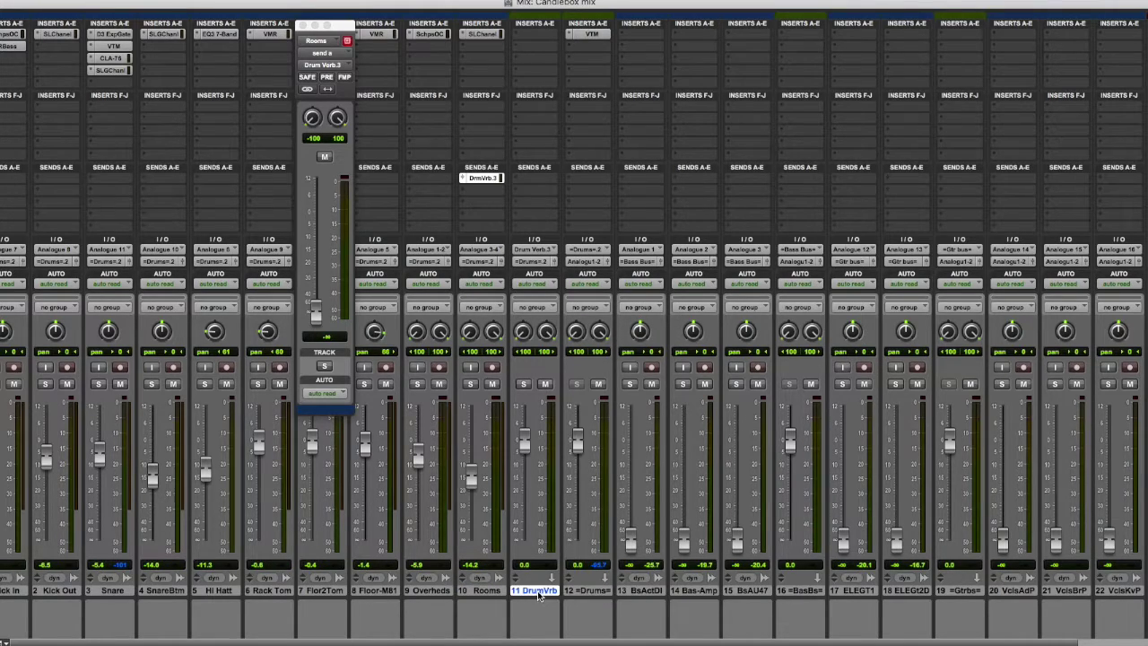
{"action": "left_click", "coordinate": [525, 385]}
{"action": "left_click", "coordinate": [525, 386]}
{"action": "left_click", "coordinate": [525, 386], "text": "alt"}
{"action": "left_click", "coordinate": [526, 386], "text": "alt"}
{"action": "left_click", "coordinate": [526, 386], "text": "super"}
Insert the stereo VerbSuite Classics reverb in the first insert slot of the Drum Verb track.
{"action": "left_click", "coordinate": [532, 36]}
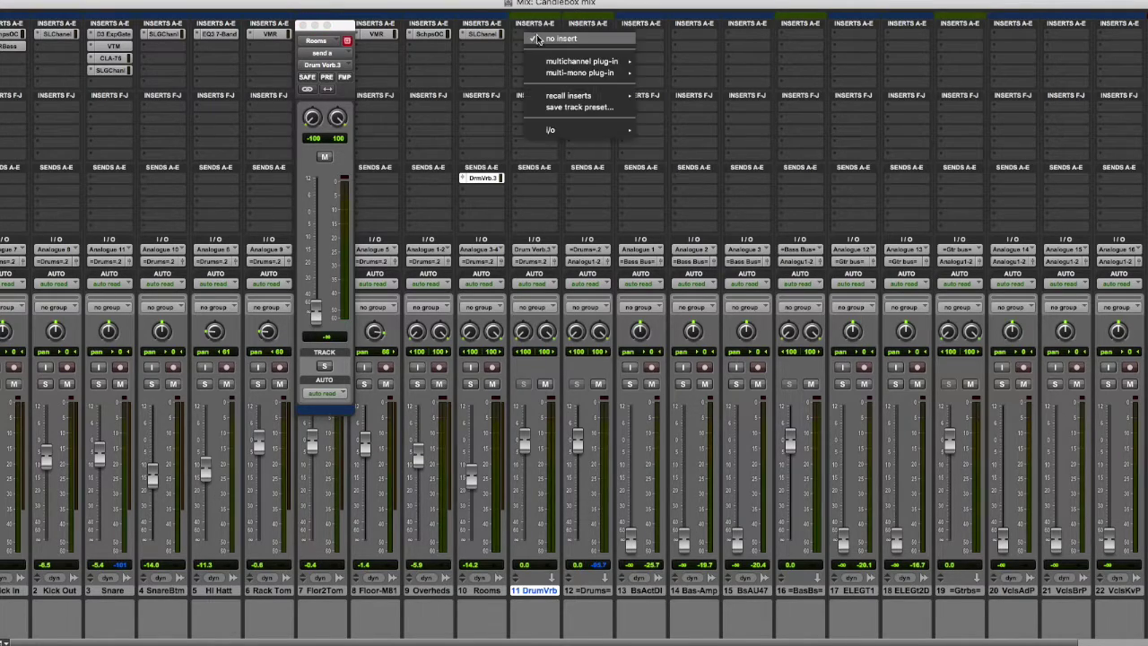
{"action": "mouse_move", "coordinate": [583, 61]}
{"action": "mouse_move", "coordinate": [708, 79]}
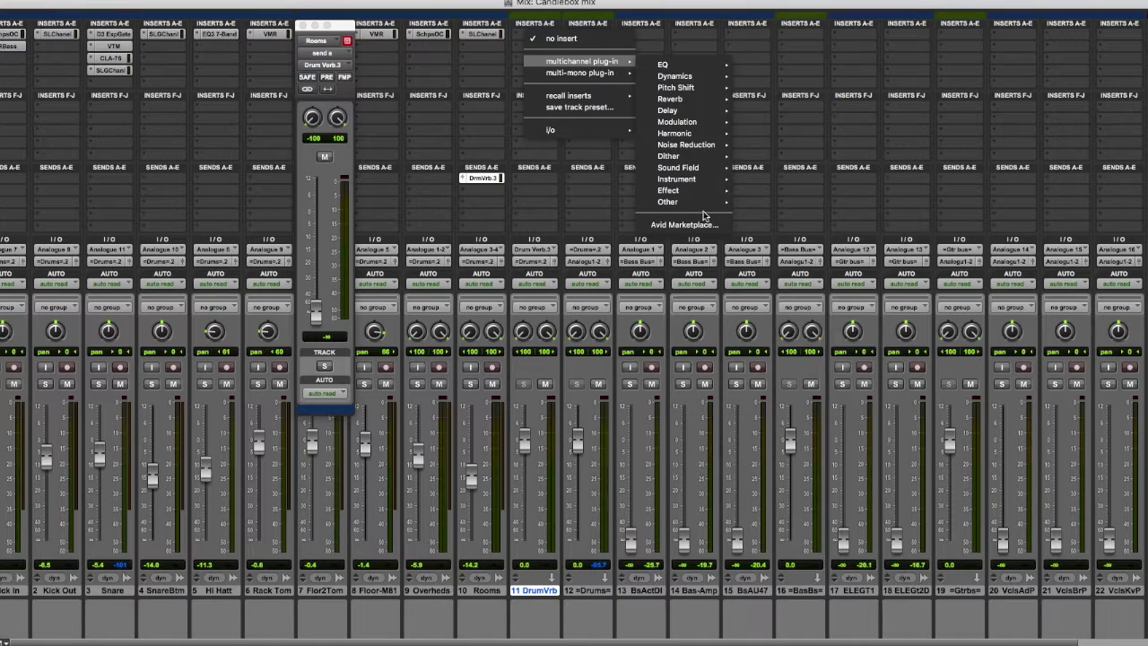
{"action": "mouse_move", "coordinate": [702, 182]}
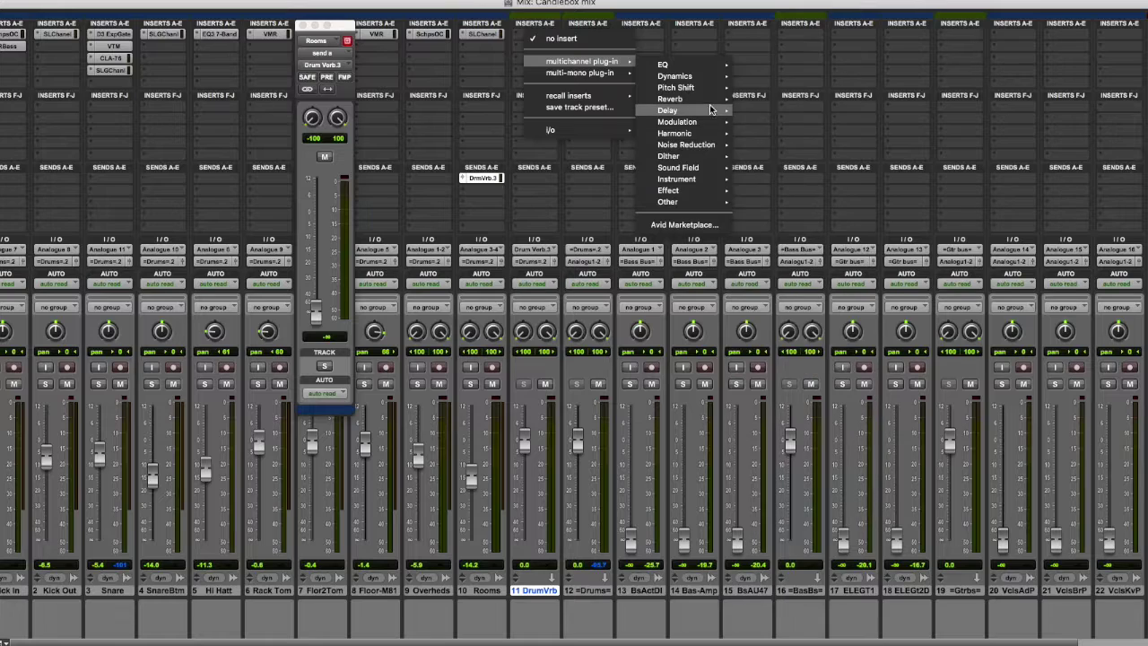
{"action": "mouse_move", "coordinate": [711, 100]}
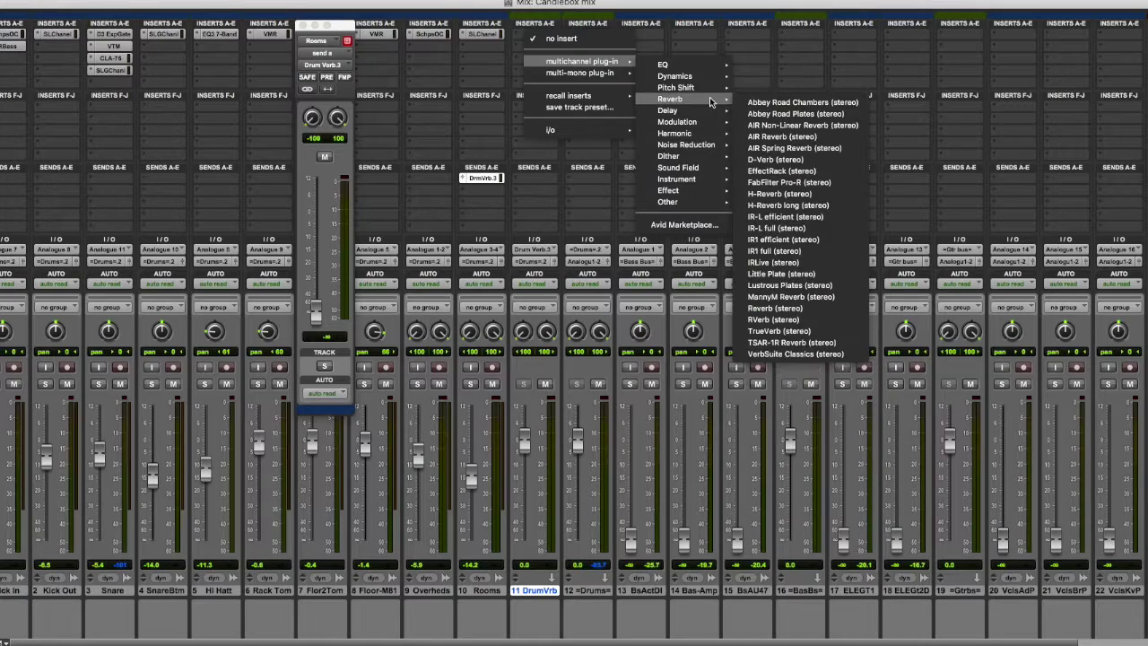
{"action": "left_click", "coordinate": [769, 351]}
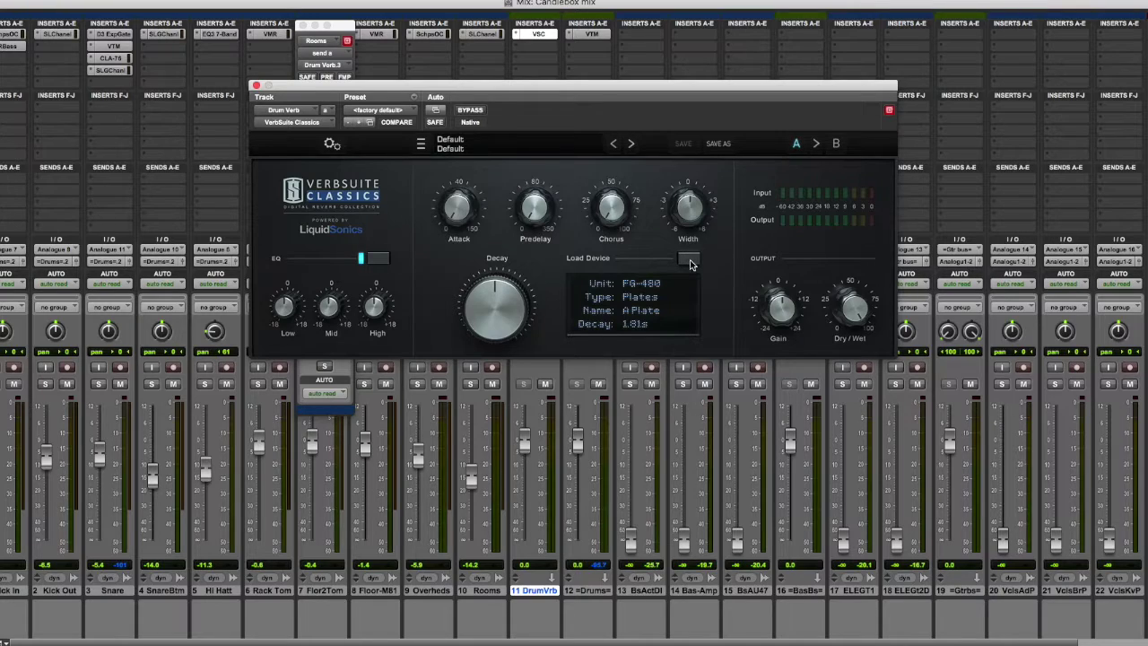
Load the FG-480 Music Club room as the VerbSuite Classics reverb device.
{"action": "left_click", "coordinate": [691, 263]}
{"action": "mouse_move", "coordinate": [711, 297]}
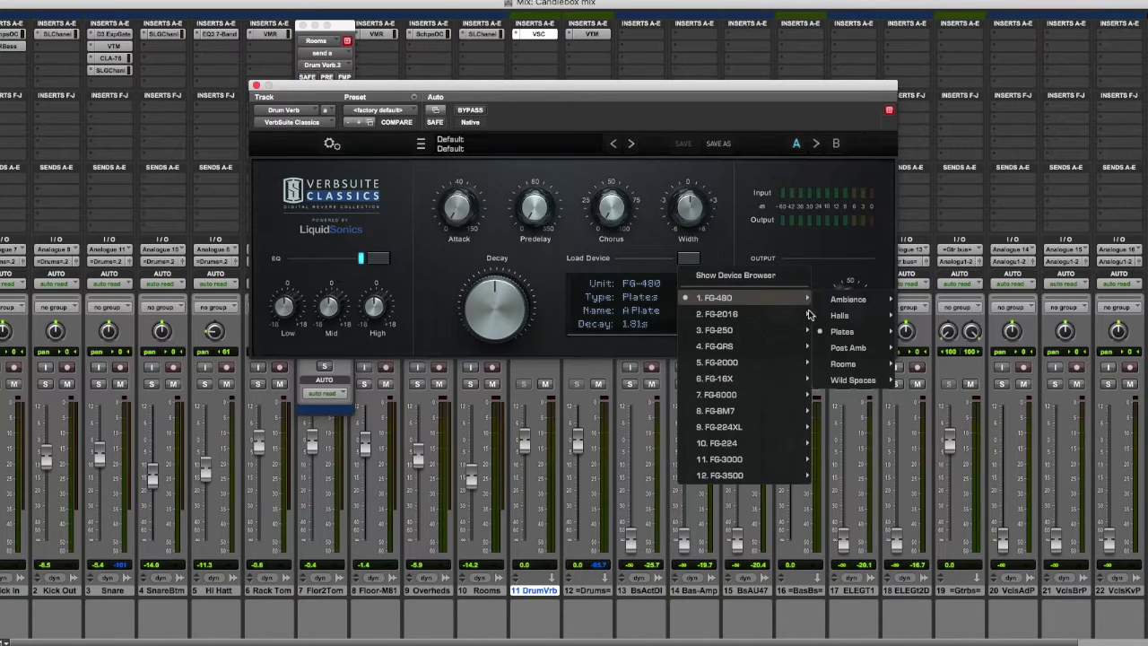
{"action": "mouse_move", "coordinate": [841, 333]}
{"action": "mouse_move", "coordinate": [849, 363]}
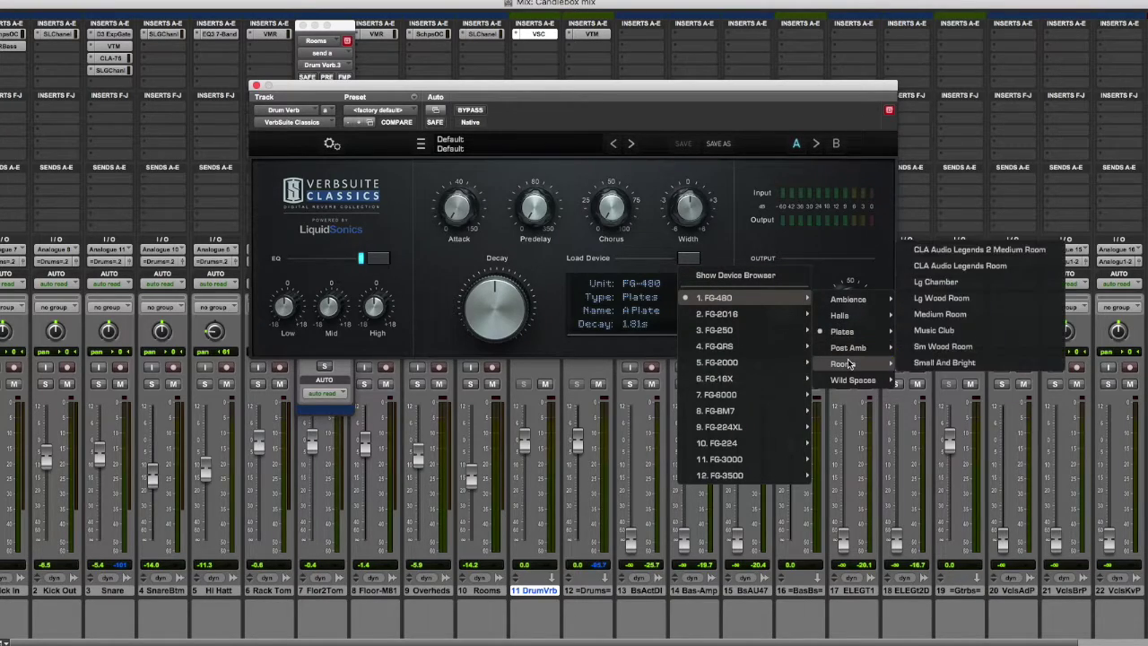
{"action": "left_click", "coordinate": [954, 336]}
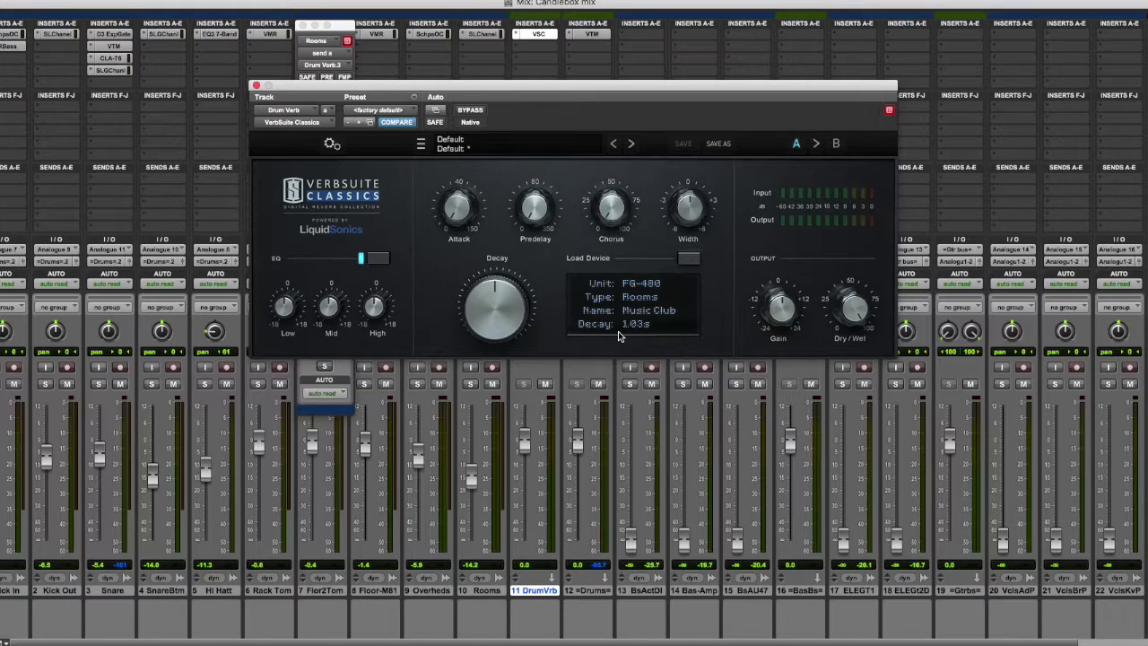
Play the song and raise the Rooms track's Drum Verb send level to about -0.1 dB.
{"action": "left_click", "coordinate": [257, 85]}
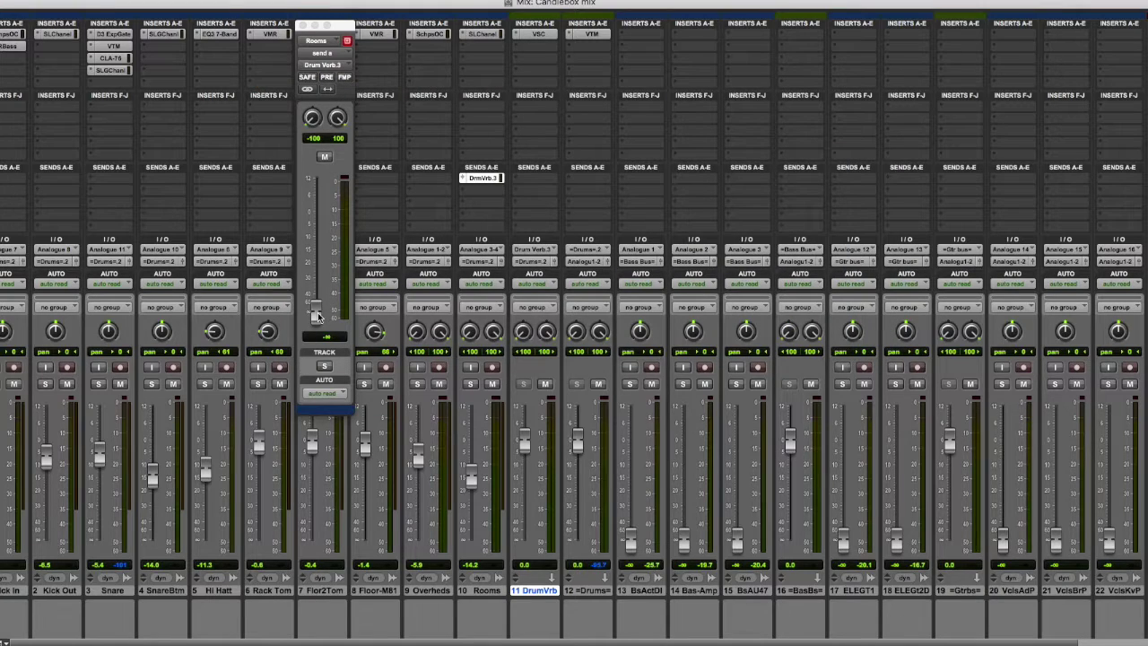
{"action": "key", "text": "space"}
{"action": "left_click_drag", "start_coordinate": [315, 310], "coordinate": [320, 214]}
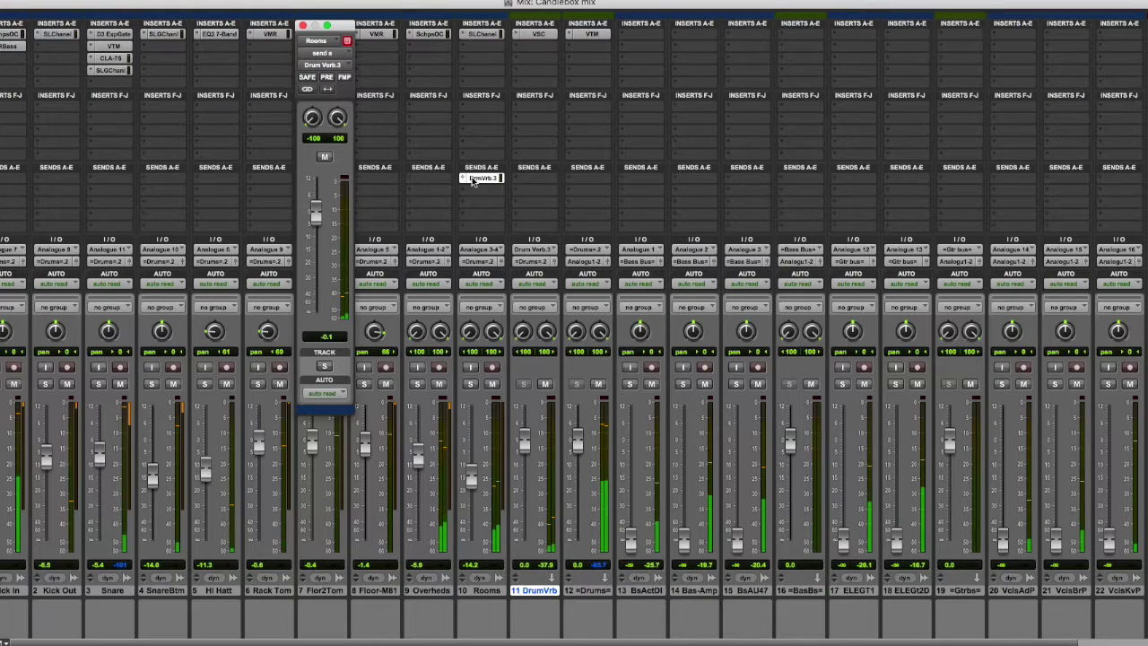
Copy the Drum Verb send from Rooms to Overheads, and lower the Rooms send to about -20.6 dB.
{"action": "left_click_drag", "start_coordinate": [480, 180], "coordinate": [443, 181]}
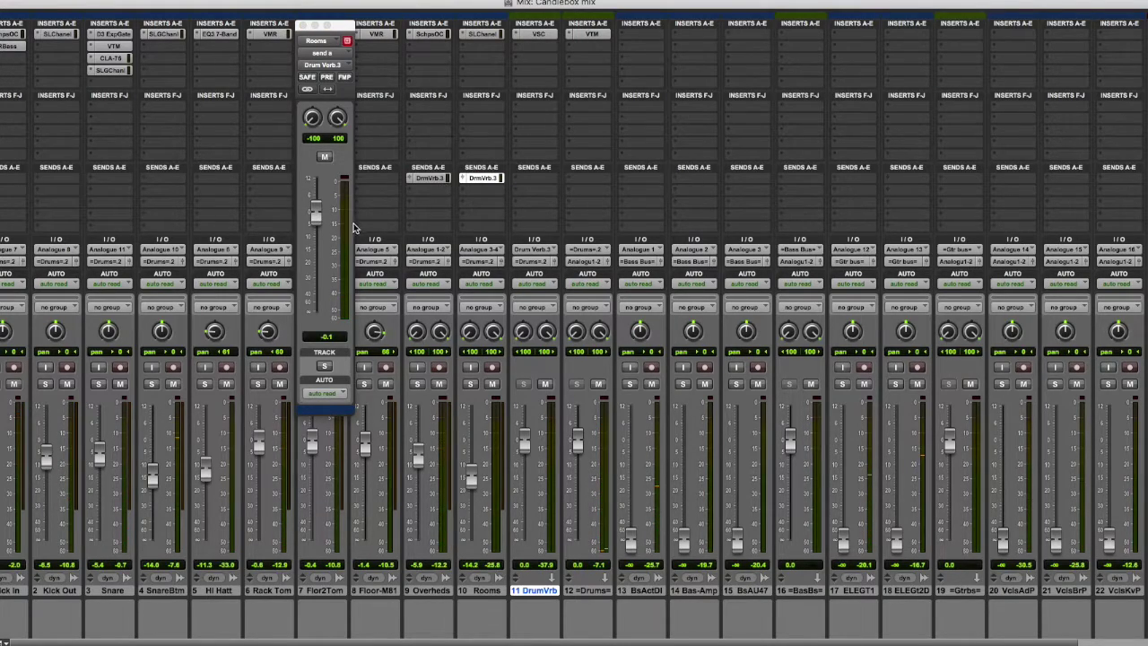
{"action": "left_click_drag", "start_coordinate": [316, 213], "coordinate": [312, 268]}
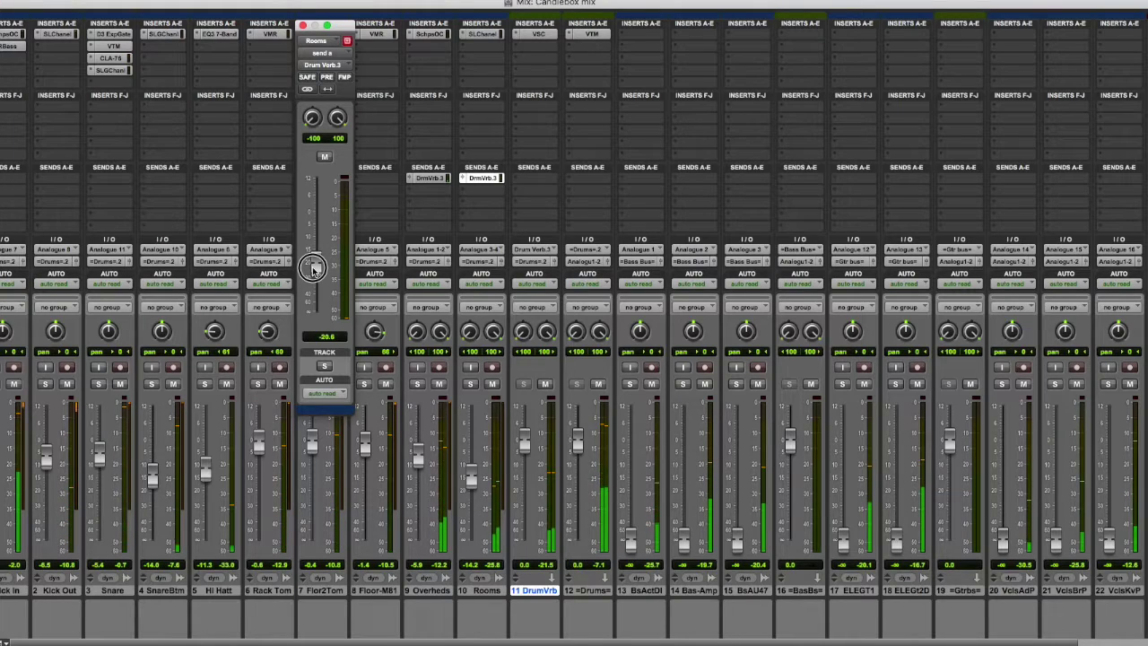
{"action": "left_click", "coordinate": [304, 26]}
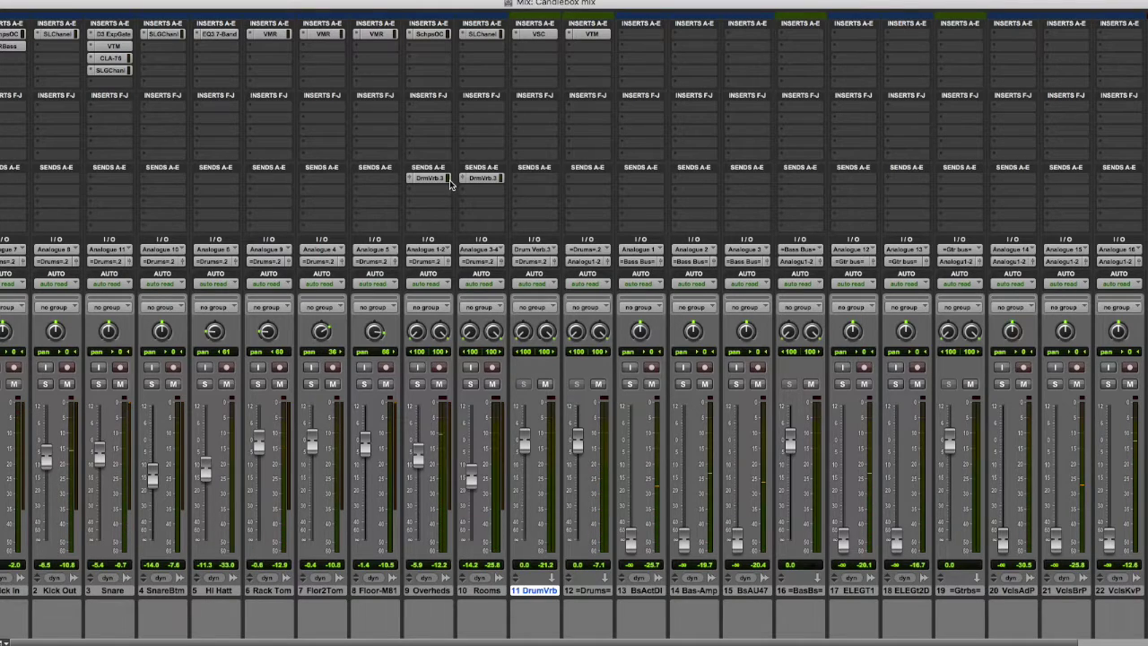
Insert the stereo EQ3 7-Band equalizer in the second insert slot of the Drum Verb track.
{"action": "left_click", "coordinate": [533, 47]}
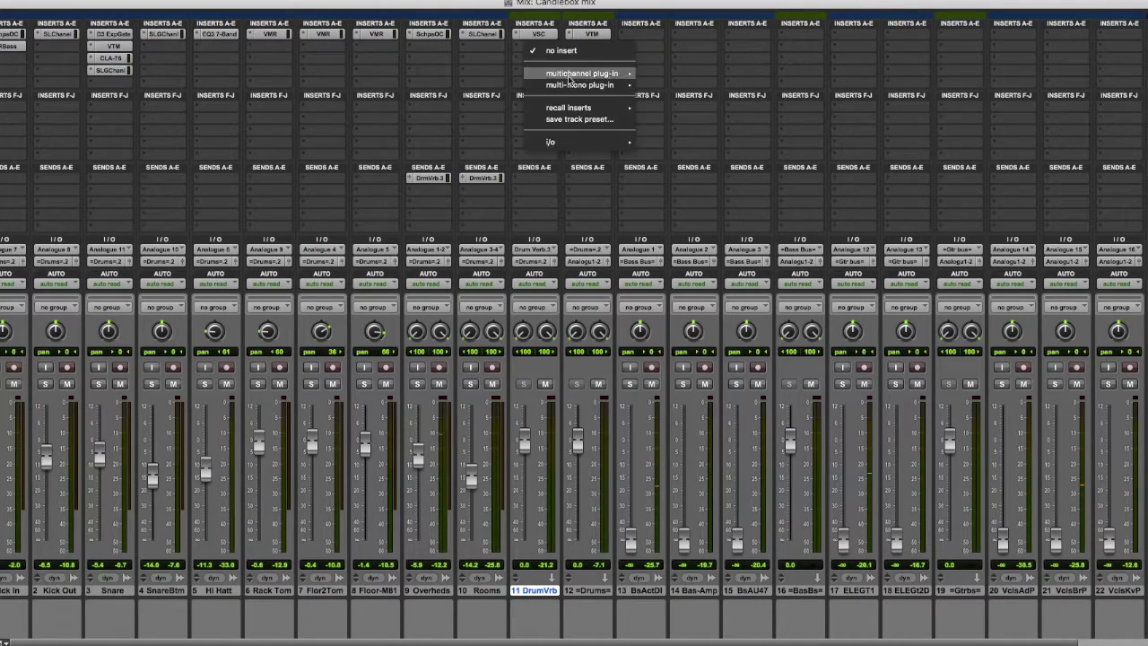
{"action": "mouse_move", "coordinate": [635, 73]}
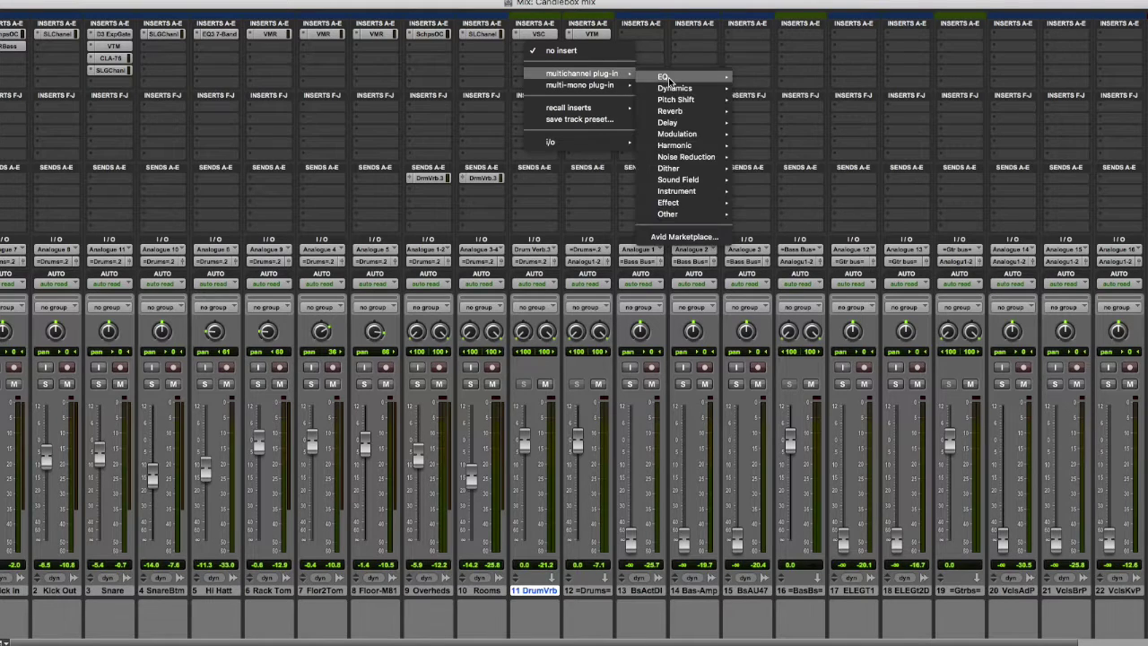
{"action": "mouse_move", "coordinate": [699, 79]}
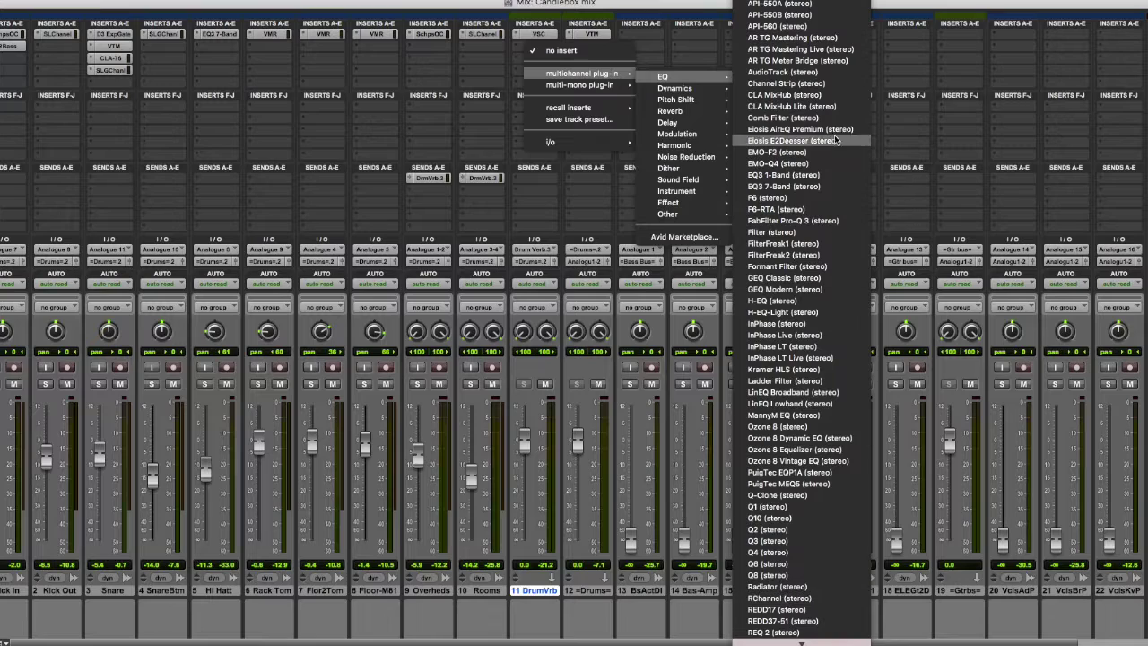
{"action": "scroll", "coordinate": [841, 225], "scroll_direction": "down", "scroll_amount": 5}
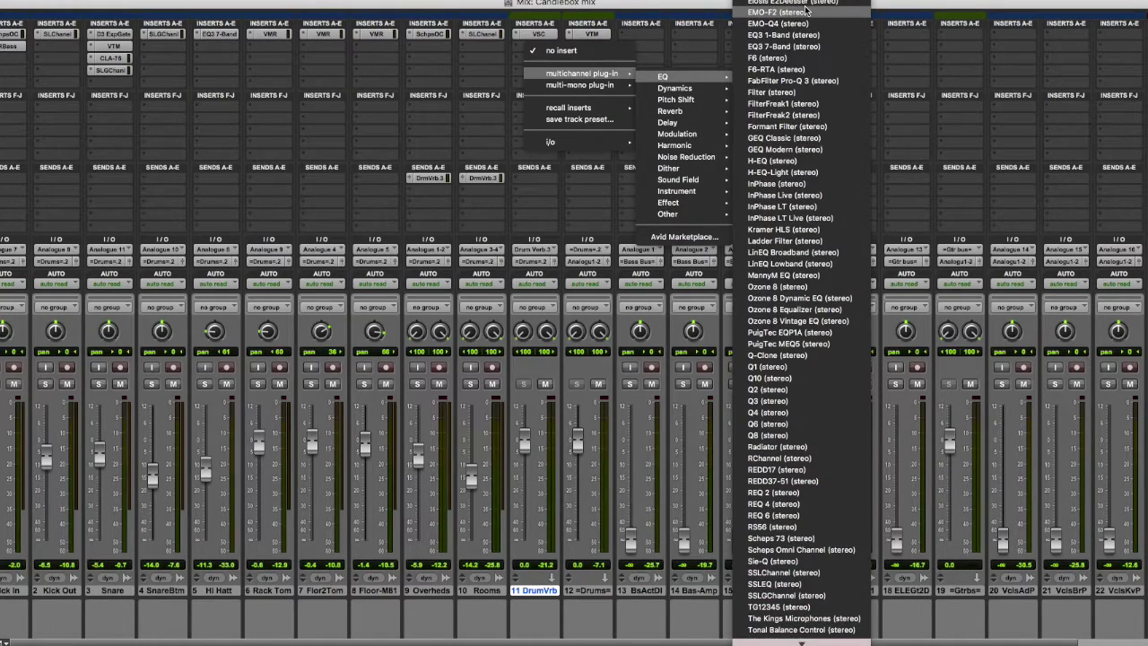
{"action": "left_click", "coordinate": [790, 49]}
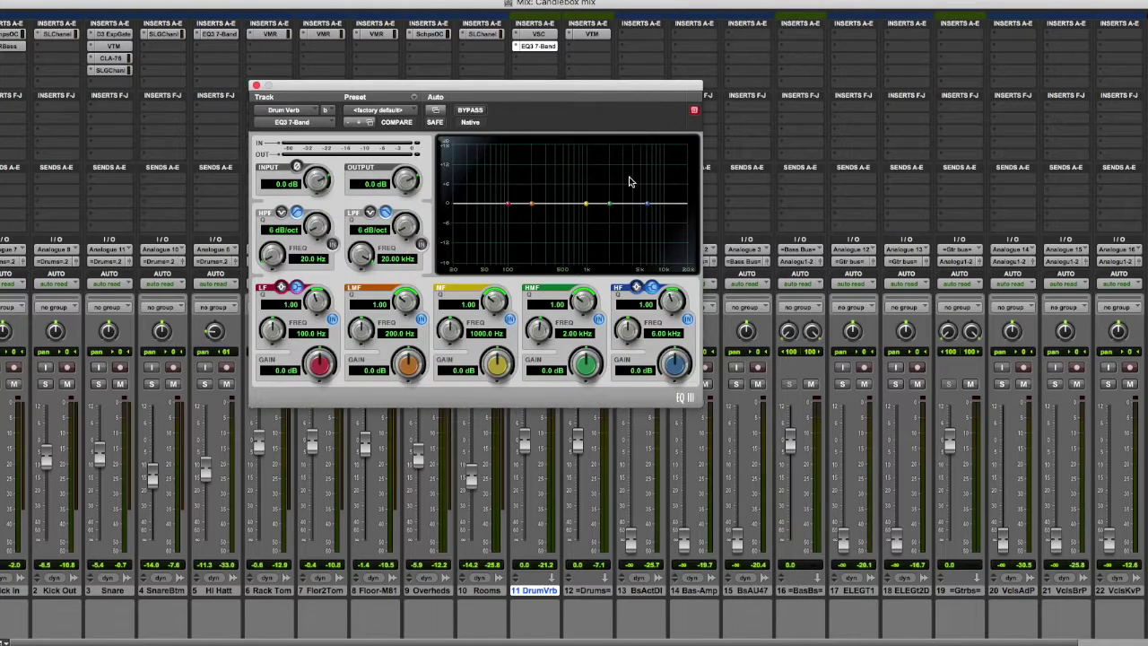
Filter the drum reverb with a 24 dB/oct high-pass at about 206.9 Hz and a 24 dB/oct low-pass at about 8.49 kHz.
{"action": "left_click", "coordinate": [331, 243]}
{"action": "left_click_drag", "start_coordinate": [316, 224], "coordinate": [318, 133]}
{"action": "left_click_drag", "start_coordinate": [271, 258], "coordinate": [281, 214]}
{"action": "left_click_drag", "start_coordinate": [414, 240], "coordinate": [413, 148]}
{"action": "left_click_drag", "start_coordinate": [363, 252], "coordinate": [364, 271]}
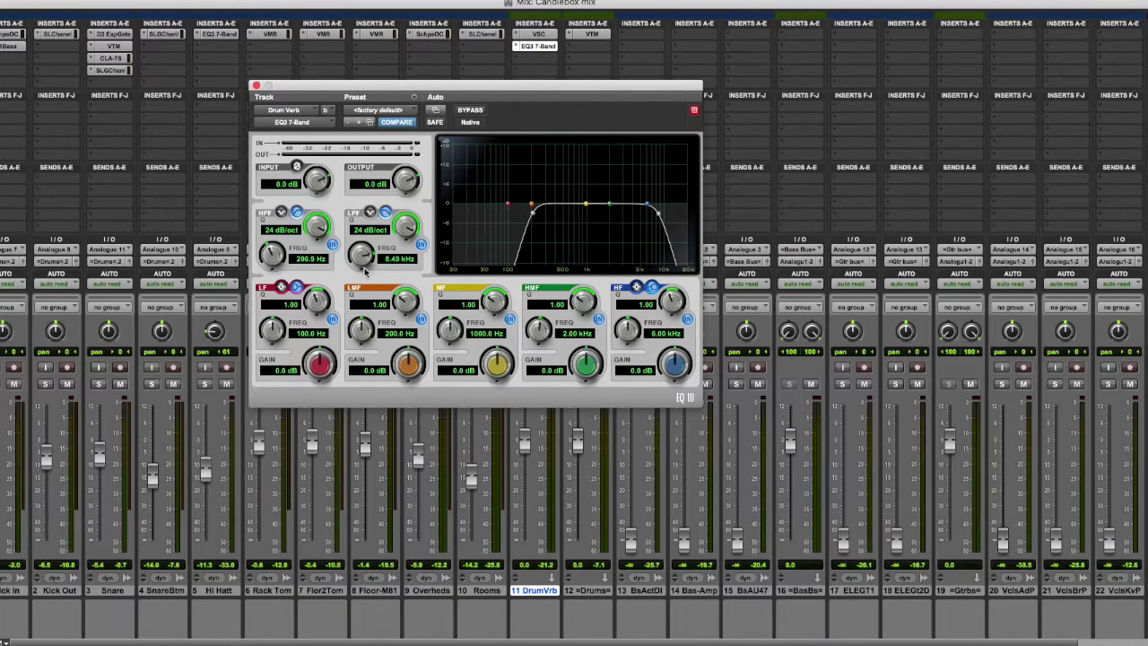
{"action": "left_click", "coordinate": [256, 86]}
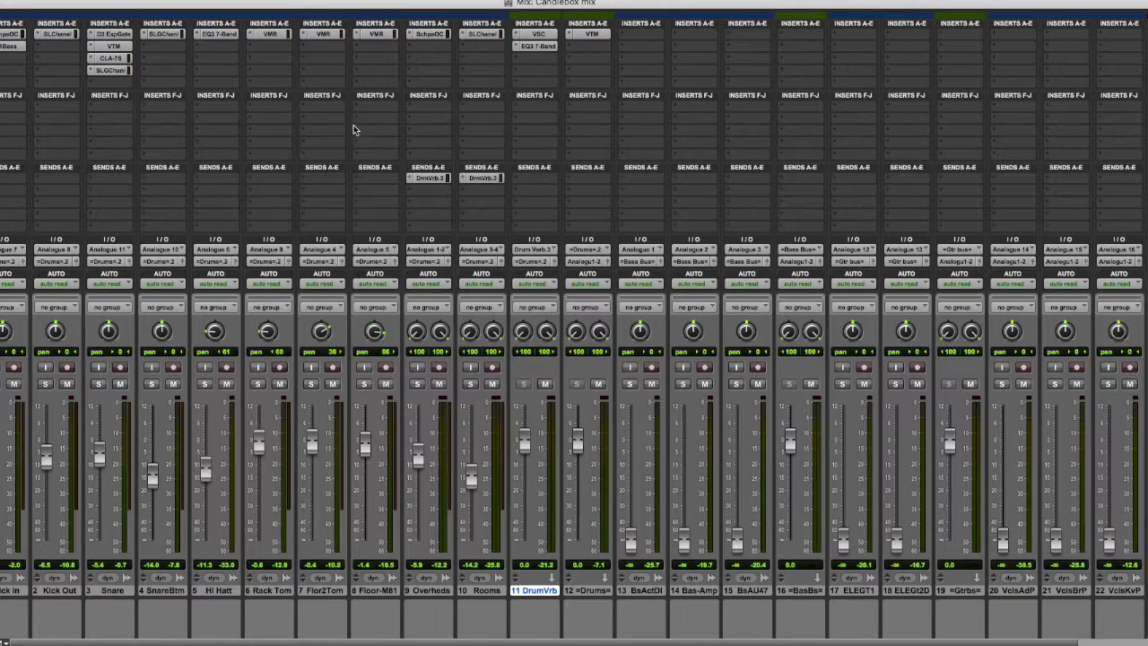
During playback, raise the Overheads fader to about -4.9 dB and the Hi Hatt fader to about -8.1 dB.
{"action": "key", "text": "space"}
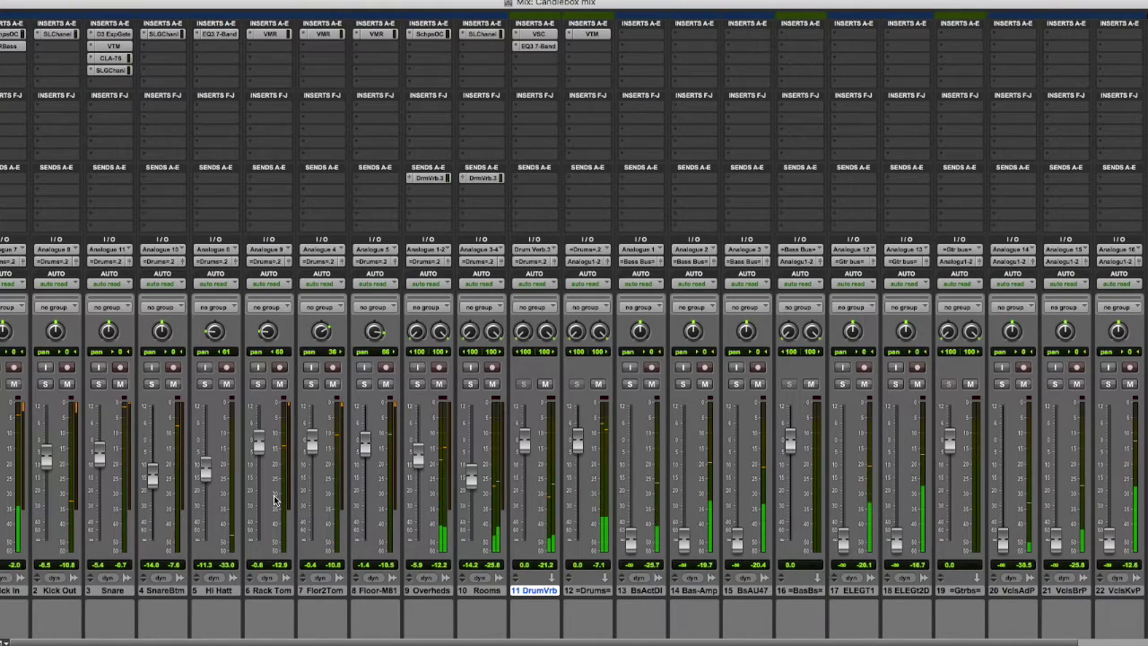
{"action": "left_click_drag", "start_coordinate": [417, 459], "coordinate": [417, 454]}
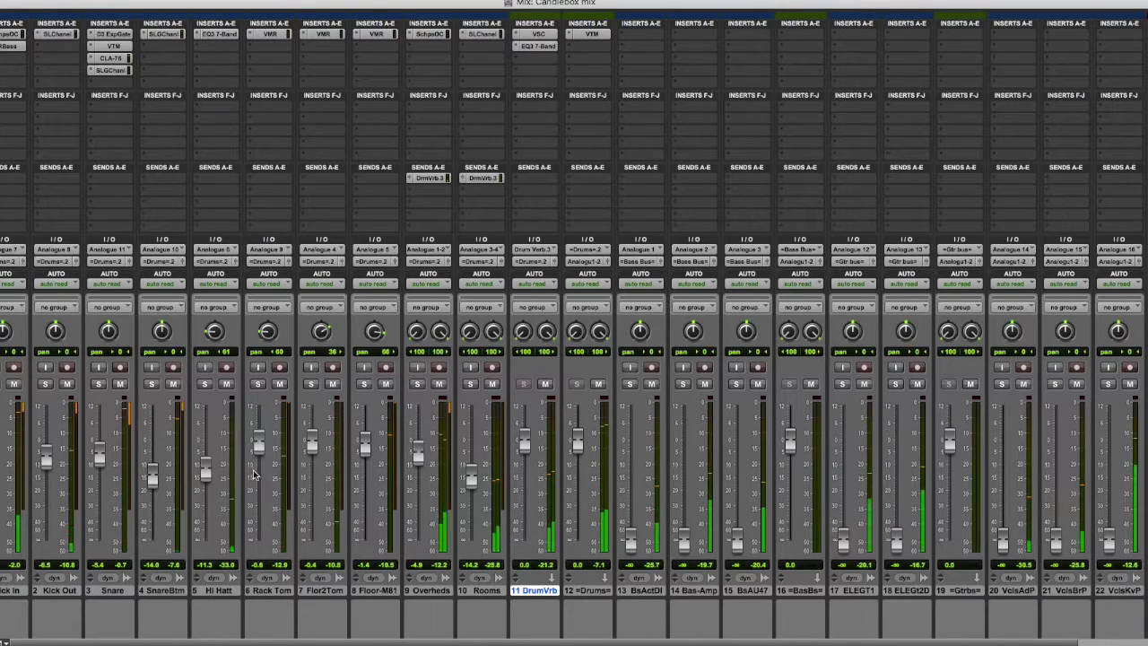
{"action": "left_click_drag", "start_coordinate": [213, 476], "coordinate": [211, 458]}
Move playback to about bar 22 in the Edit window and return to the Mix window.
{"action": "key", "text": "super+equal"}
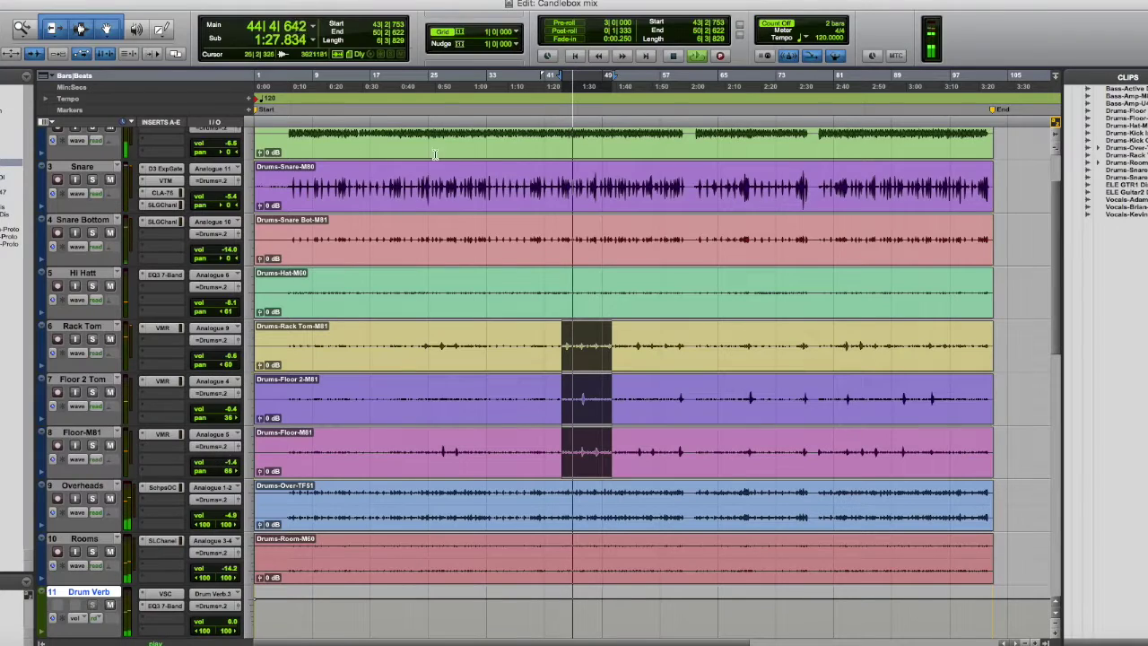
{"action": "left_click", "coordinate": [408, 78]}
{"action": "left_click", "coordinate": [372, 2]}
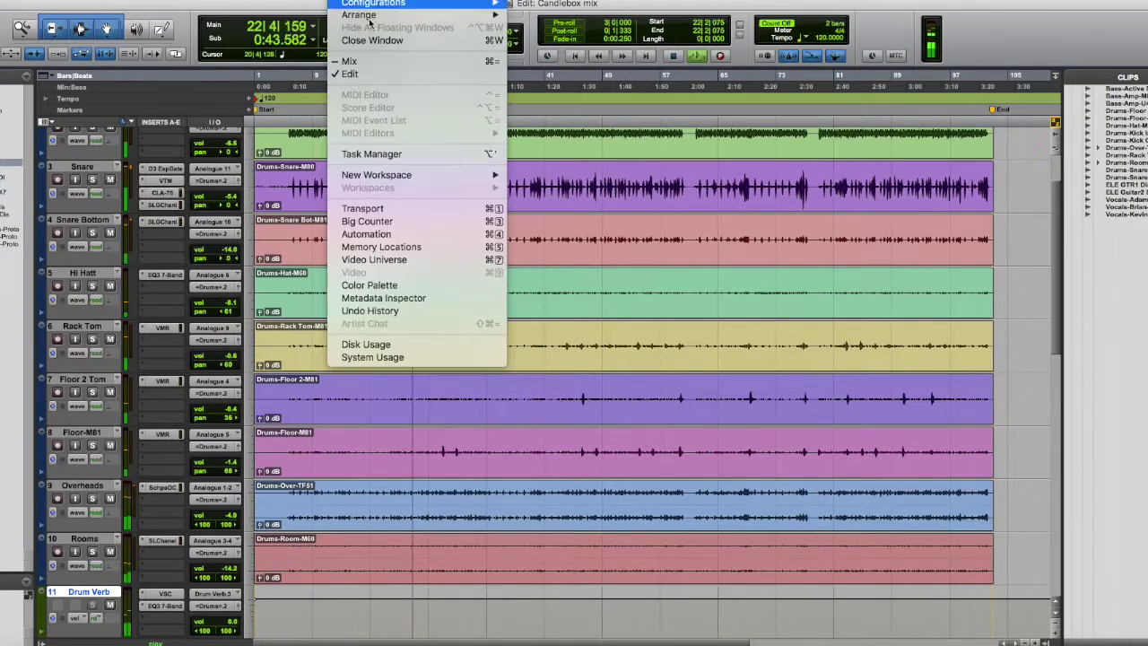
{"action": "left_click", "coordinate": [373, 57]}
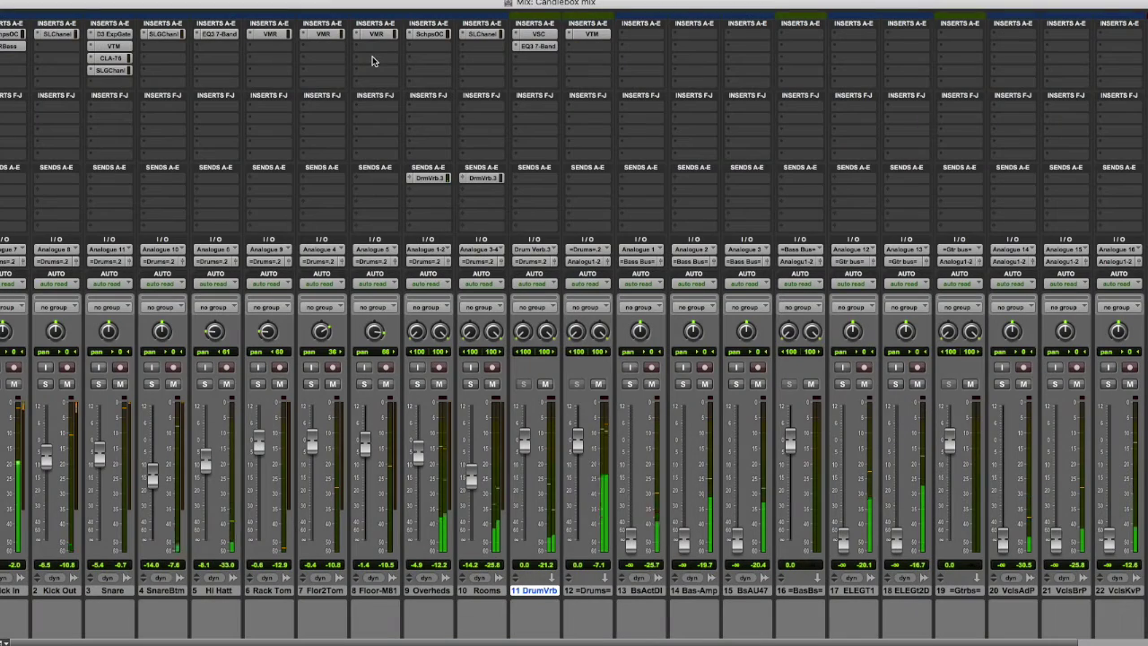
Set the Hi Hatt fader to about -8.4 dB with its pan at 70 left, and lower the Rooms fader to about -14.7 dB.
{"action": "left_click", "coordinate": [208, 466]}
{"action": "left_click_drag", "start_coordinate": [210, 467], "coordinate": [209, 469]}
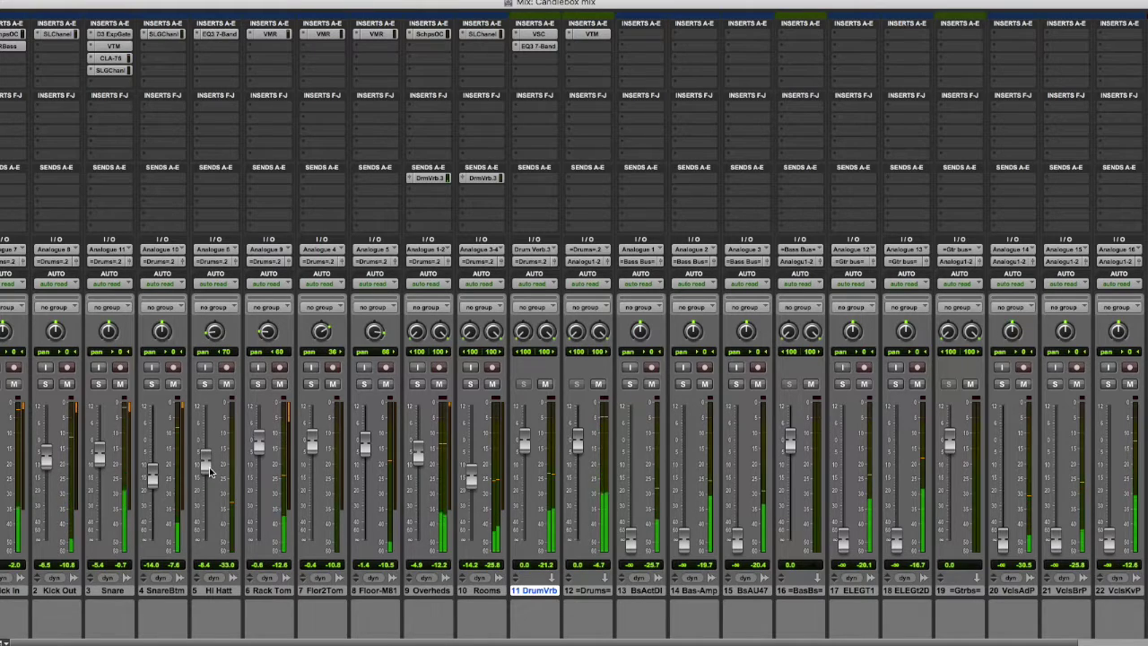
{"action": "left_click_drag", "start_coordinate": [472, 478], "coordinate": [469, 485]}
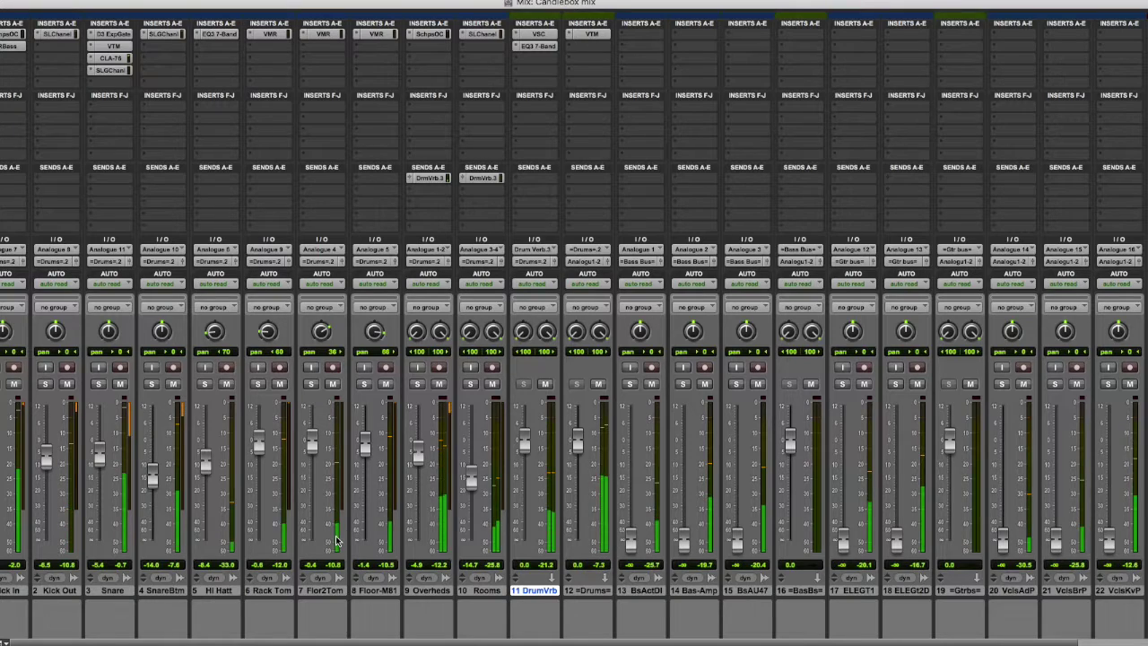
Set the Overheads track's Drum Verb send level to about -3.0 dB.
{"action": "left_click", "coordinate": [432, 189]}
{"action": "left_click", "coordinate": [440, 180]}
{"action": "left_click", "coordinate": [439, 179]}
{"action": "left_click_drag", "start_coordinate": [314, 214], "coordinate": [321, 227]}
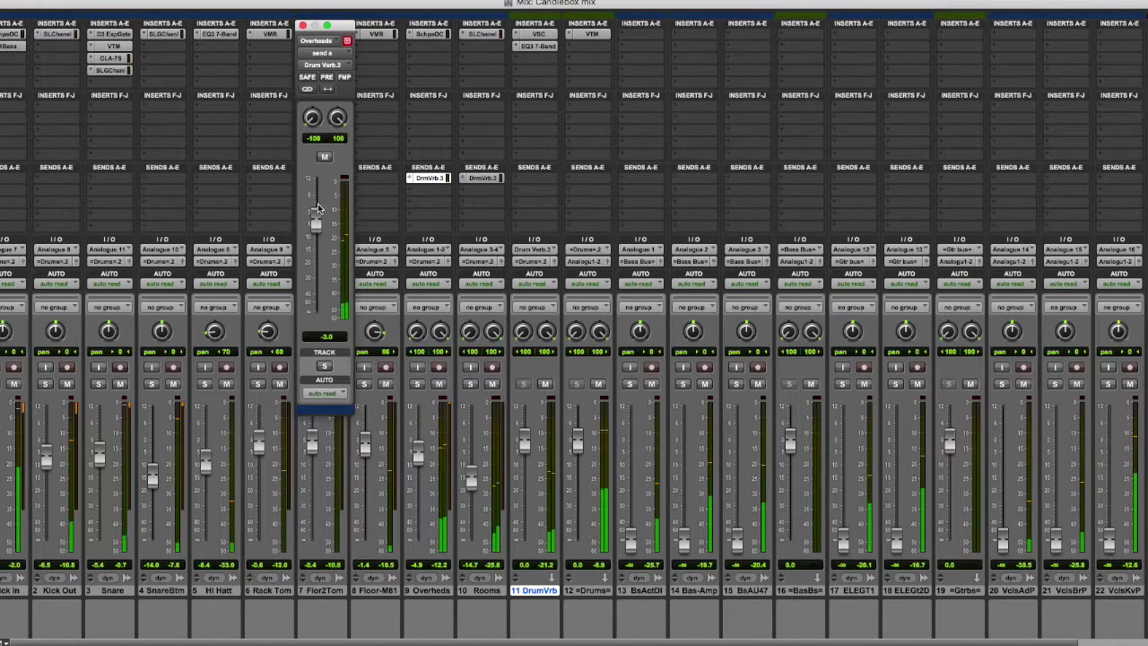
{"action": "left_click", "coordinate": [303, 25]}
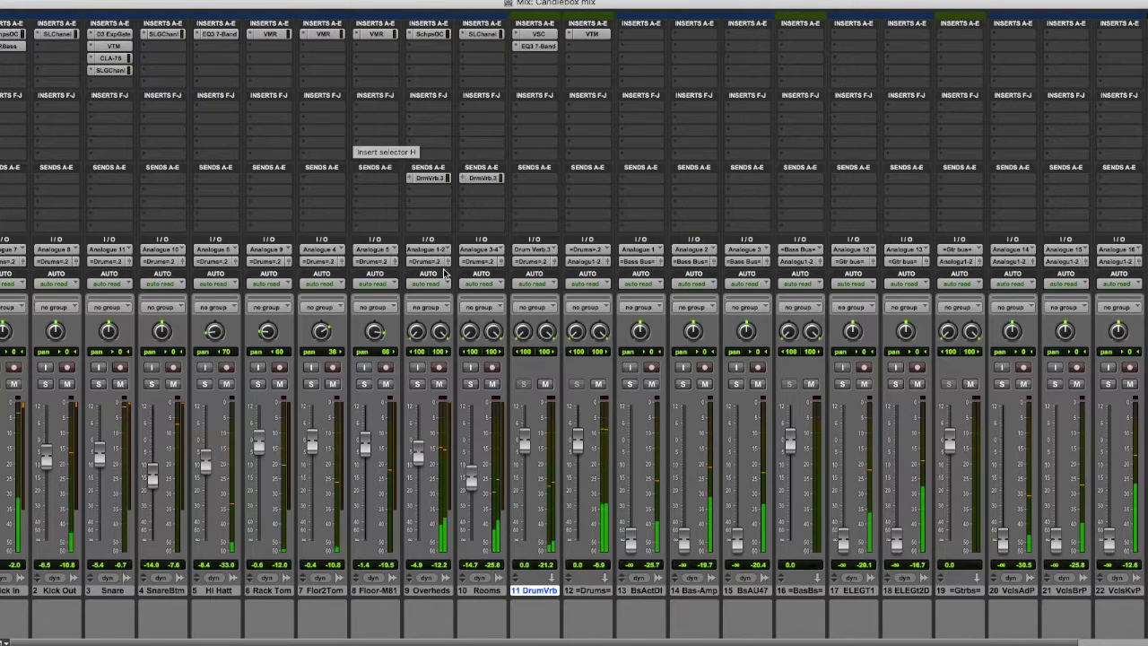
Rebalance the Drum Verb sends, with Rooms at about -17.4 dB and Overheads at about -5.4 dB.
{"action": "left_click", "coordinate": [445, 179]}
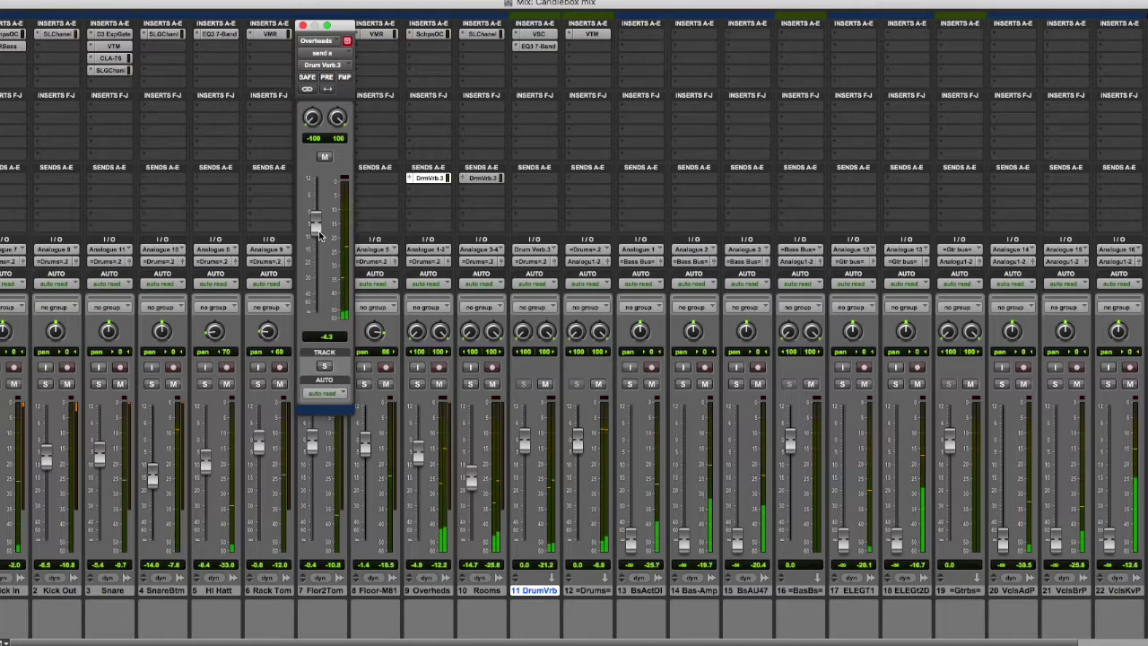
{"action": "left_click", "coordinate": [476, 178]}
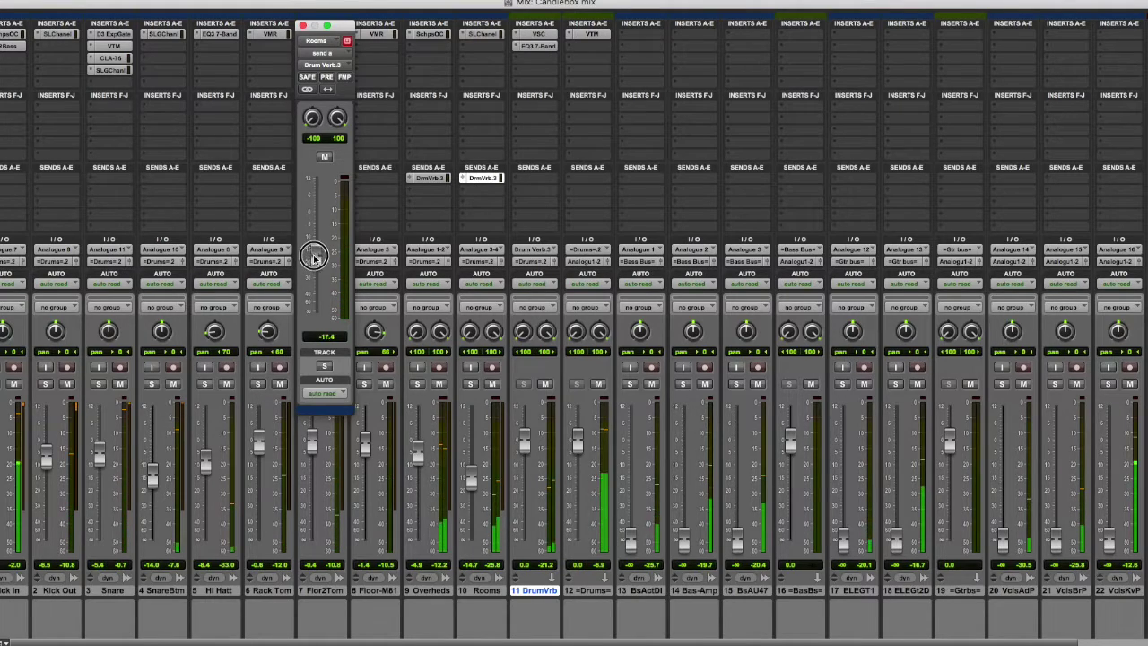
{"action": "left_click", "coordinate": [418, 179]}
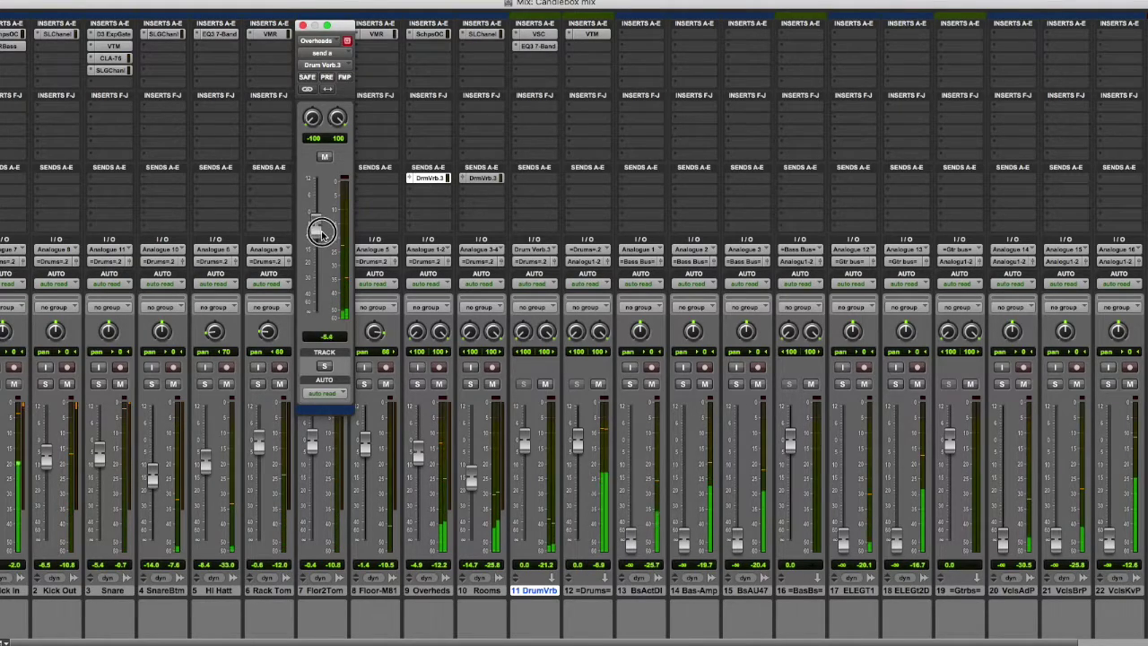
{"action": "left_click", "coordinate": [304, 25]}
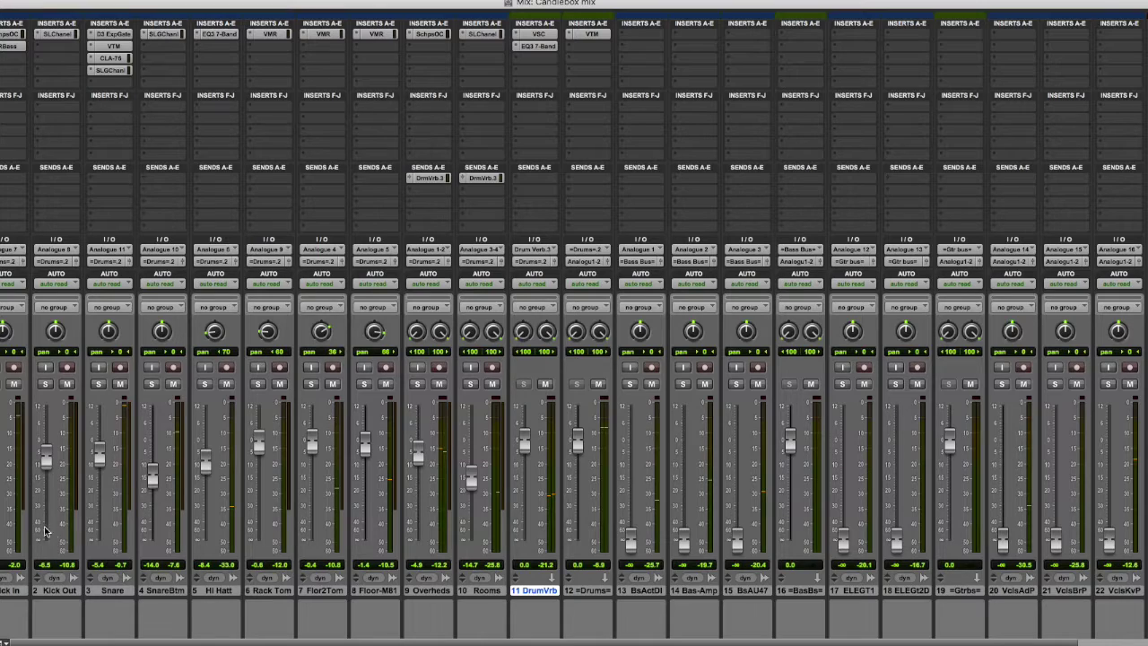
Create a send from Kick In to a new stereo Aux Input track named Drum Comp, at about -6 dB.
{"action": "left_click", "coordinate": [14, 592]}
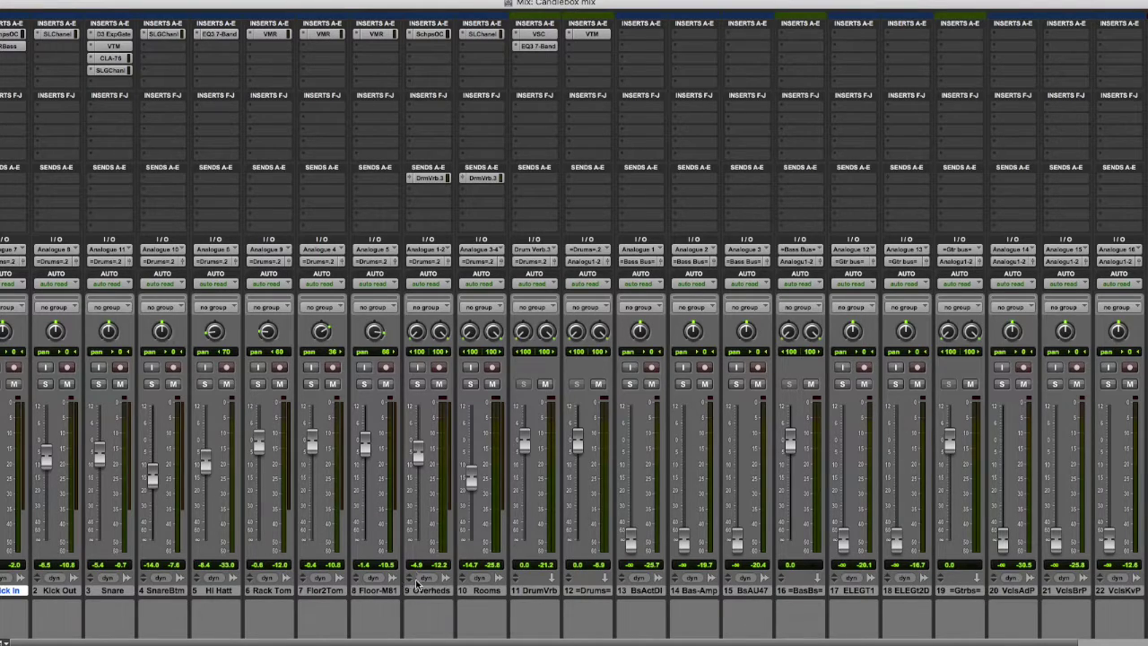
{"action": "left_click", "coordinate": [3, 181]}
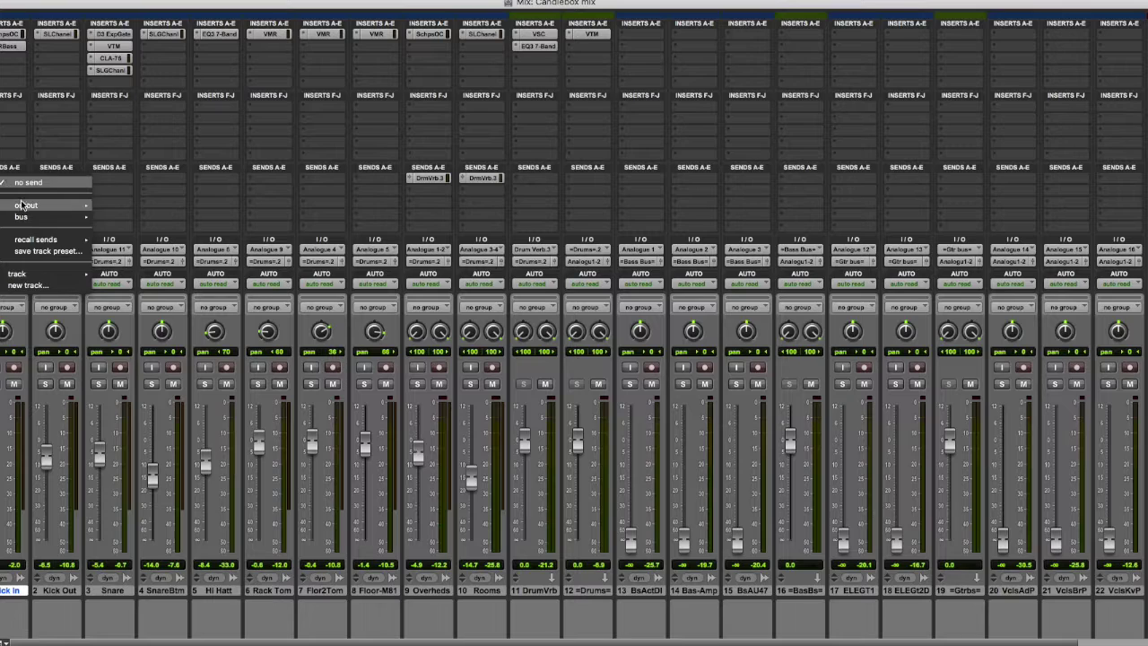
{"action": "left_click", "coordinate": [27, 284]}
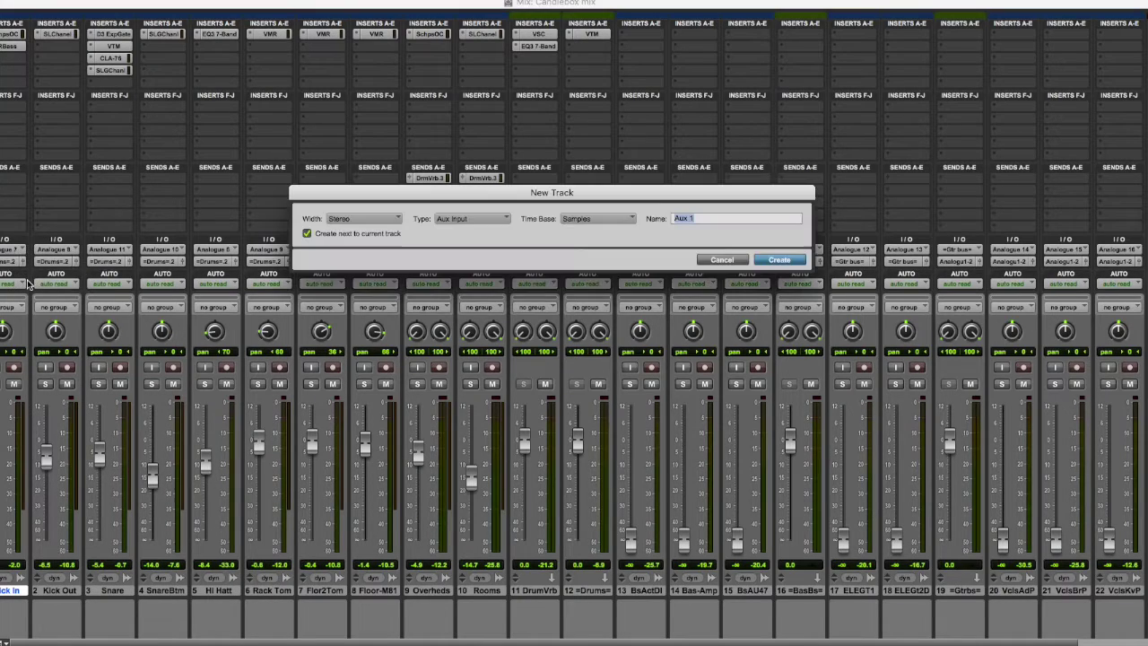
{"action": "key", "text": "BackSpace"}
{"action": "key", "text": "Return"}
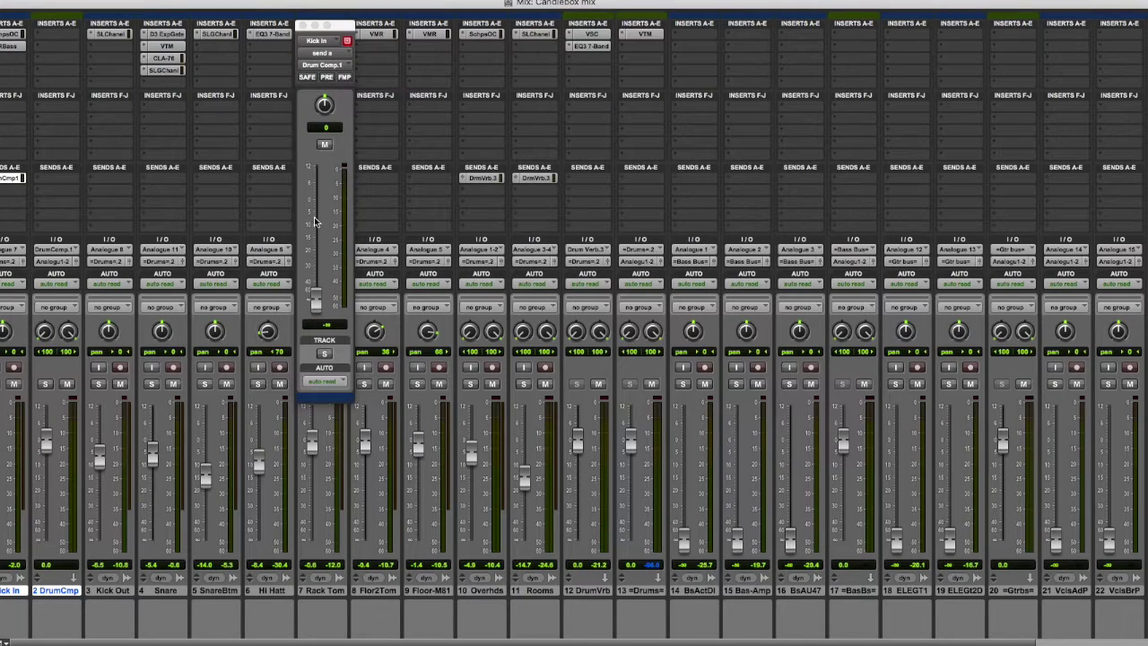
{"action": "left_click_drag", "start_coordinate": [318, 304], "coordinate": [316, 216]}
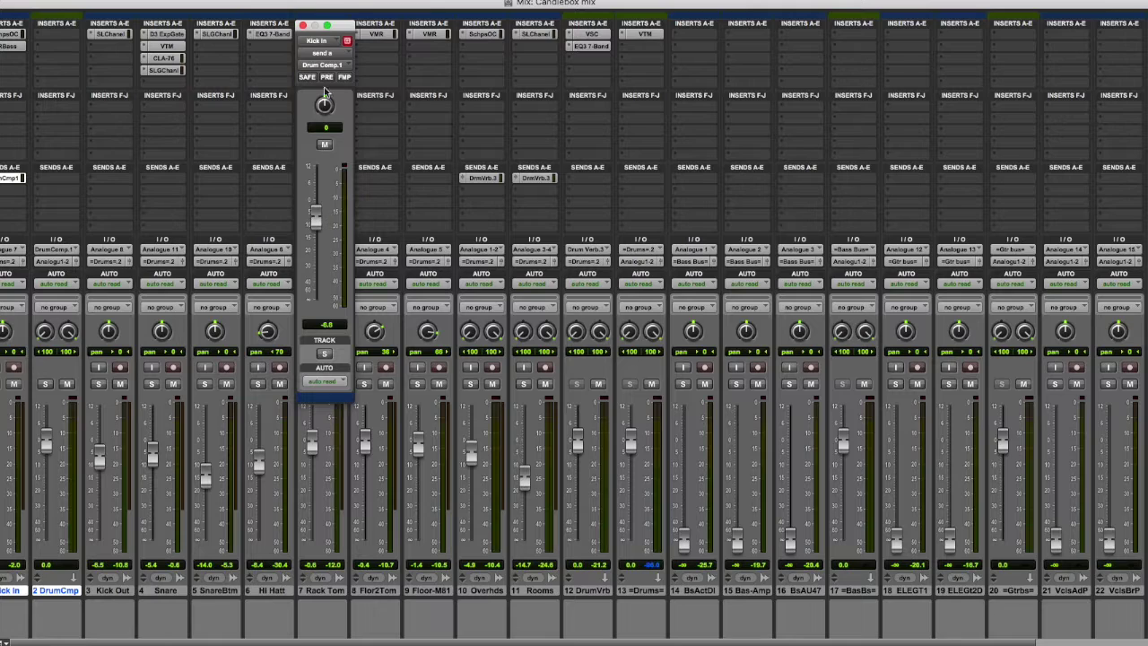
{"action": "left_click", "coordinate": [303, 25]}
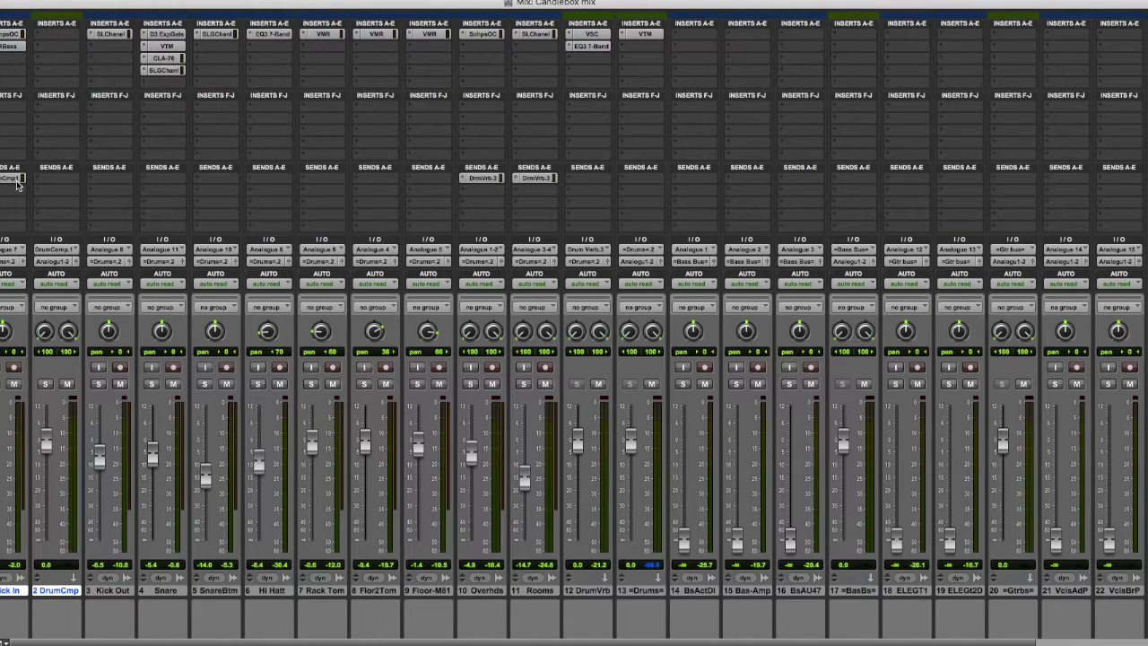
Copy Kick In's Drum Comp send to each of the tracks from Drum Comp through Rooms.
{"action": "left_click_drag", "start_coordinate": [5, 182], "coordinate": [263, 182]}
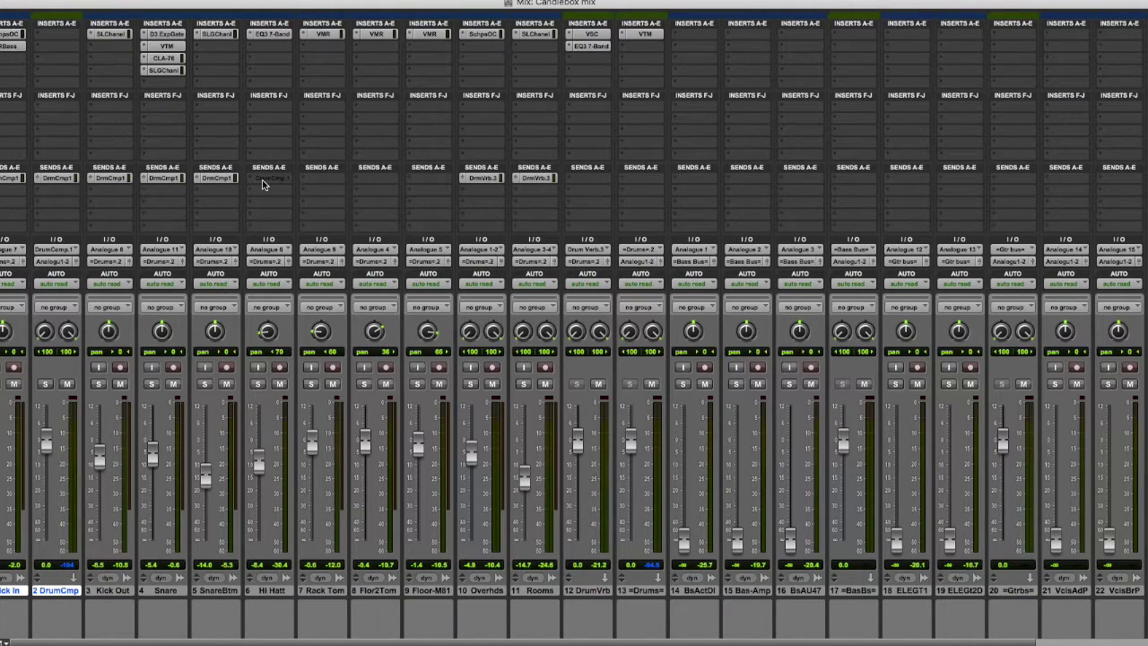
{"action": "left_click_drag", "start_coordinate": [262, 180], "coordinate": [324, 183]}
{"action": "left_click_drag", "start_coordinate": [324, 183], "coordinate": [382, 183]}
{"action": "left_click_drag", "start_coordinate": [384, 182], "coordinate": [548, 194]}
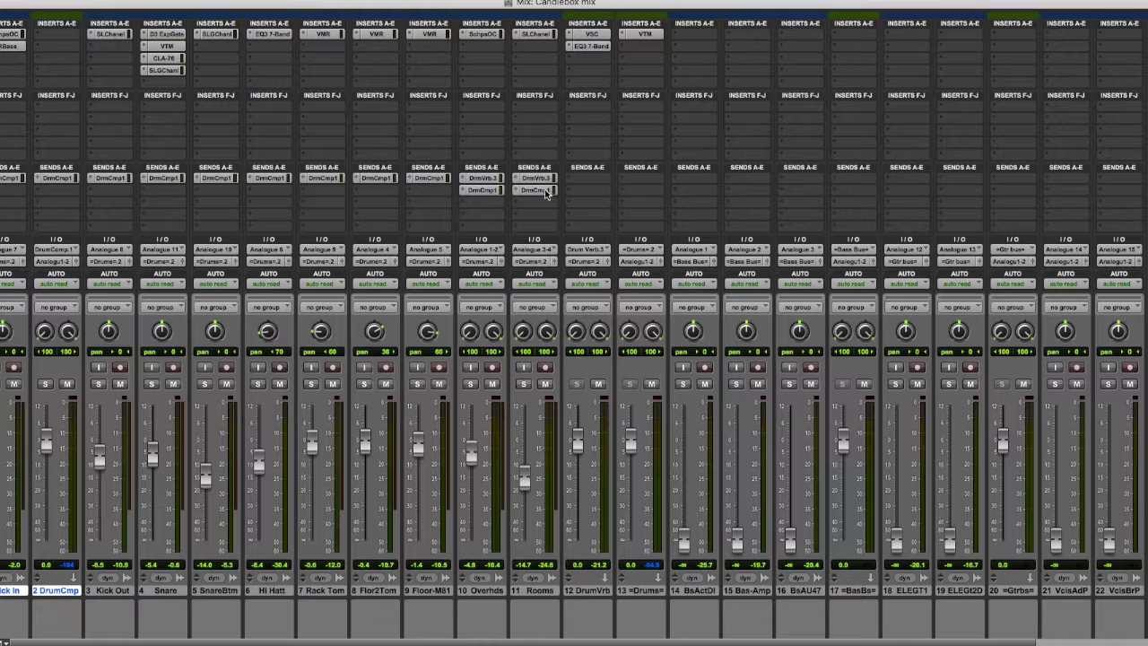
Lower the Drum Comp send levels of Kick In, to about -8.9 dB, and Kick Out.
{"action": "left_click", "coordinate": [8, 178]}
{"action": "left_click_drag", "start_coordinate": [328, 226], "coordinate": [315, 236]}
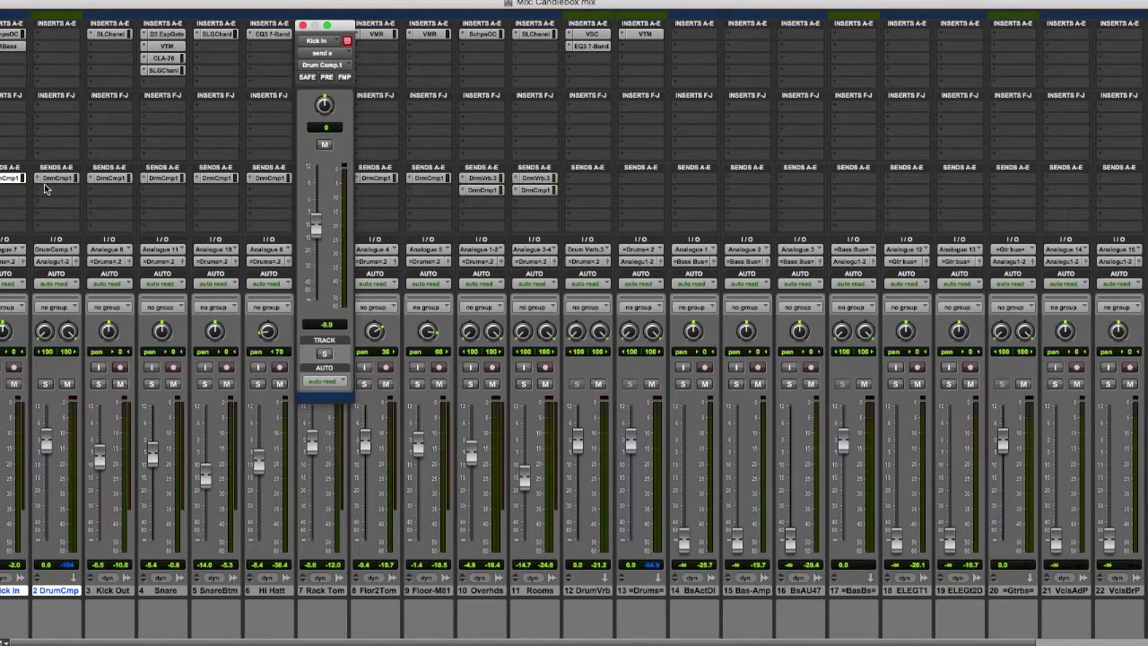
{"action": "left_click", "coordinate": [117, 179]}
{"action": "left_click_drag", "start_coordinate": [316, 218], "coordinate": [315, 232]}
{"action": "left_click", "coordinate": [304, 26]}
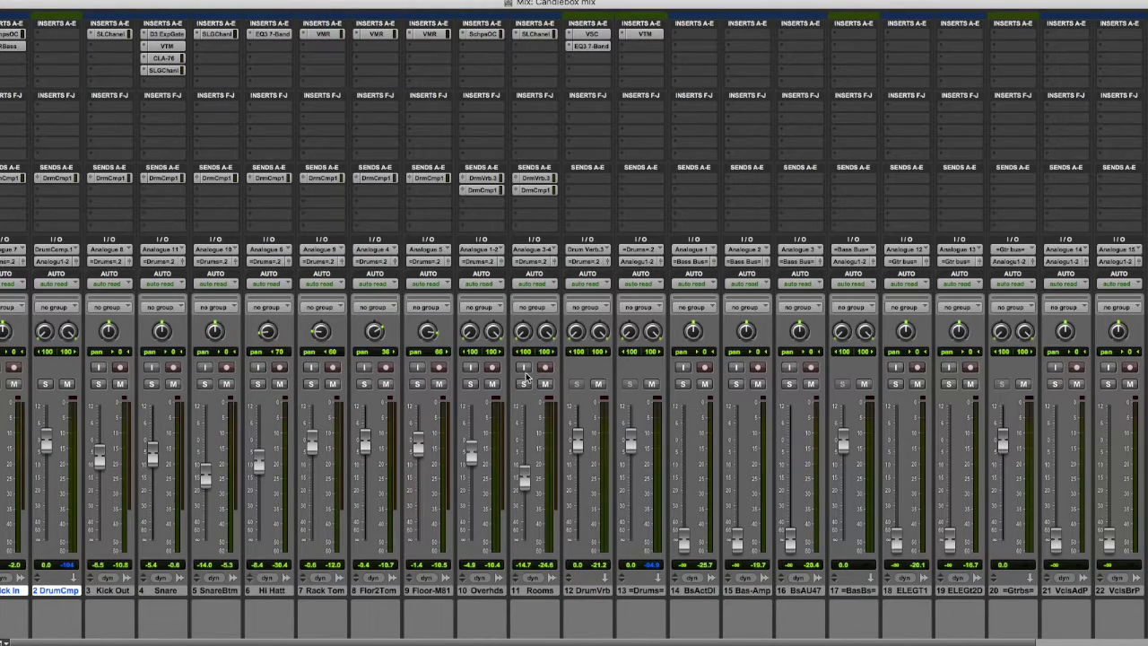
Copy the Rooms track's Drum Comp send to the Drum Verb track and fine-tune the copied send's level.
{"action": "left_click", "coordinate": [603, 592]}
{"action": "left_click", "coordinate": [658, 593]}
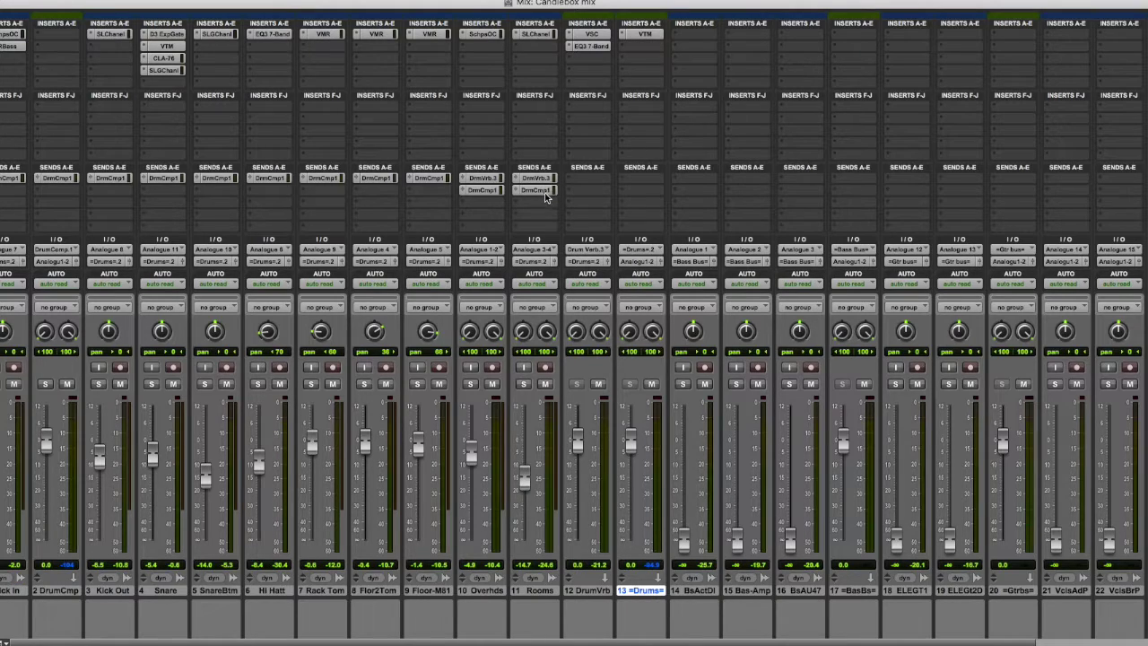
{"action": "left_click_drag", "start_coordinate": [543, 193], "coordinate": [598, 190]}
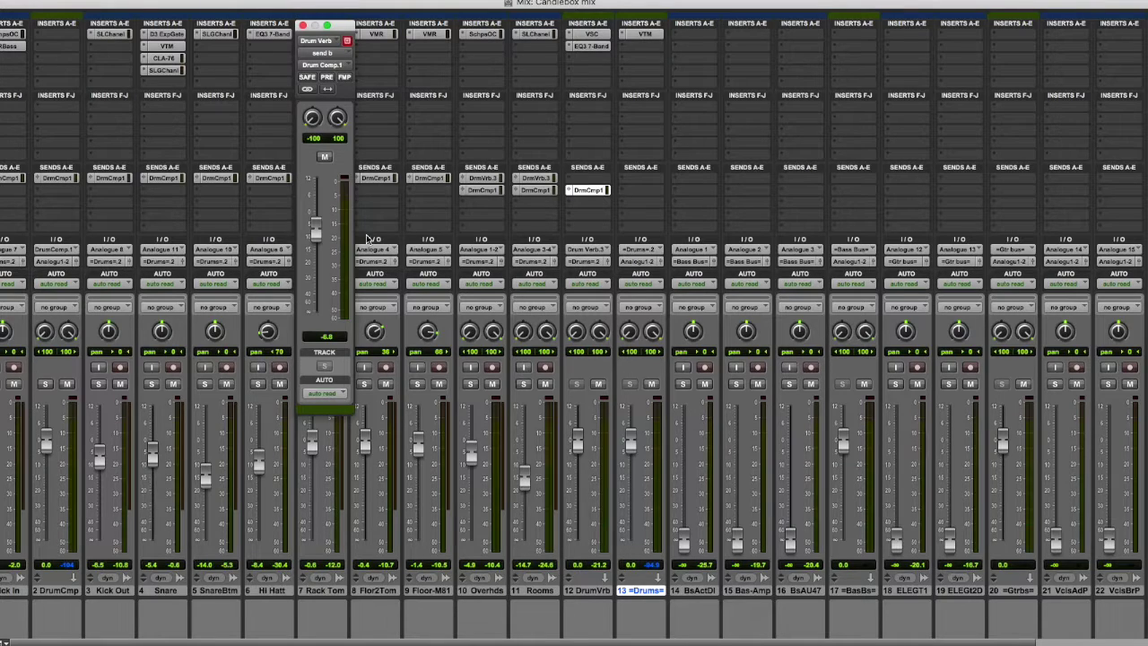
{"action": "left_click_drag", "start_coordinate": [313, 234], "coordinate": [314, 233]}
{"action": "left_click", "coordinate": [304, 25]}
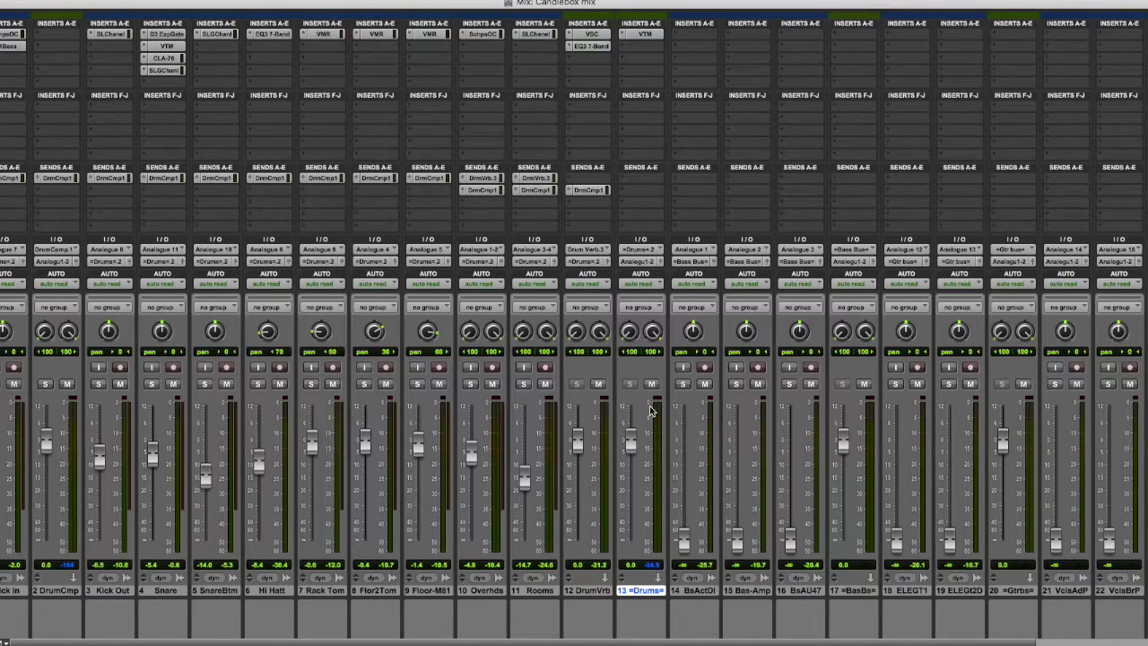
Reassign the Drums bus track's output, ending on Analogue 1-2 (Stereo).
{"action": "left_click", "coordinate": [642, 259]}
{"action": "mouse_move", "coordinate": [668, 301]}
{"action": "left_click", "coordinate": [743, 325]}
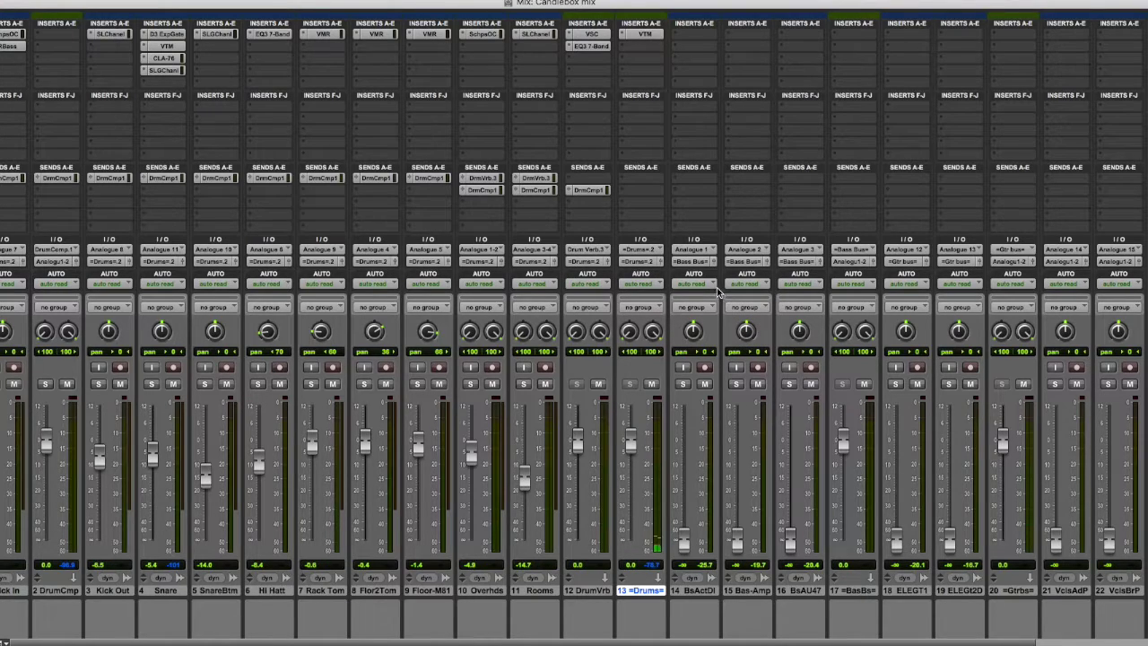
{"action": "left_click", "coordinate": [662, 261]}
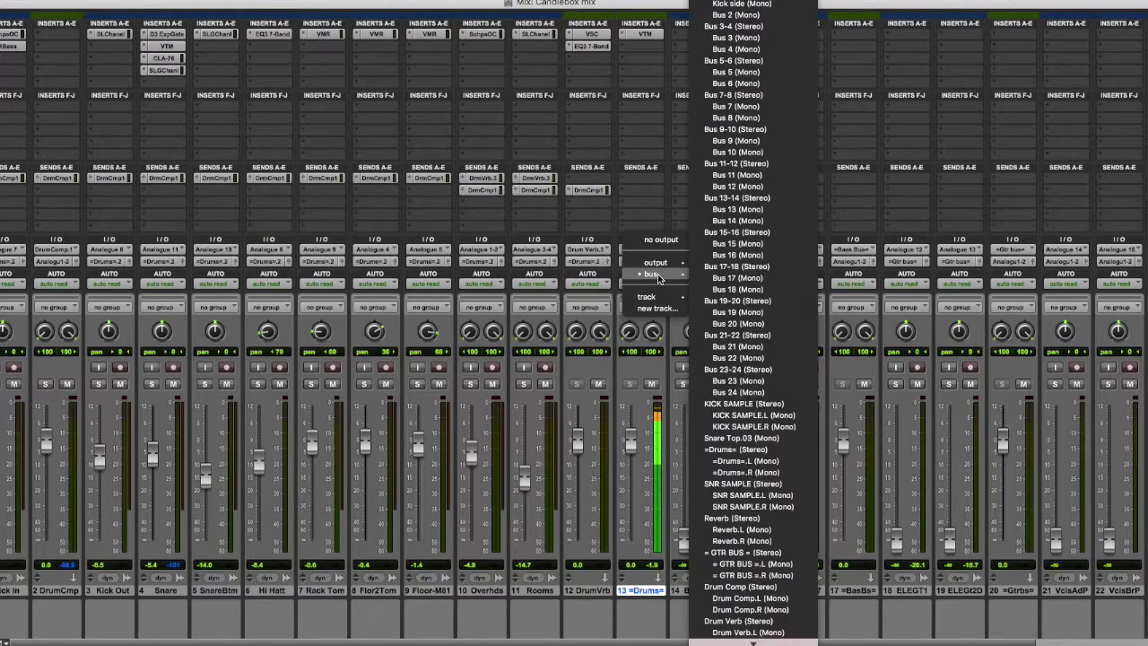
{"action": "mouse_move", "coordinate": [658, 301]}
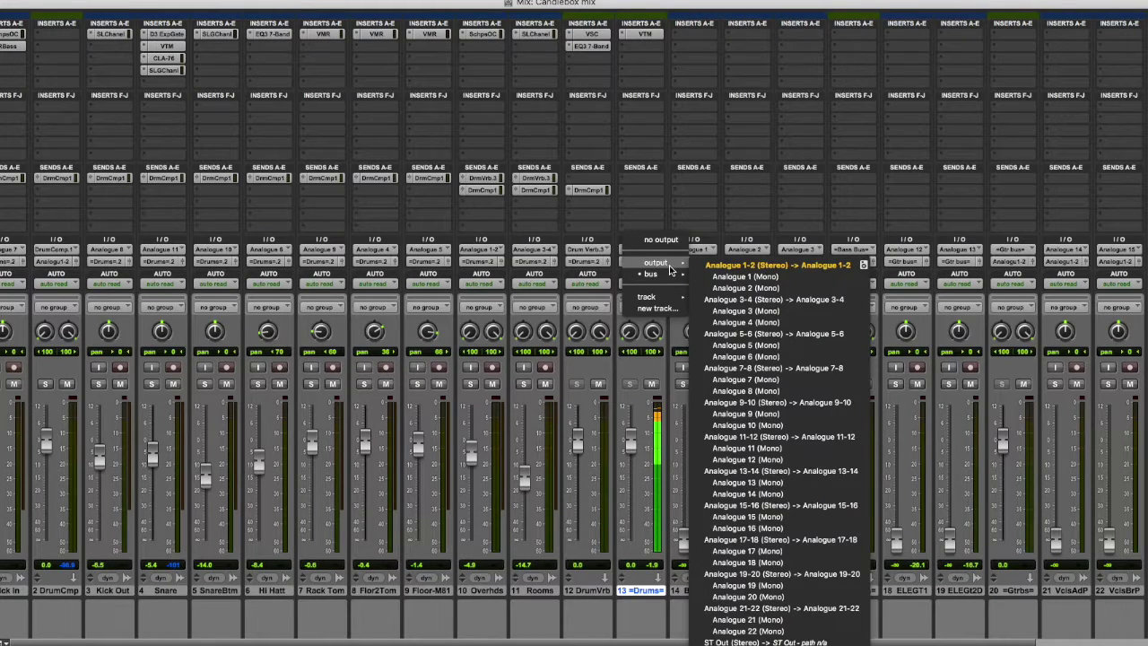
{"action": "left_click", "coordinate": [718, 260]}
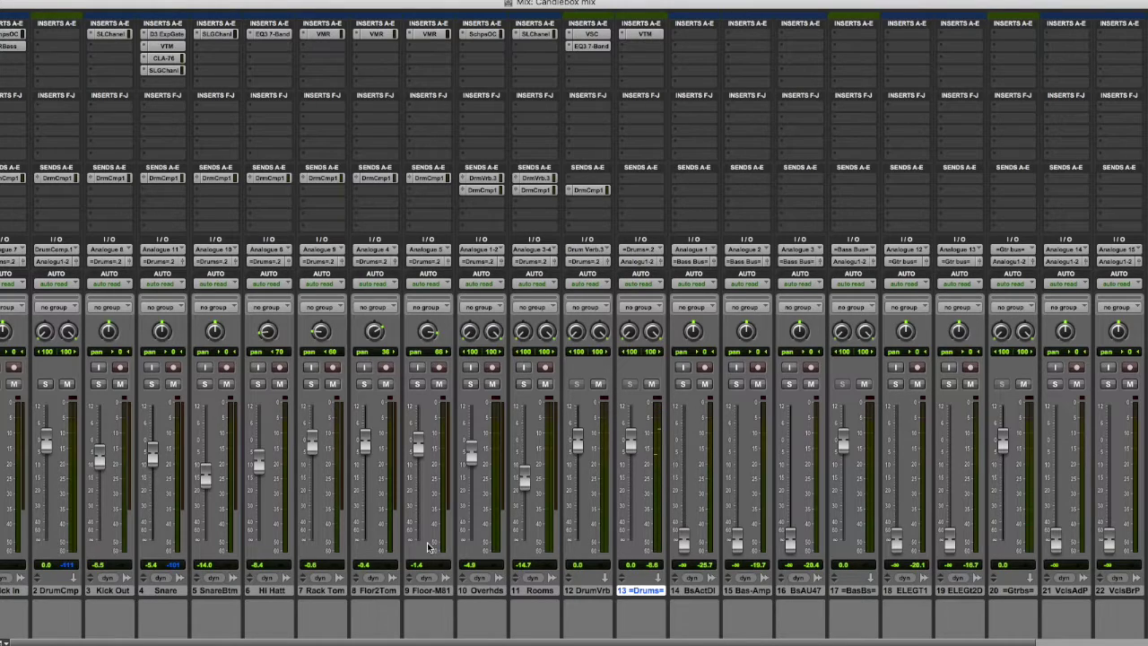
Remove the Drum Comp track's send to itself and move the track between Drum Verb and Drums.
{"action": "left_click", "coordinate": [40, 184]}
{"action": "left_click", "coordinate": [55, 160]}
{"action": "left_click_drag", "start_coordinate": [58, 592], "coordinate": [616, 592]}
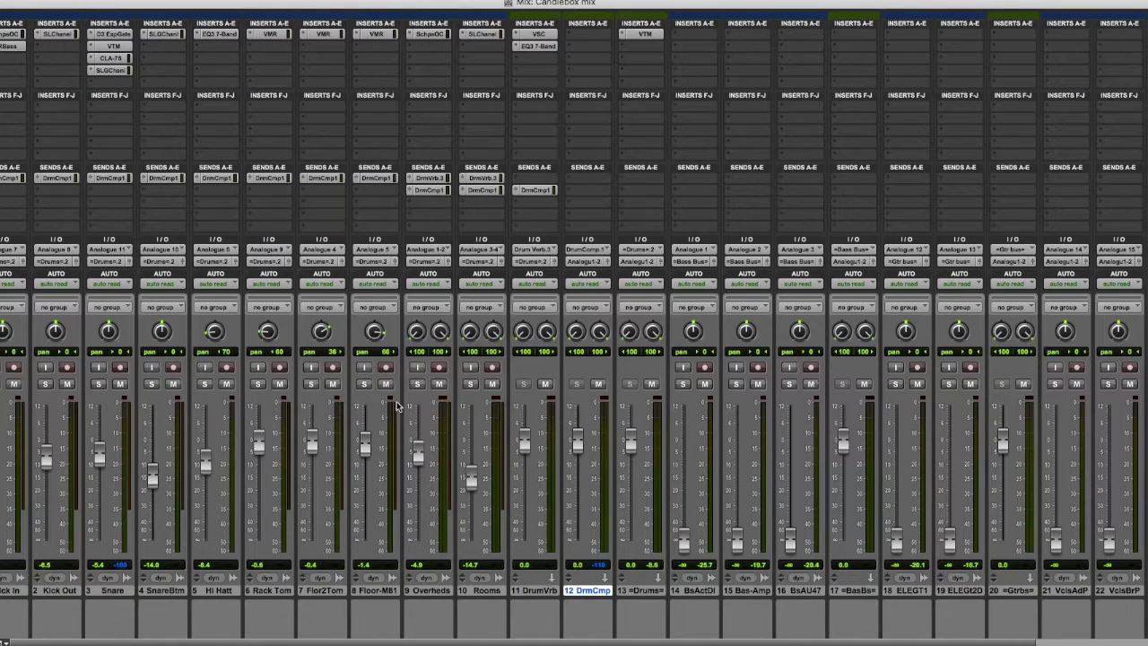
Insert the stereo CLA-76 compressor on the Drum Comp track and switch its revision to Bluey.
{"action": "left_click", "coordinate": [590, 36]}
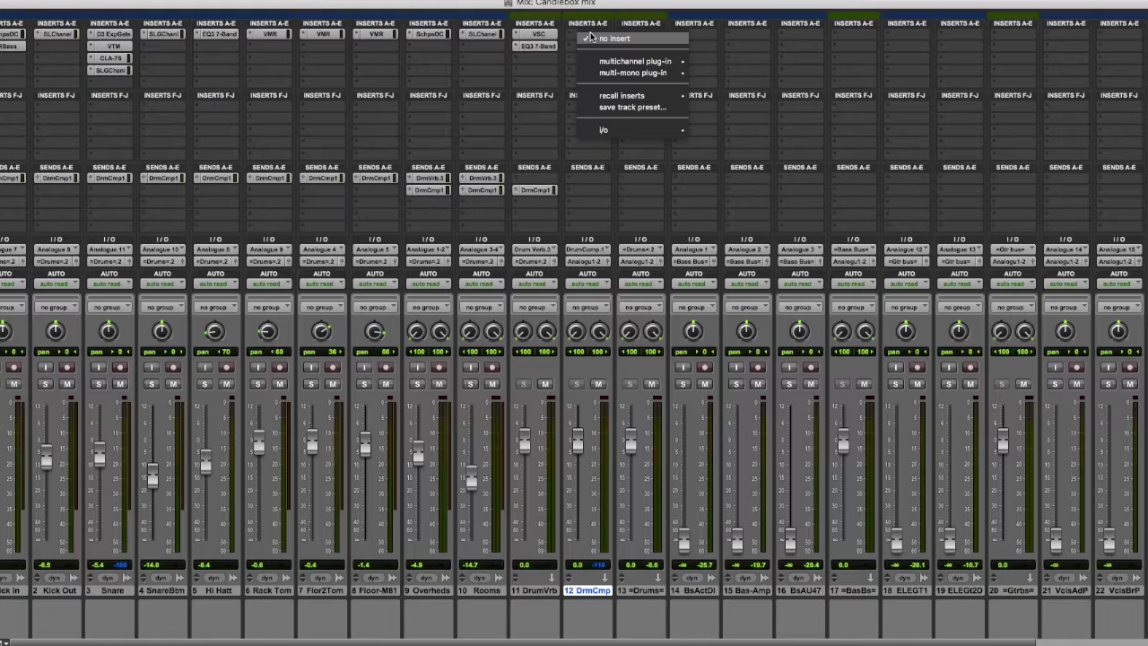
{"action": "mouse_move", "coordinate": [633, 61]}
{"action": "mouse_move", "coordinate": [710, 76]}
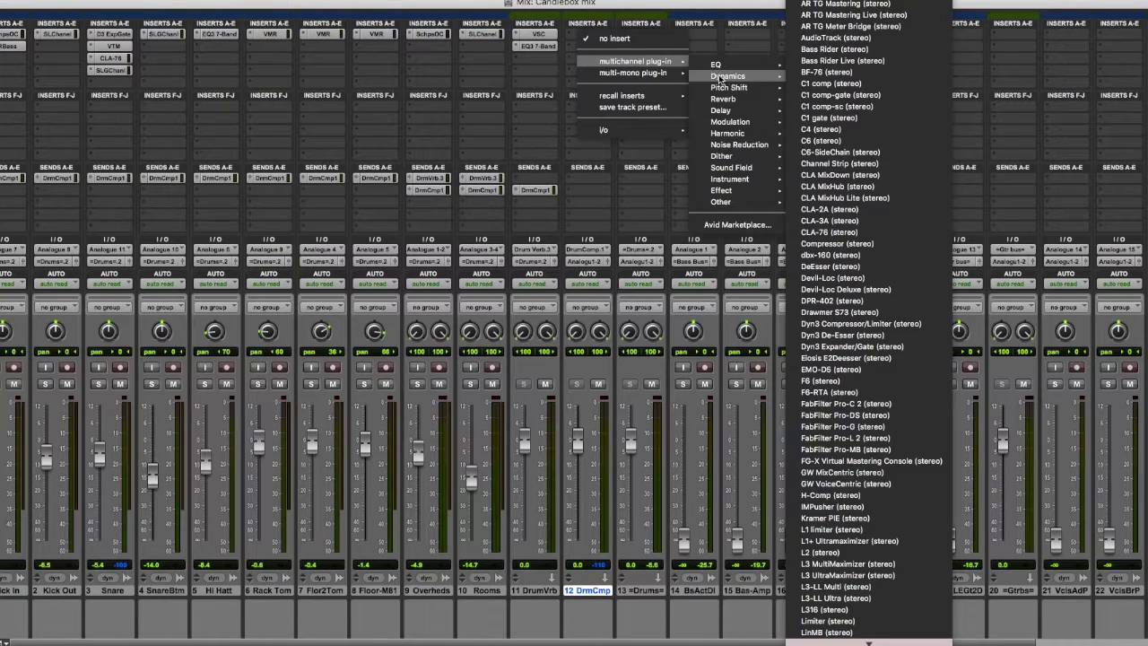
{"action": "left_click", "coordinate": [853, 232]}
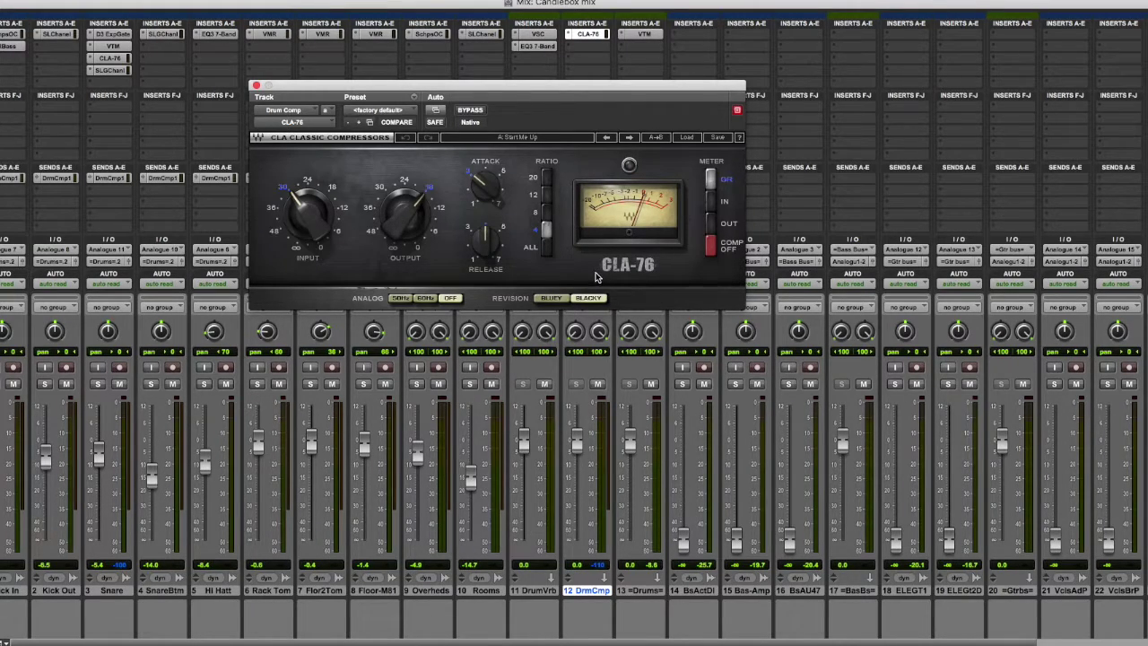
{"action": "left_click", "coordinate": [551, 298]}
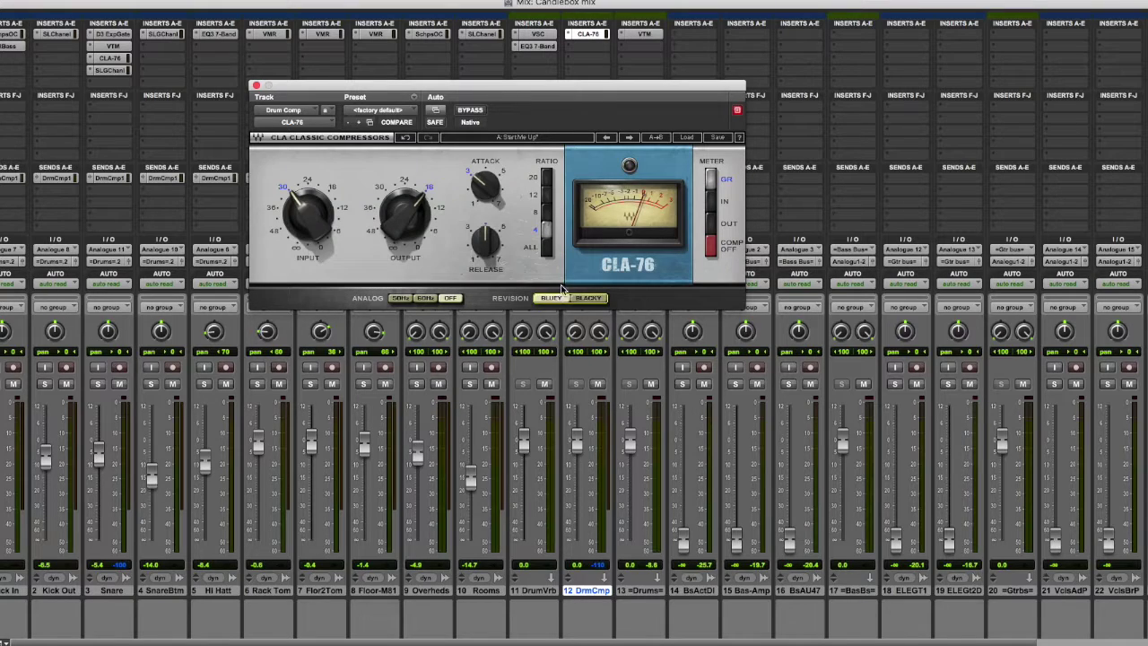
Set the CLA-76 ratio to 8 and its attack to about 2.76, and adjust its release.
{"action": "left_click", "coordinate": [547, 213]}
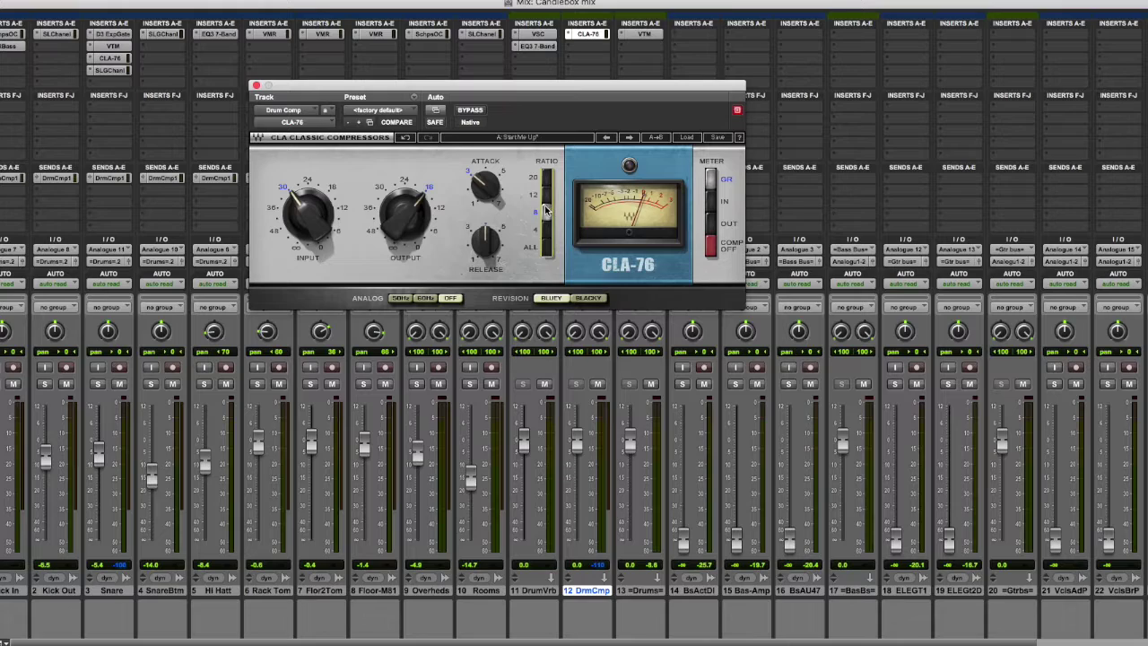
{"action": "left_click_drag", "start_coordinate": [485, 188], "coordinate": [484, 181]}
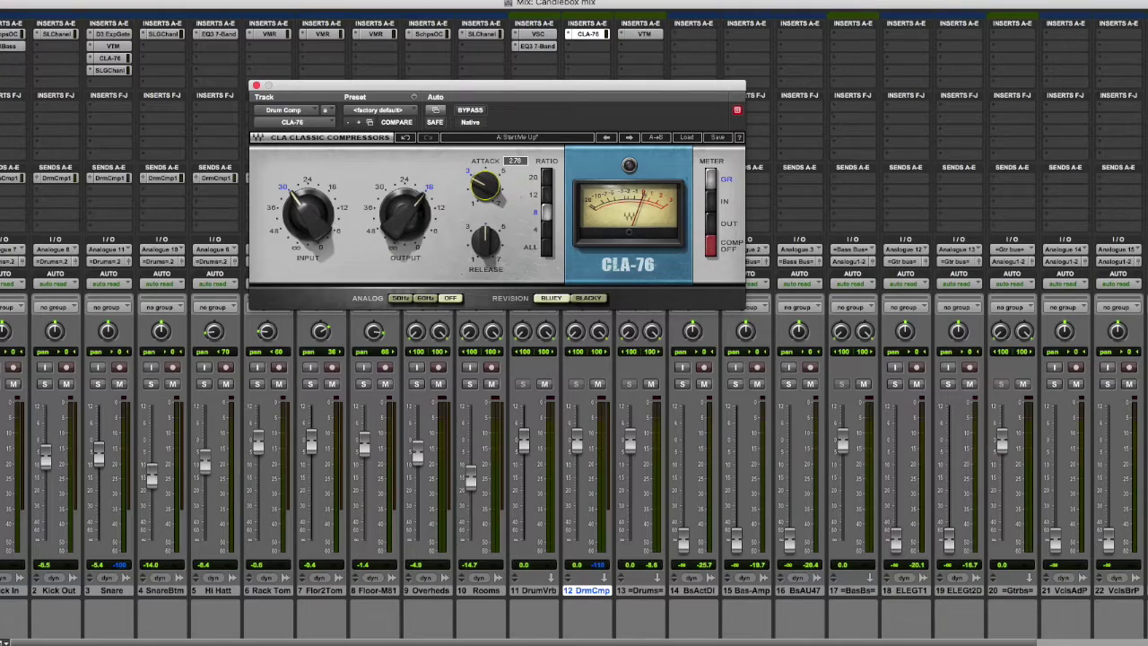
{"action": "left_click_drag", "start_coordinate": [485, 241], "coordinate": [485, 216]}
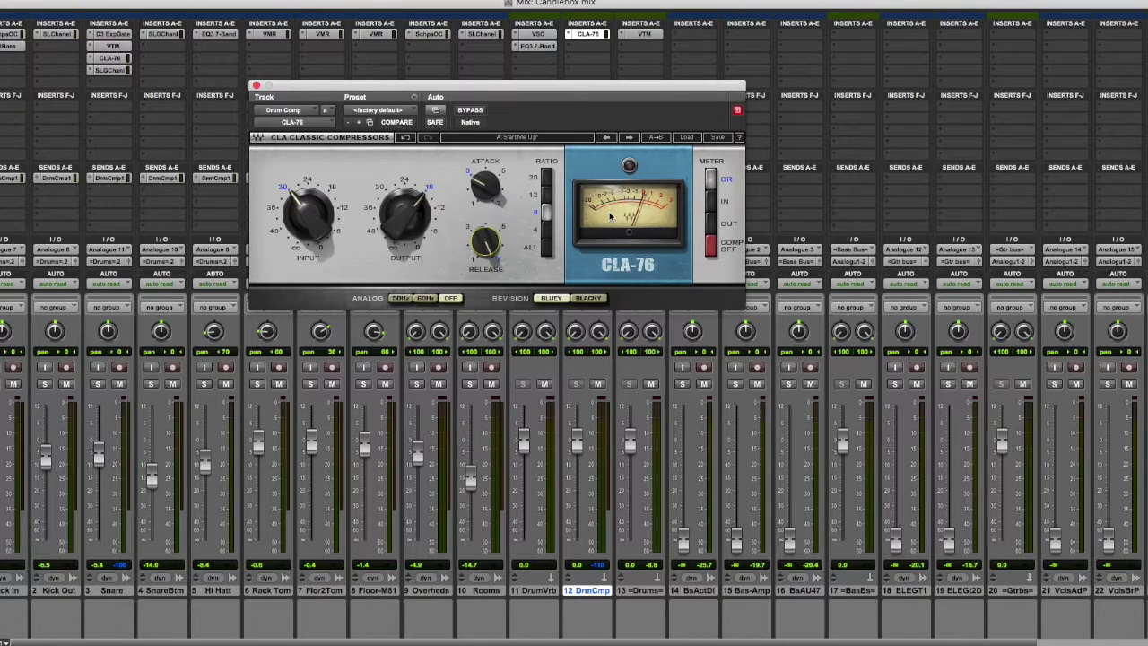
Set the CLA-76 input to about -15.6 and its output to about -24.2 for the drum compression.
{"action": "left_click_drag", "start_coordinate": [405, 213], "coordinate": [405, 228]}
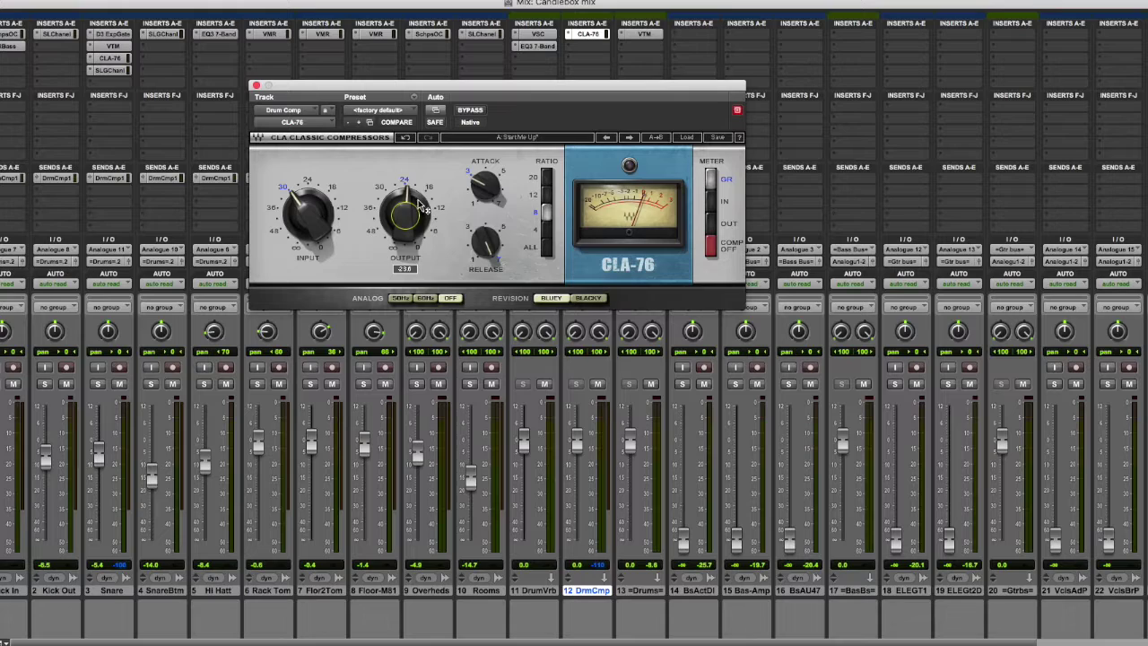
{"action": "left_click_drag", "start_coordinate": [308, 213], "coordinate": [307, 202]}
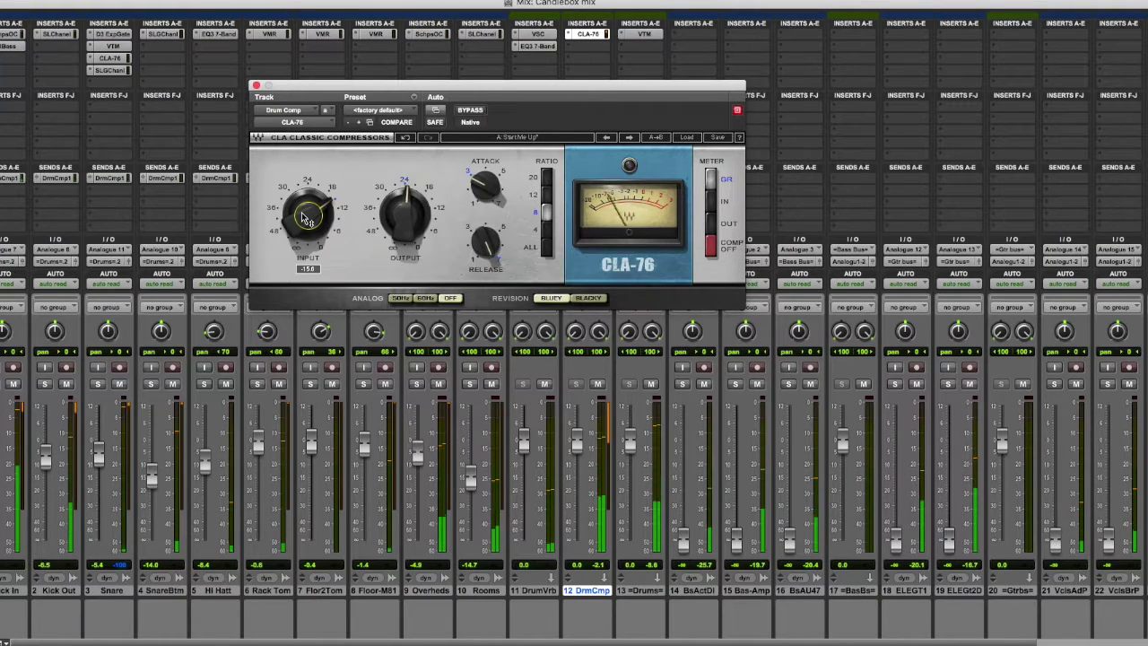
{"action": "left_click_drag", "start_coordinate": [401, 211], "coordinate": [401, 215]}
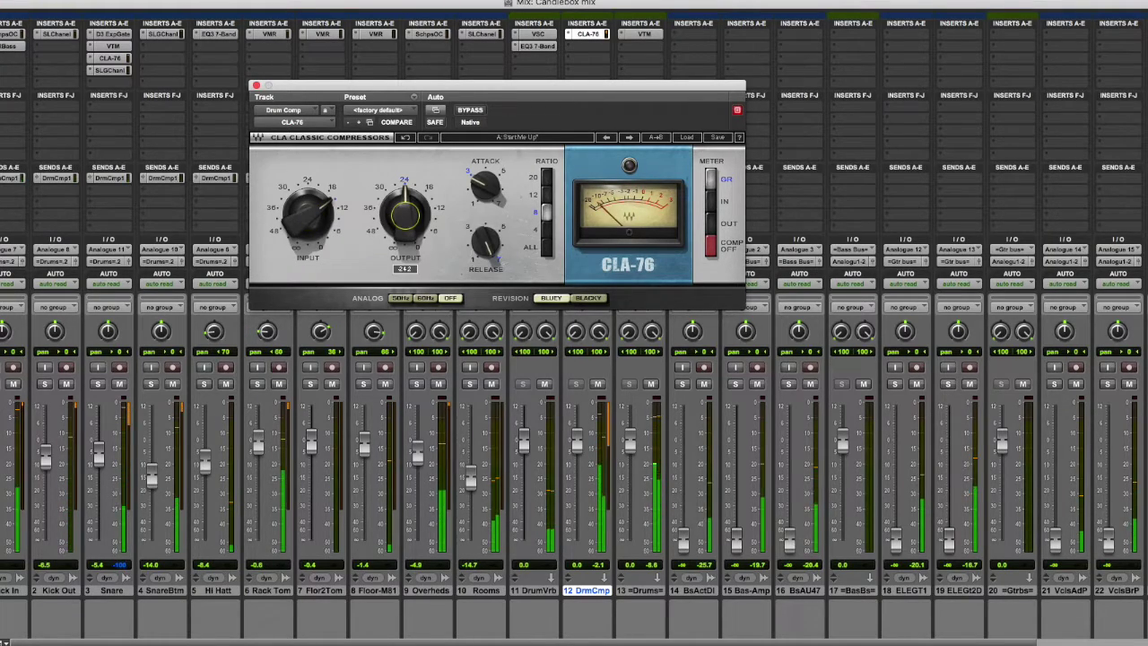
{"action": "left_click", "coordinate": [257, 87]}
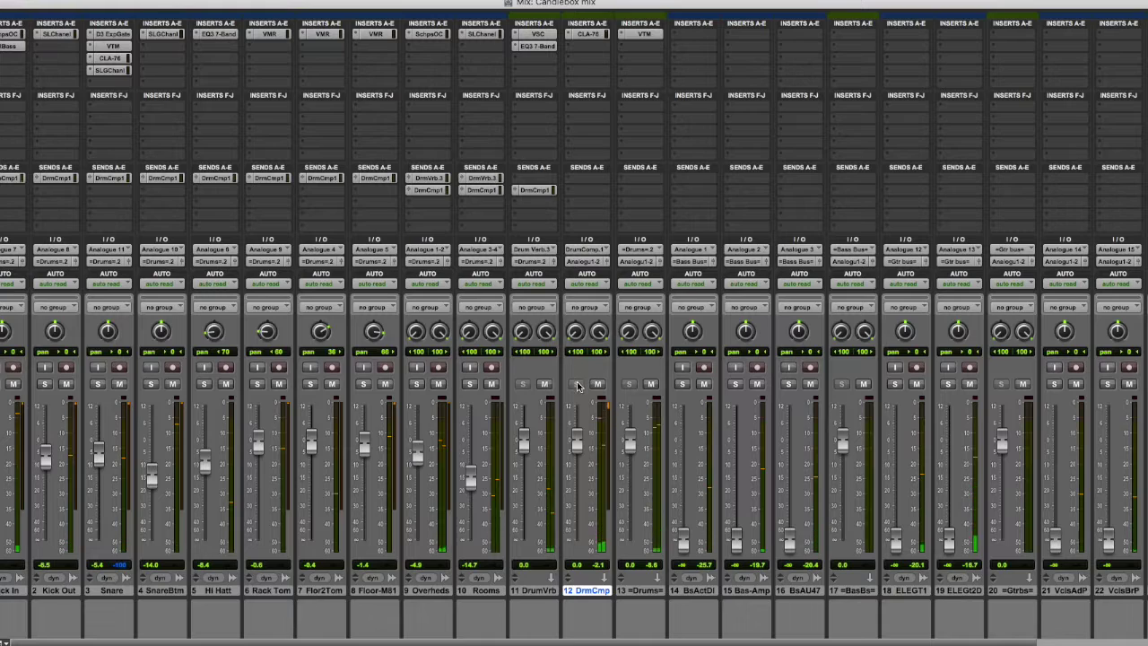
Insert a stereo REQ 6 equalizer after the CLA-76 on the Drum Comp track.
{"action": "left_click", "coordinate": [596, 46]}
{"action": "mouse_move", "coordinate": [634, 73]}
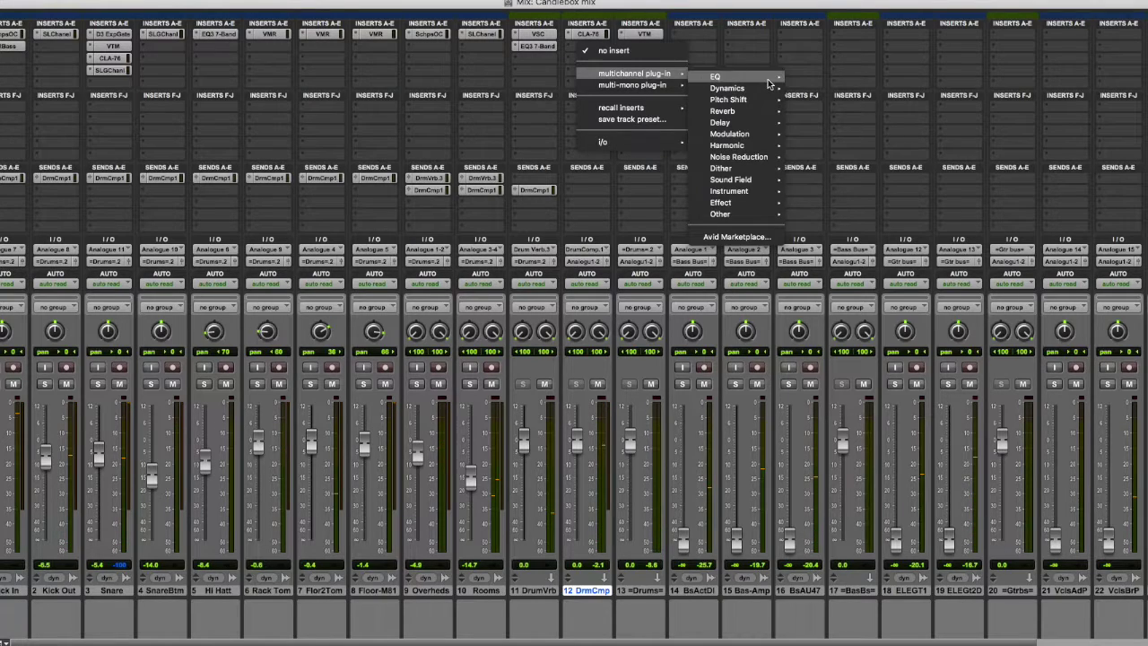
{"action": "mouse_move", "coordinate": [767, 79]}
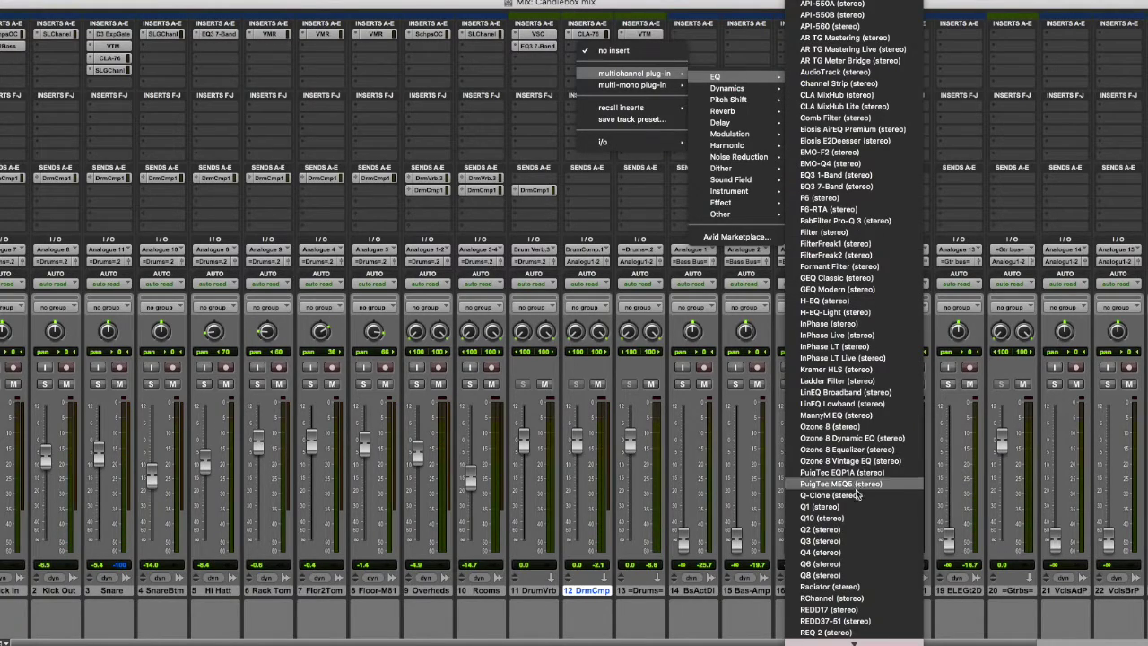
{"action": "mouse_move", "coordinate": [852, 642]}
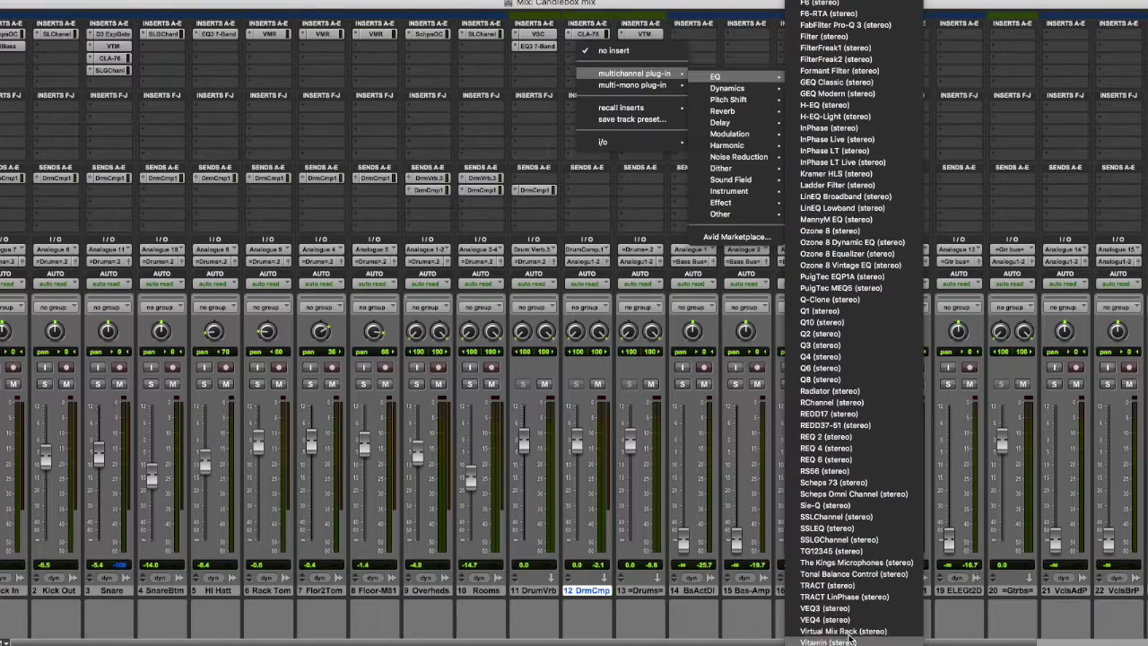
{"action": "left_click", "coordinate": [844, 460]}
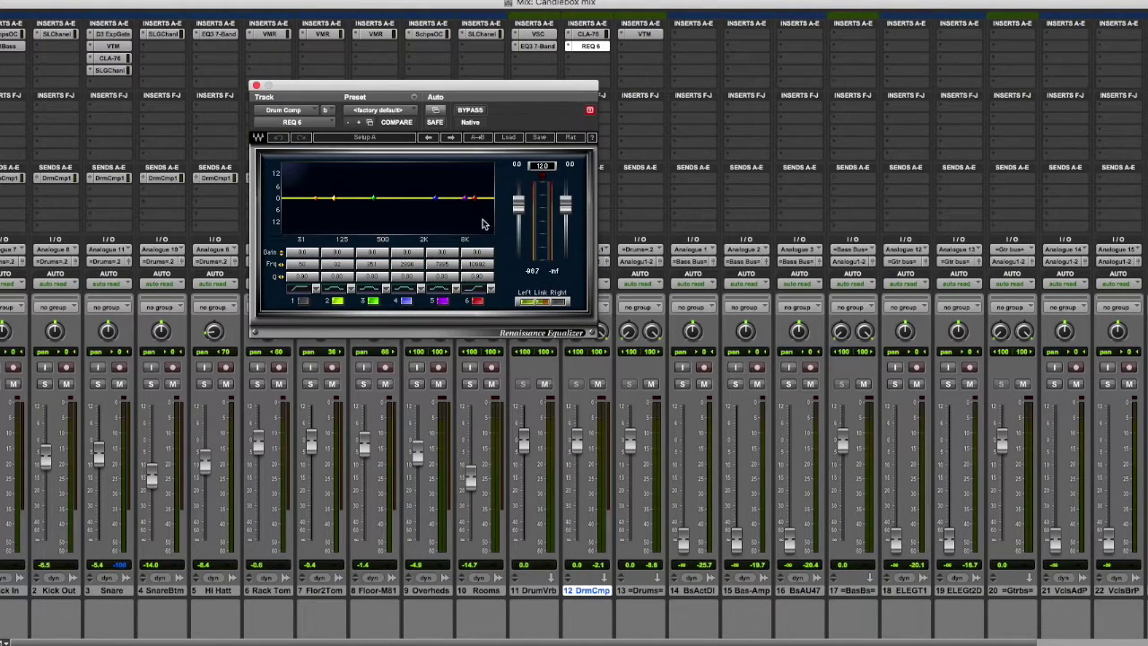
Lower the frequency of REQ 6's high-shelf band 6 and set its gain to about -2 dB.
{"action": "left_click", "coordinate": [479, 301]}
{"action": "left_click", "coordinate": [443, 265]}
{"action": "left_click", "coordinate": [442, 254]}
{"action": "left_click", "coordinate": [442, 302]}
{"action": "left_click", "coordinate": [480, 303]}
{"action": "left_click", "coordinate": [478, 265]}
{"action": "left_click_drag", "start_coordinate": [477, 253], "coordinate": [477, 267]}
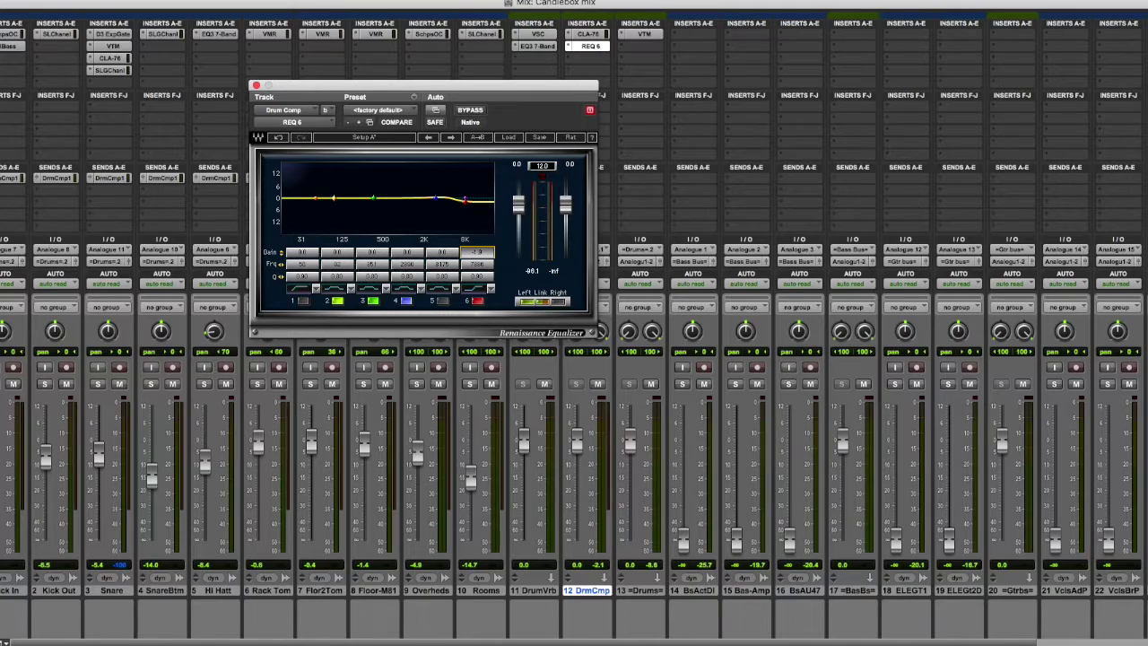
{"action": "left_click", "coordinate": [485, 265]}
Shape the remaining REQ 6 bands with a narrower cut on band 5, a slight band 3 cut and a small band 2 boost.
{"action": "left_click_drag", "start_coordinate": [442, 264], "coordinate": [441, 282]}
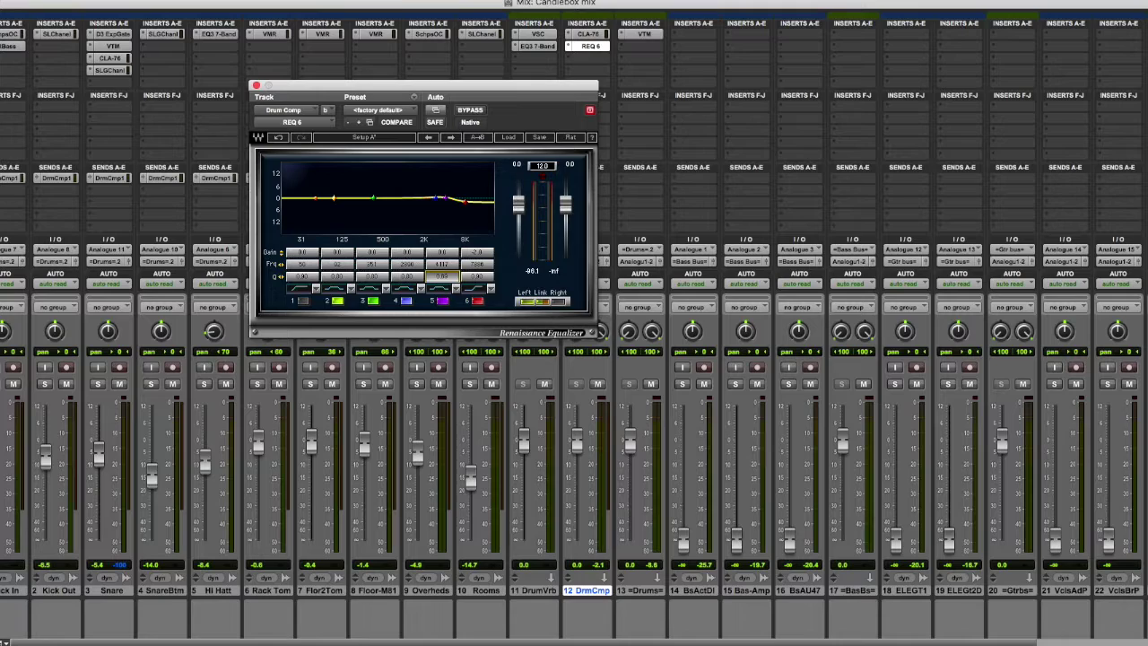
{"action": "mouse_move", "coordinate": [449, 254]}
{"action": "left_mouse_down"}
{"action": "mouse_move", "coordinate": [439, 277]}
{"action": "mouse_move", "coordinate": [442, 259]}
{"action": "left_mouse_up"}
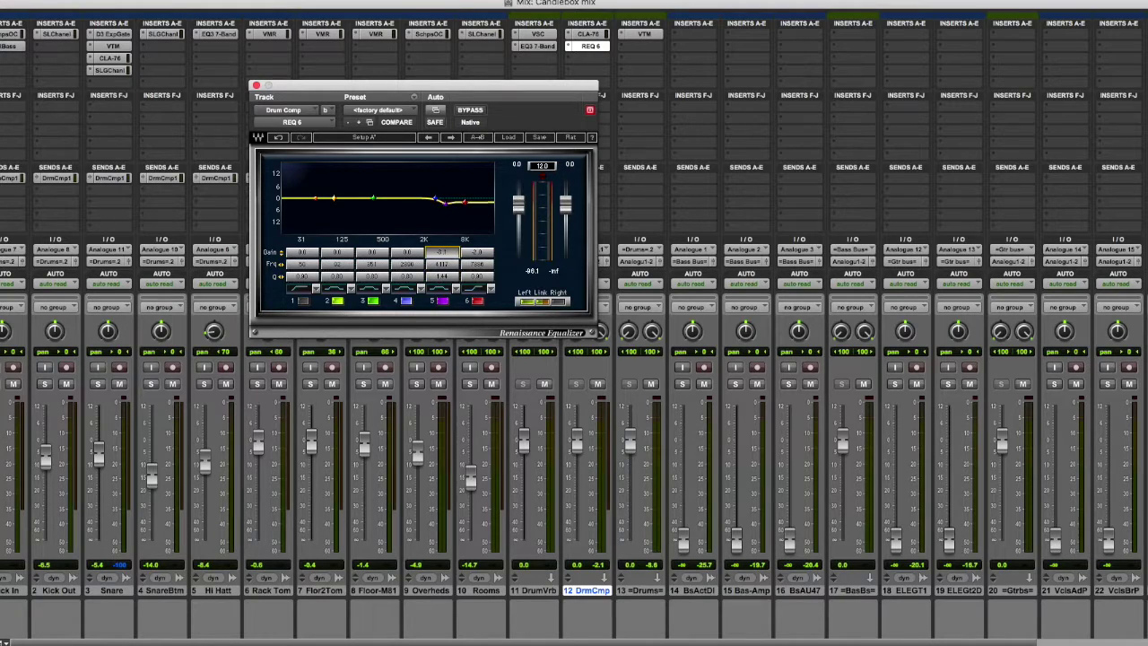
{"action": "left_click_drag", "start_coordinate": [371, 263], "coordinate": [336, 246]}
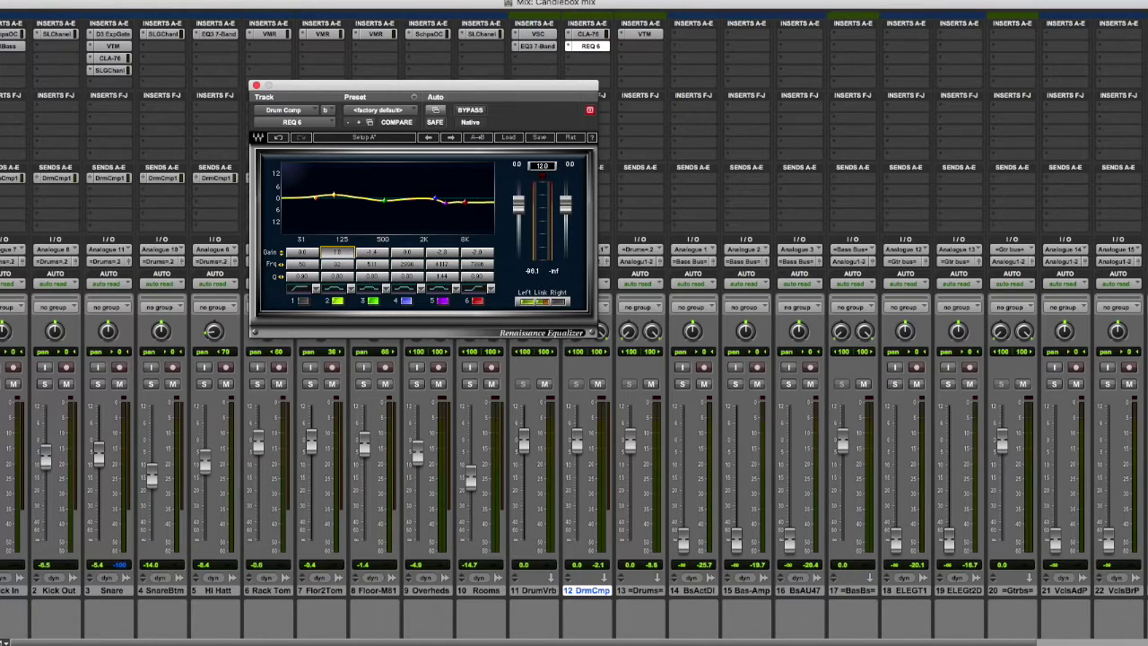
{"action": "left_click", "coordinate": [256, 86]}
Blend Drum Comp up from silence during playback, compare it muted and unmuted, and set its fader to about -12.9 dB.
{"action": "key", "text": "space"}
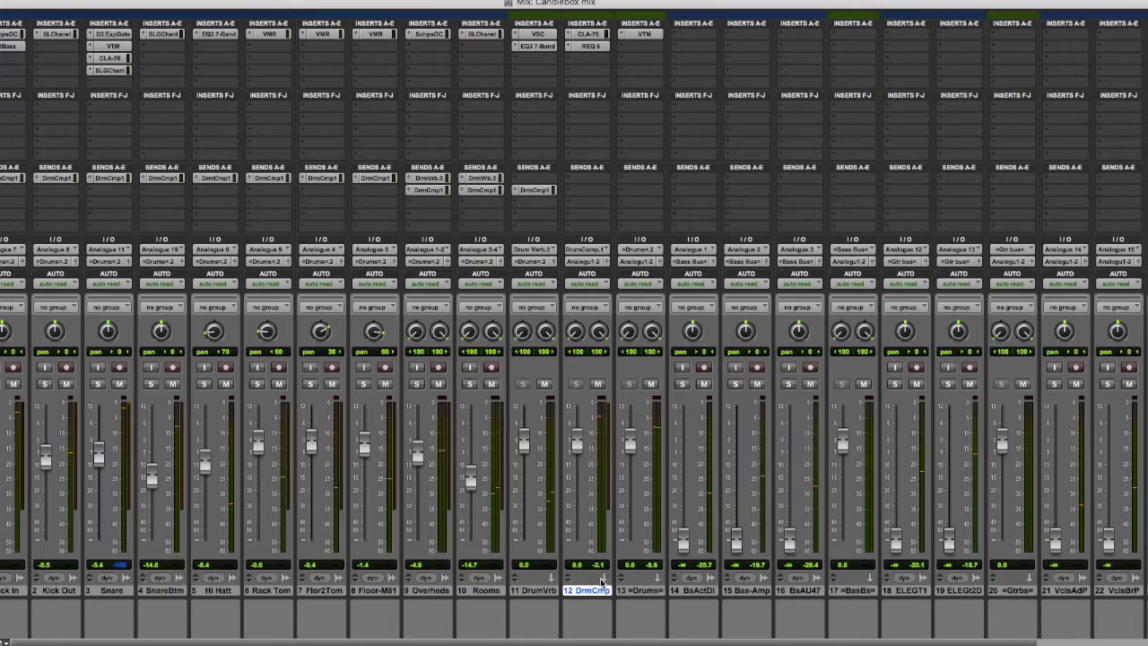
{"action": "left_click_drag", "start_coordinate": [584, 438], "coordinate": [579, 552]}
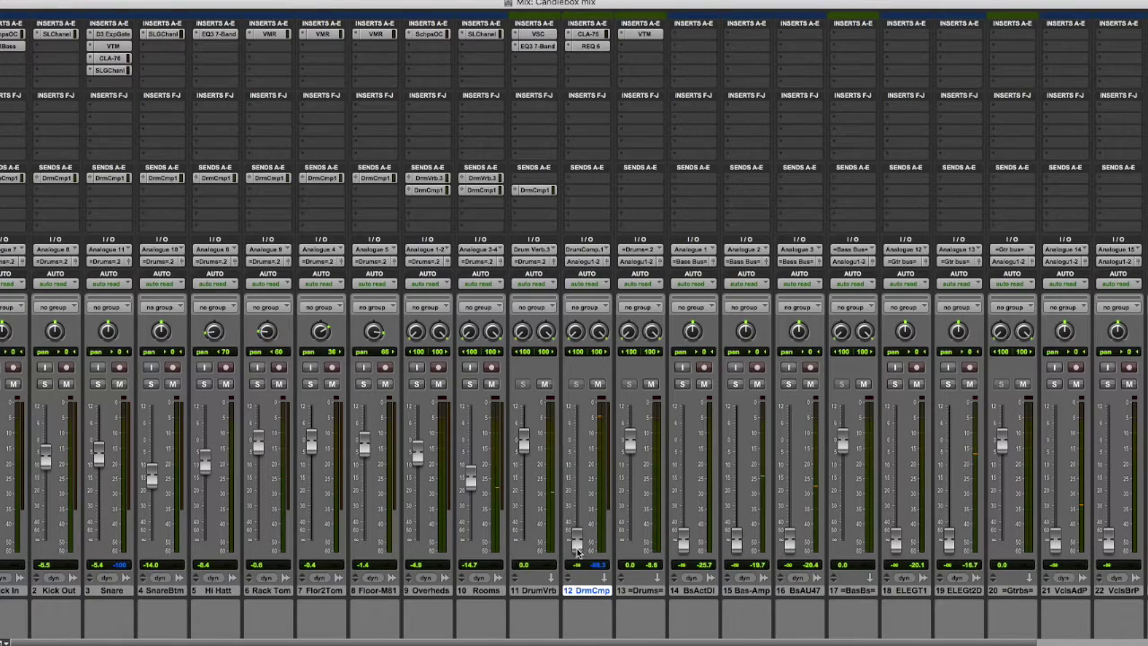
{"action": "left_click_drag", "start_coordinate": [578, 546], "coordinate": [579, 467]}
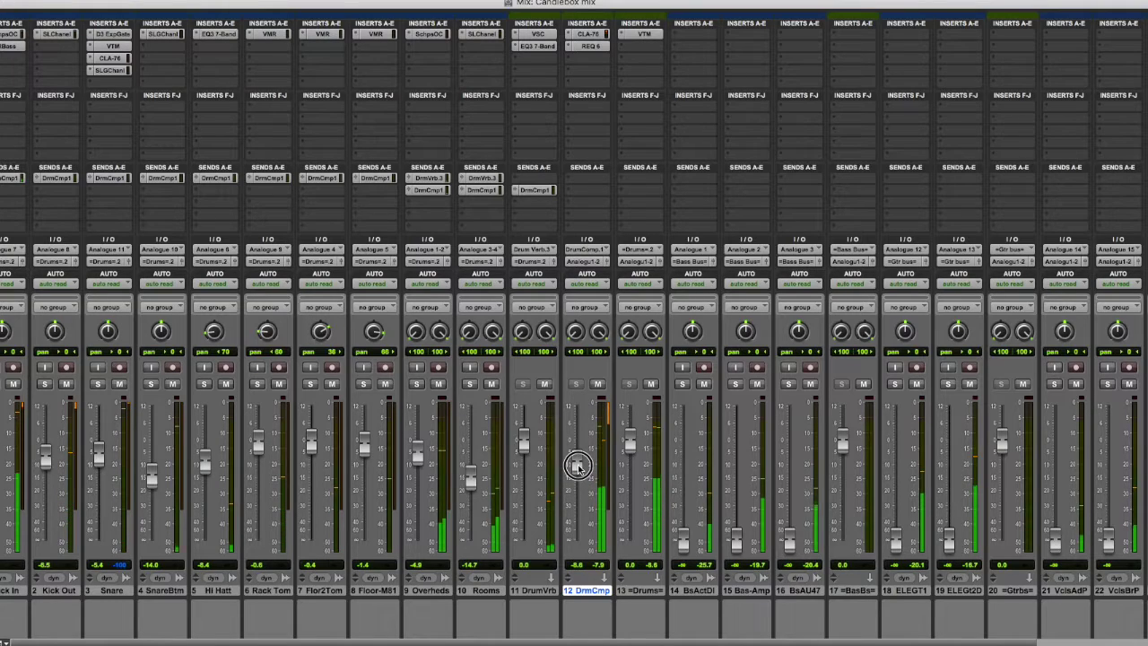
{"action": "left_click", "coordinate": [598, 384]}
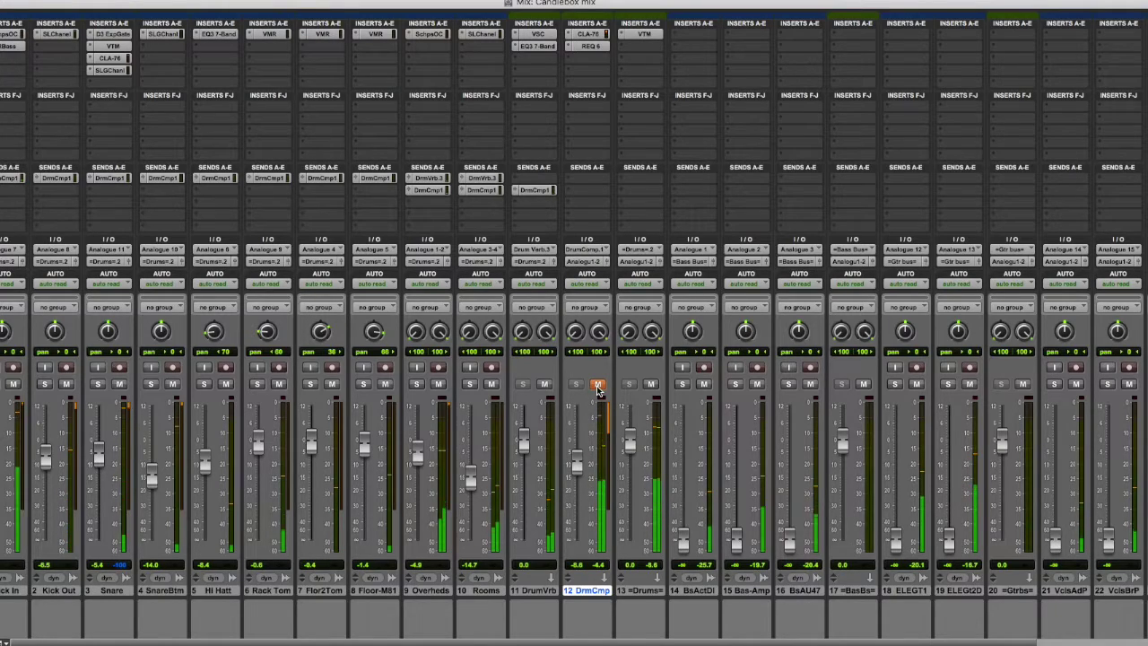
{"action": "left_click", "coordinate": [597, 384]}
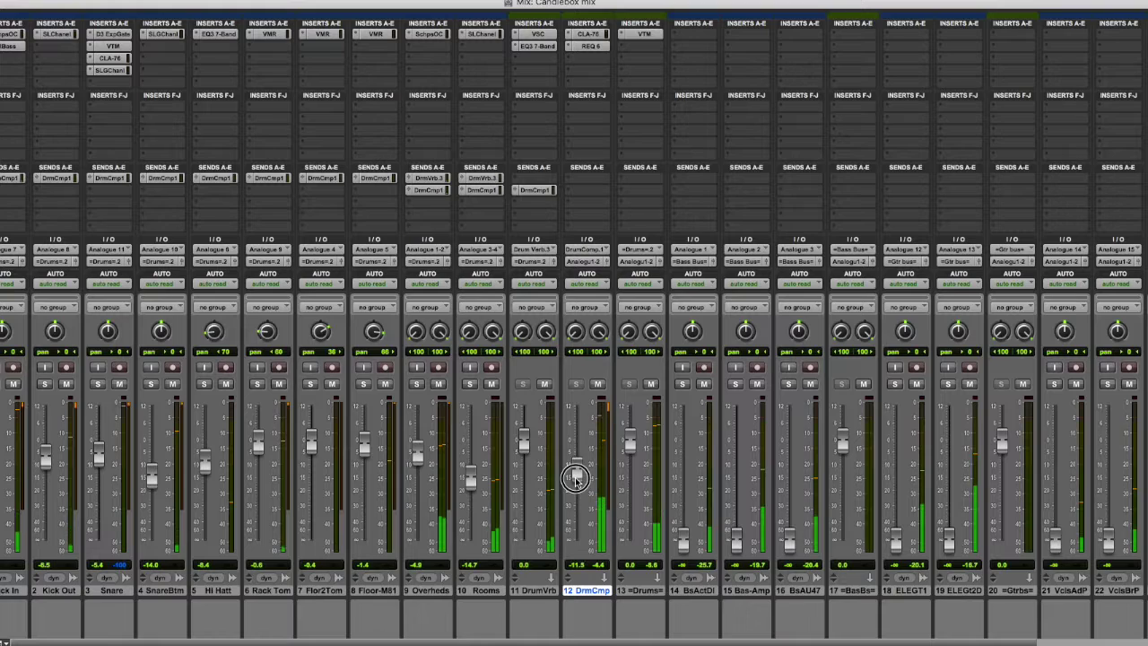
{"action": "left_click_drag", "start_coordinate": [576, 473], "coordinate": [576, 479]}
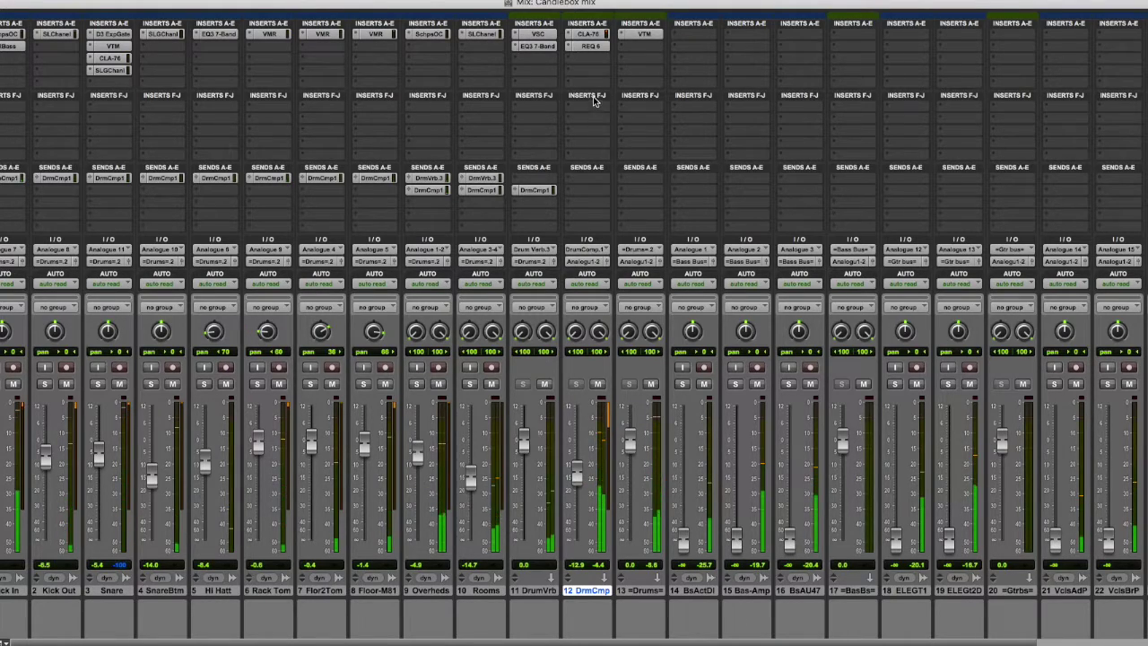
Raise the input on the Drum Comp track's CLA-76 to about 12.
{"action": "left_click", "coordinate": [598, 35]}
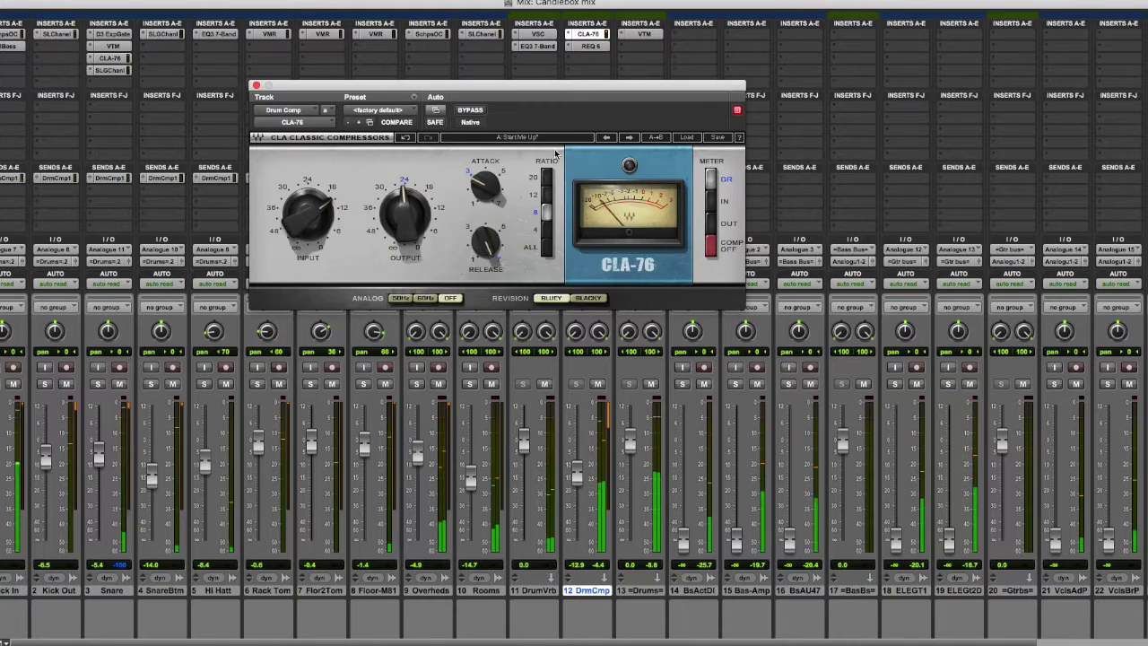
{"action": "left_click_drag", "start_coordinate": [322, 207], "coordinate": [322, 202]}
{"action": "left_click", "coordinate": [485, 186]}
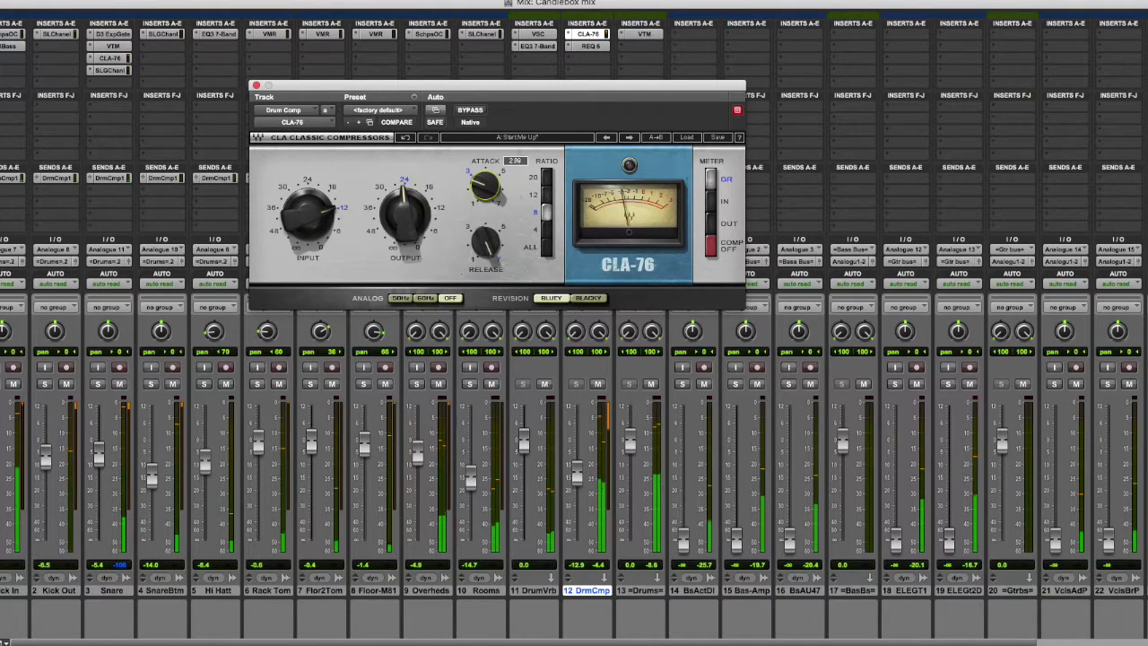
{"action": "left_click", "coordinate": [256, 85]}
Lower the Drum Comp fader to -14.2 dB and raise the Hi Hatt fader to about -6.5 dB.
{"action": "left_click_drag", "start_coordinate": [578, 477], "coordinate": [579, 481]}
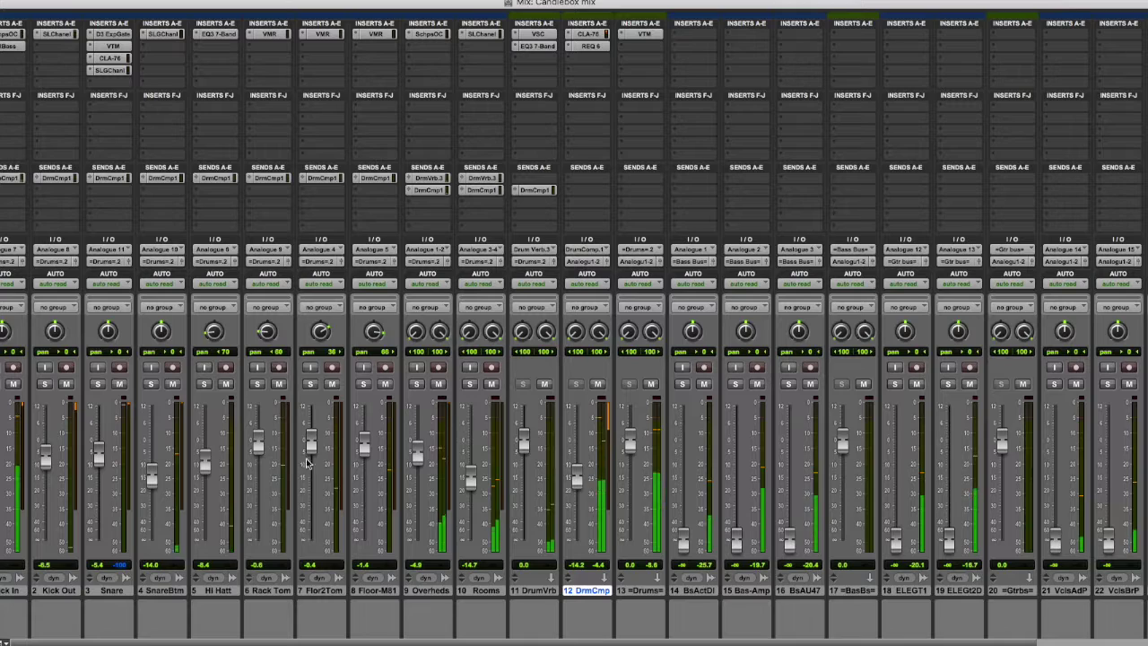
{"action": "left_click_drag", "start_coordinate": [207, 462], "coordinate": [208, 457]}
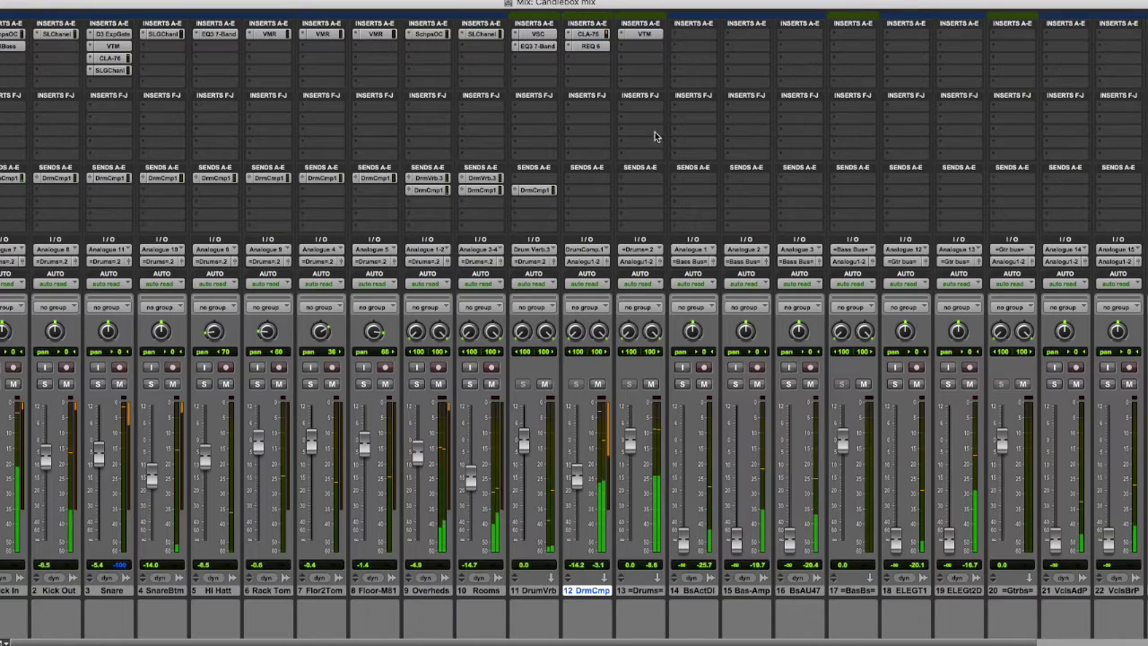
Insert a stereo SSLComp after the VTM on the Drums bus.
{"action": "left_click", "coordinate": [639, 44]}
{"action": "mouse_move", "coordinate": [669, 75]}
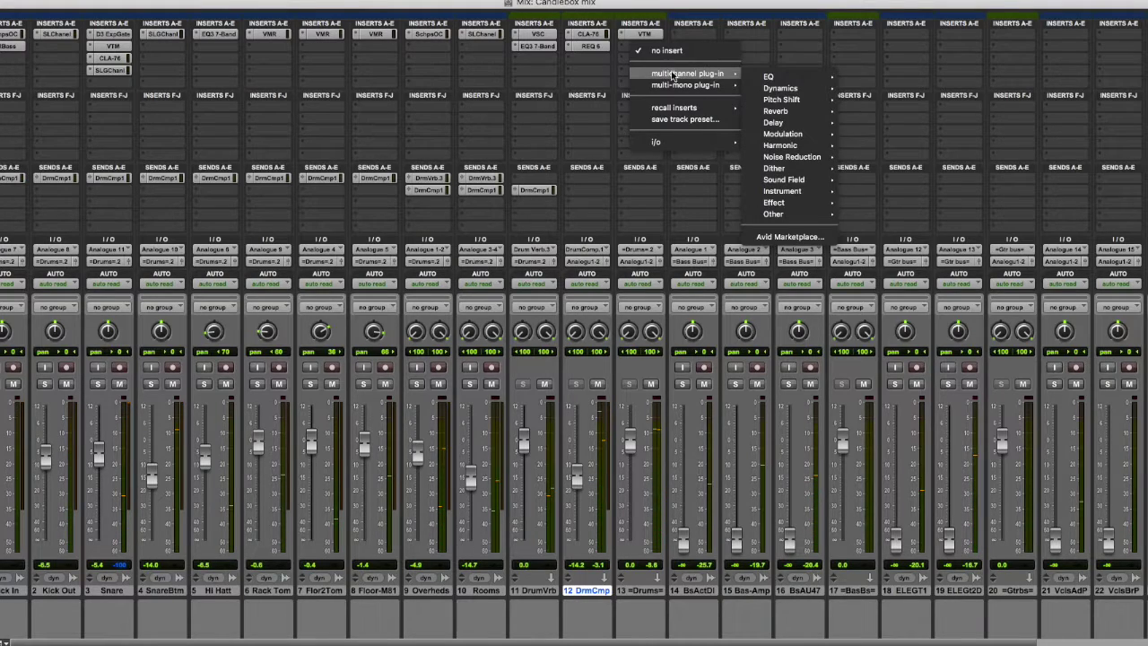
{"action": "mouse_move", "coordinate": [785, 92]}
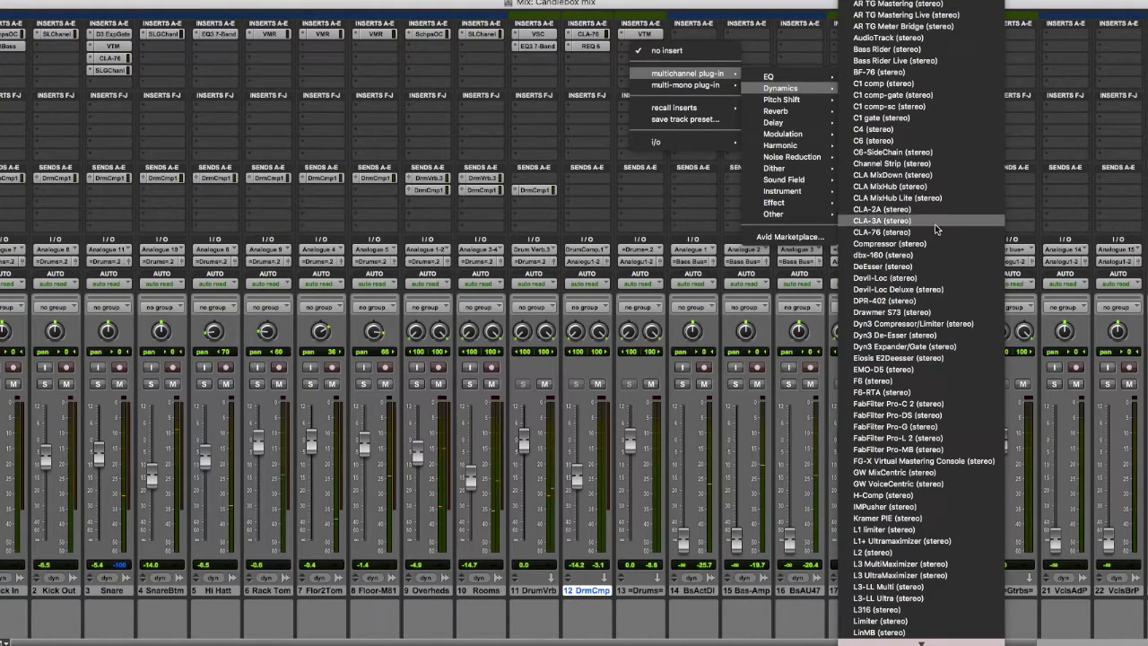
{"action": "mouse_move", "coordinate": [905, 642]}
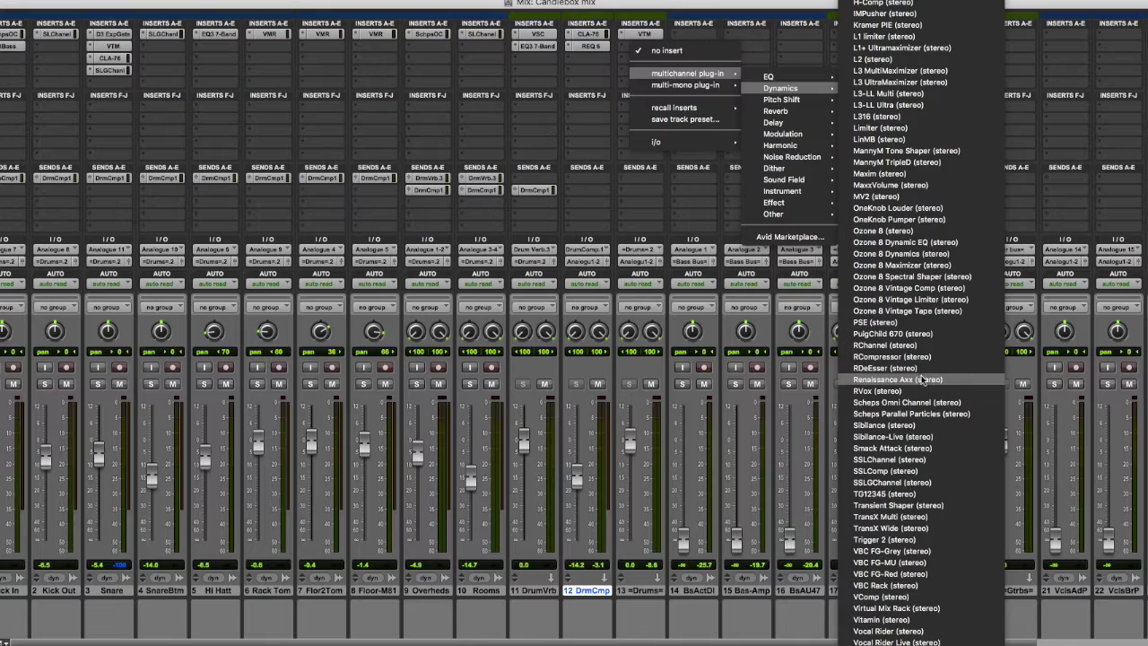
{"action": "left_click", "coordinate": [912, 471]}
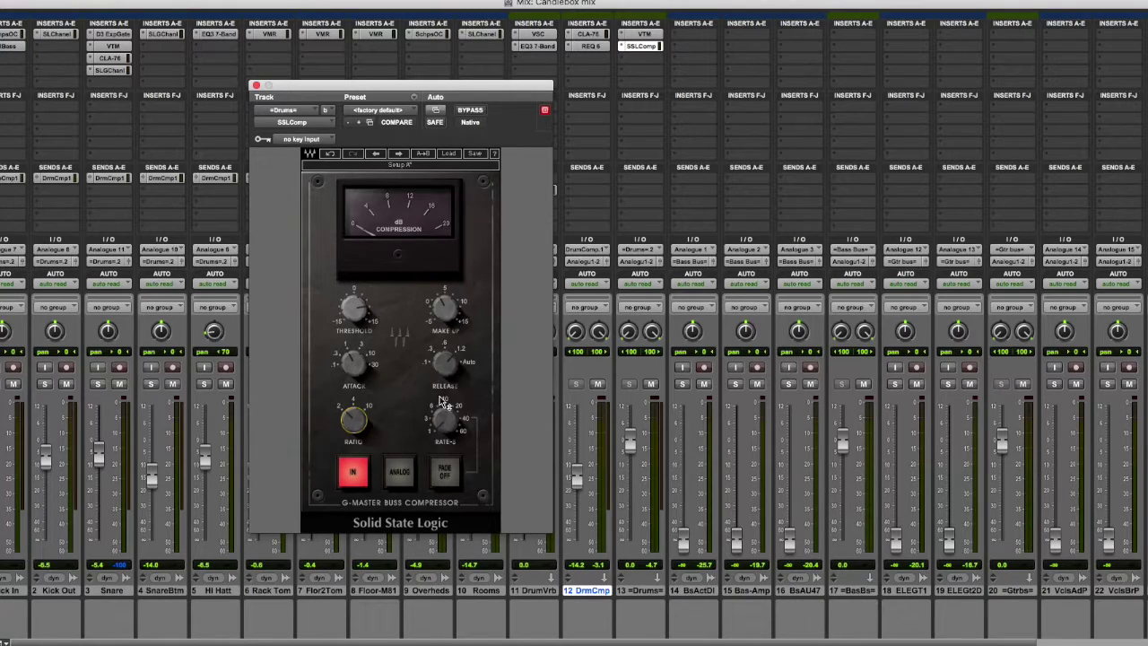
Enable analog modelling on the Drums bus SSLComp and fine-tune its make-up gain.
{"action": "left_click", "coordinate": [399, 472]}
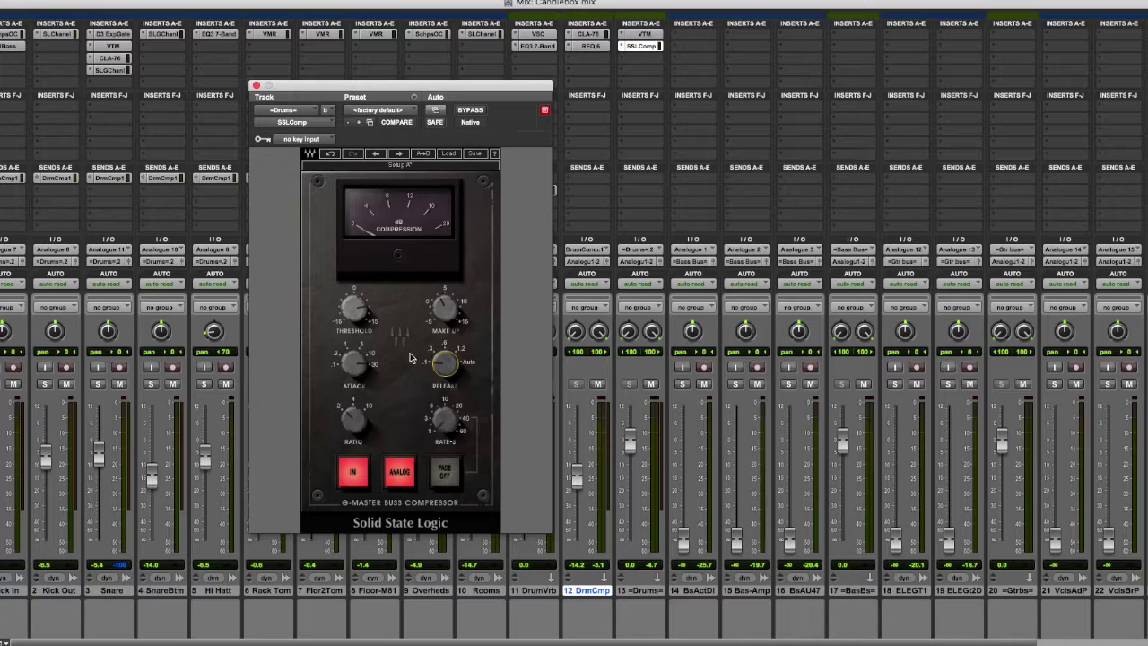
{"action": "left_click_drag", "start_coordinate": [456, 310], "coordinate": [456, 307]}
Lower the SSLComp threshold during playback and compare the compressor bypassed and active.
{"action": "key", "text": "space"}
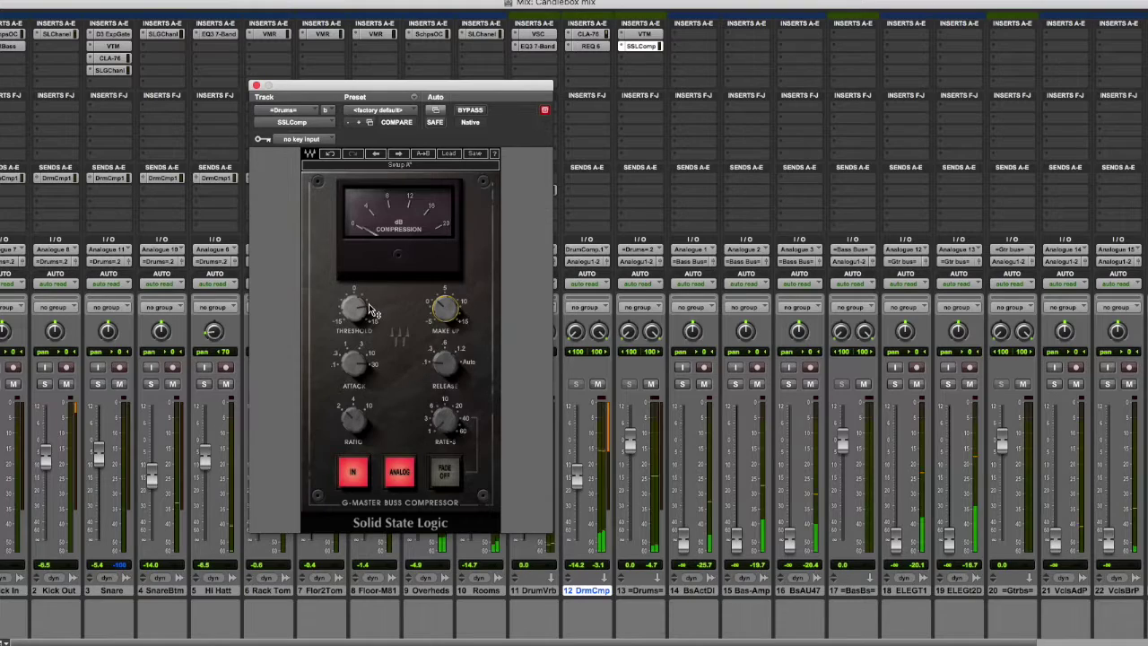
{"action": "left_click_drag", "start_coordinate": [354, 307], "coordinate": [354, 323]}
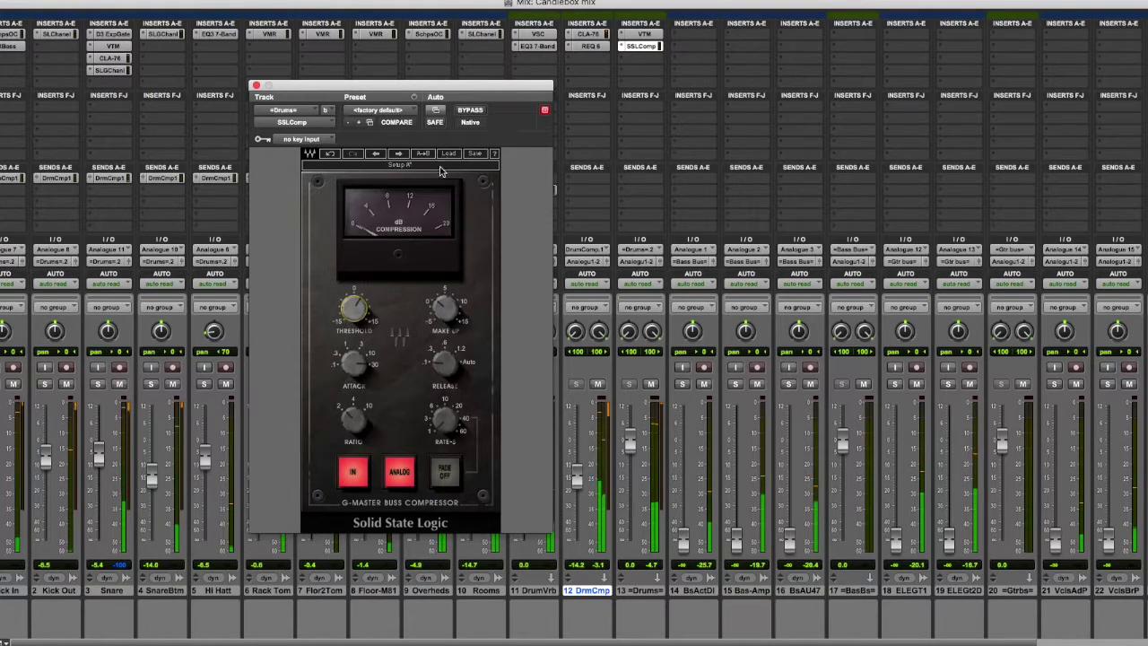
{"action": "left_click", "coordinate": [477, 111]}
{"action": "left_click", "coordinate": [476, 111]}
{"action": "left_click_drag", "start_coordinate": [355, 309], "coordinate": [355, 309]}
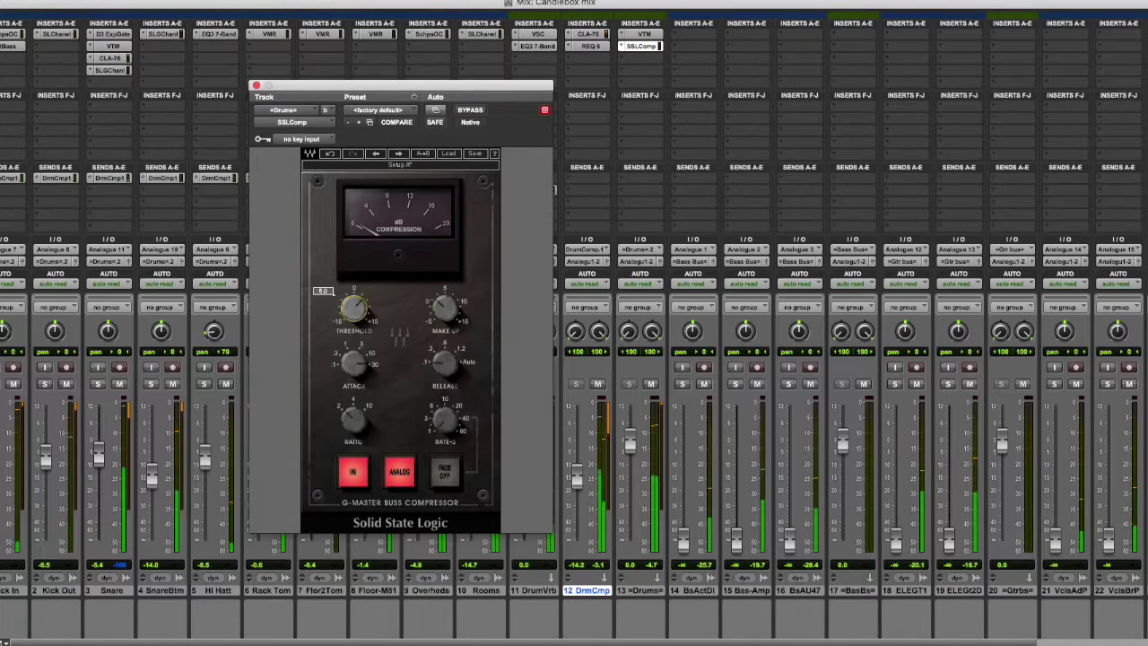
{"action": "left_click", "coordinate": [256, 85]}
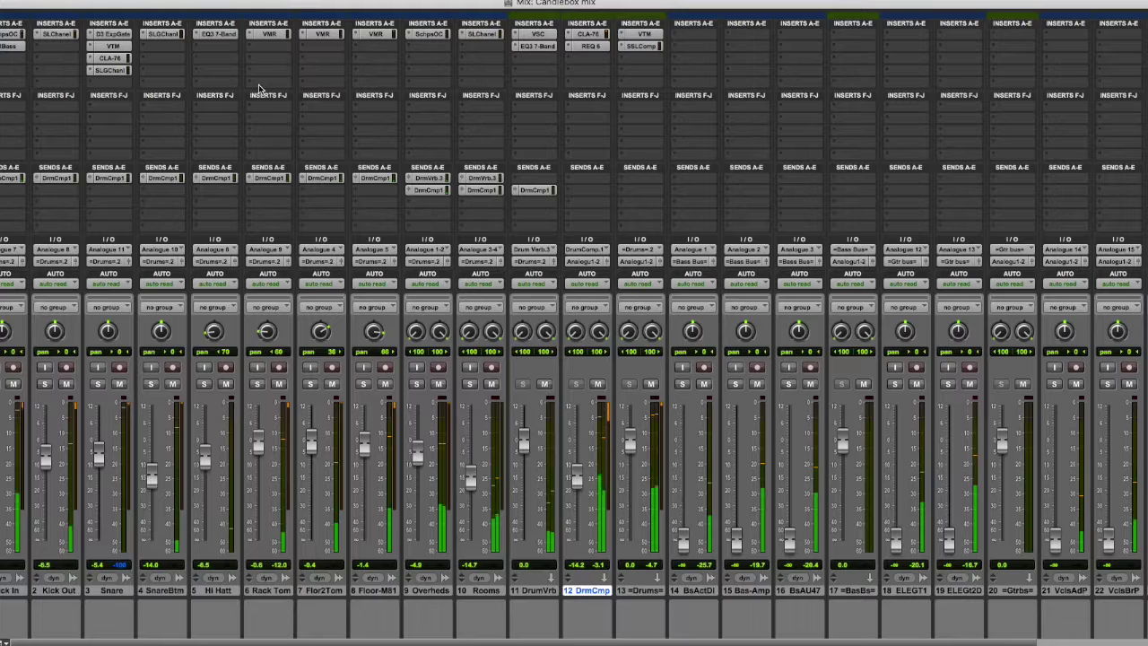
Rebalance the faders, with Drum Comp at -13.7 dB, Overheads at -5.4 dB and Kick Out at about -7.8 dB.
{"action": "left_click_drag", "start_coordinate": [577, 479], "coordinate": [578, 479]}
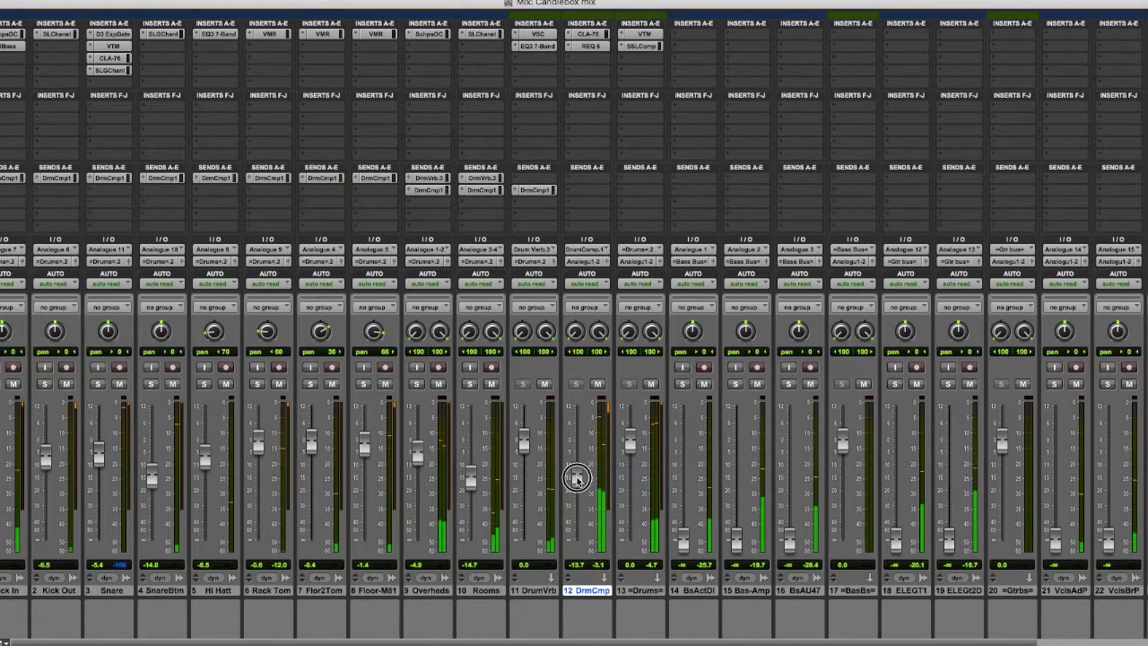
{"action": "left_click_drag", "start_coordinate": [419, 454], "coordinate": [418, 456]}
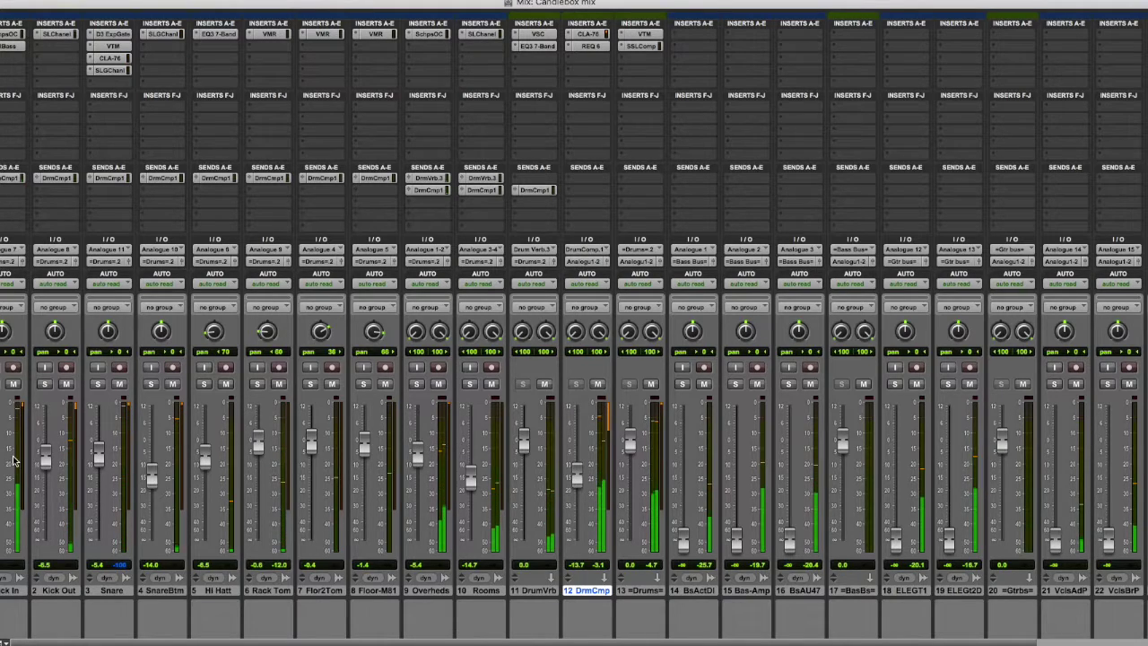
{"action": "left_click_drag", "start_coordinate": [45, 456], "coordinate": [45, 461]}
Boost the high EQ band's gain to 8.6 in the Kick In track's Scheps Omni Channel.
{"action": "left_click", "coordinate": [11, 34]}
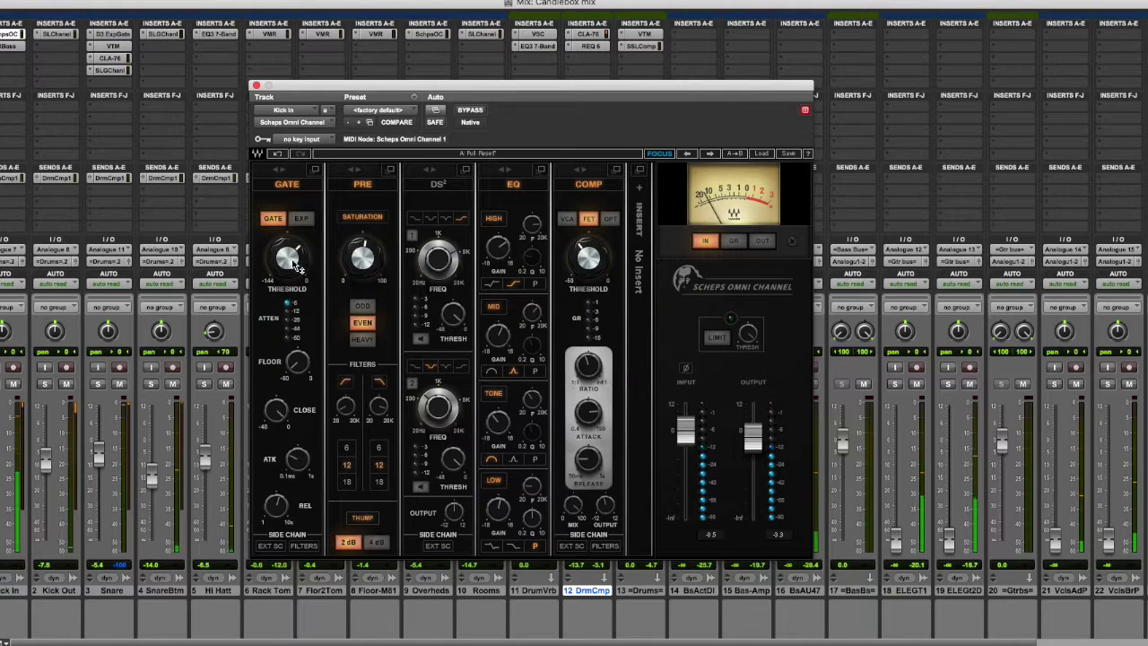
{"action": "left_click_drag", "start_coordinate": [506, 247], "coordinate": [506, 246]}
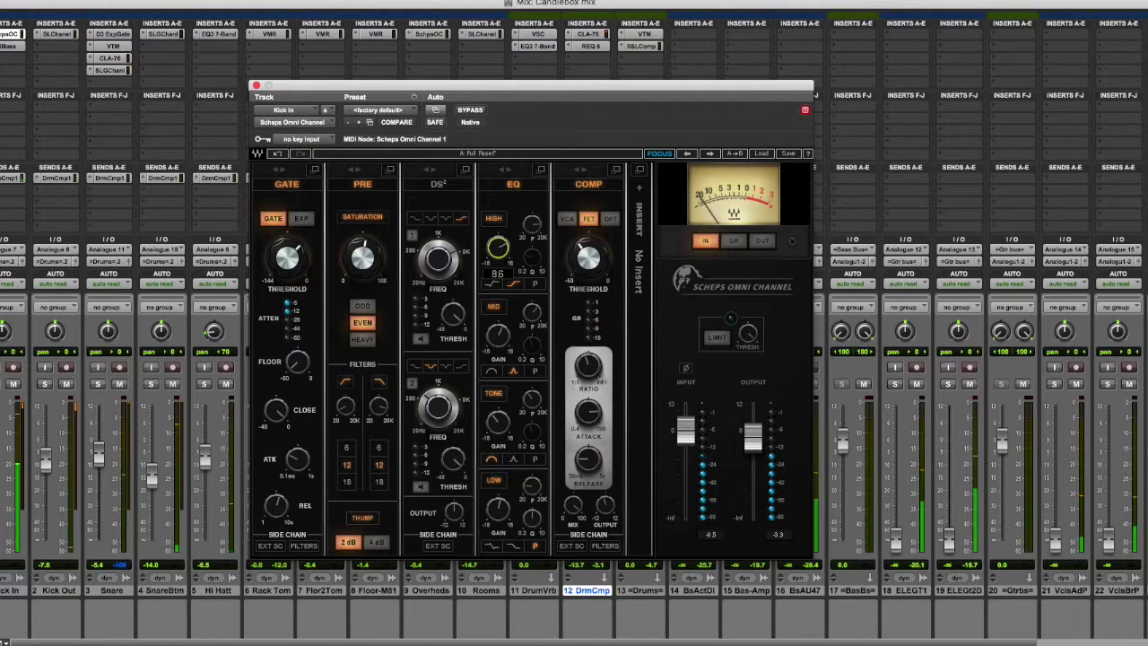